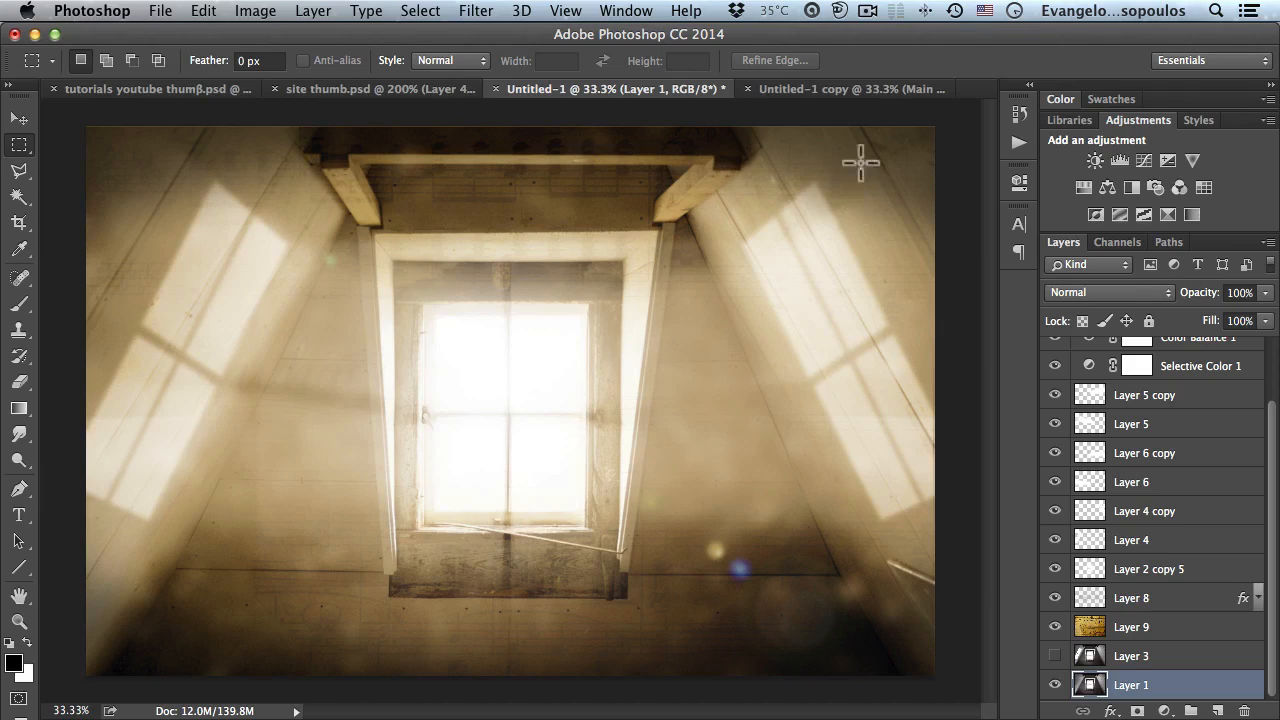
Step: Compare the finished attic composite with its original Layer 1 photo, and bring up the working copy document
alt+click(1055, 685)
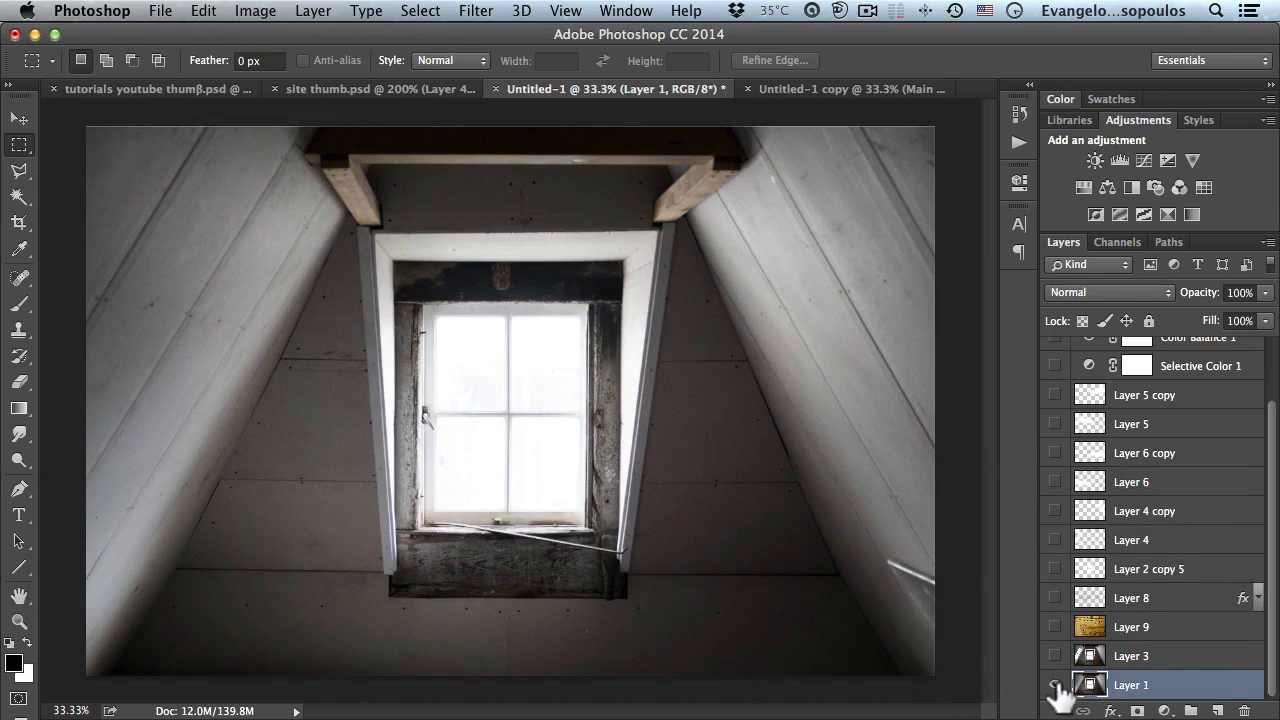
alt+click(1055, 685)
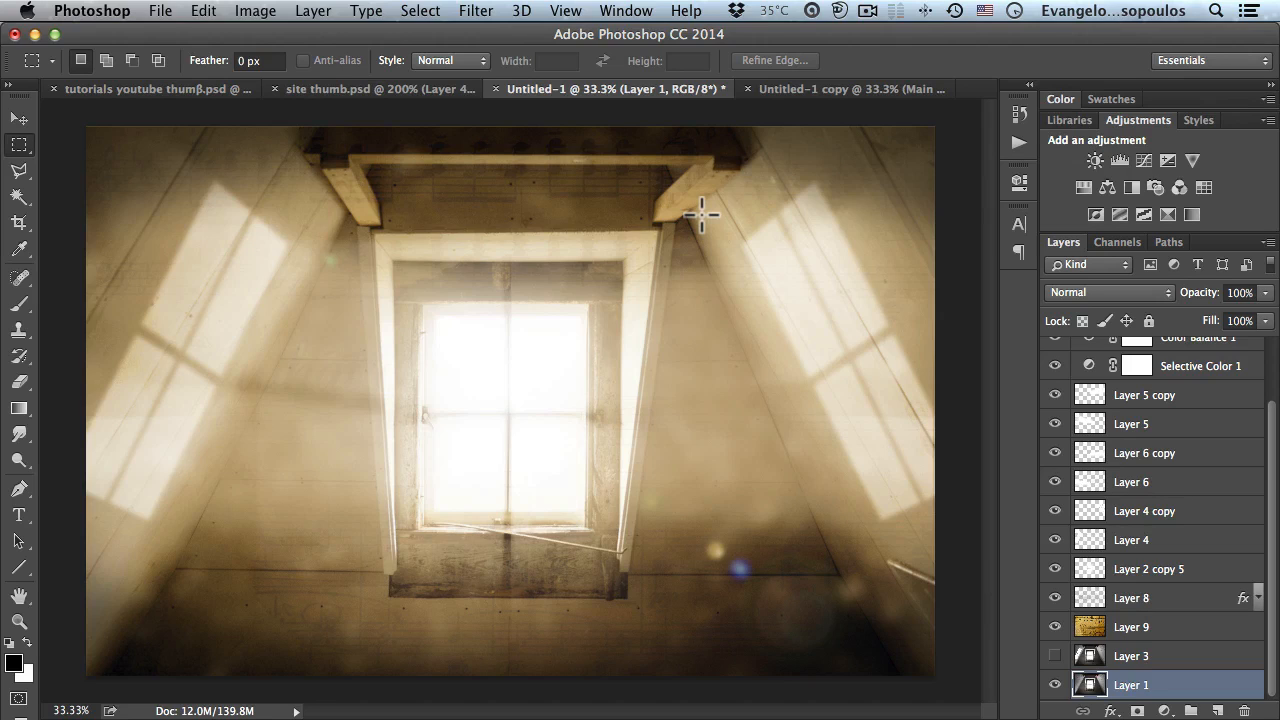
click(818, 88)
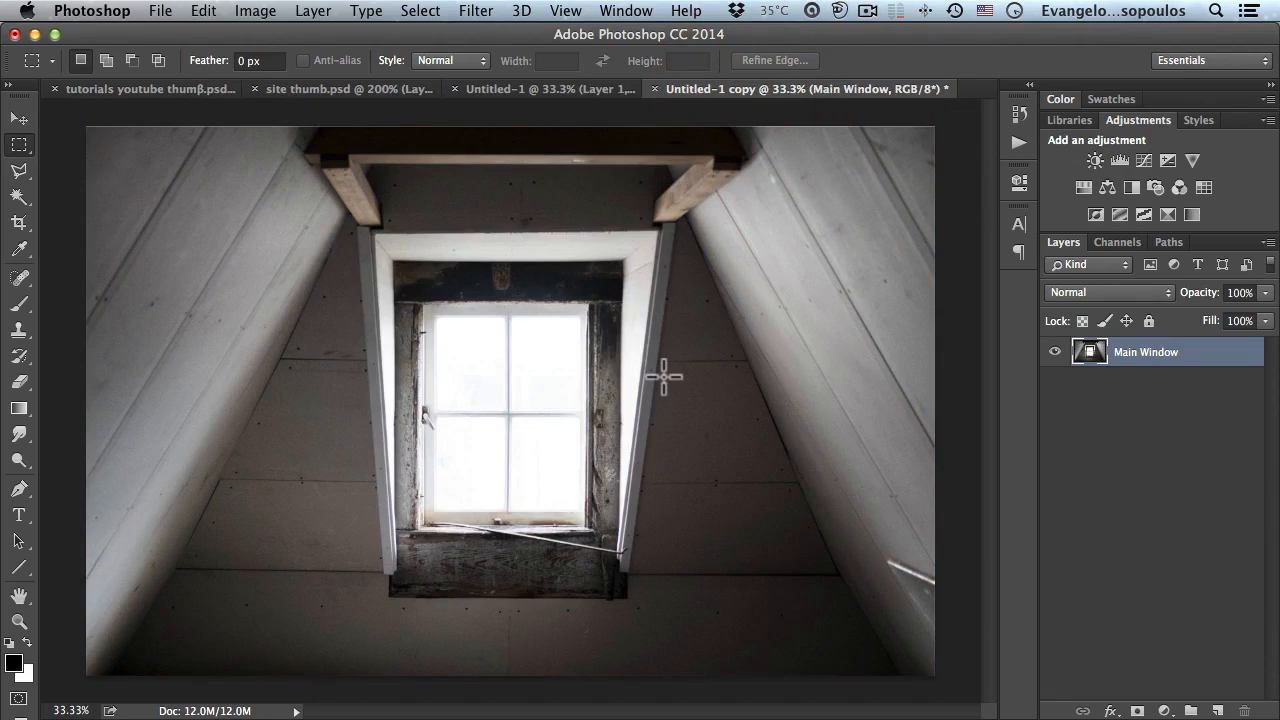
Step: Switch to Chrome to review the attic photo, musical notes paper and debris source images, and return to Photoshop
key(super+Tab)
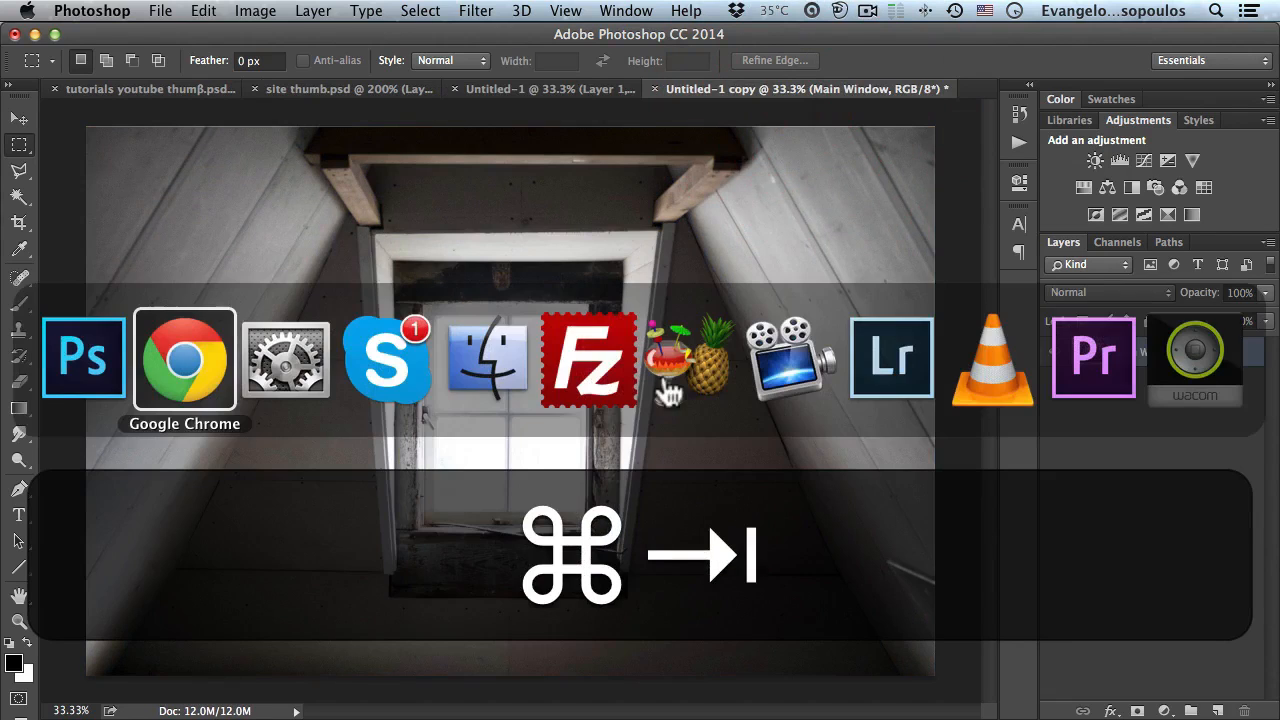
click(192, 42)
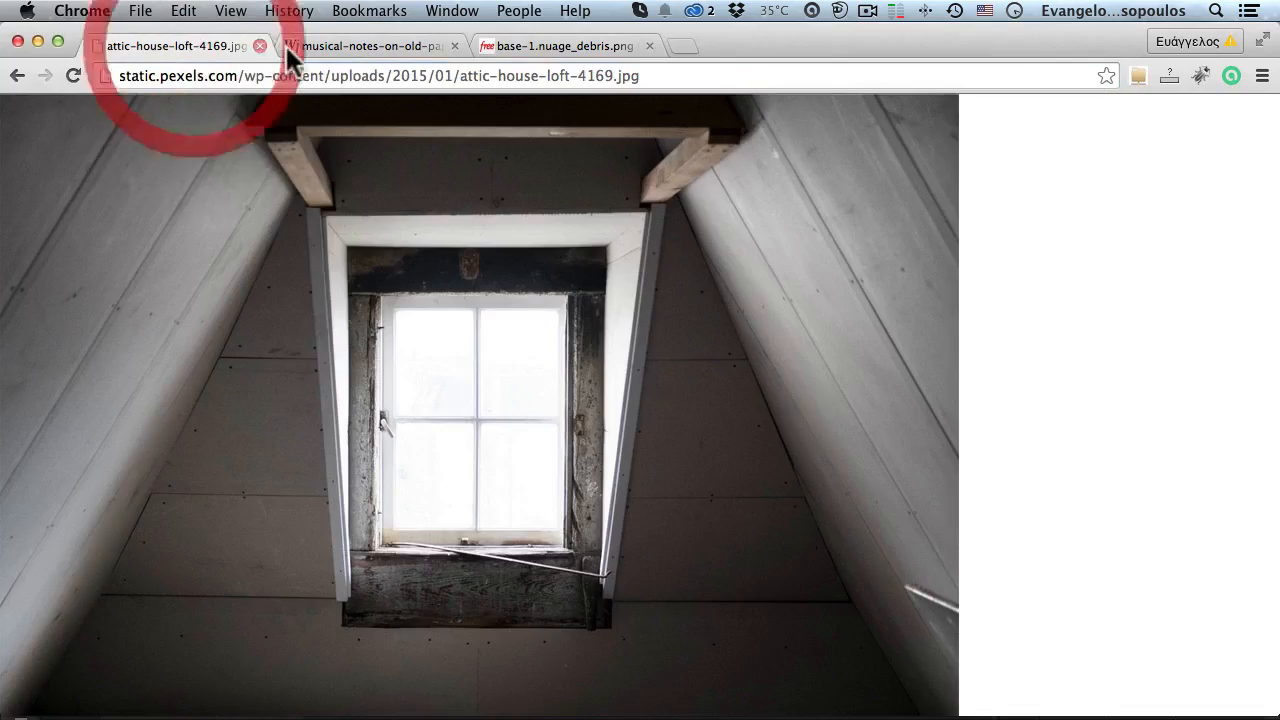
click(340, 45)
click(512, 44)
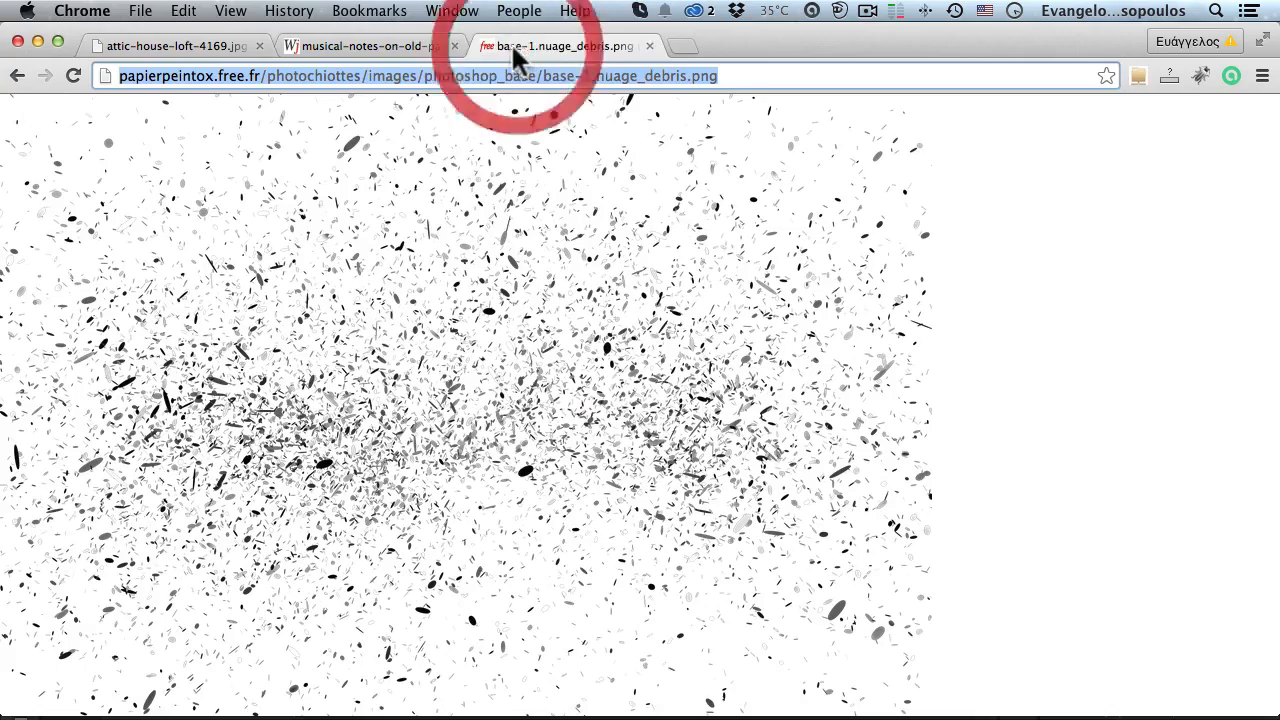
click(386, 47)
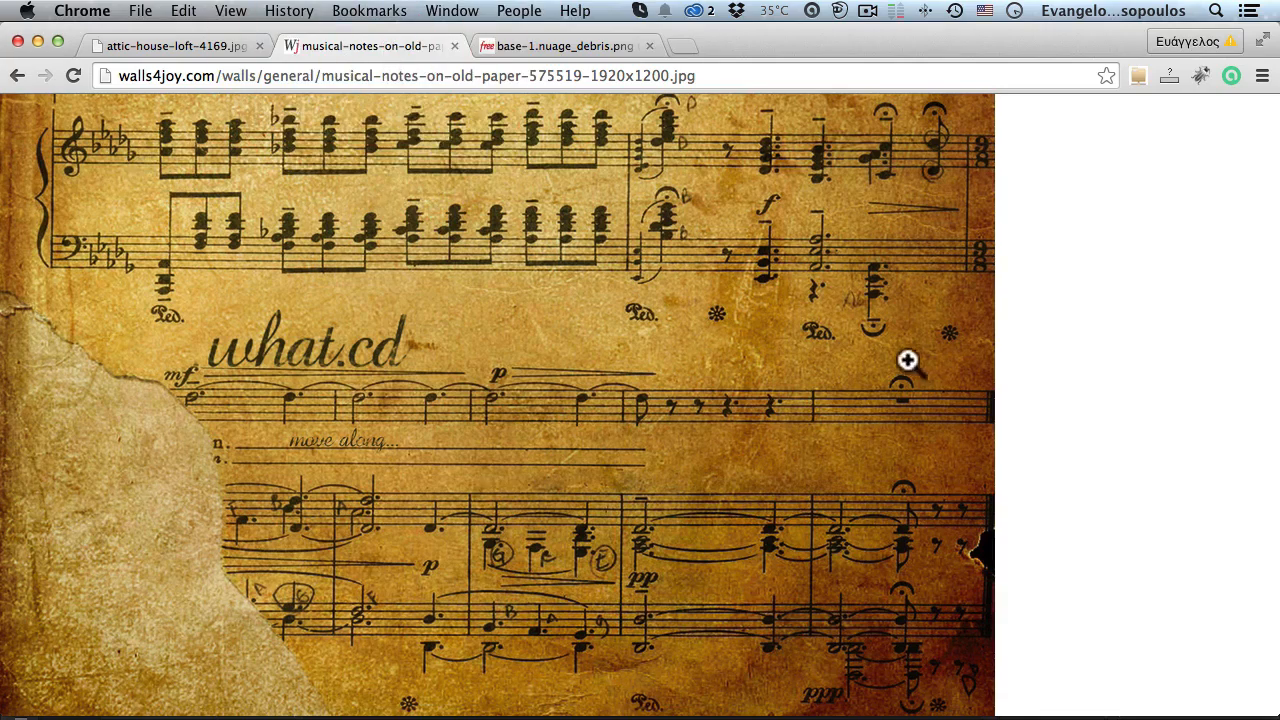
click(532, 38)
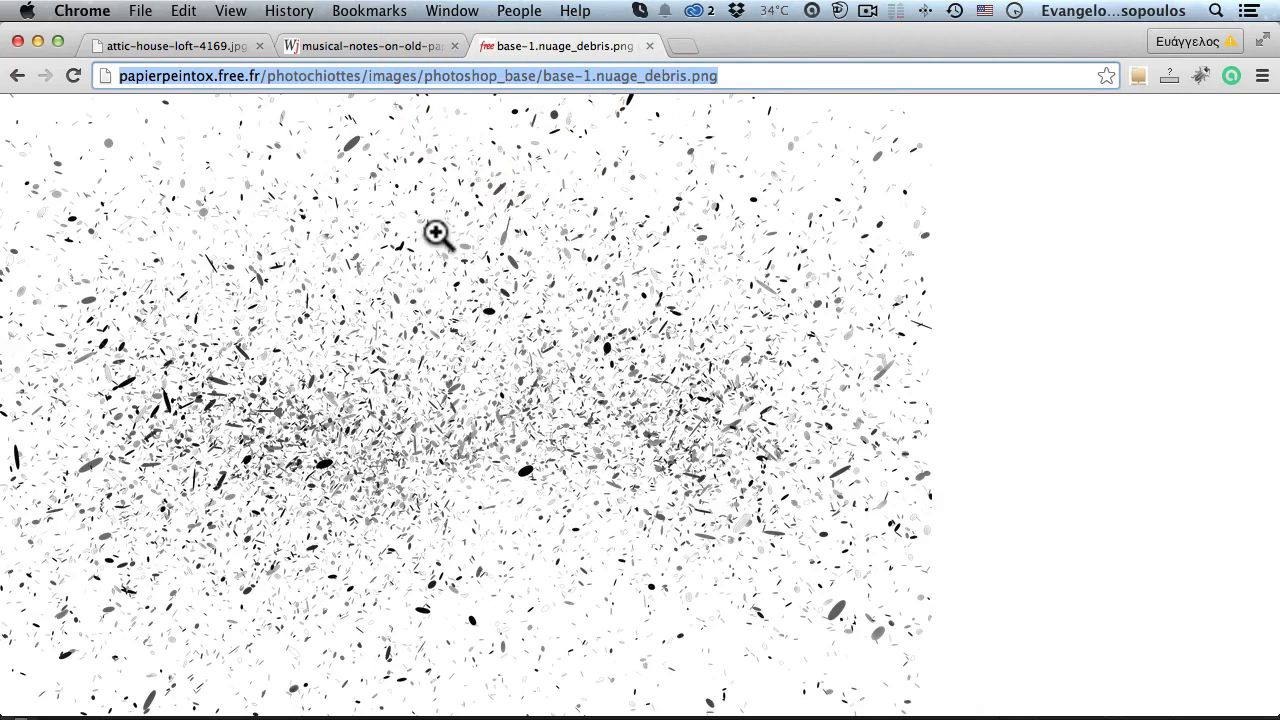
click(192, 40)
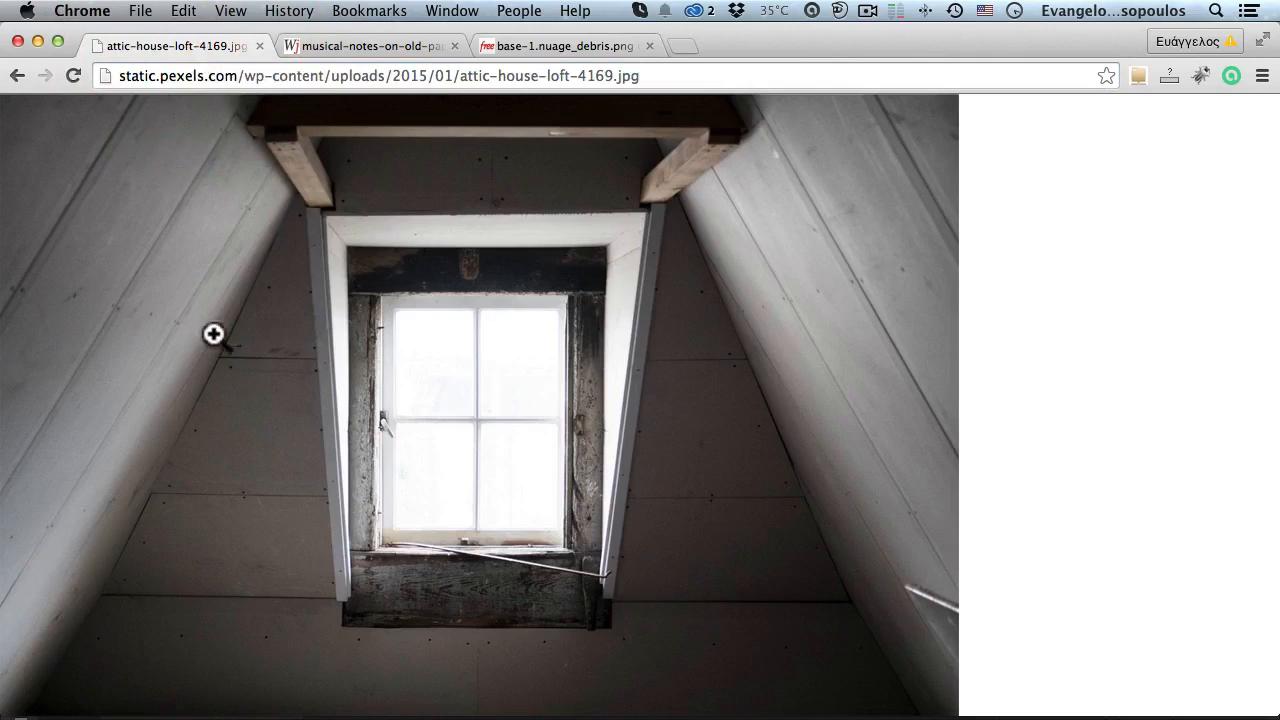
key(super+Tab)
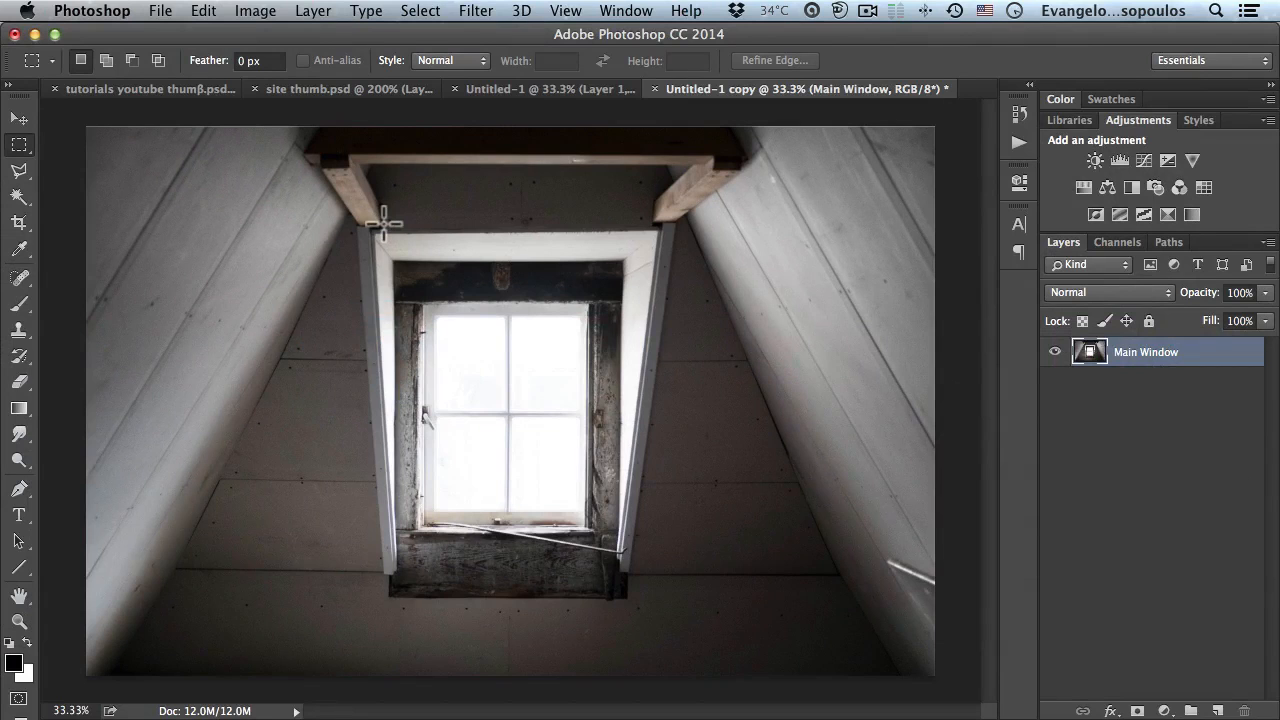
Step: Compare the finished light effect in Untitled-1 with the unedited attic scene in Untitled-1 copy
click(590, 90)
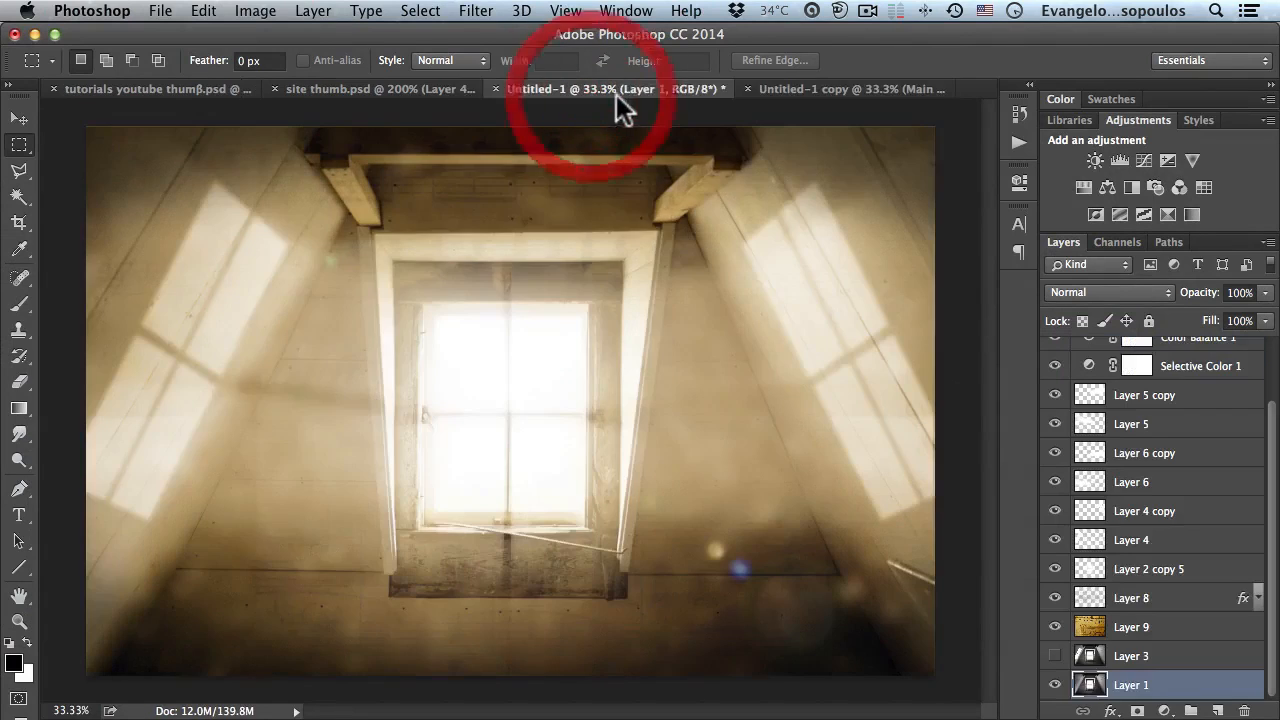
click(822, 91)
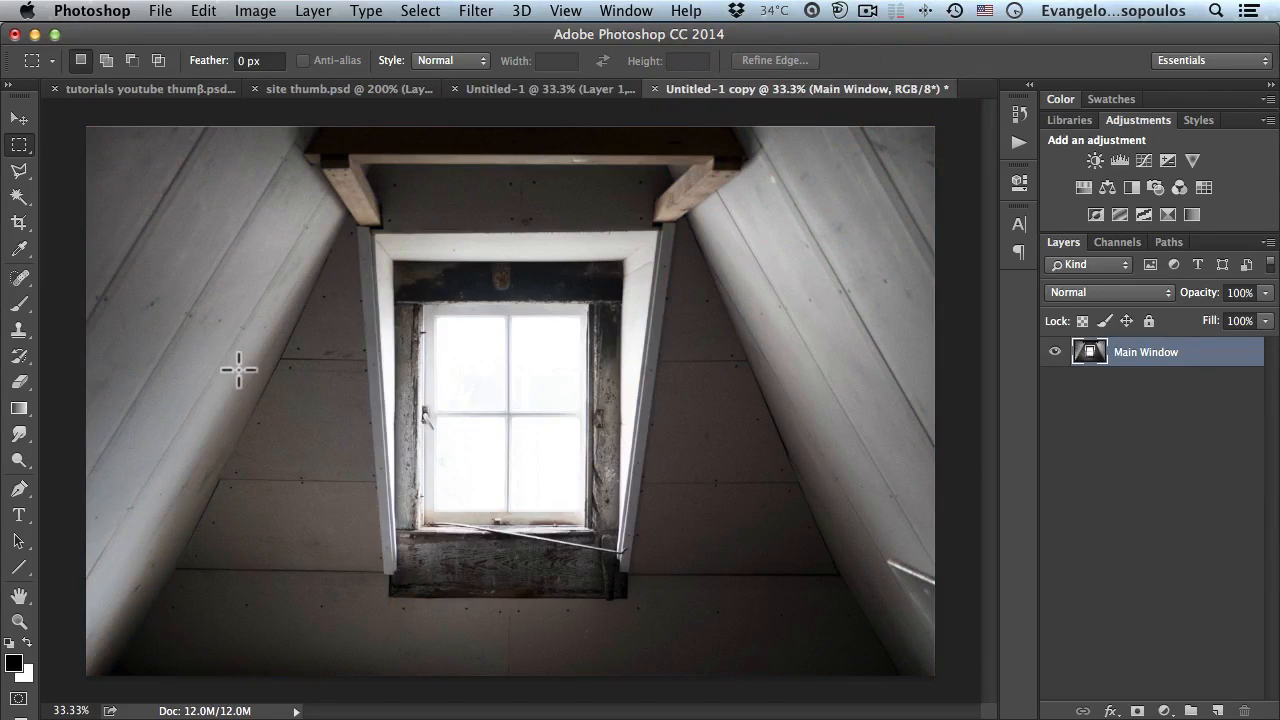
click(549, 88)
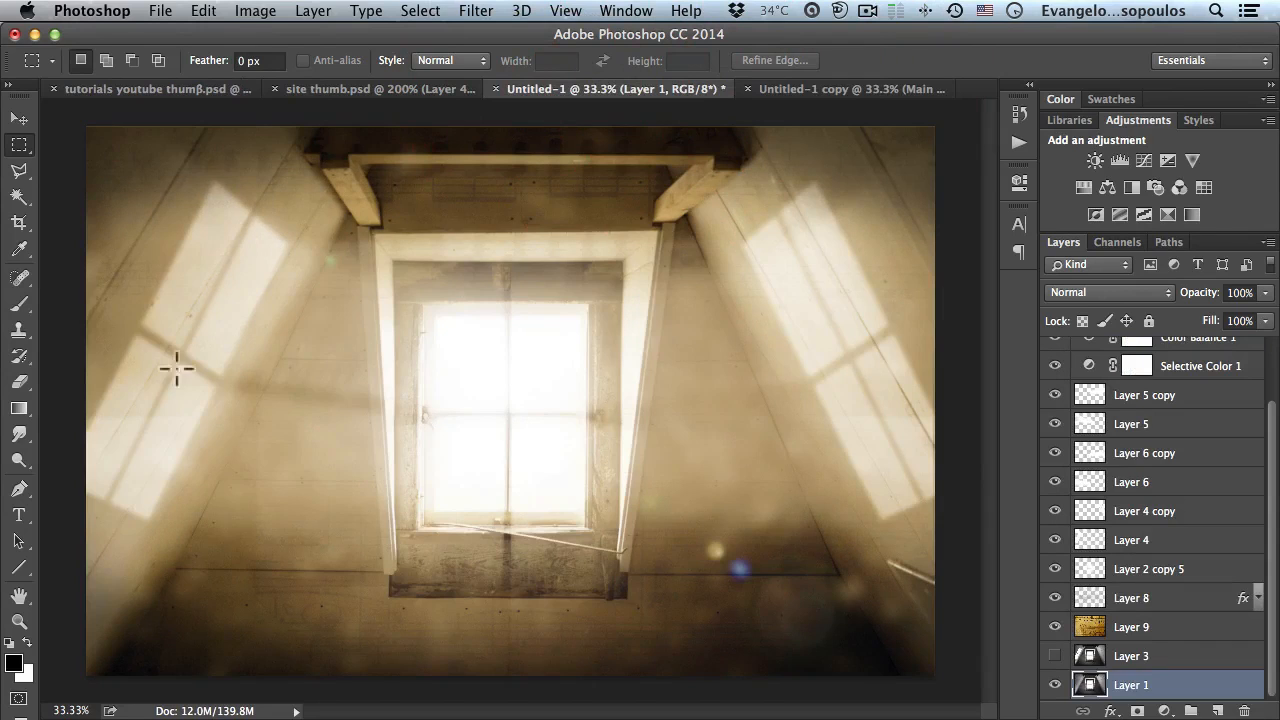
click(794, 90)
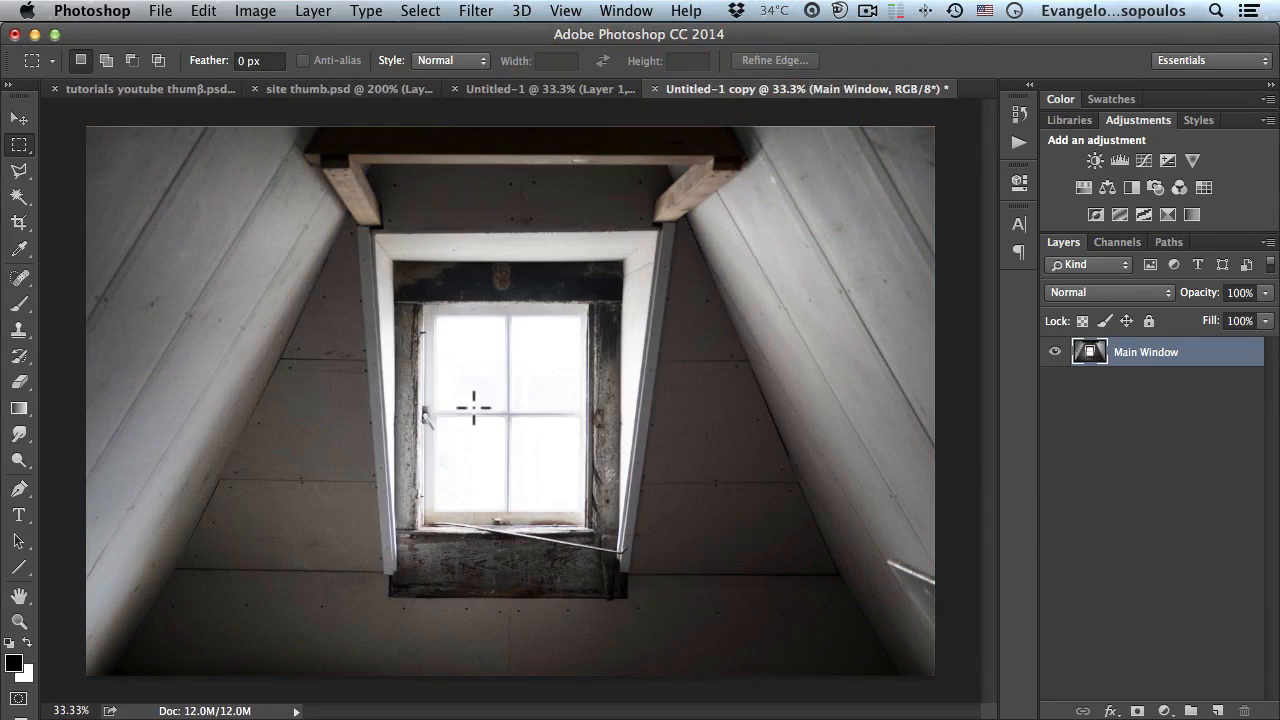
Step: Select the window's upper-left glass pane with a rectangular marquee using a 0 px feather
click(19, 621)
click(487, 372)
click(487, 372)
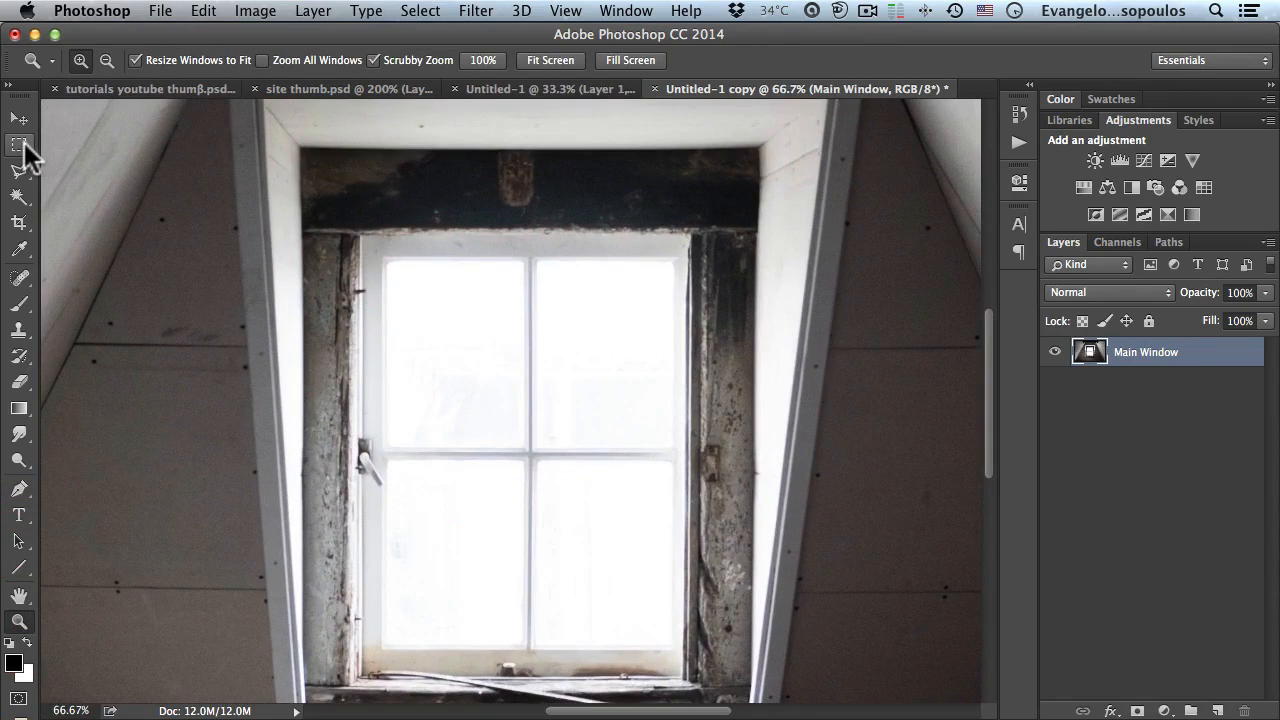
click(20, 145)
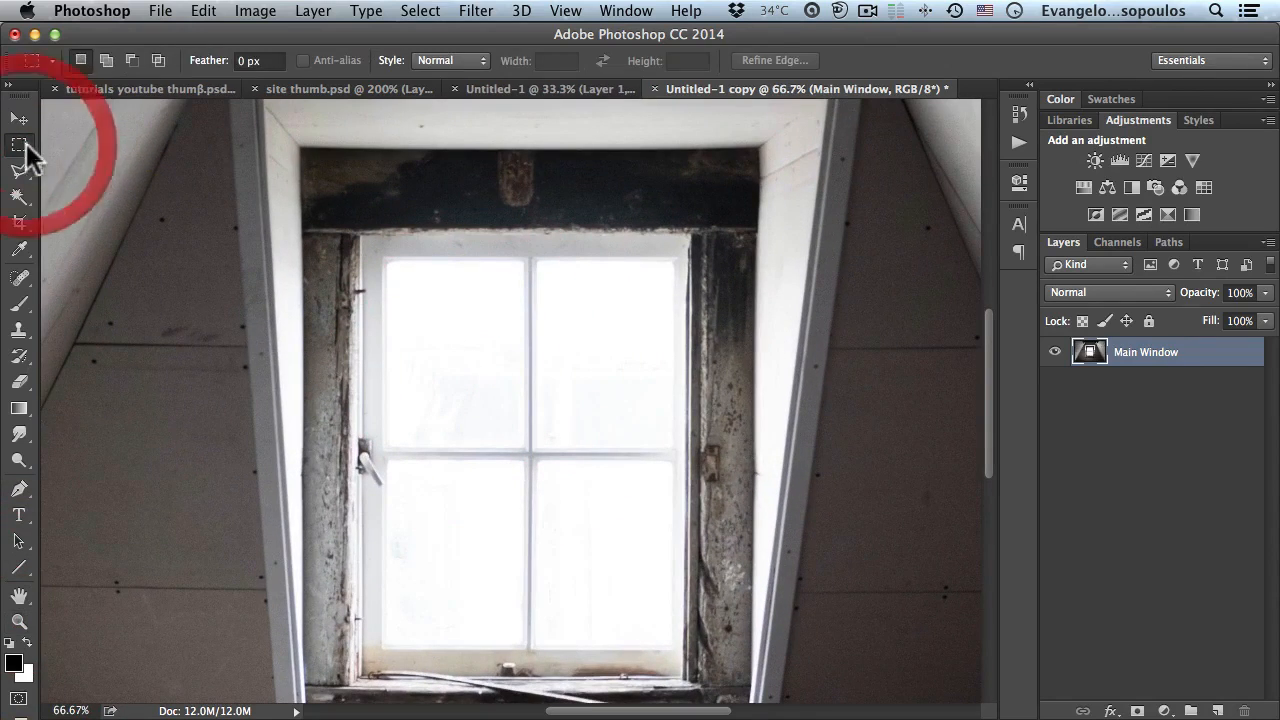
drag(167, 186, 404, 425)
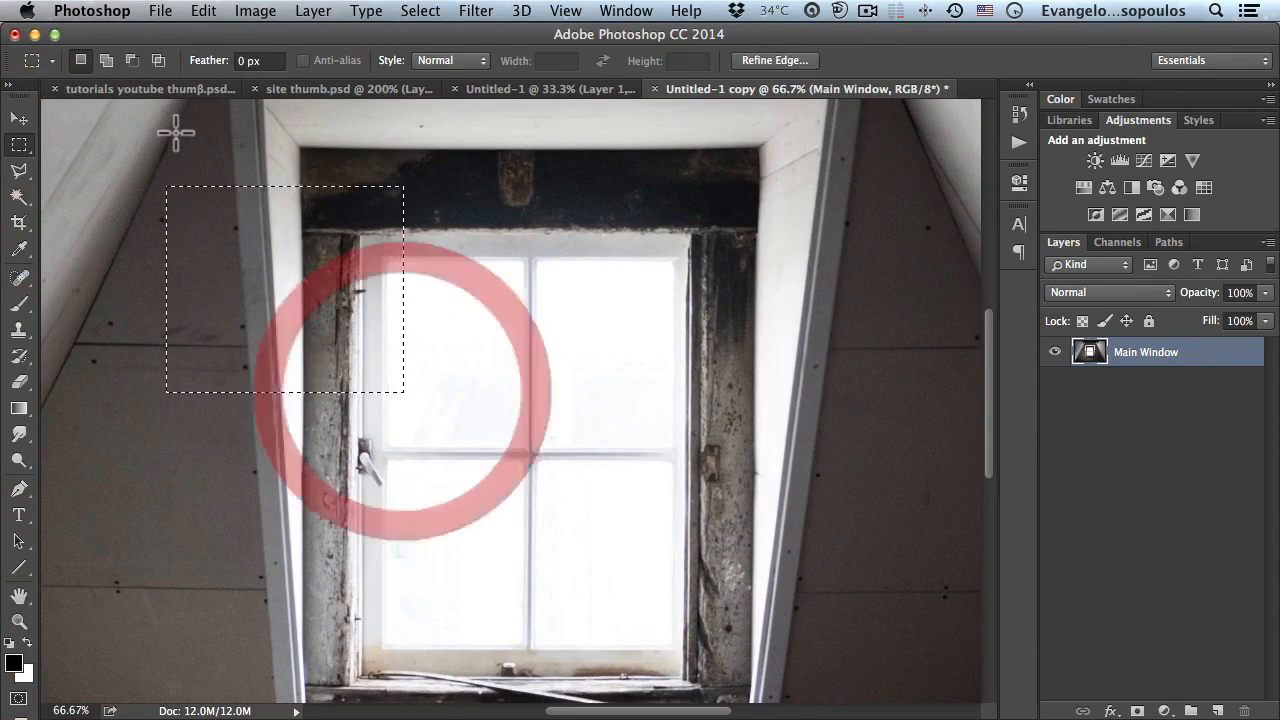
click(200, 125)
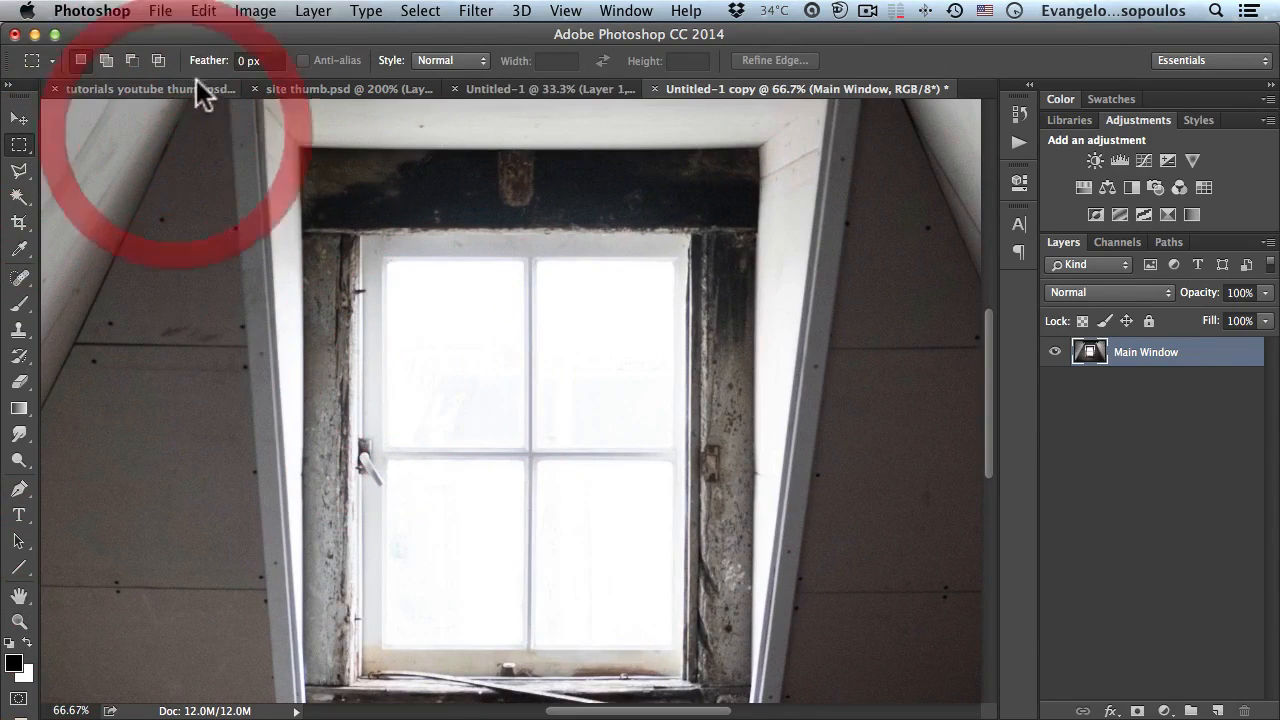
click(248, 60)
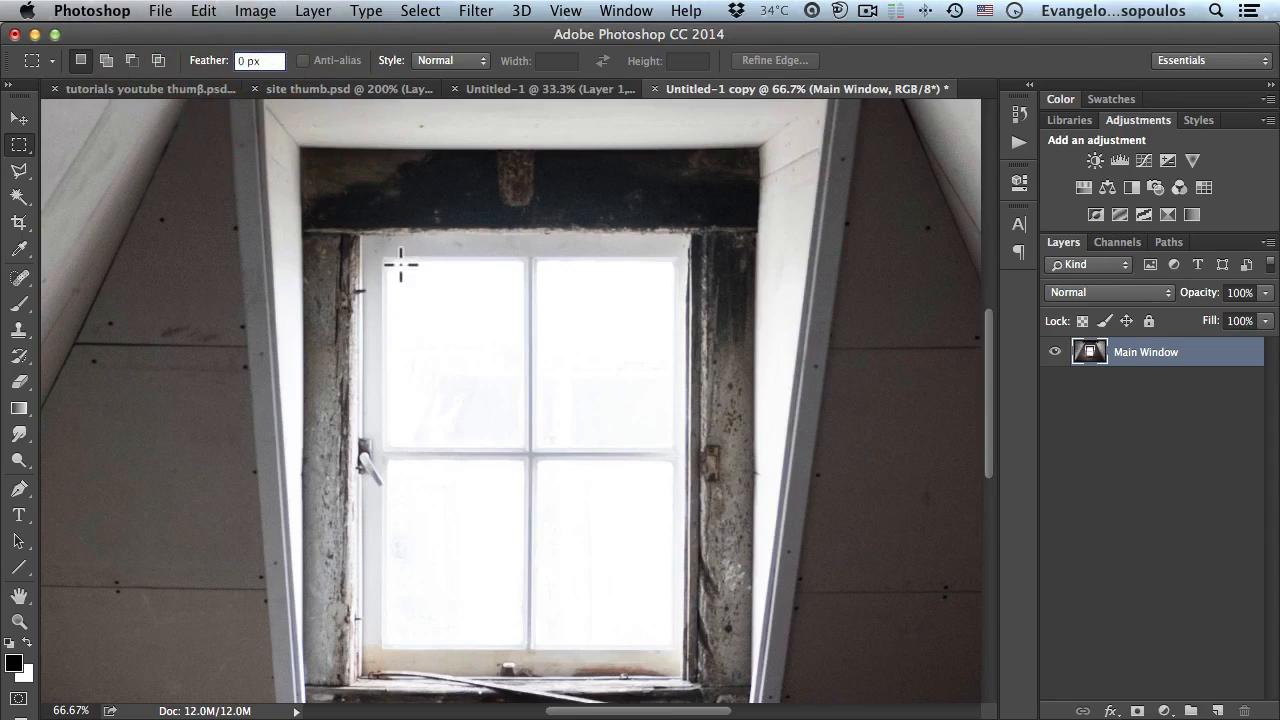
drag(386, 262, 522, 450)
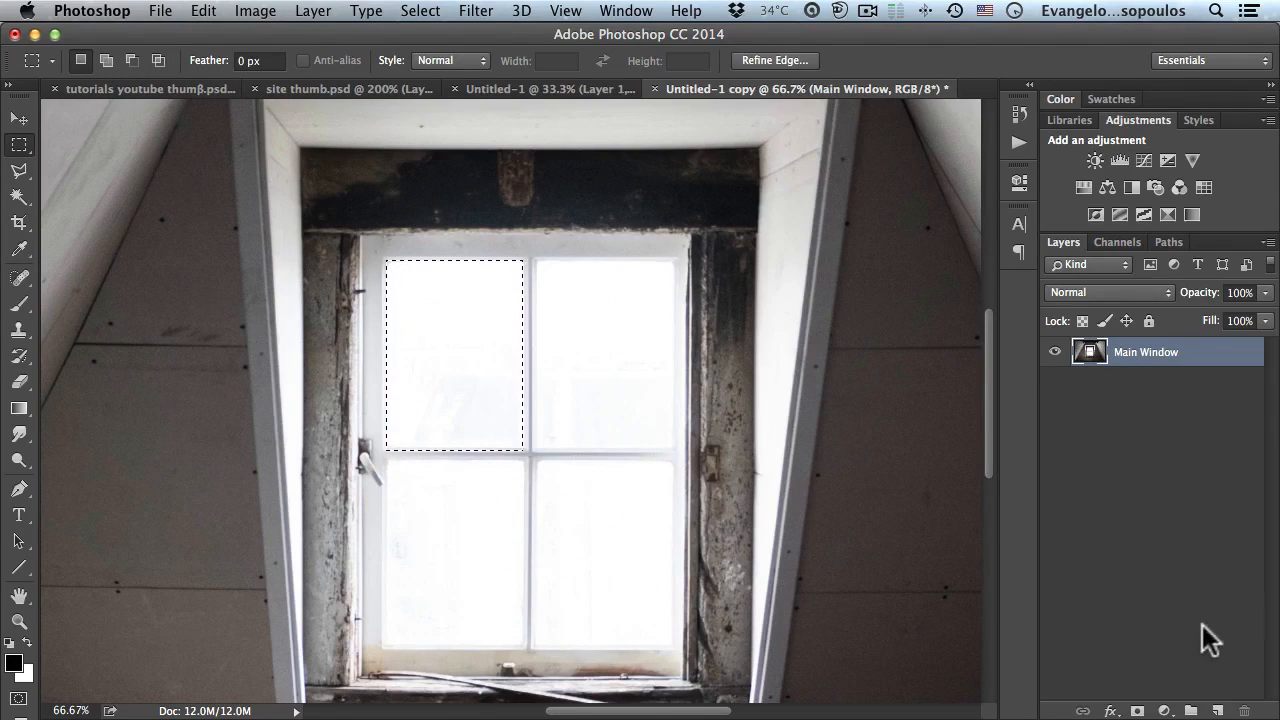
Step: Add a new layer named "Window Box" above the photo and rename the photo layer "Main Window Scene"
click(1218, 711)
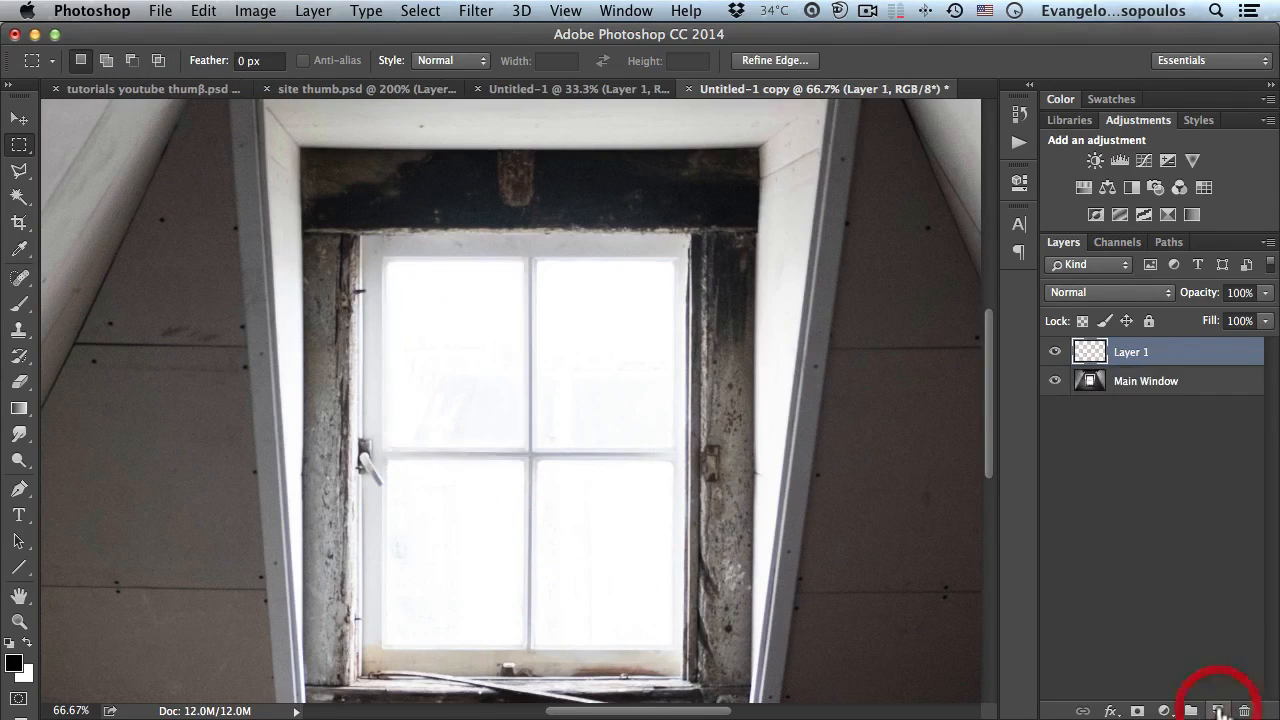
click(1140, 386)
double_click(1143, 381)
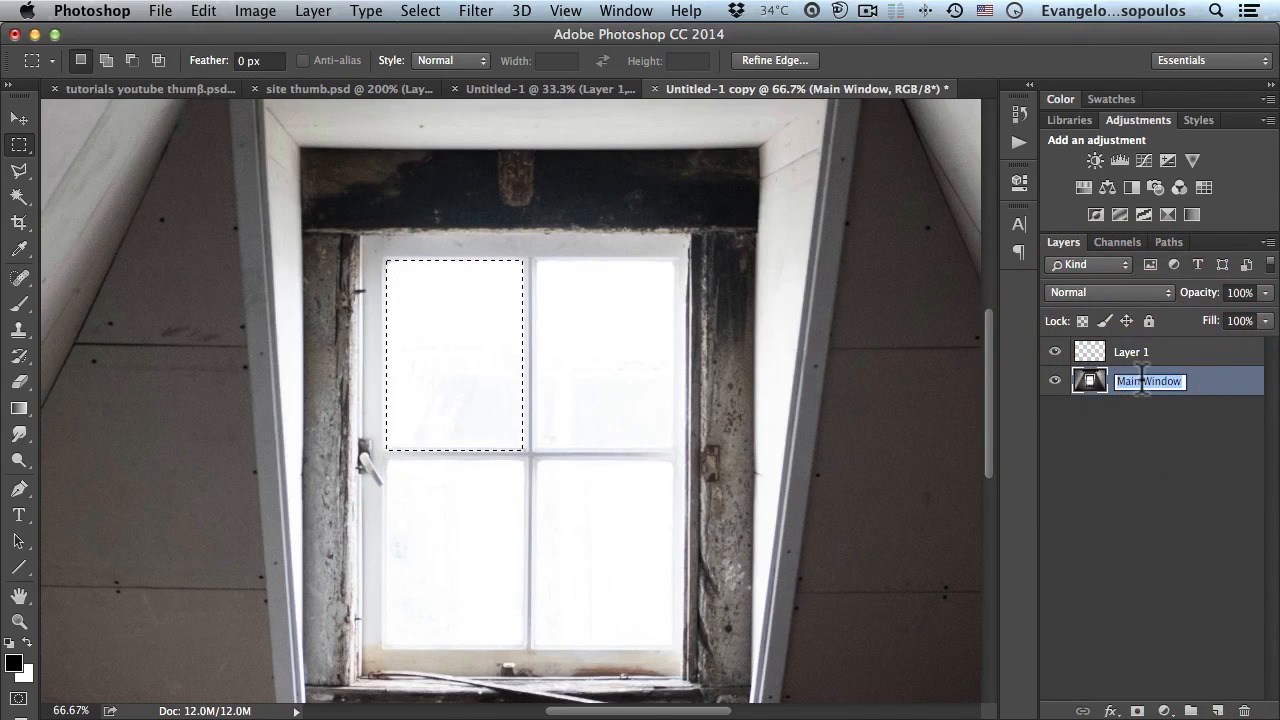
text(Main Window Scene)
double_click(1131, 352)
text(Wind)
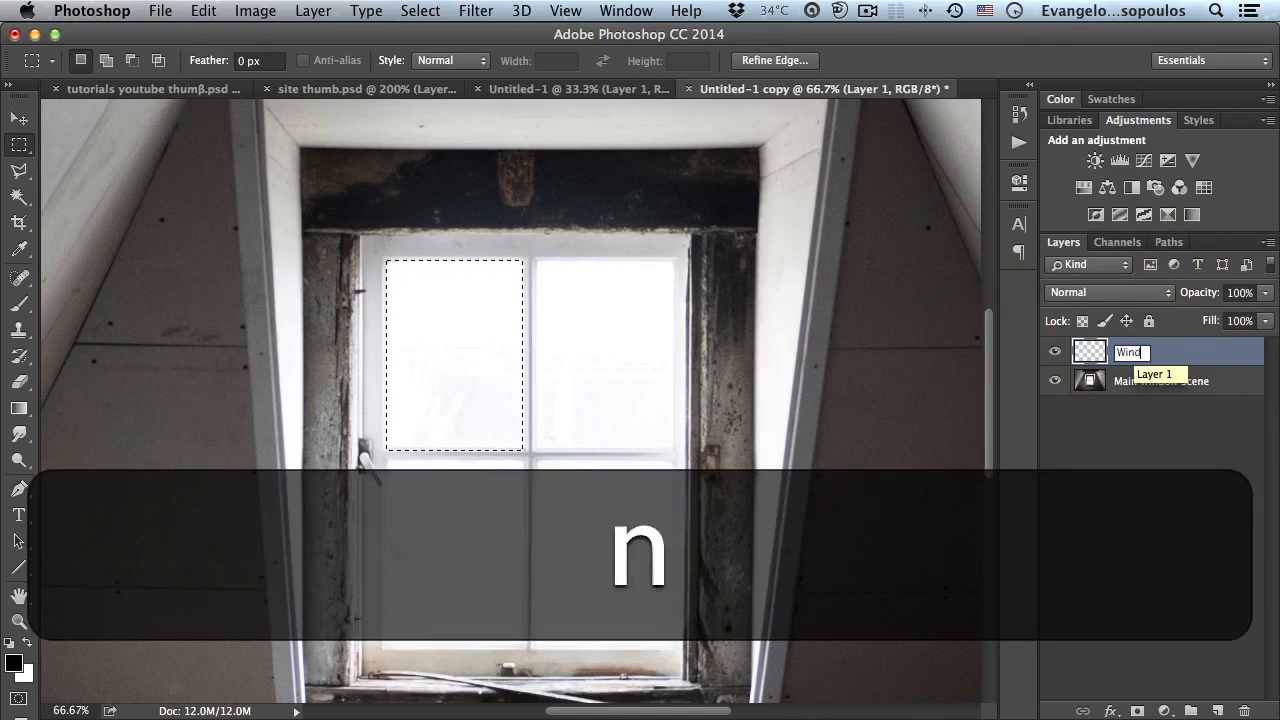
text(ow Box)
key(Return)
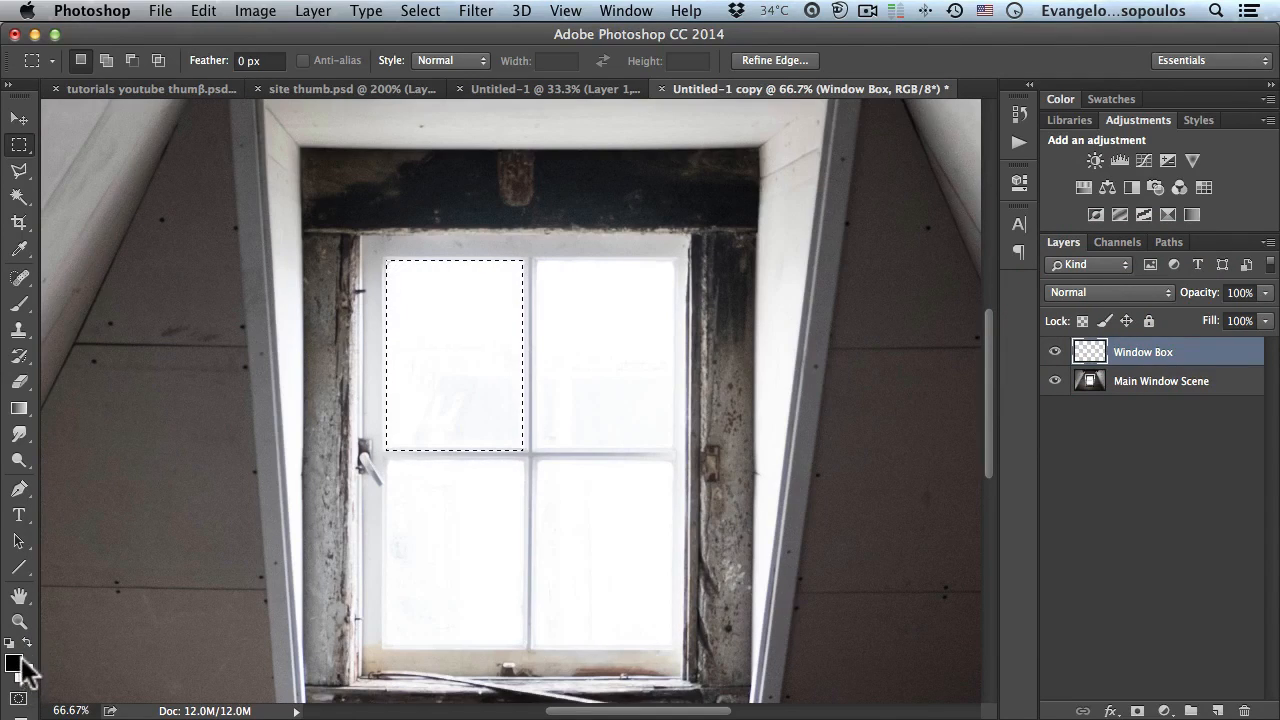
Step: Fill the selected pane with white on the Window Box layer, deselect, and check the fill with the photo layer hidden
click(26, 641)
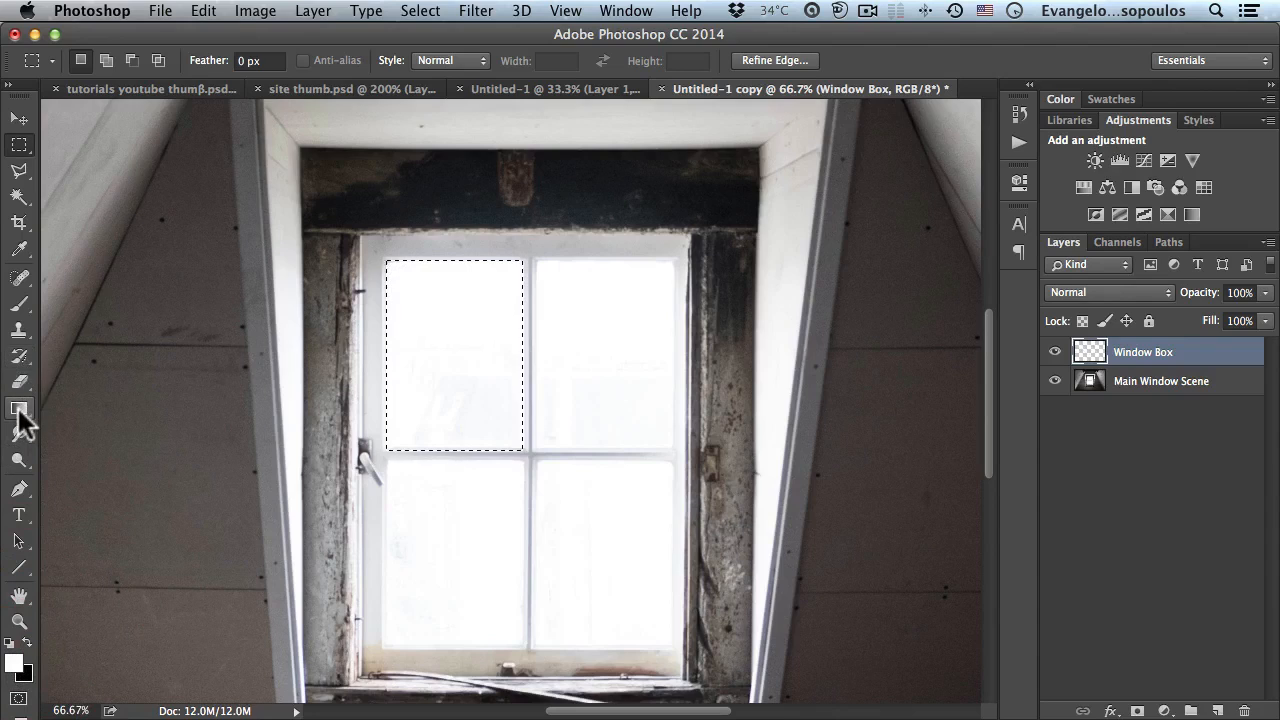
drag(16, 410, 100, 430)
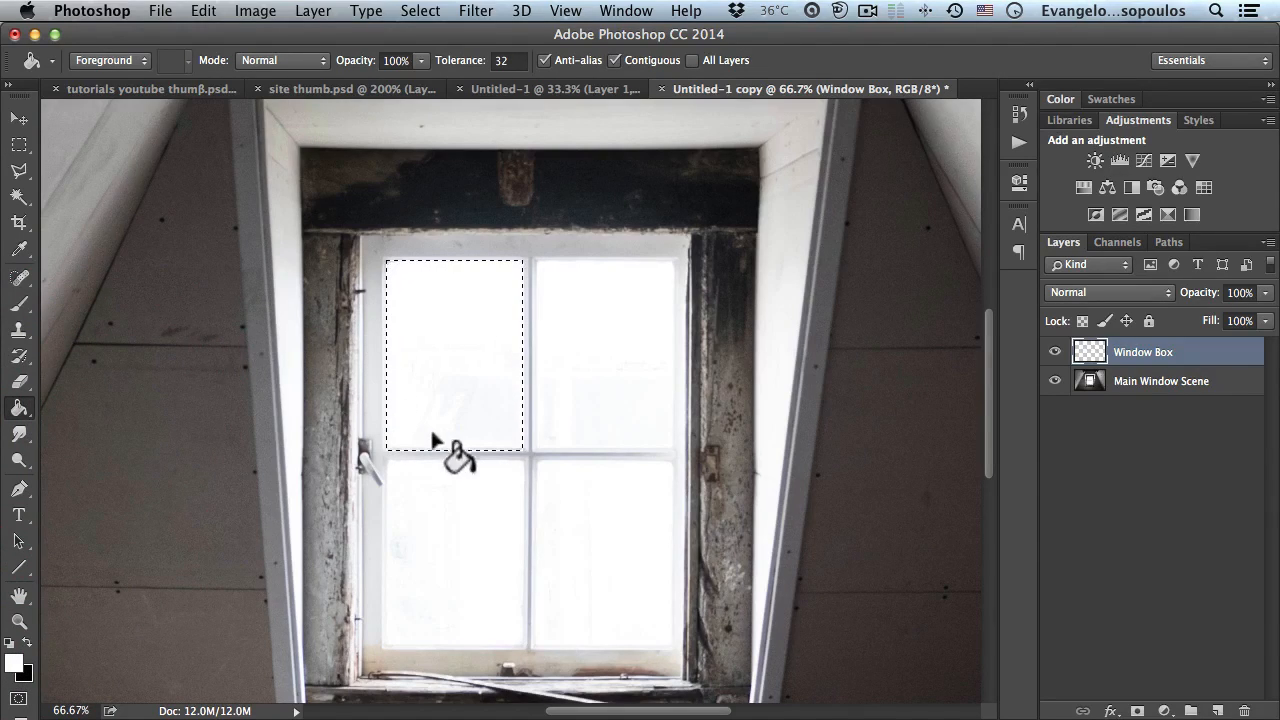
click(458, 343)
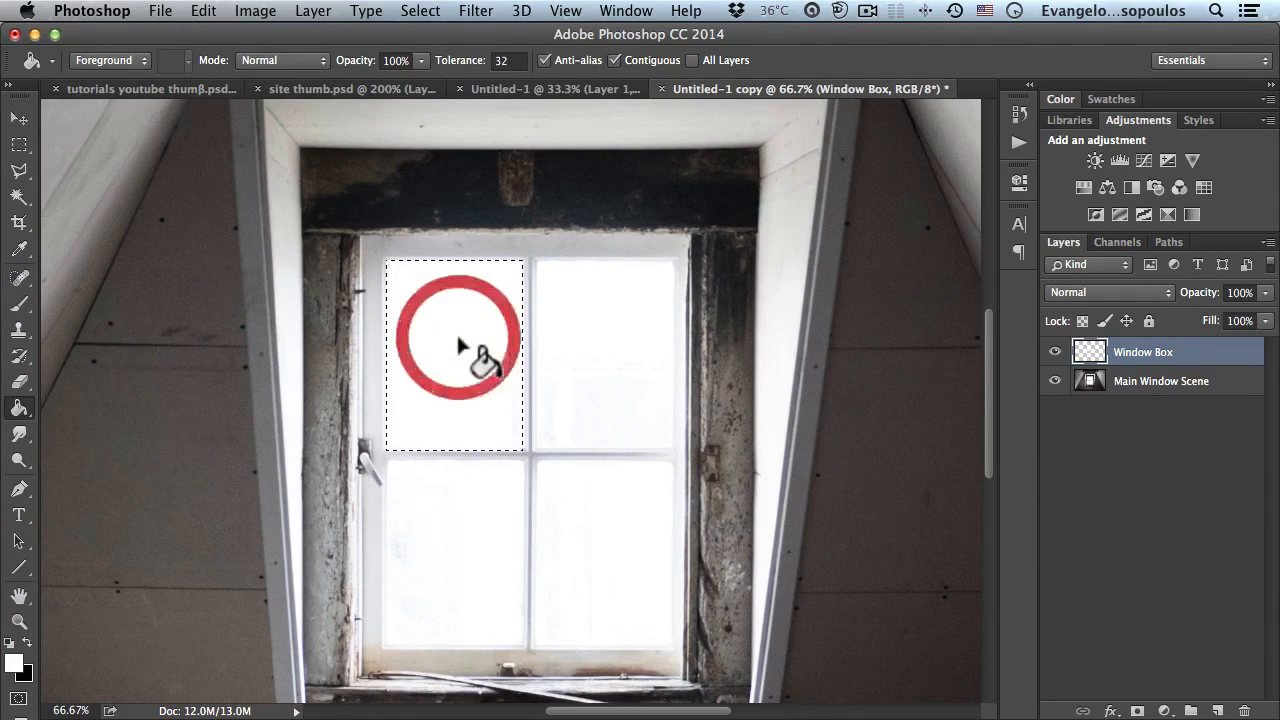
click(19, 145)
click(462, 265)
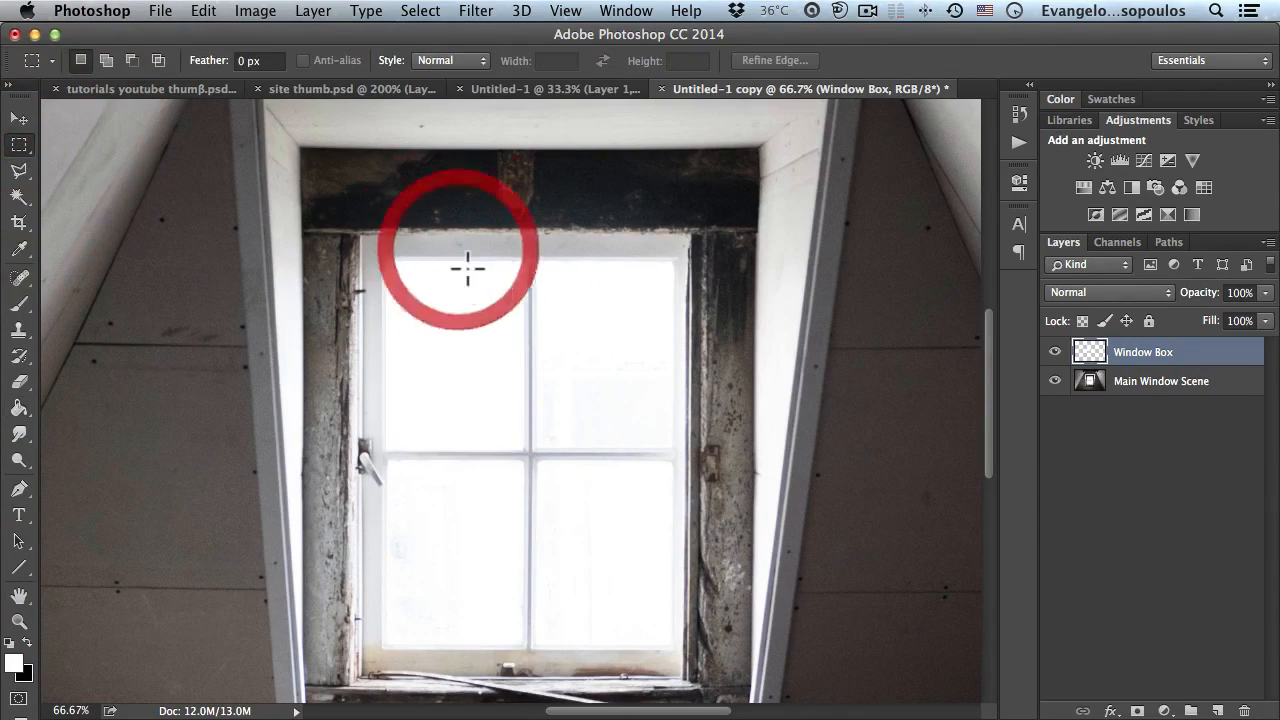
click(1054, 381)
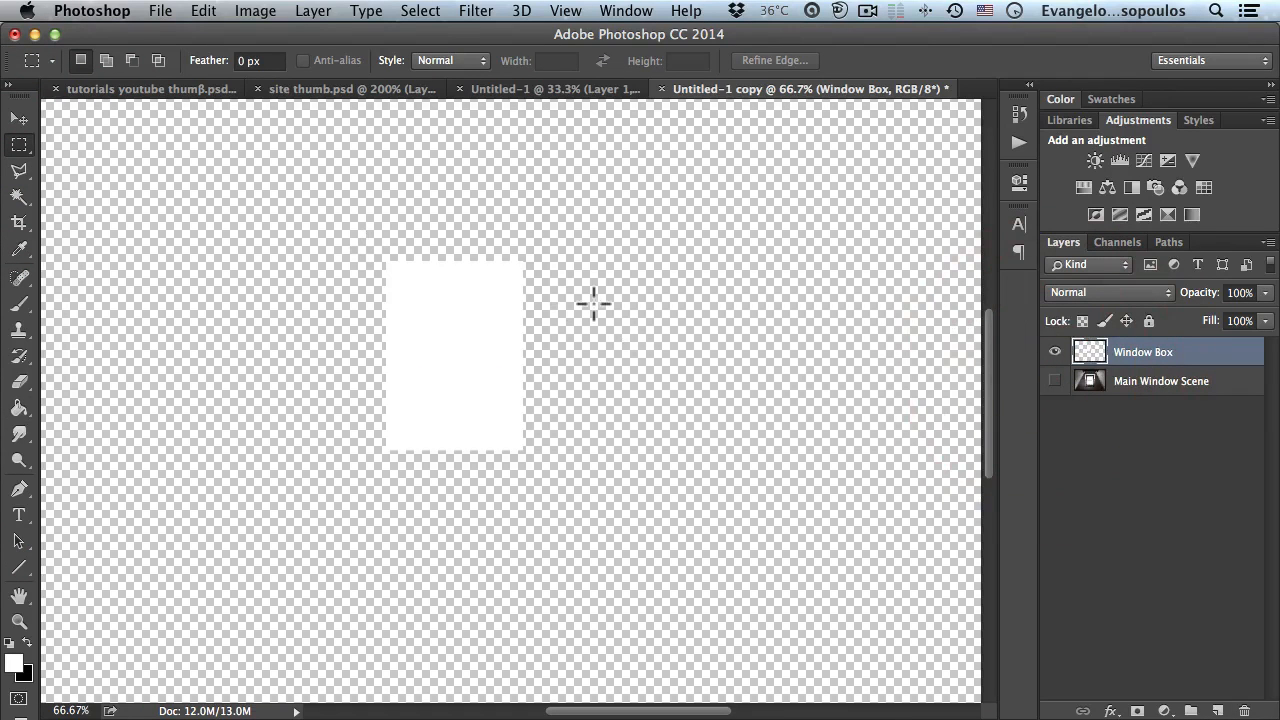
click(1054, 381)
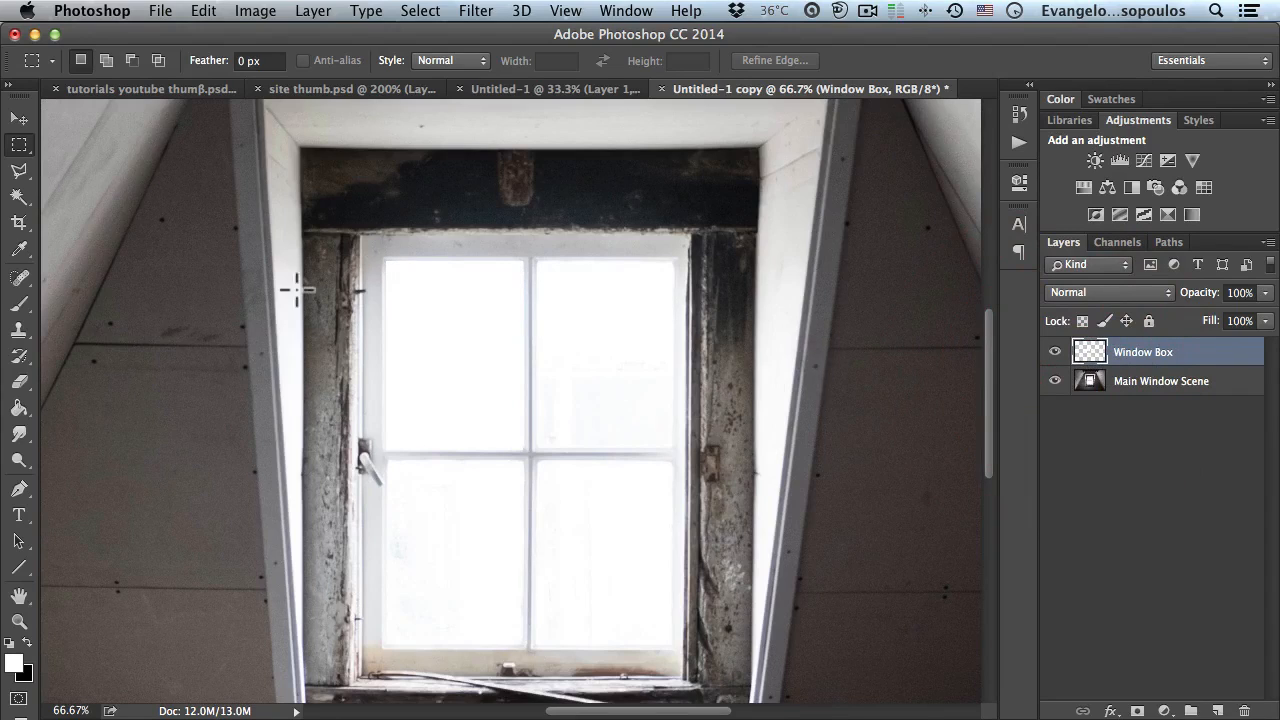
Step: Duplicate the Window Box layer and move the copy horizontally about 3.1 in onto the window's upper-right pane
click(19, 118)
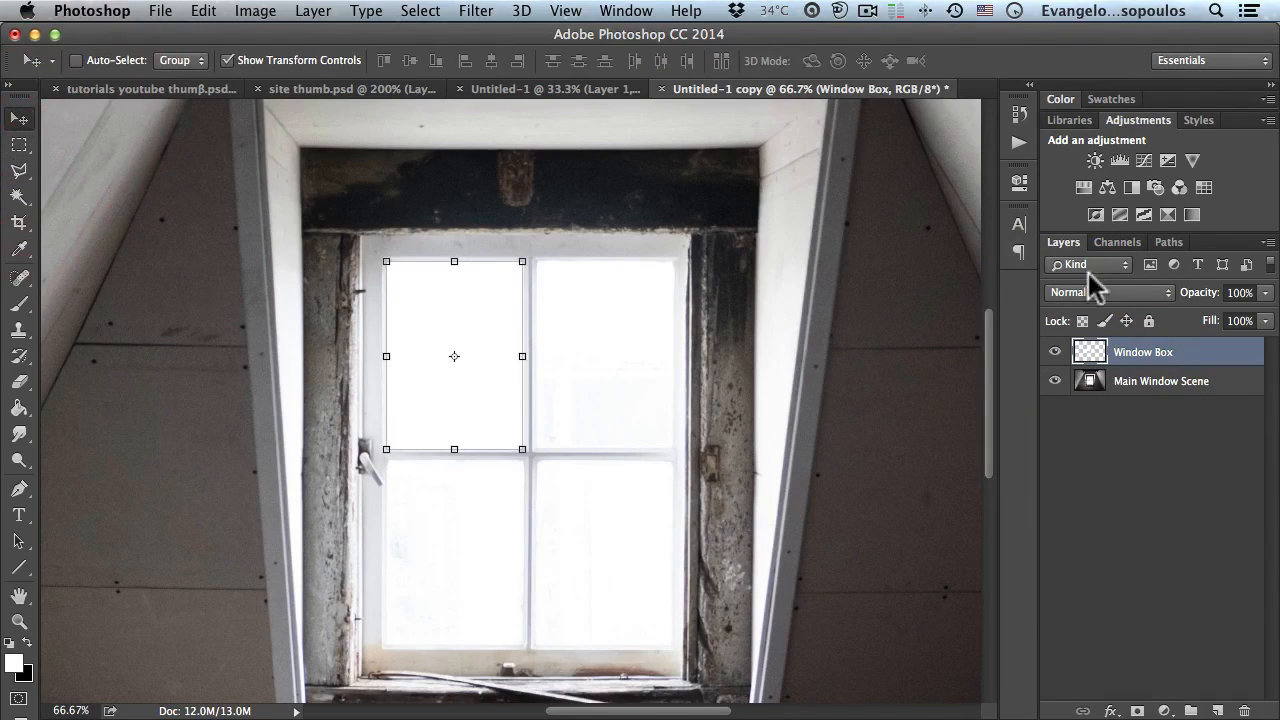
drag(1166, 360, 1217, 710)
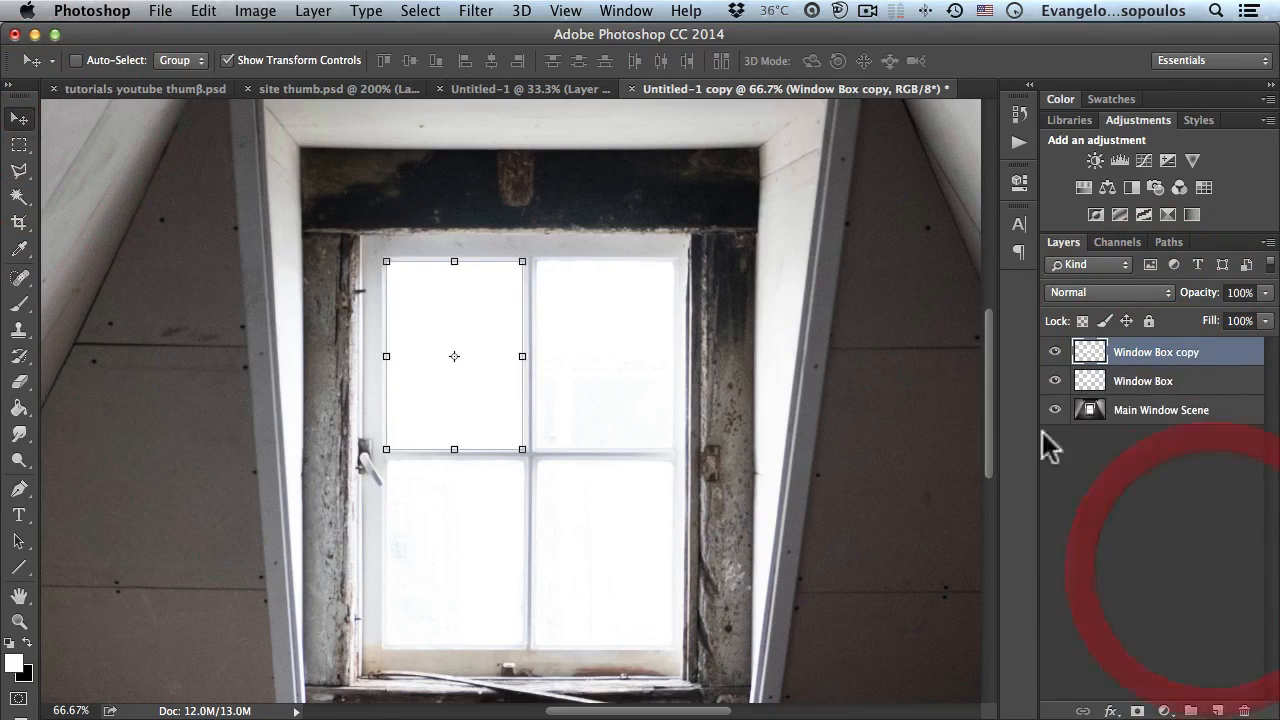
click(445, 285)
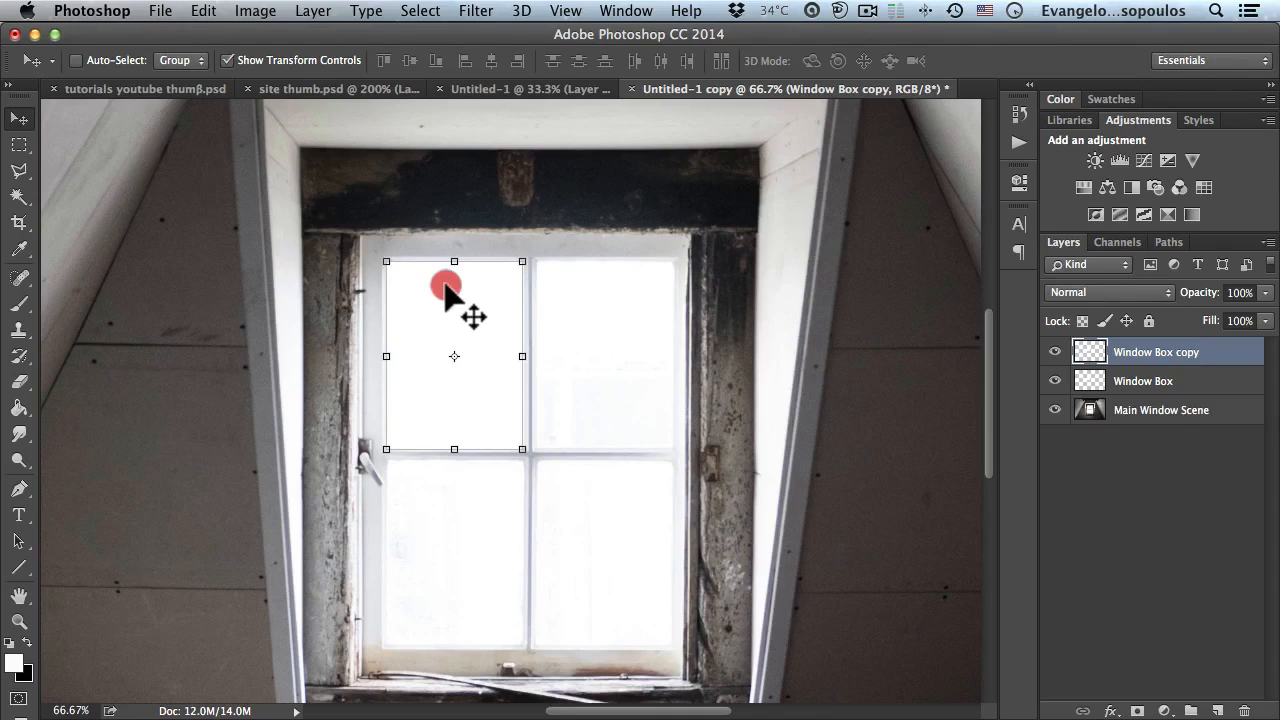
drag(445, 287, 597, 287)
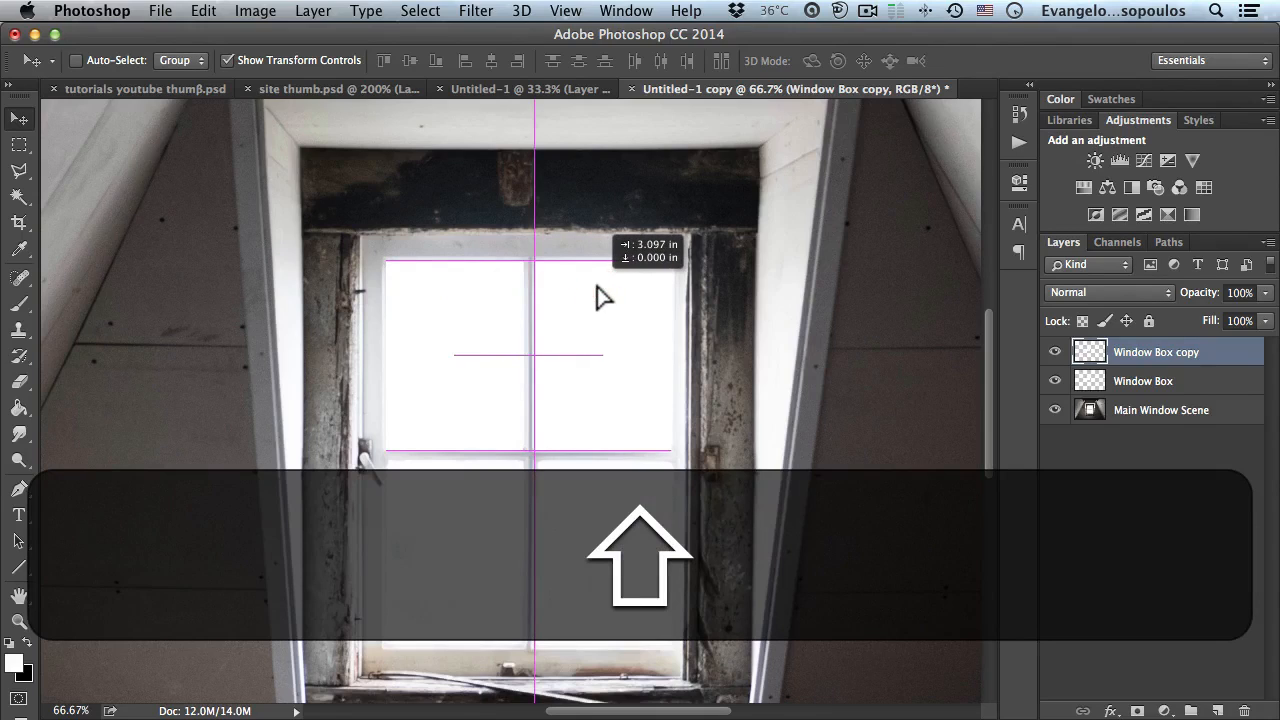
drag(606, 296, 596, 297)
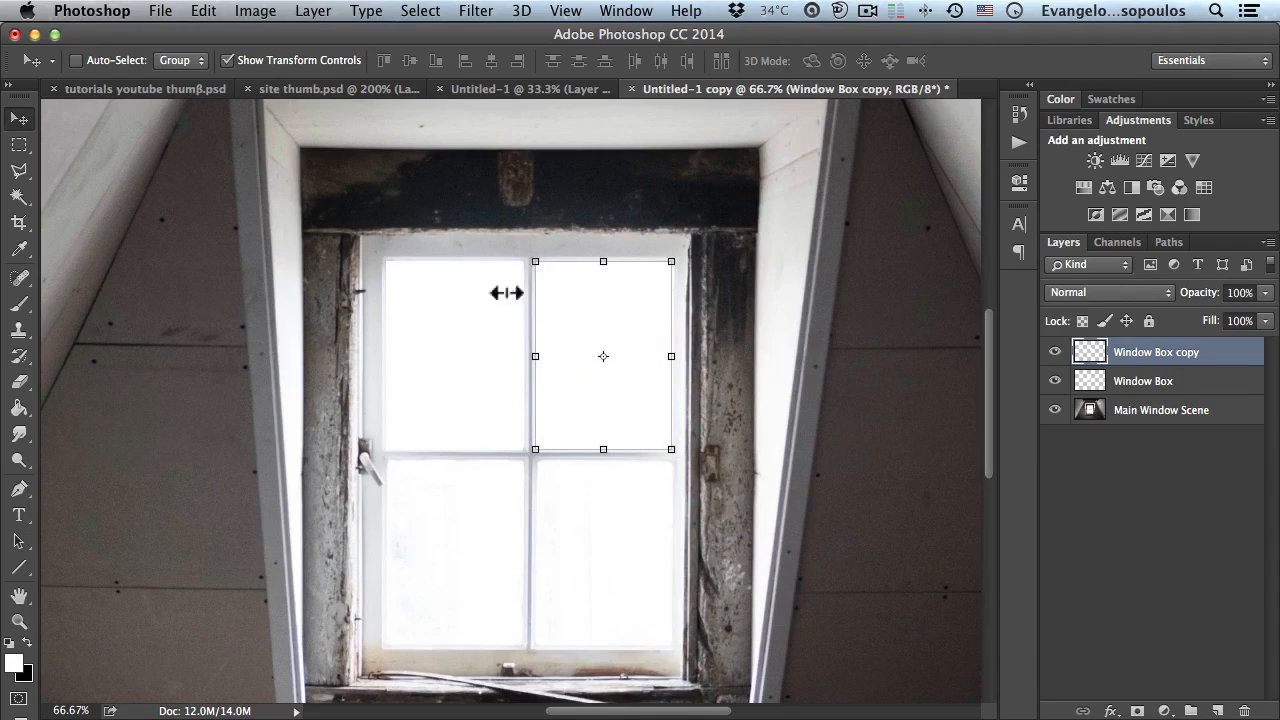
Step: Duplicate the Window Box and Window Box copy layers together and move the copies straight down onto the window's two lower panes
key(shift)
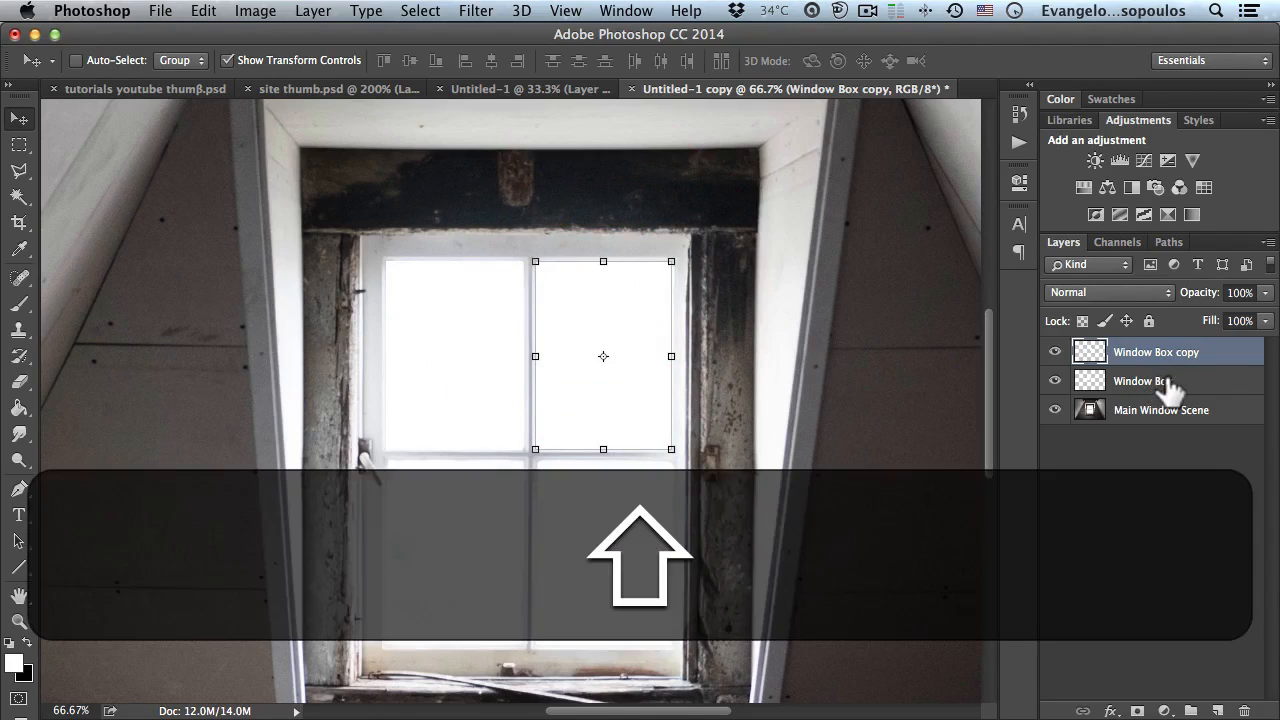
shift+click(1168, 388)
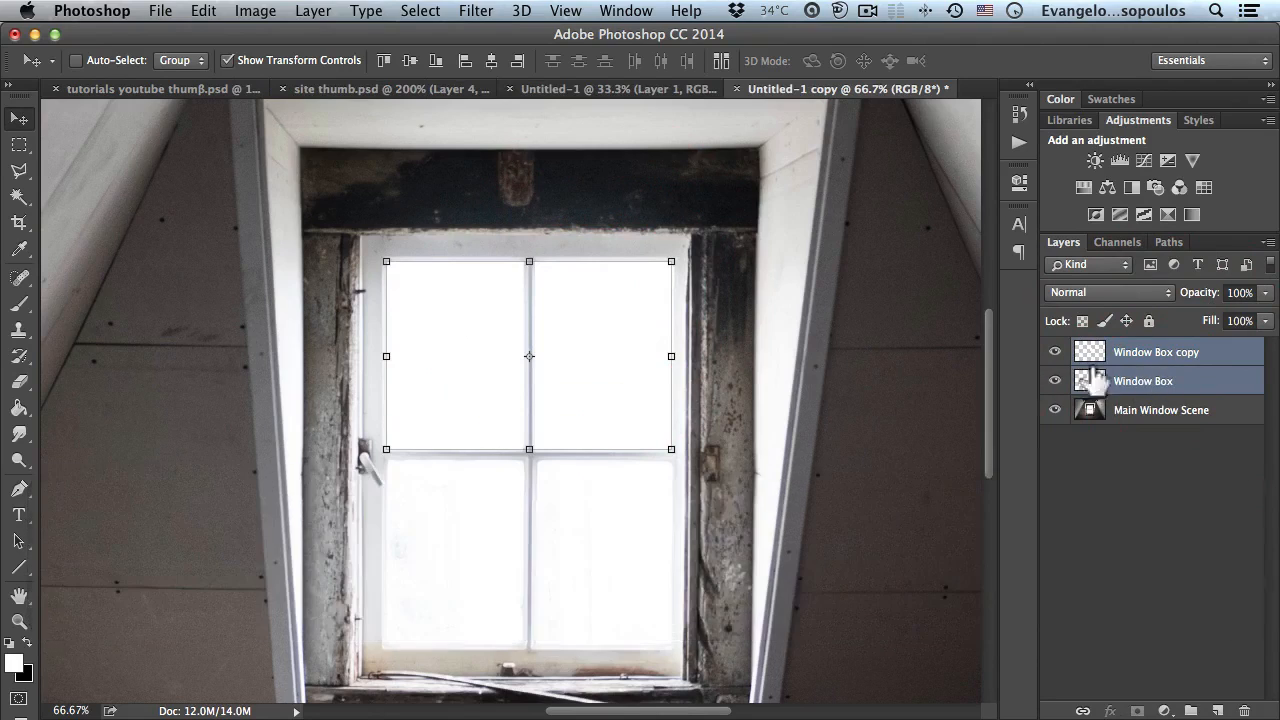
drag(1197, 382, 1219, 707)
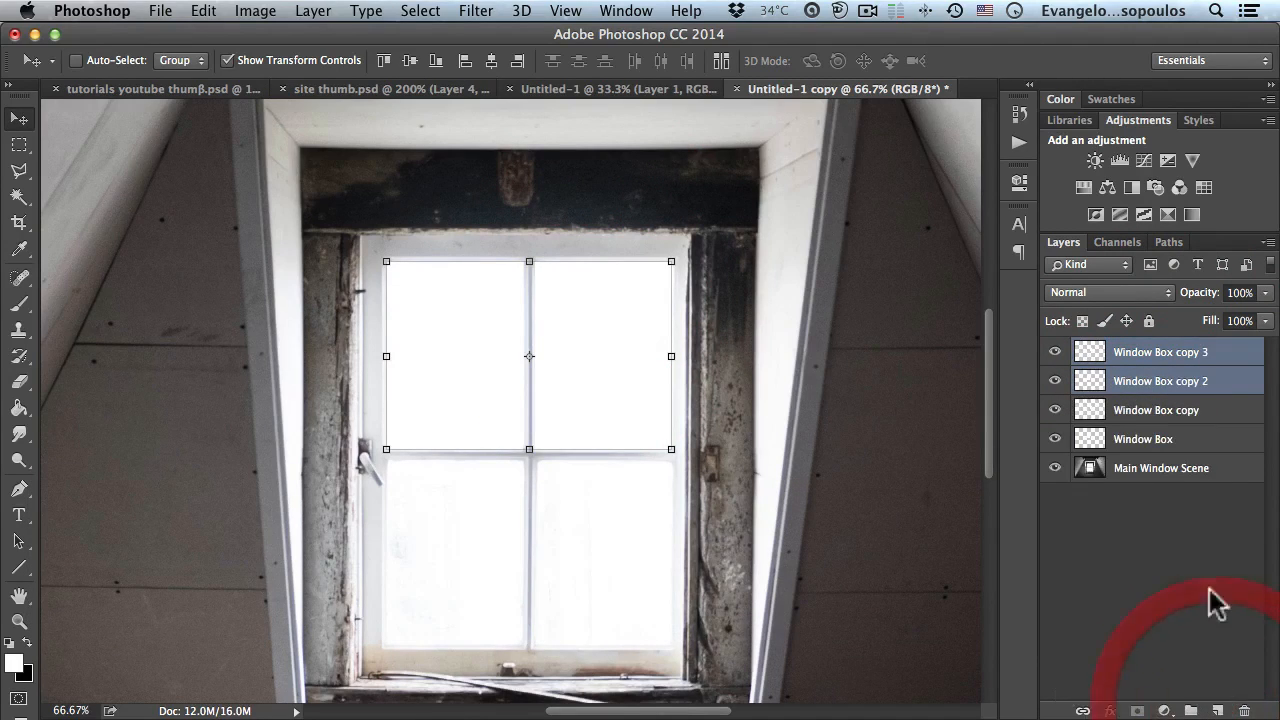
key(shift)
drag(601, 308, 601, 490)
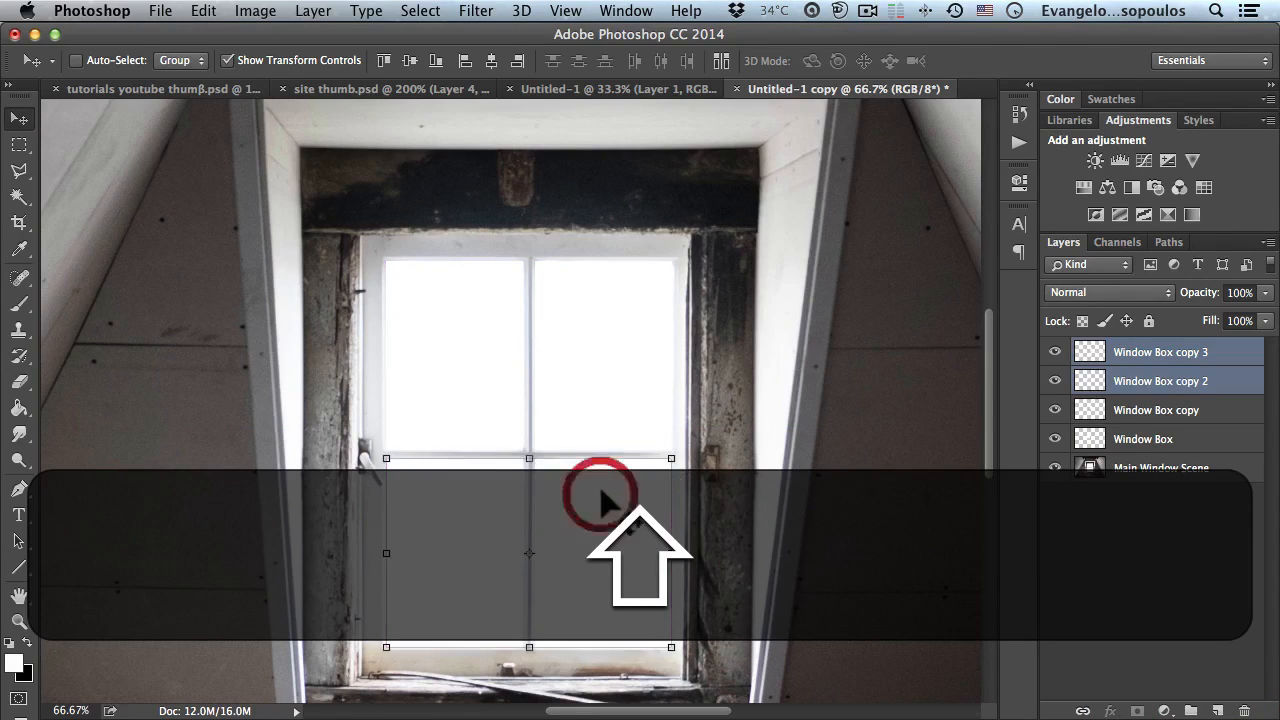
Step: Check the white boxes' alignment by lowering the Main Window Scene layer's opacity to 47%, and restore it to 100%
super+click(527, 487)
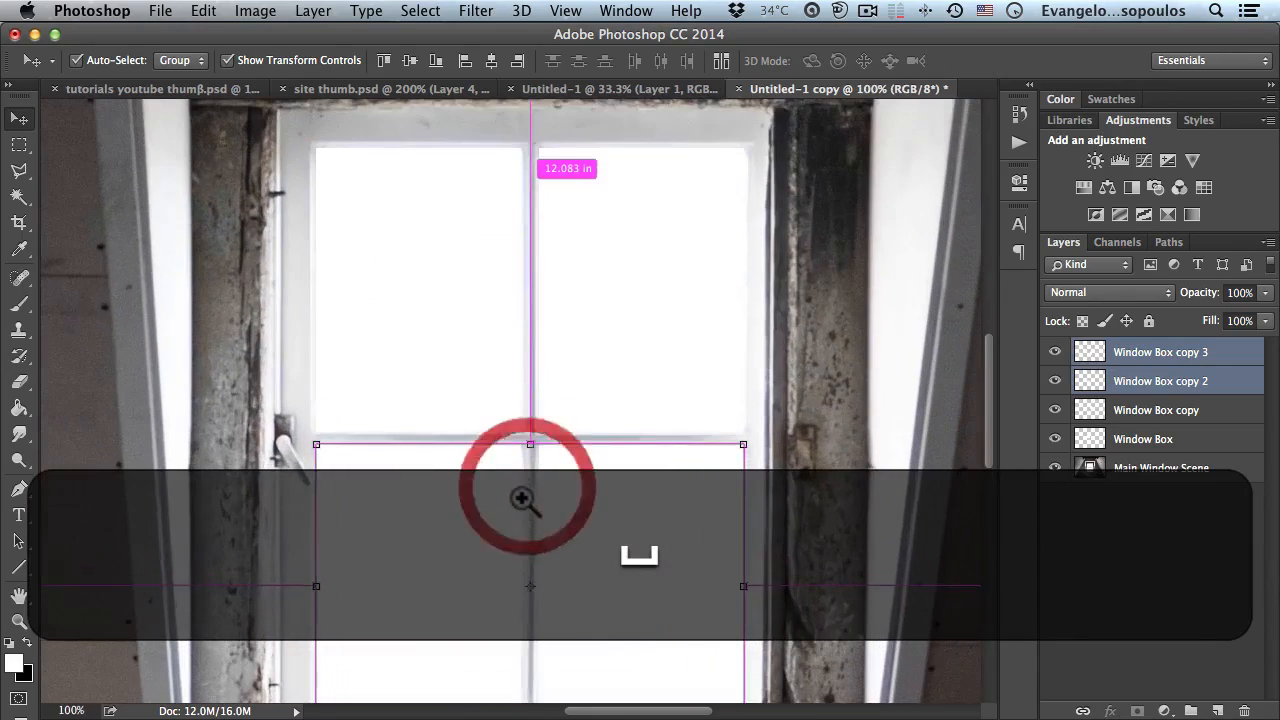
click(1160, 467)
drag(1192, 292, 1147, 300)
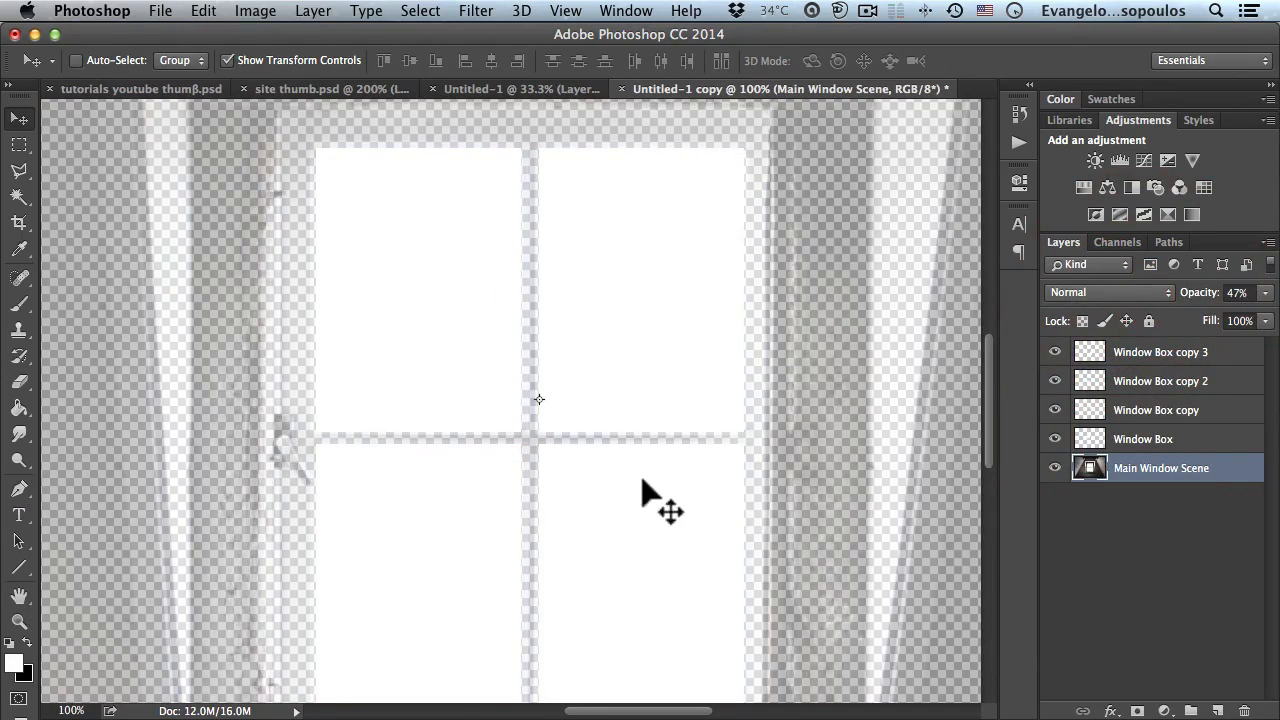
alt+click(600, 434)
alt+click(600, 434)
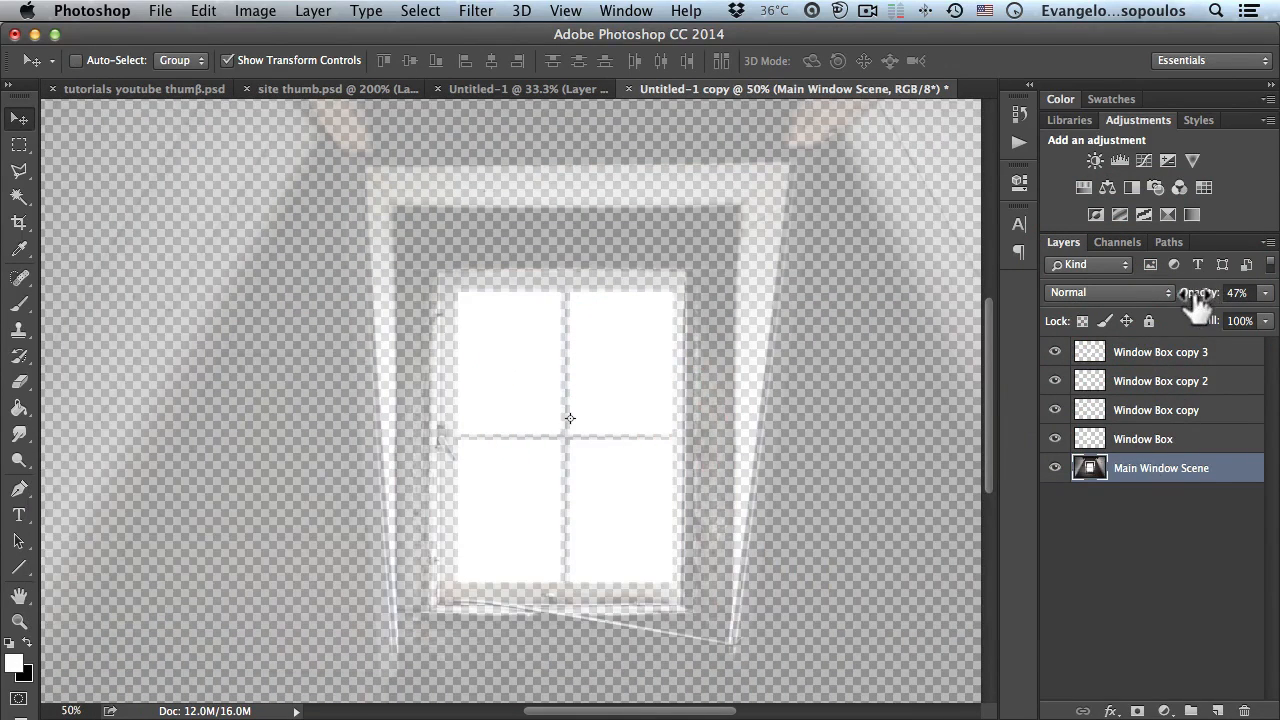
drag(1197, 294, 1260, 294)
Step: Group the four window box layers and name the group "Window Boxes"
click(1165, 440)
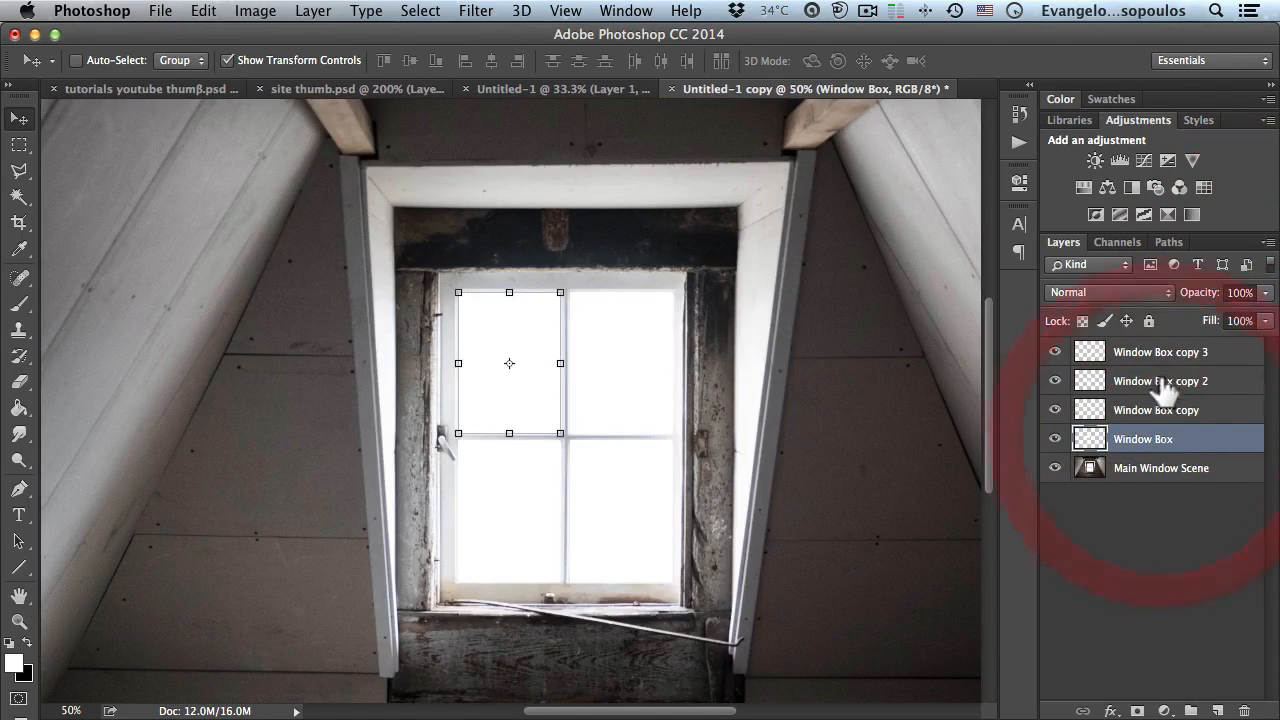
shift+click(1160, 355)
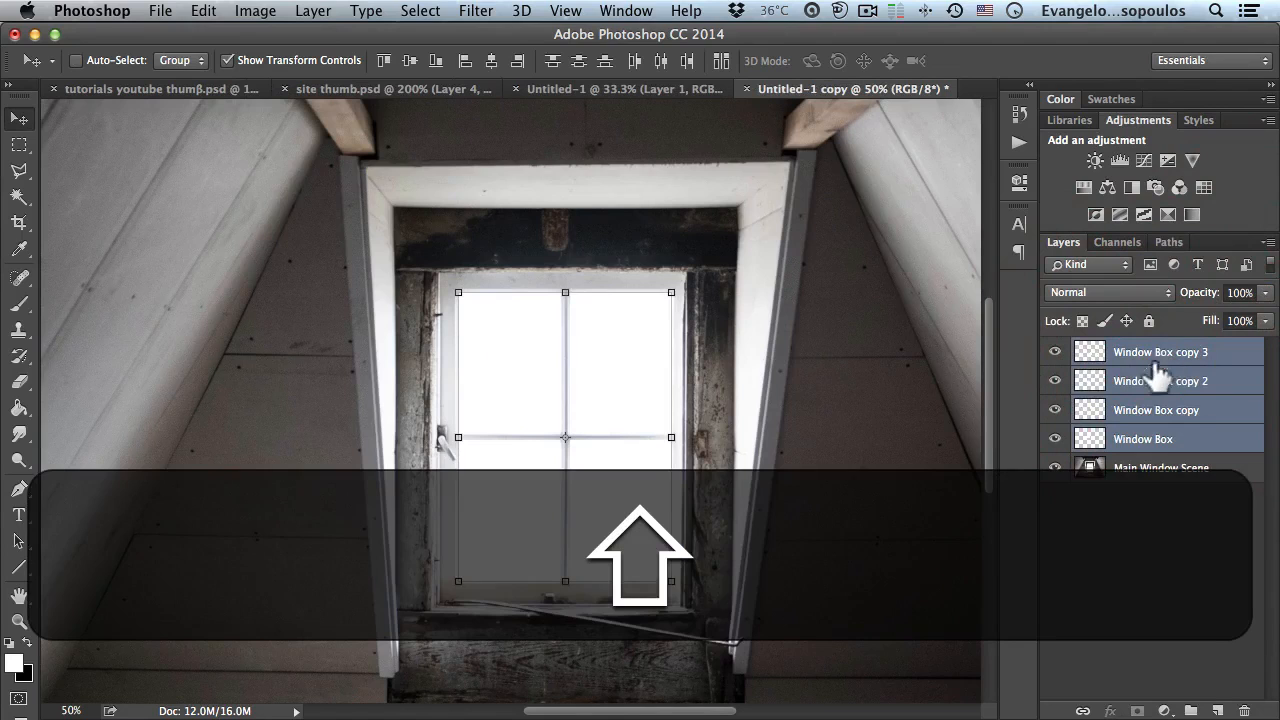
click(1168, 442)
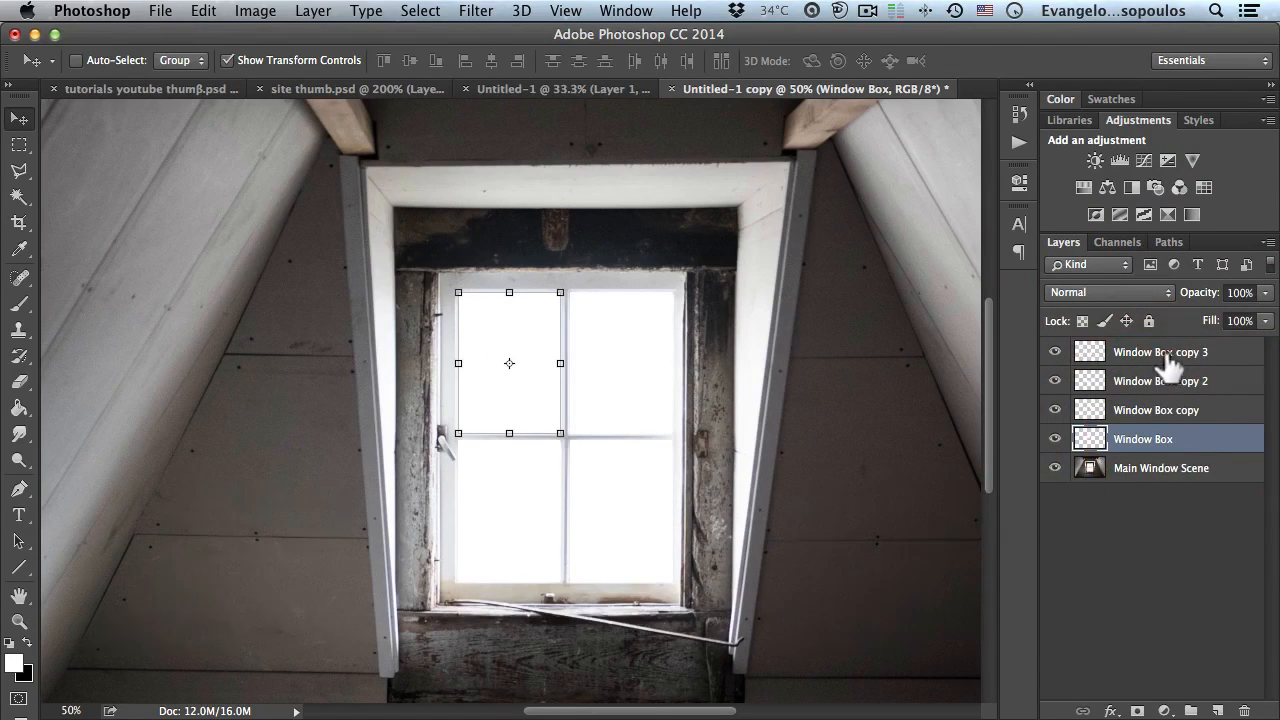
key(shift)
shift+click(1168, 362)
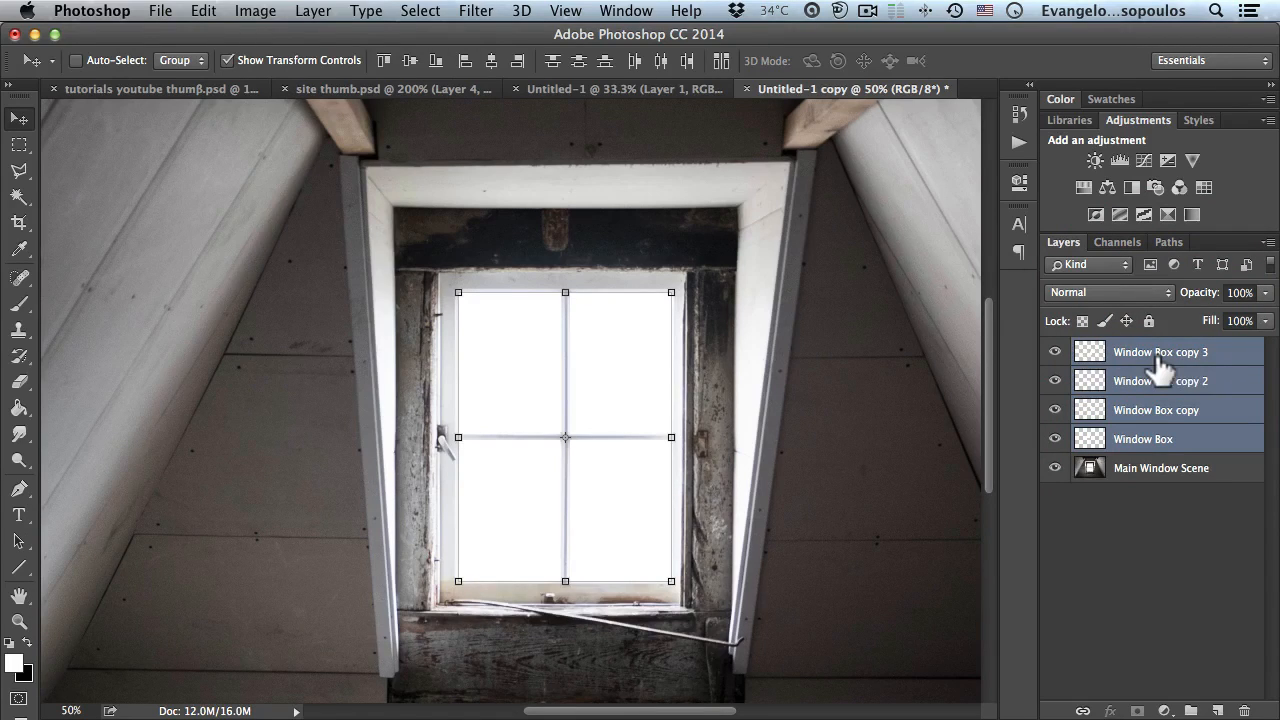
key(super)
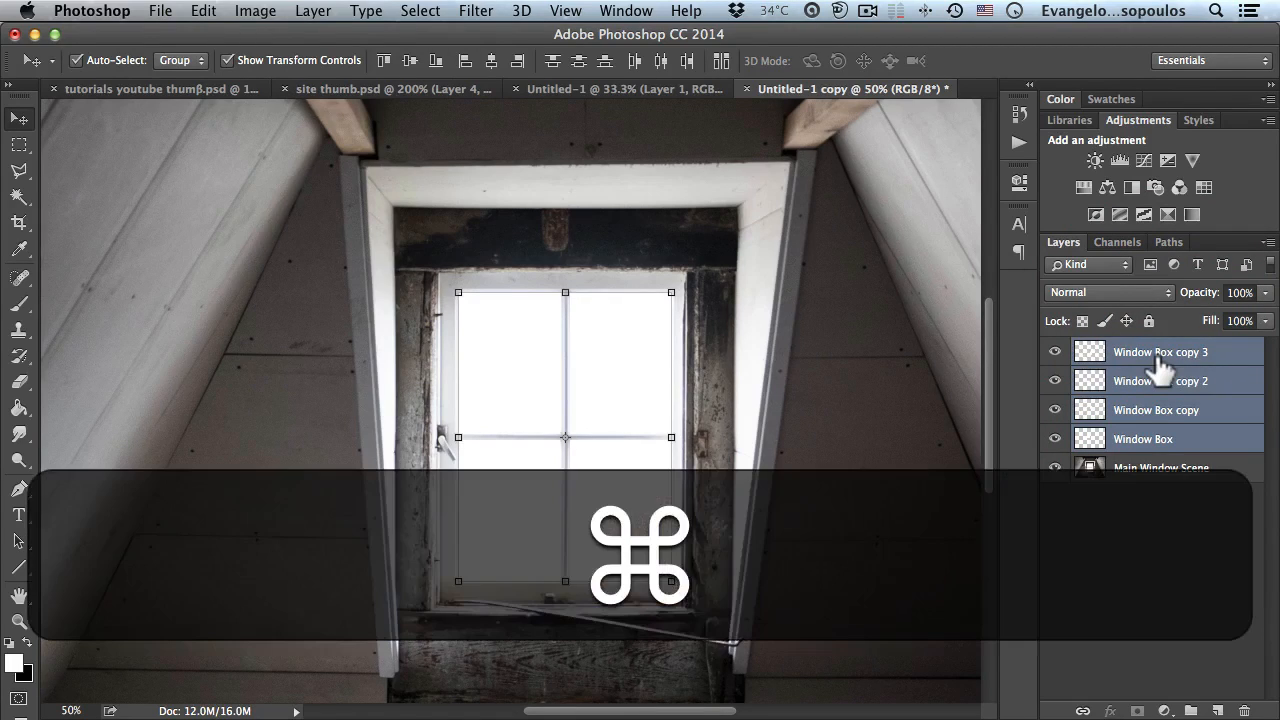
key(super+g)
double_click(1137, 349)
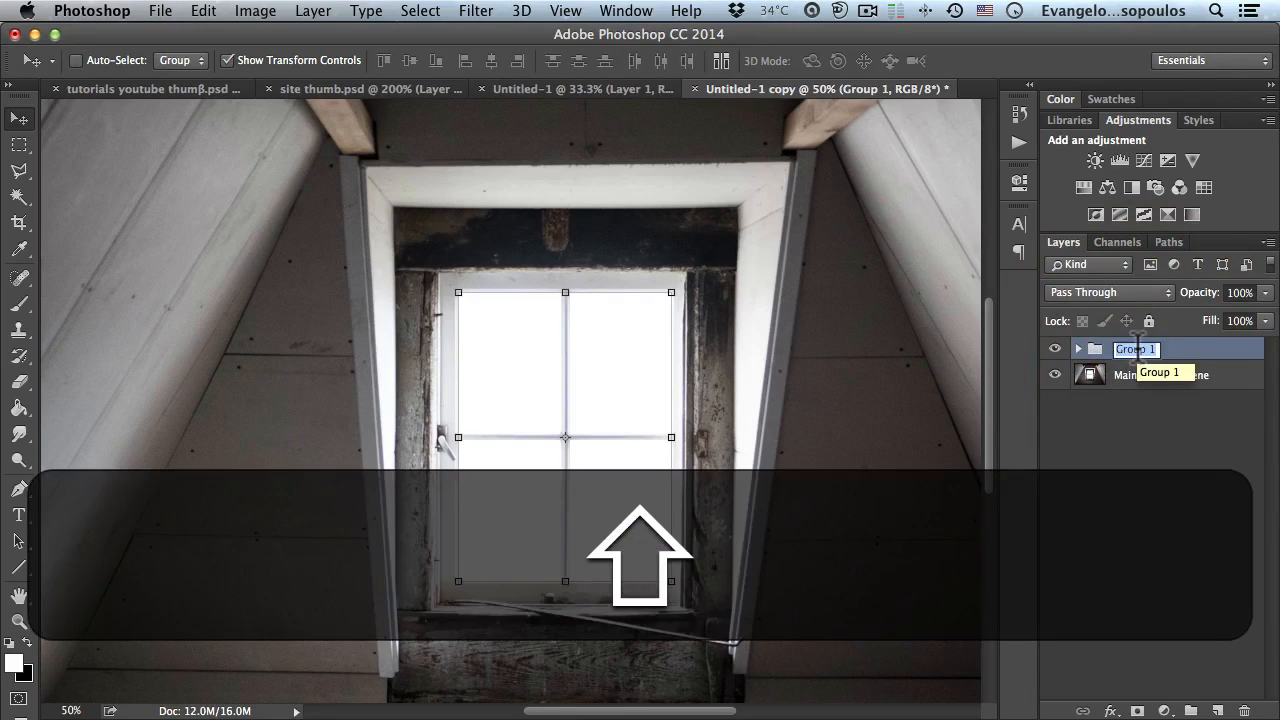
text(Window Boxes)
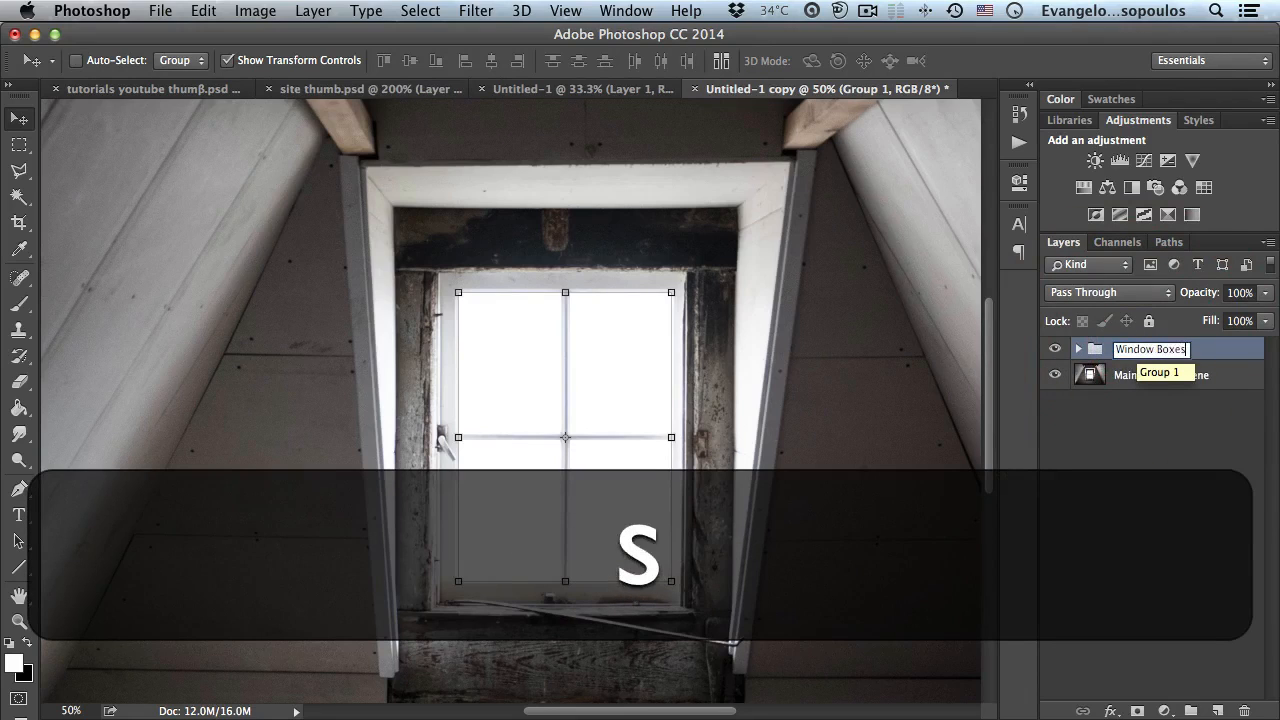
key(Return)
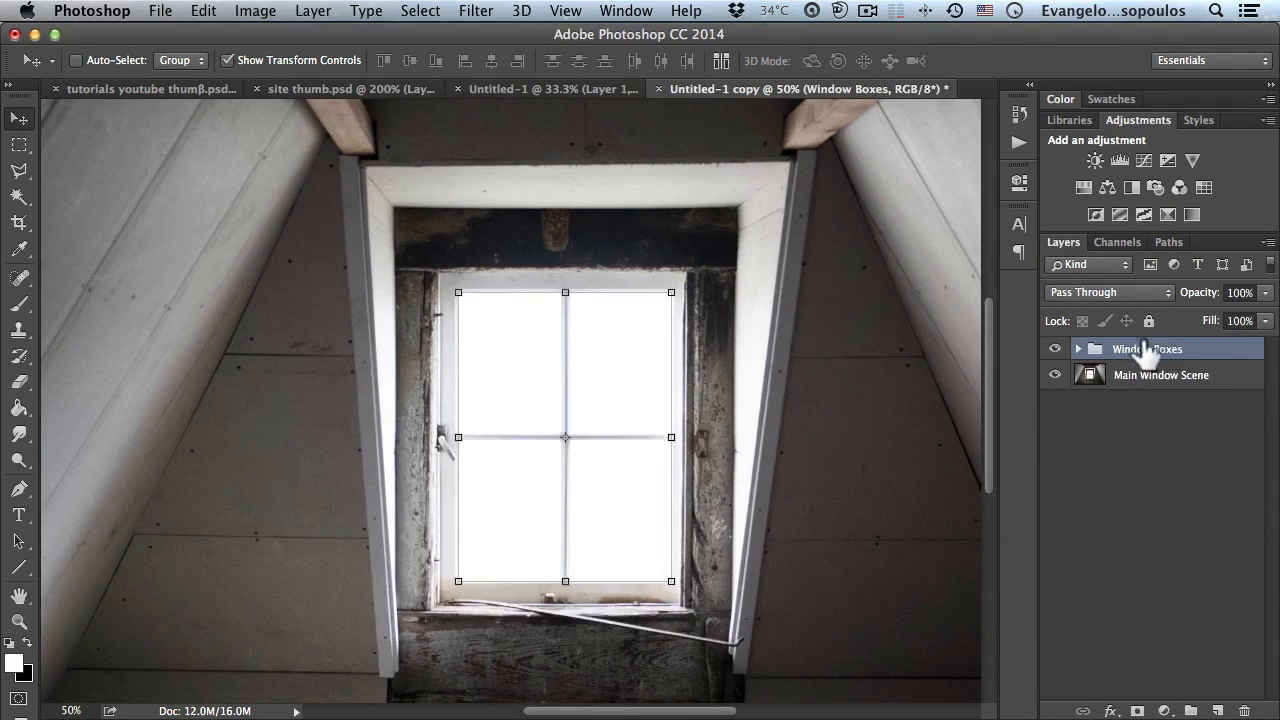
Step: Duplicate the Window Boxes group and merge the duplicate into a single layer
drag(1147, 365, 1218, 710)
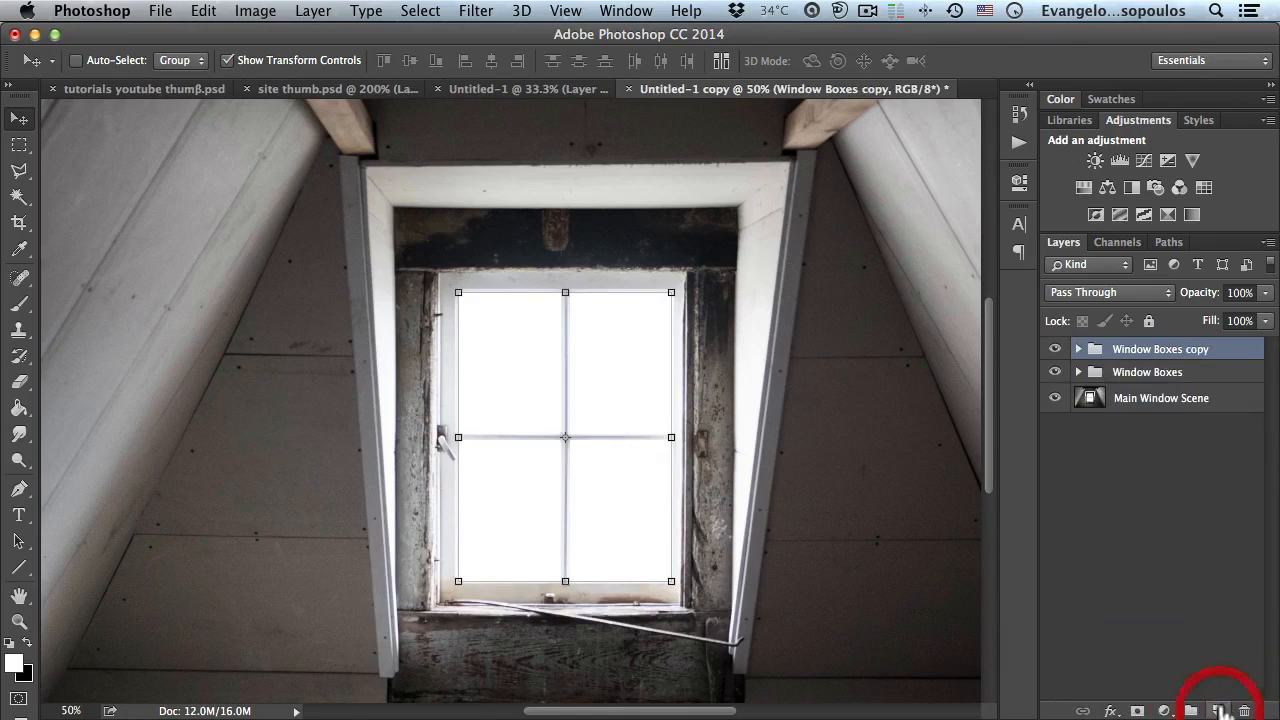
right_click(1158, 350)
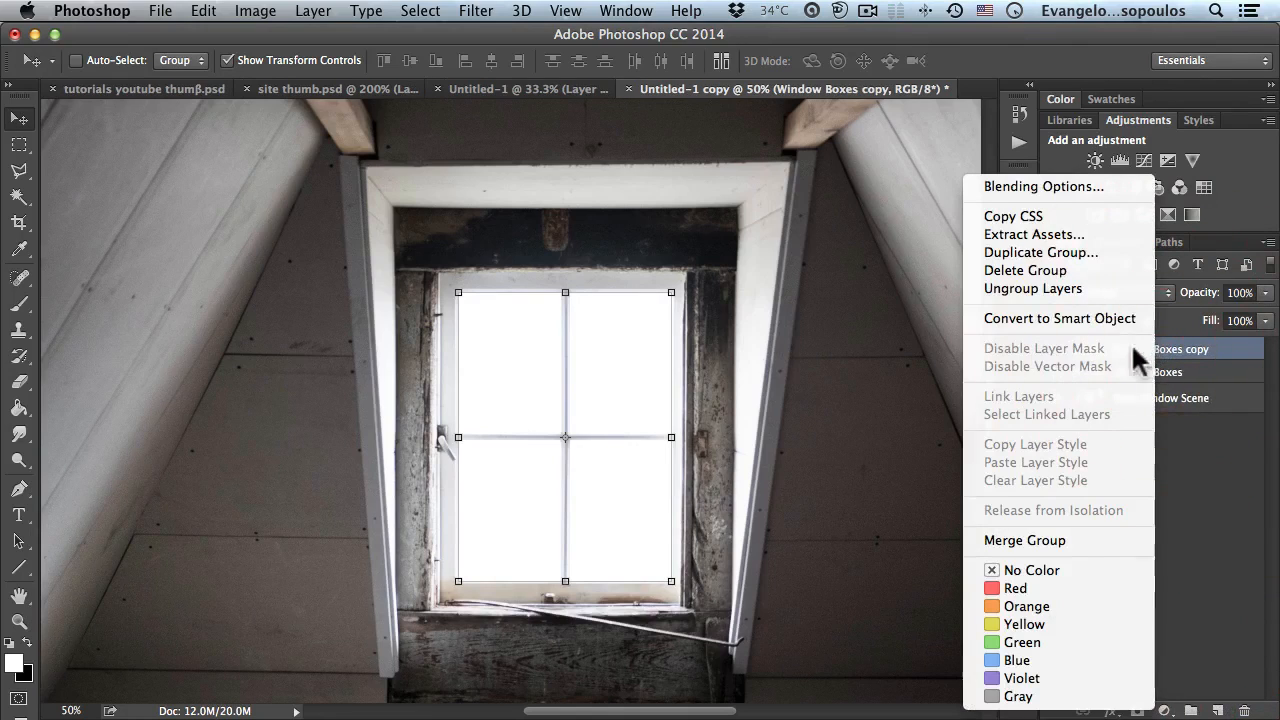
click(1042, 544)
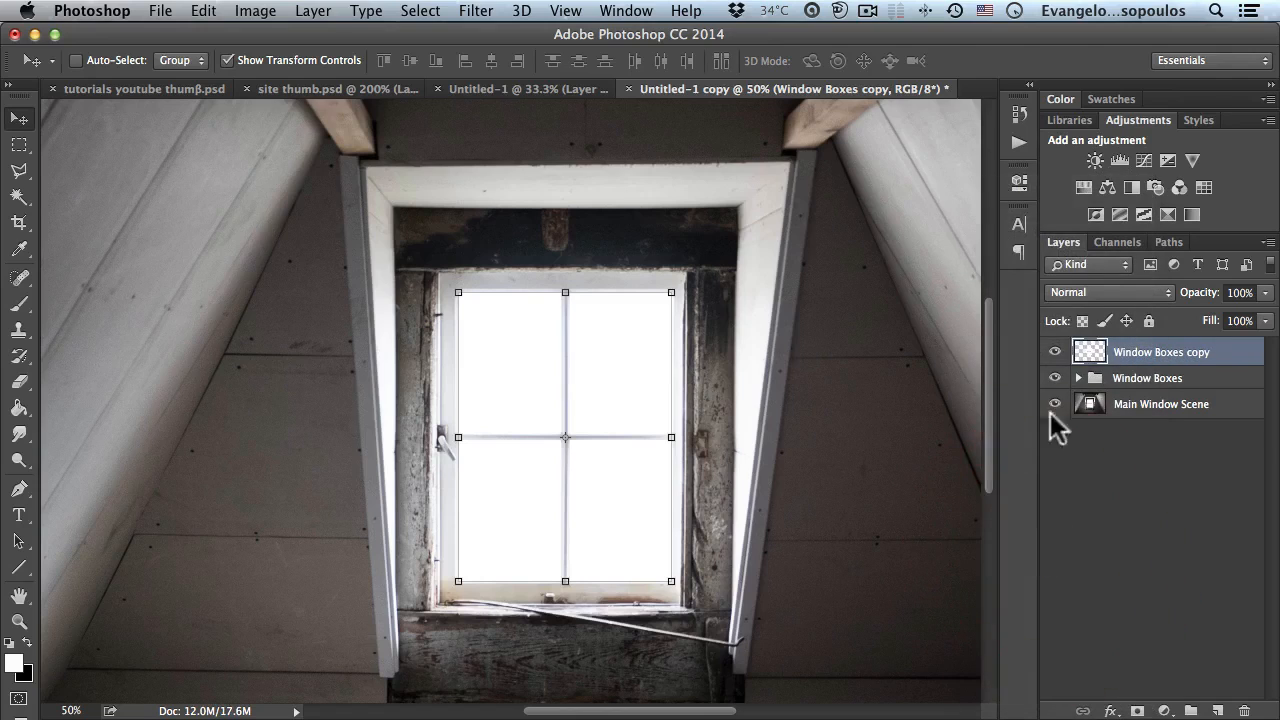
Step: Show only the Window Boxes group, expand it, and examine its individual box layers by toggling their visibility
click(1130, 380)
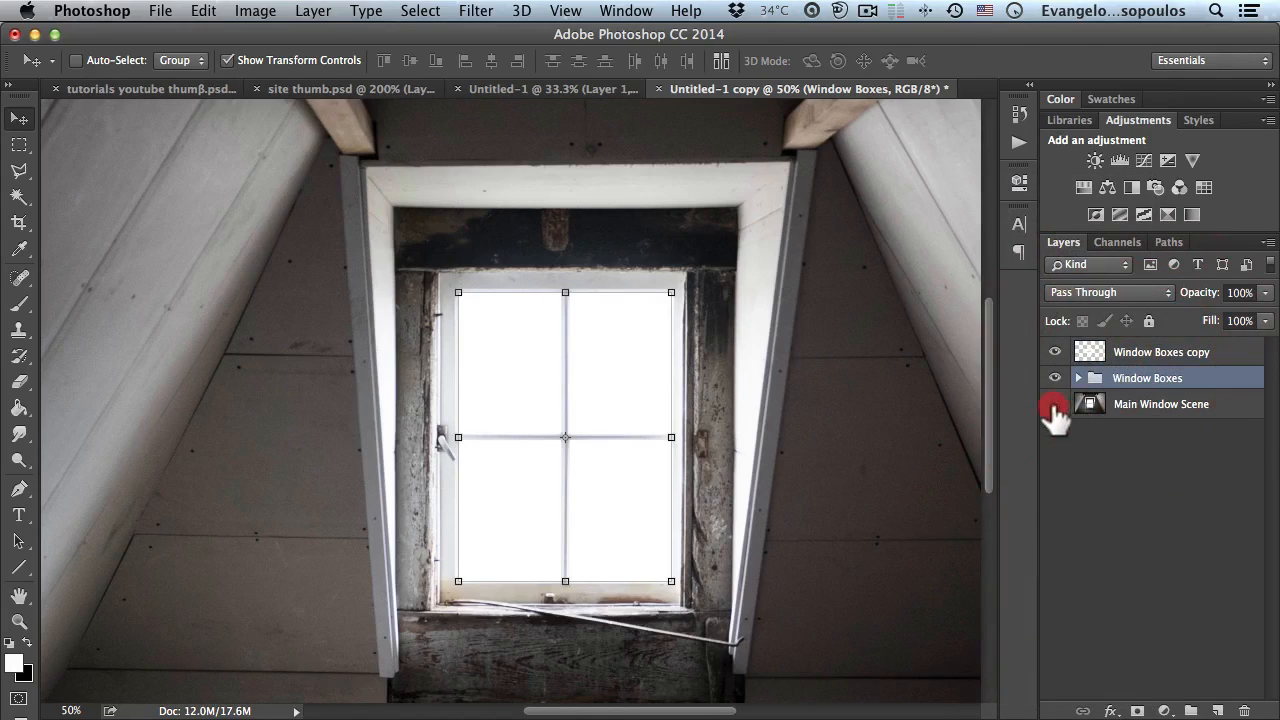
alt+click(1055, 379)
click(1078, 378)
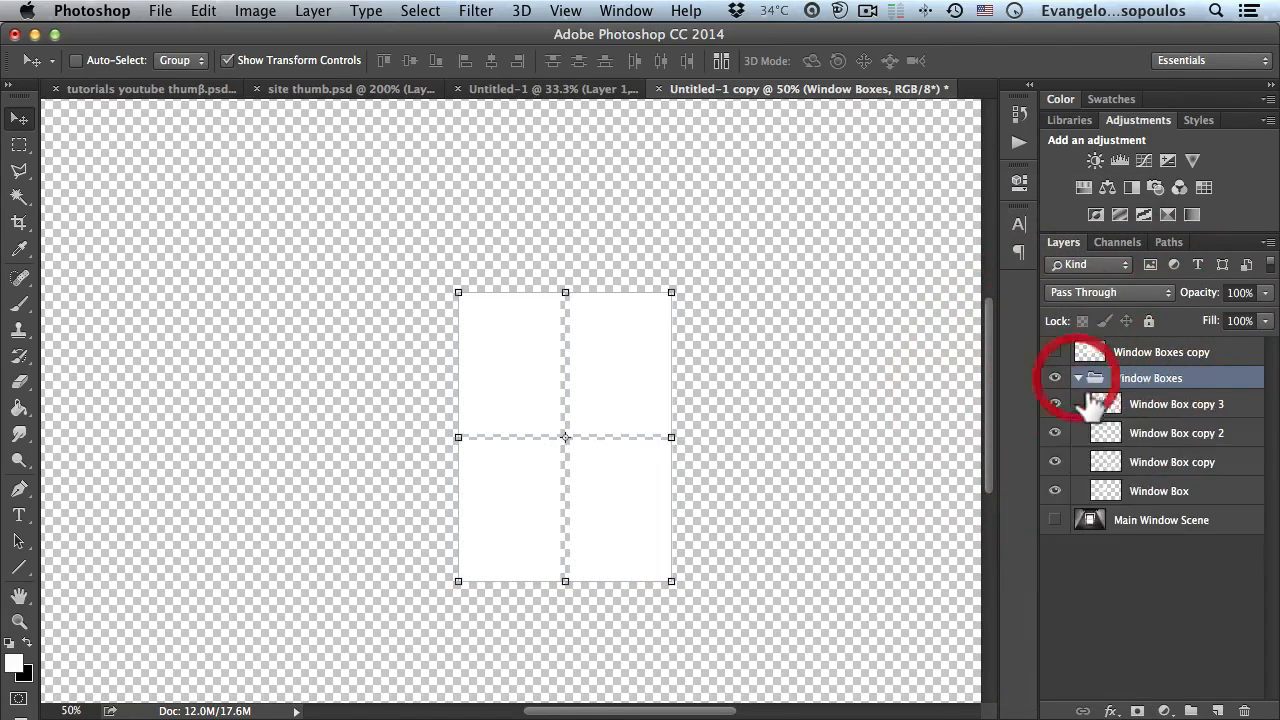
drag(1054, 403, 1065, 428)
click(1058, 443)
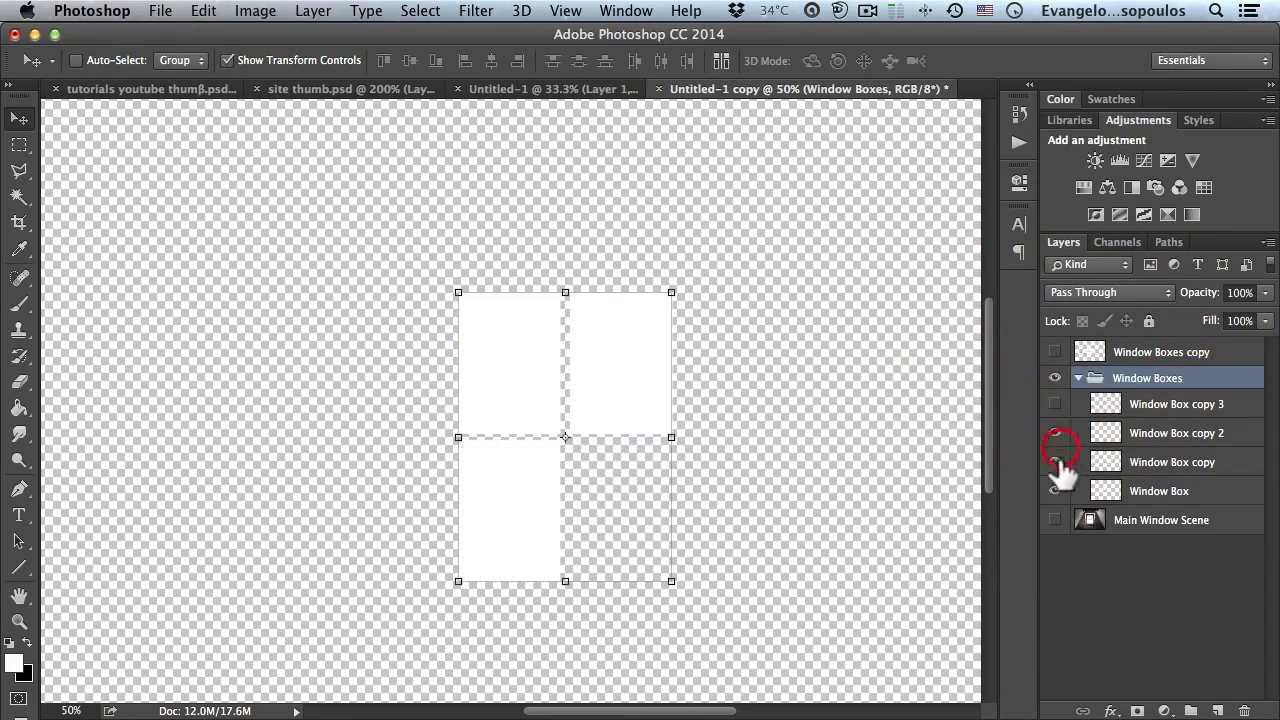
click(1057, 401)
Step: Hide and collapse the Window Boxes group, leaving the merged Window Boxes copy and Main Window Scene layers visible
click(1057, 377)
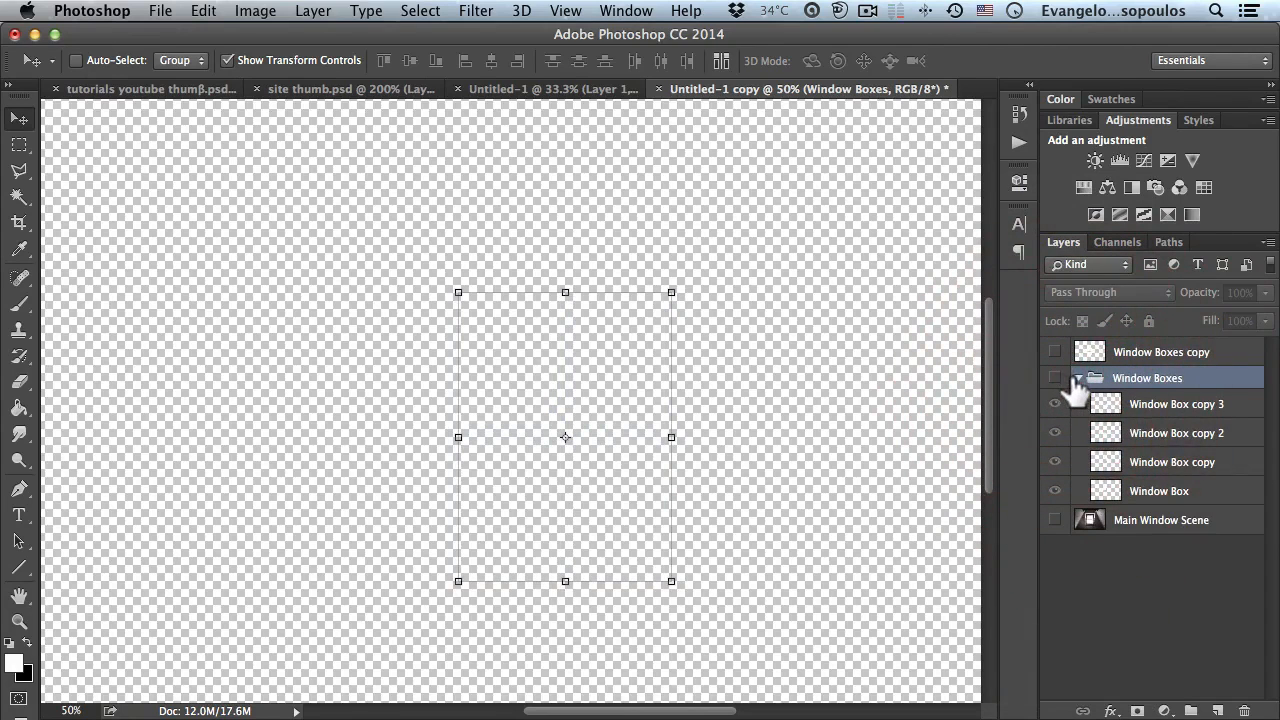
click(1078, 378)
click(1055, 352)
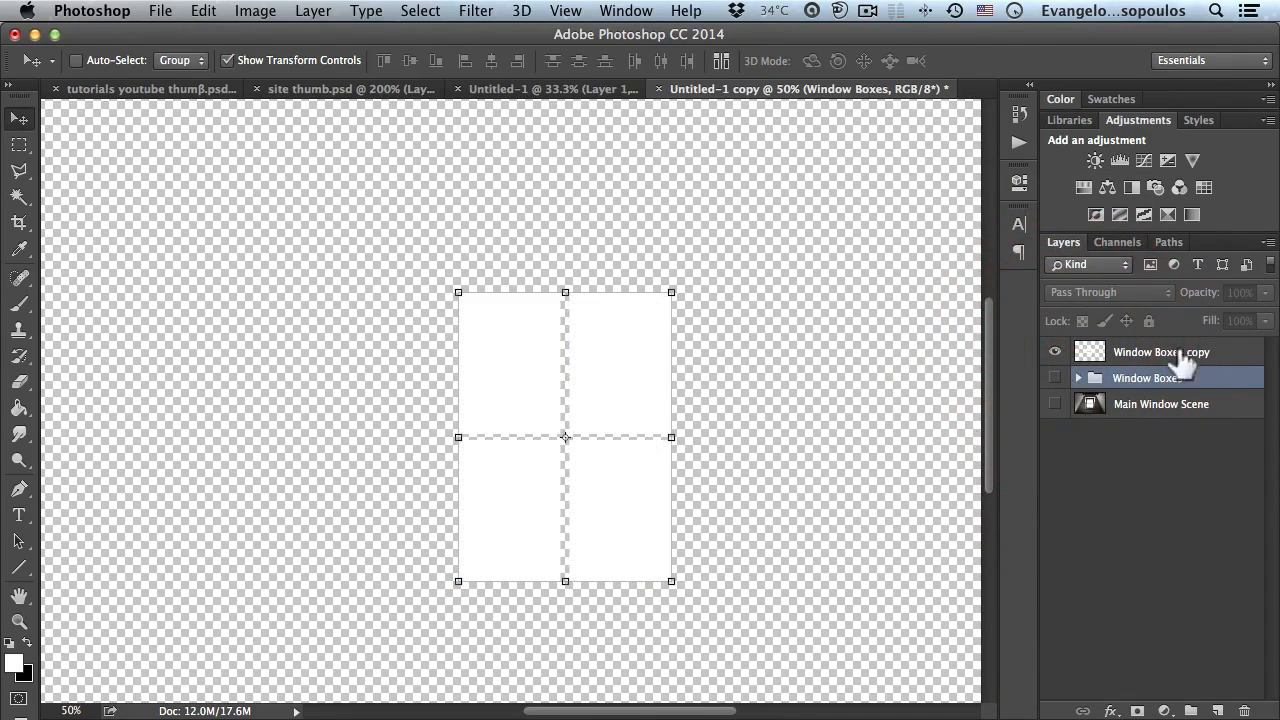
click(1134, 357)
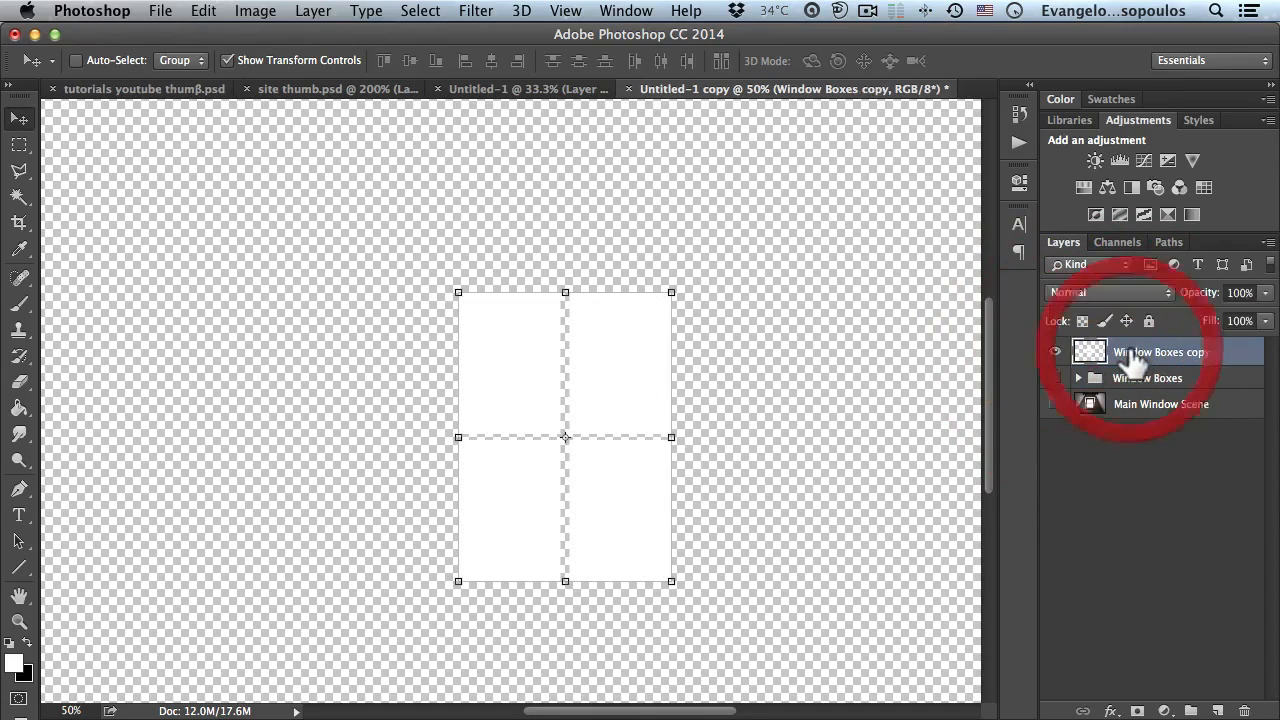
click(1060, 408)
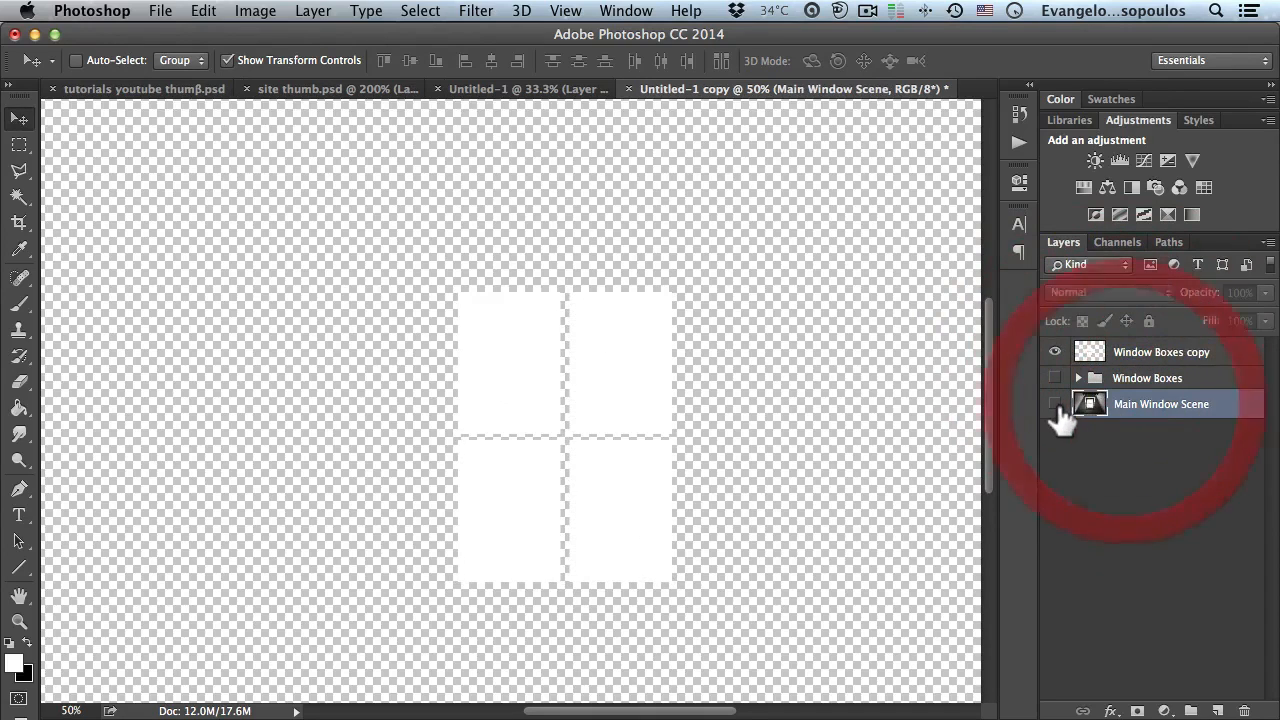
click(1055, 404)
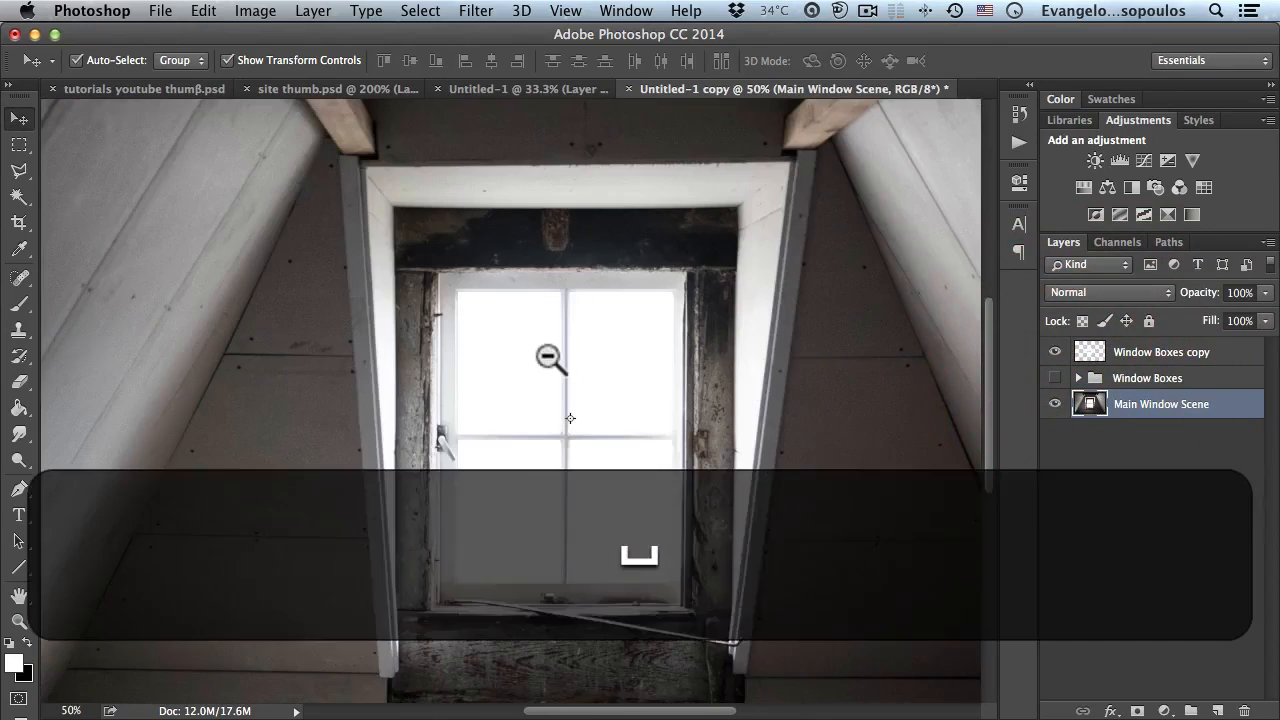
Step: Try to move the Window Boxes copy layer from the window onto the left sloping wall, and undo the move
alt+super+click(514, 351)
alt+super+click(514, 351)
click(1128, 351)
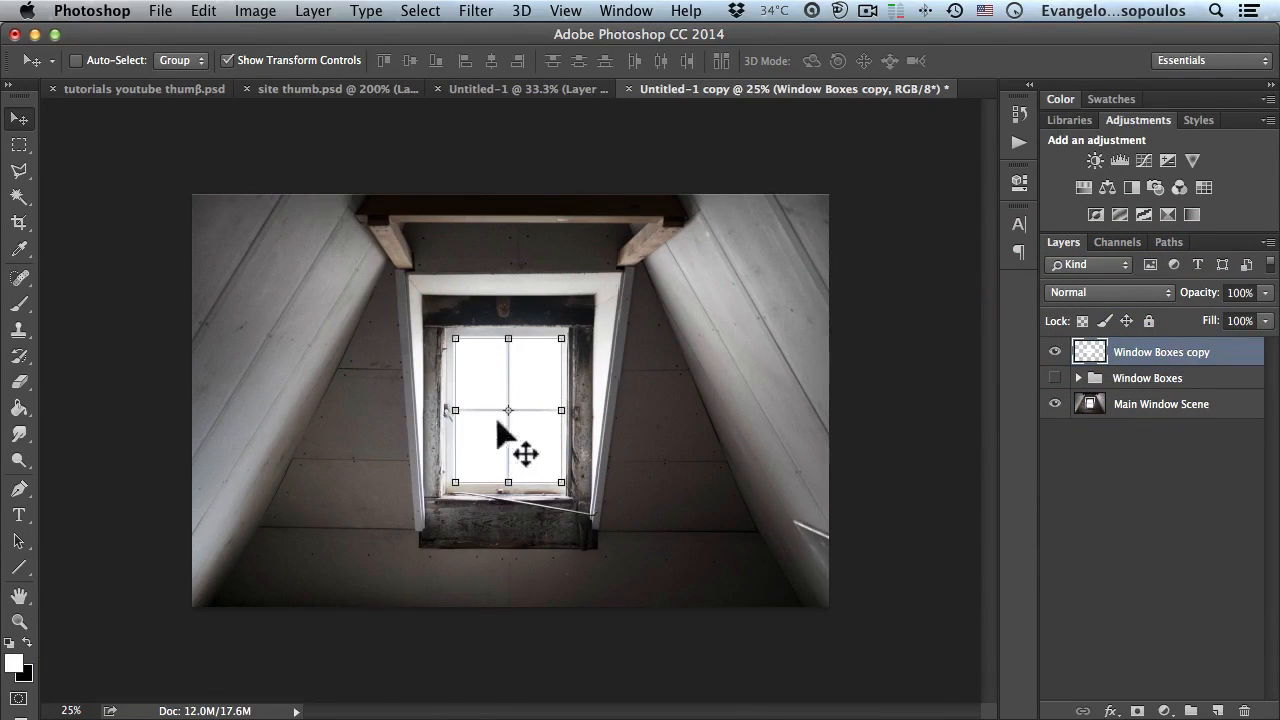
drag(480, 383, 232, 315)
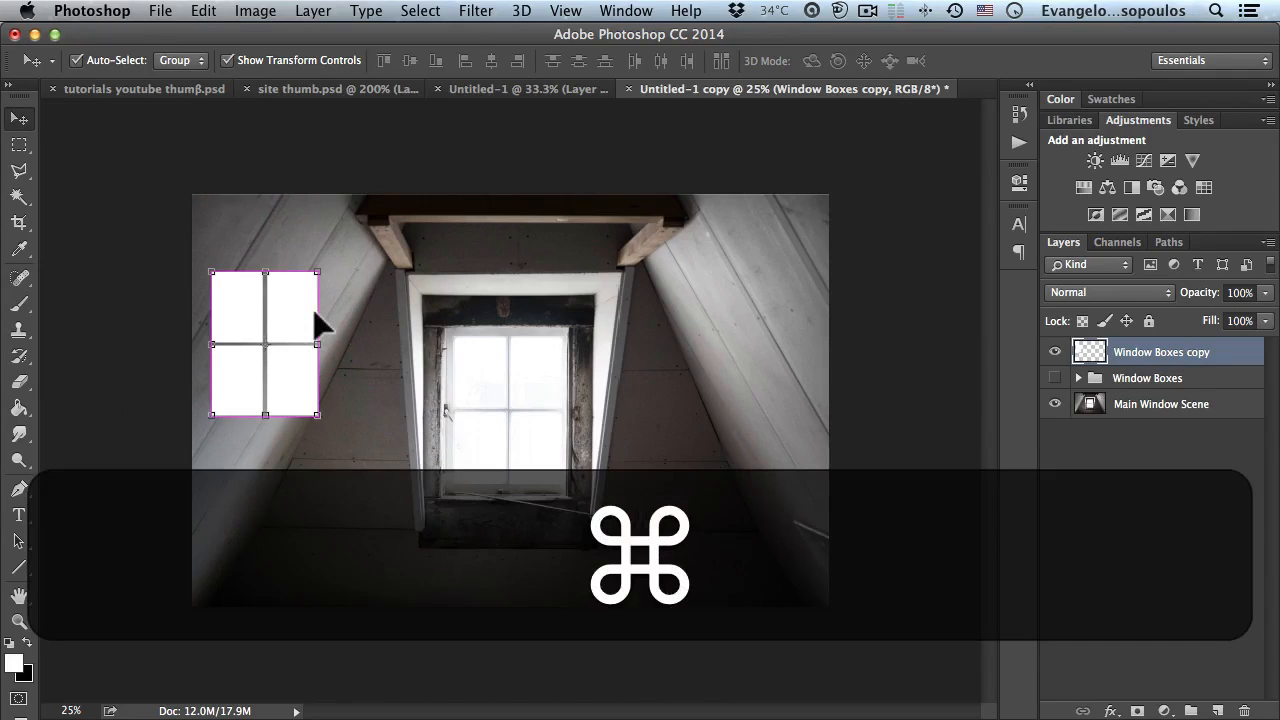
key(super+z)
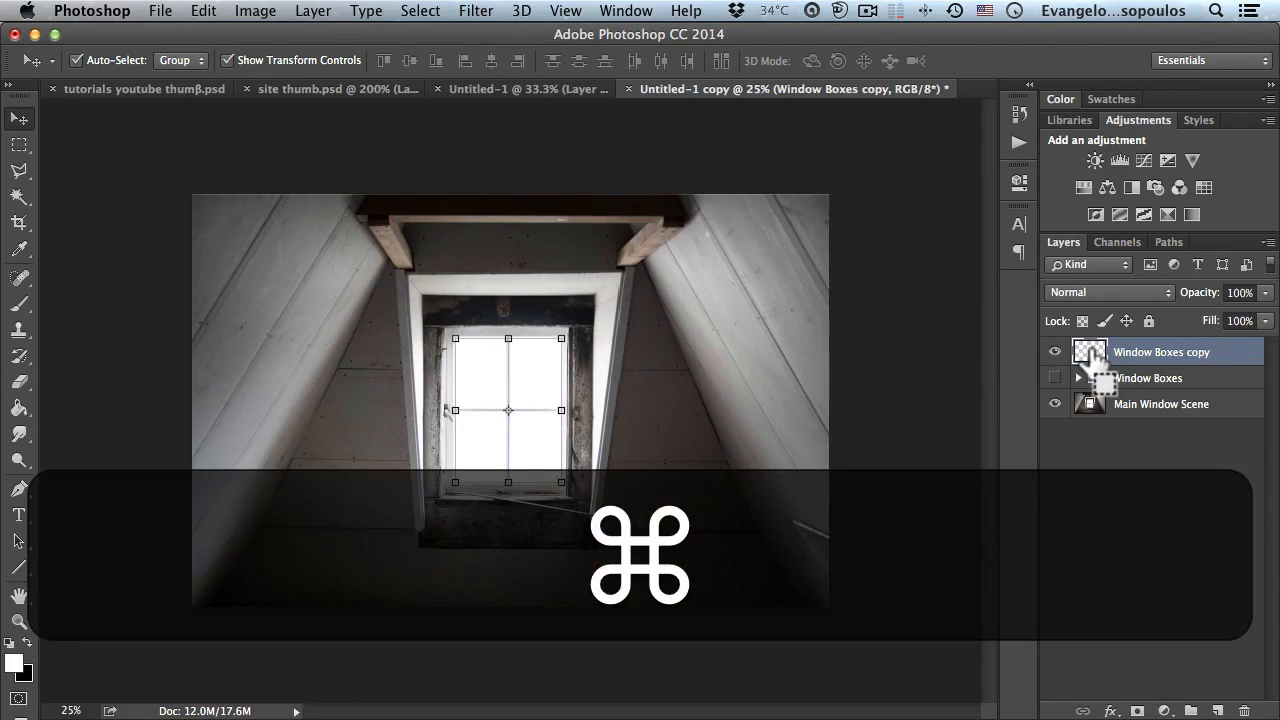
Step: Load the Window Boxes copy layer's contents as a selection, copy the selected white panes to the clipboard, and deselect
super+click(1090, 352)
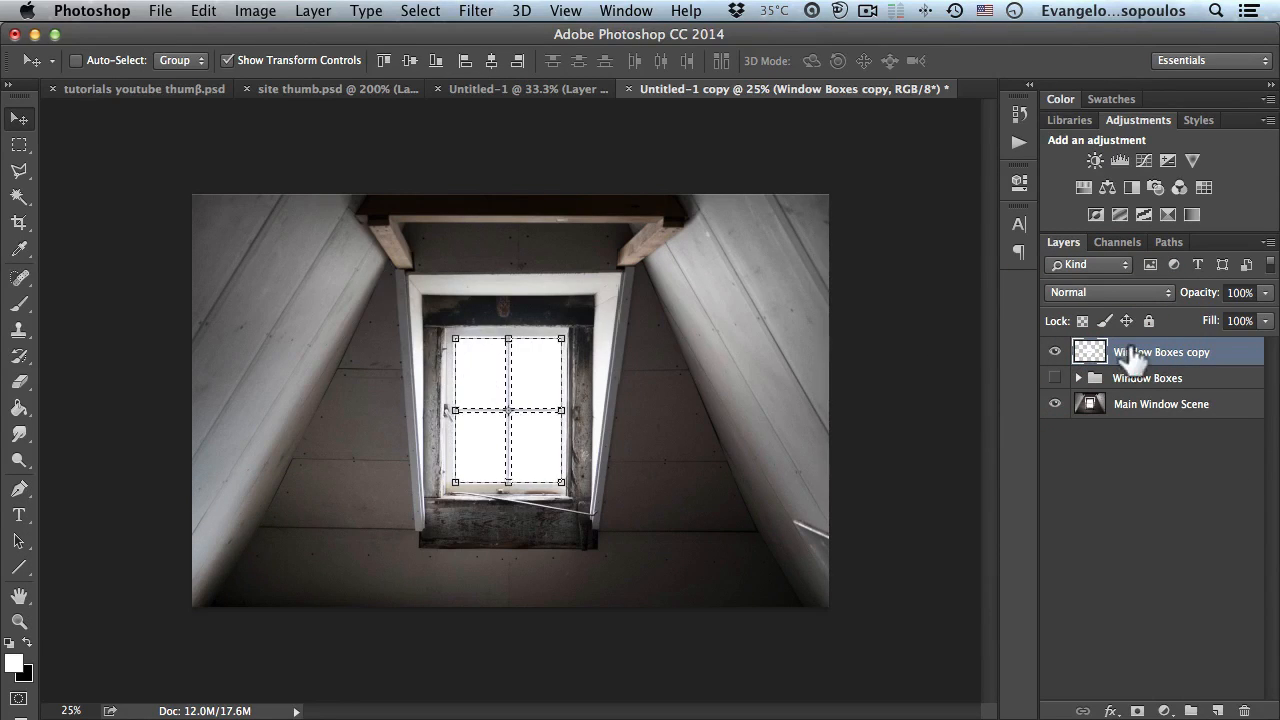
click(208, 11)
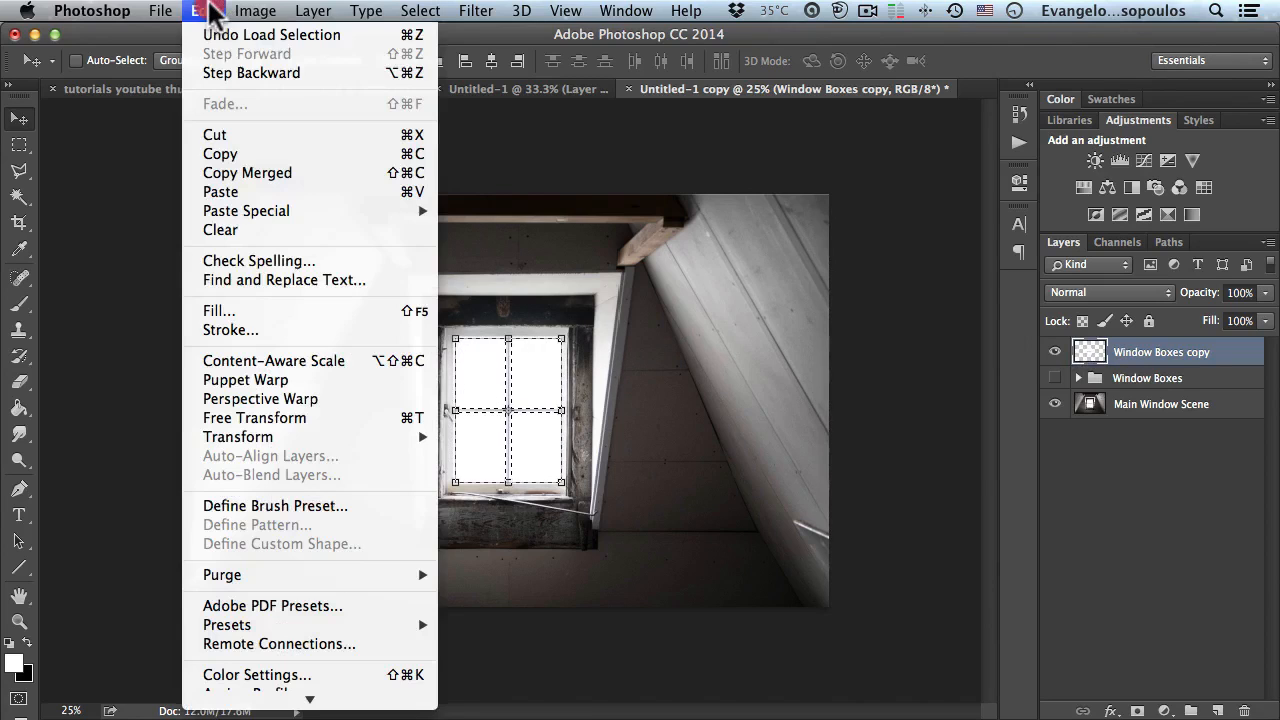
click(250, 150)
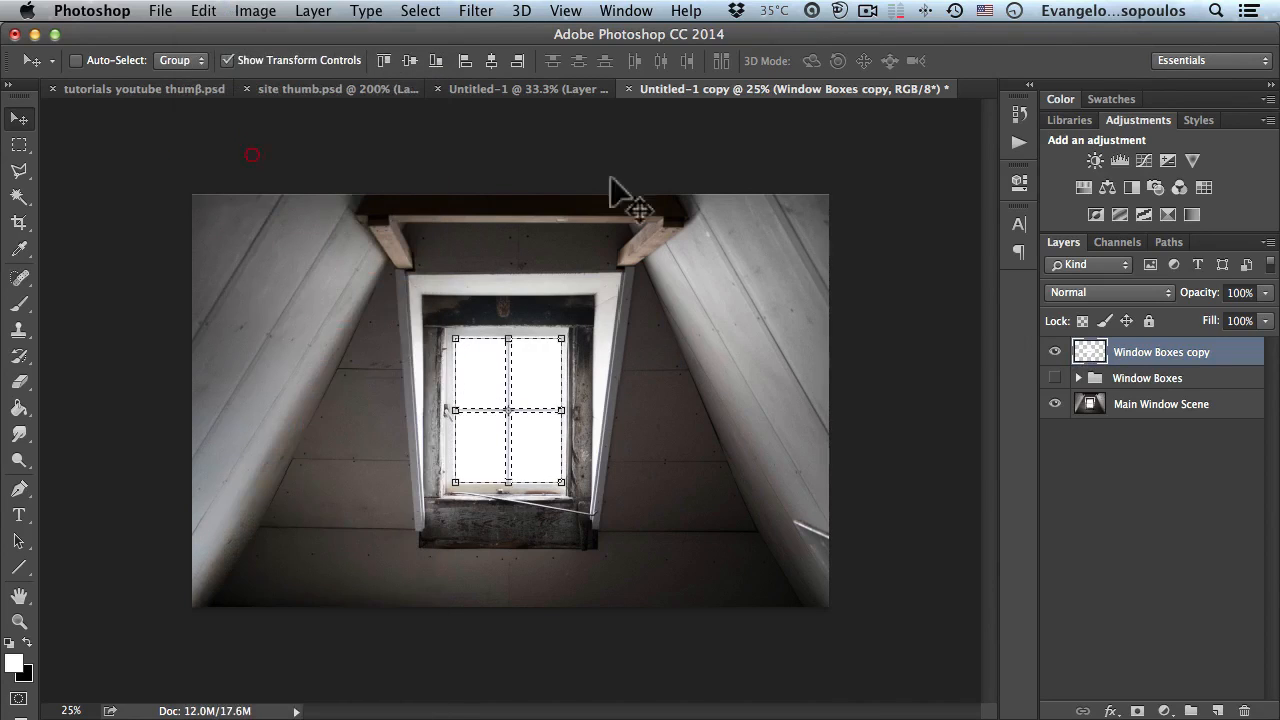
click(420, 11)
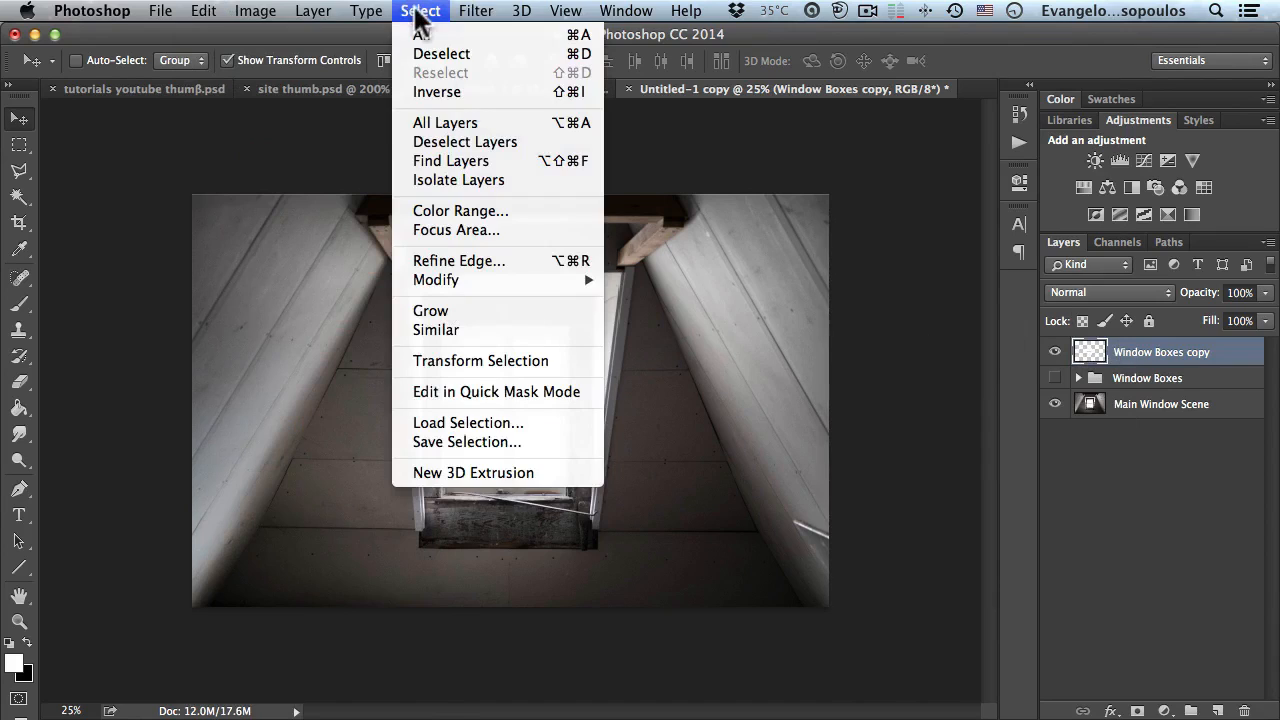
click(463, 57)
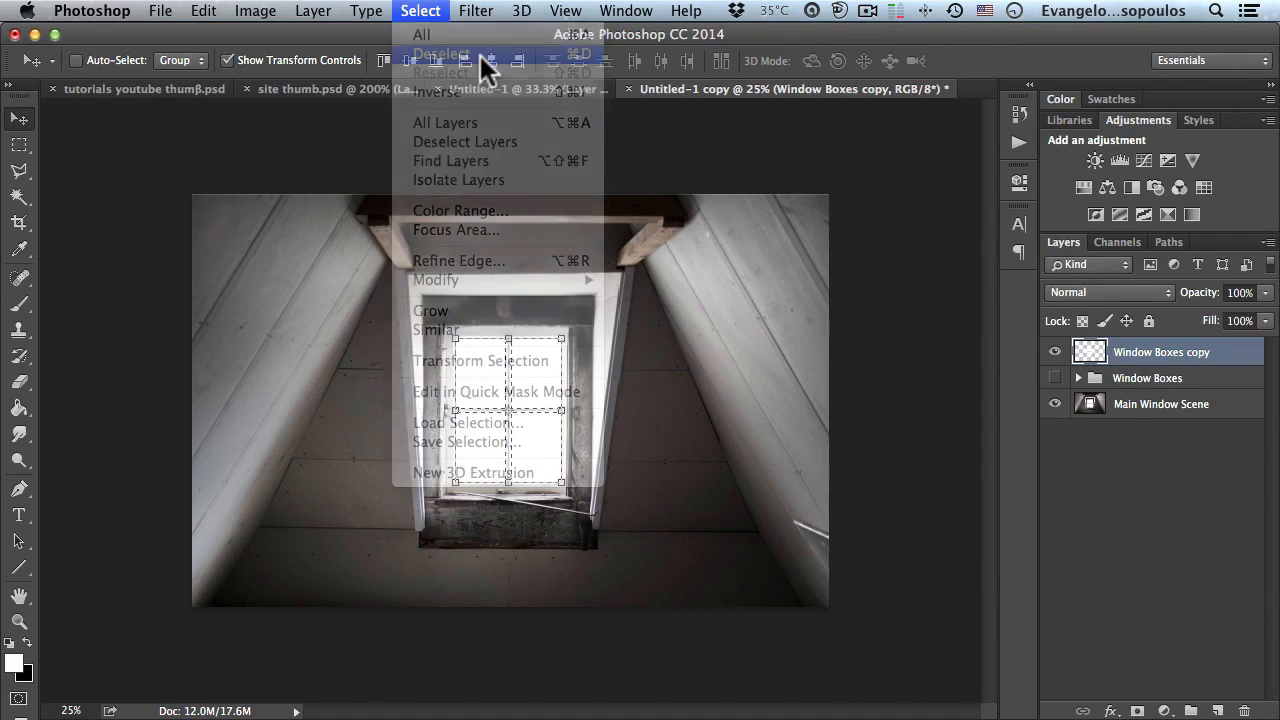
Step: Add a new layer above Window Boxes copy and name it "Window on the wall"
click(1222, 708)
double_click(1131, 352)
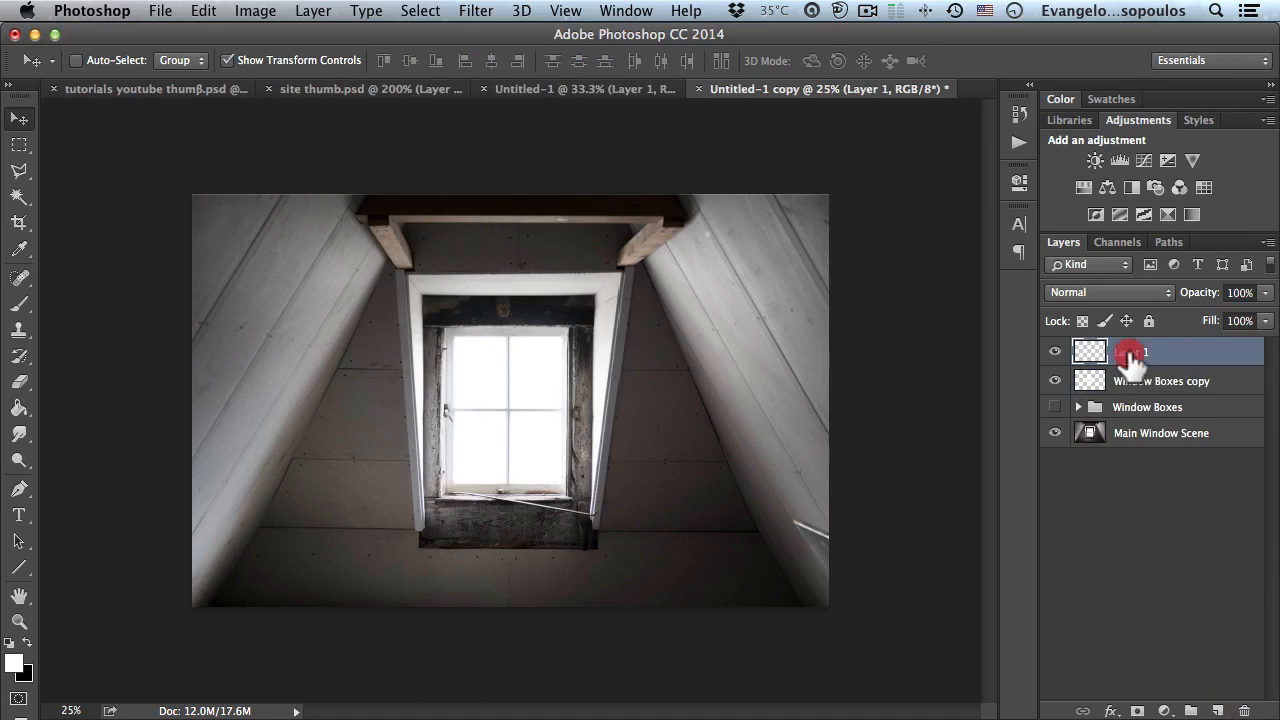
text(Window o)
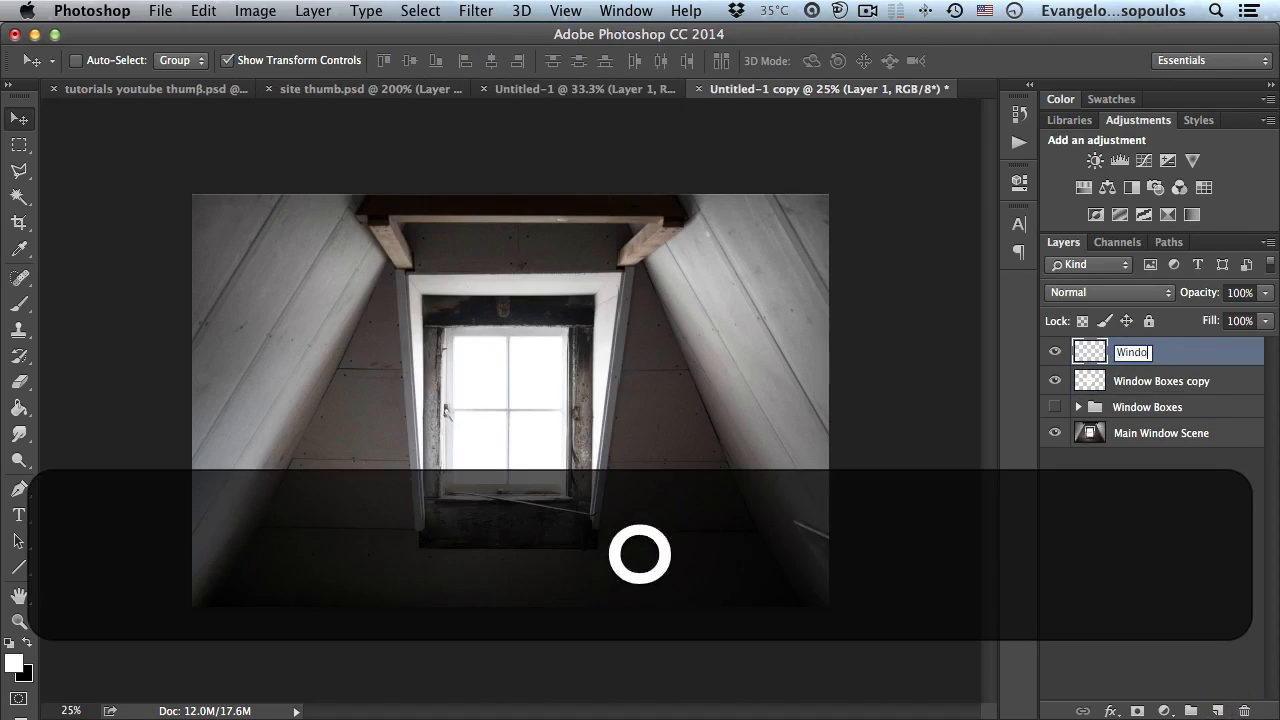
key(BackSpace)
text(on the wall)
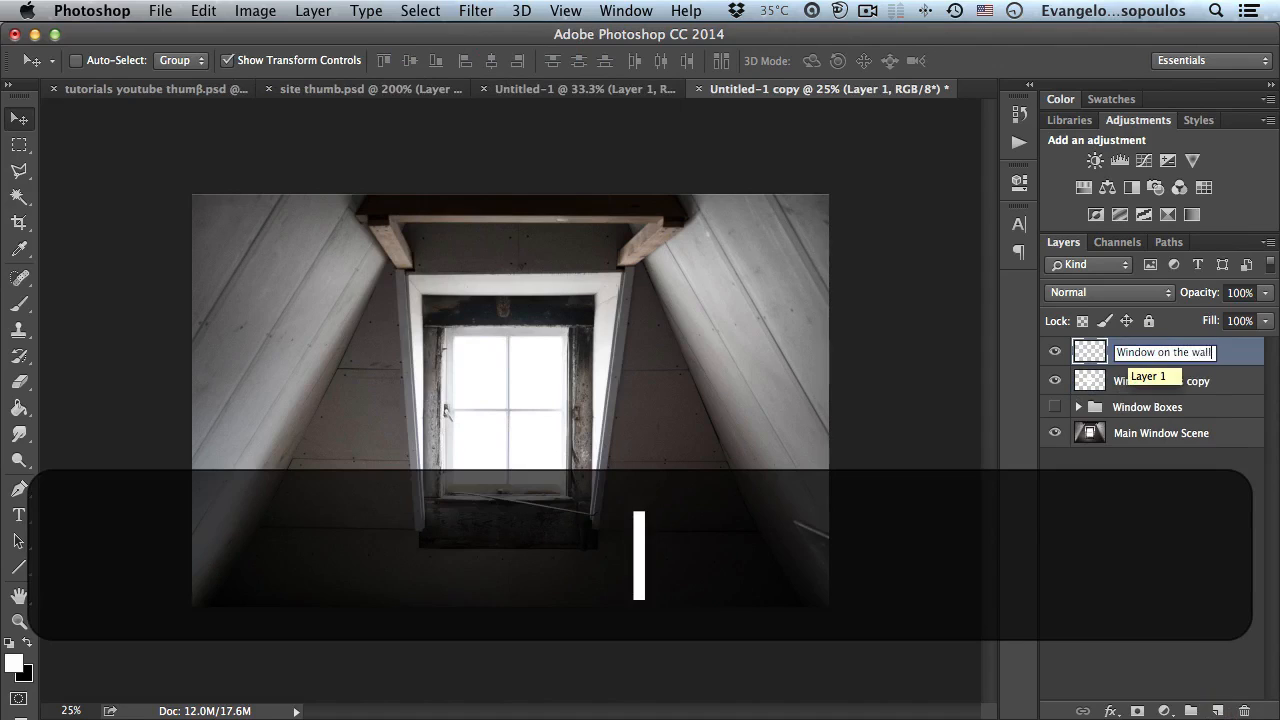
key(Return)
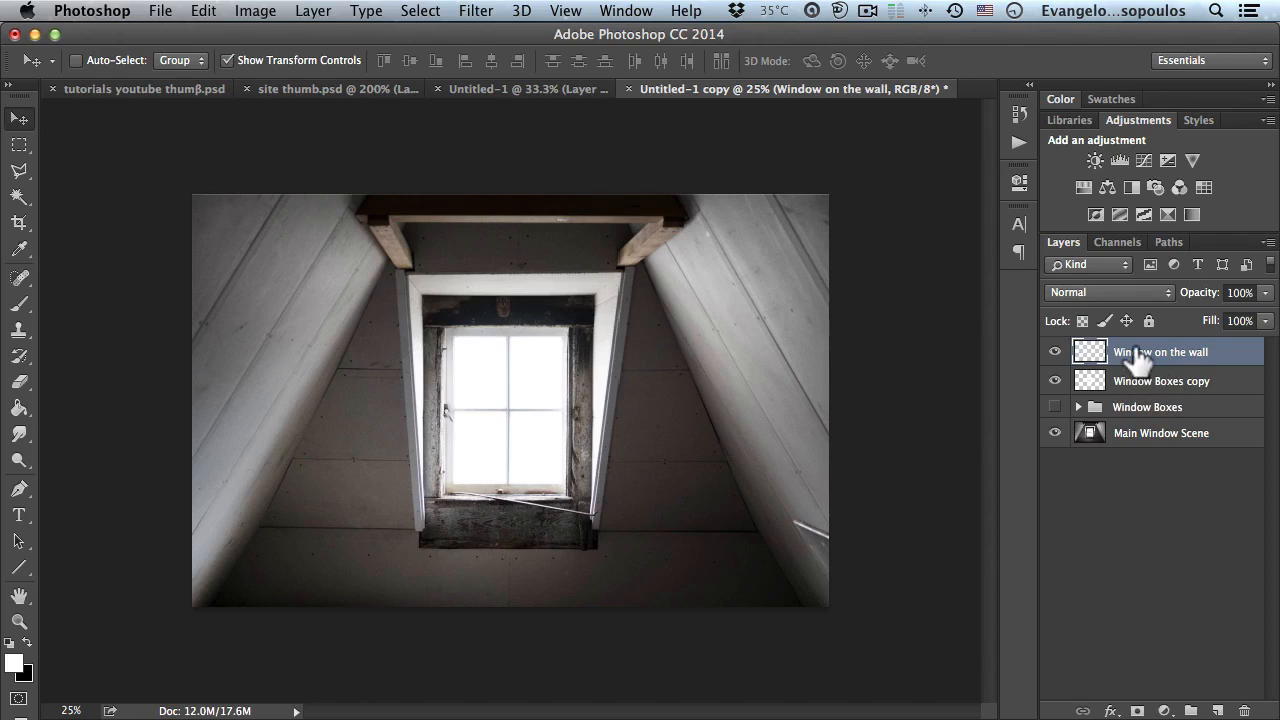
Step: Open the Vanishing Point filter on the Window on the wall layer and enlarge its window to fill the screen
click(475, 11)
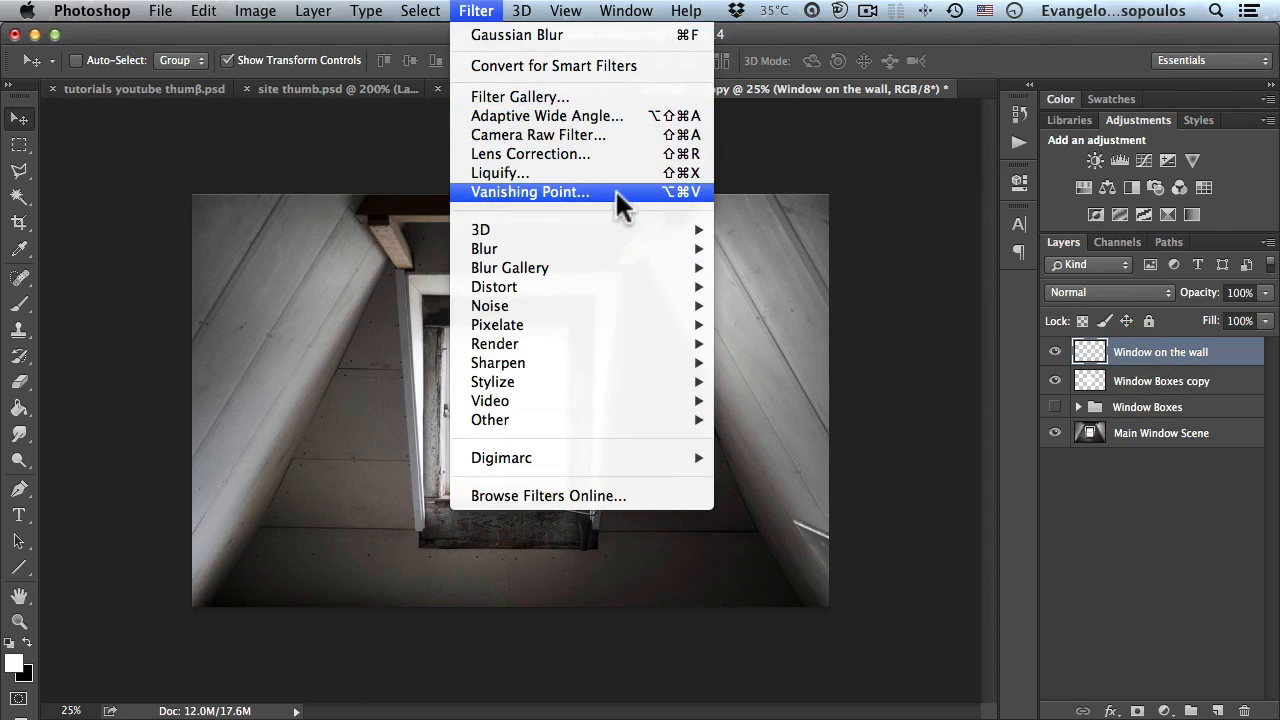
click(532, 192)
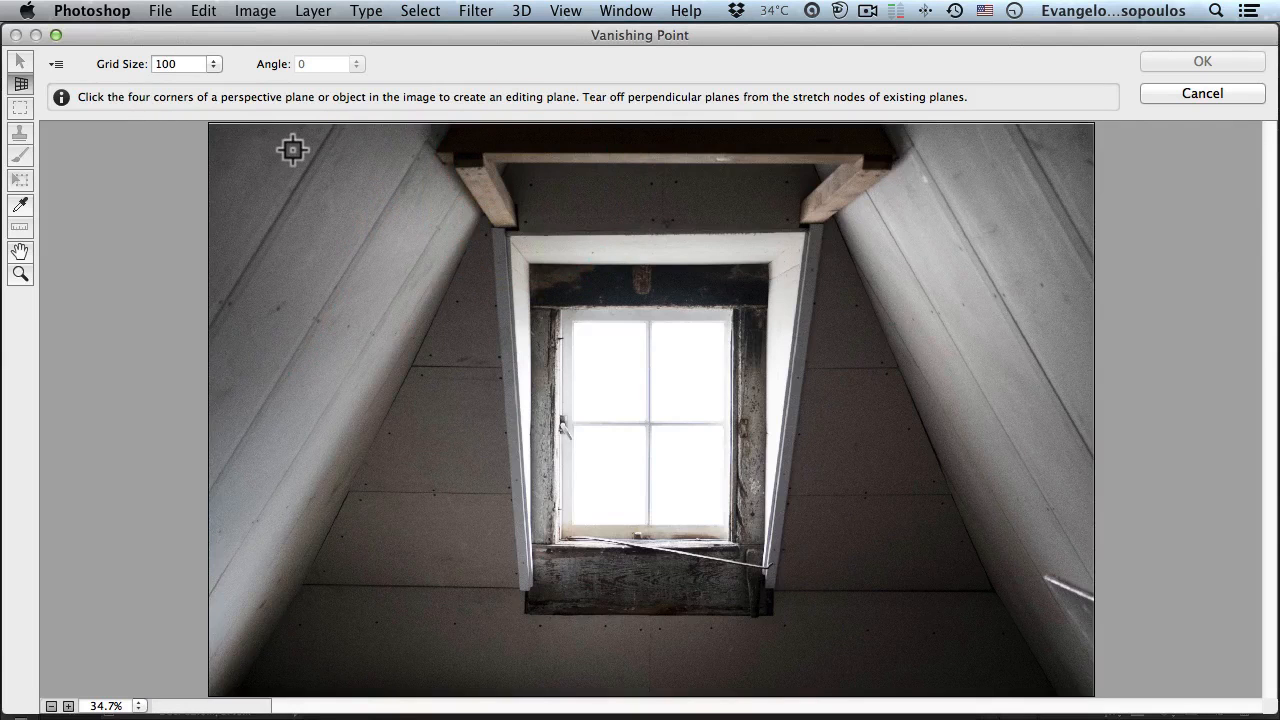
drag(3, 25, 374, 90)
drag(512, 100, 274, 52)
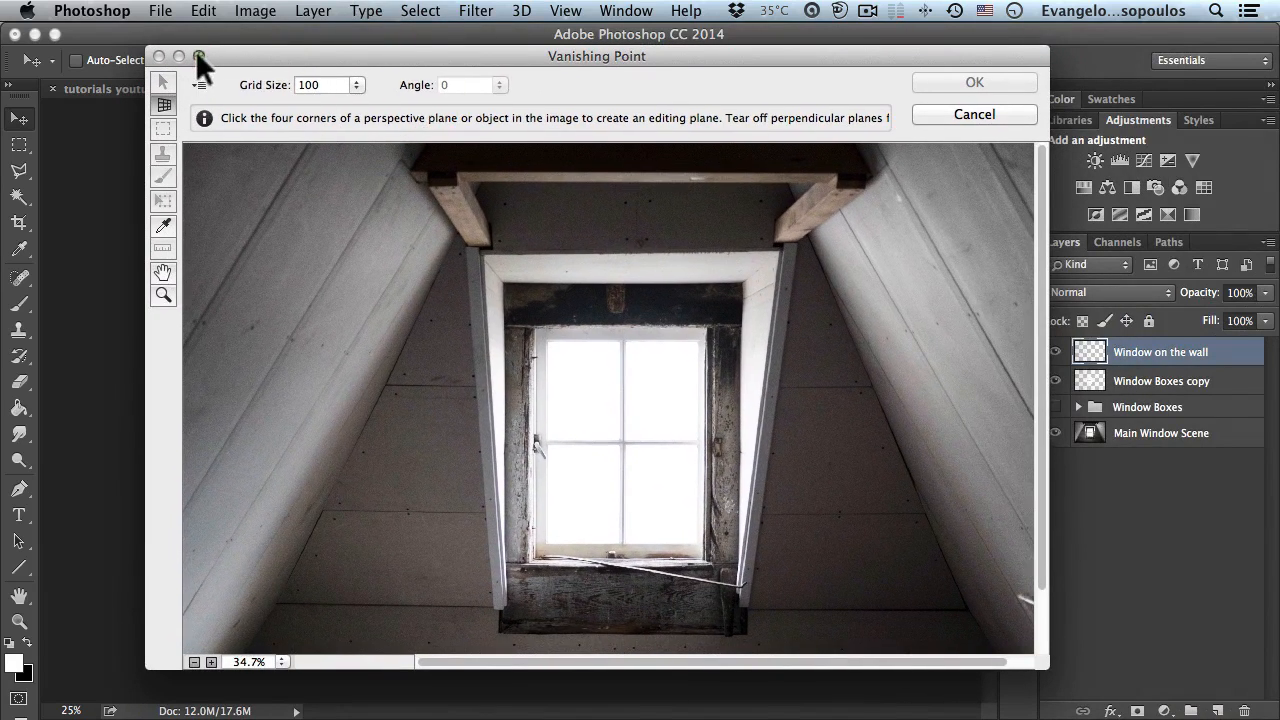
click(199, 56)
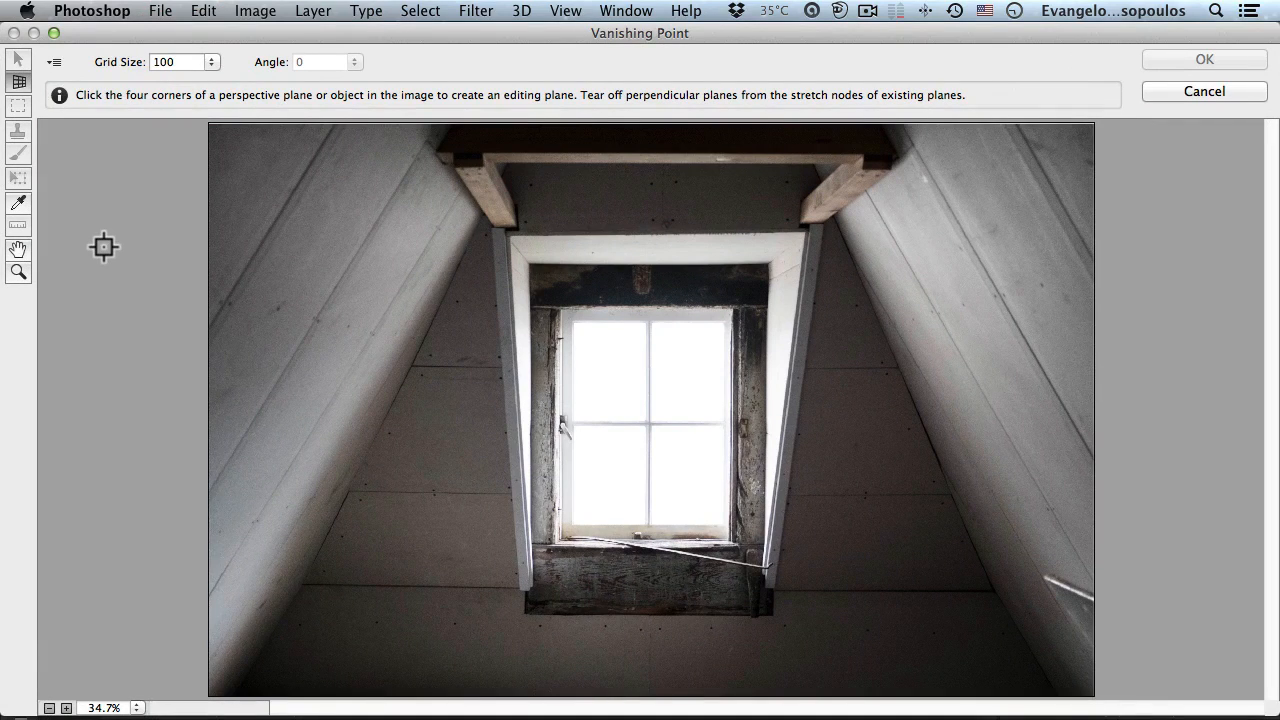
Step: Create a four-corner perspective plane over the left sloping wall, extending its outer corners well beyond the image
key(super)
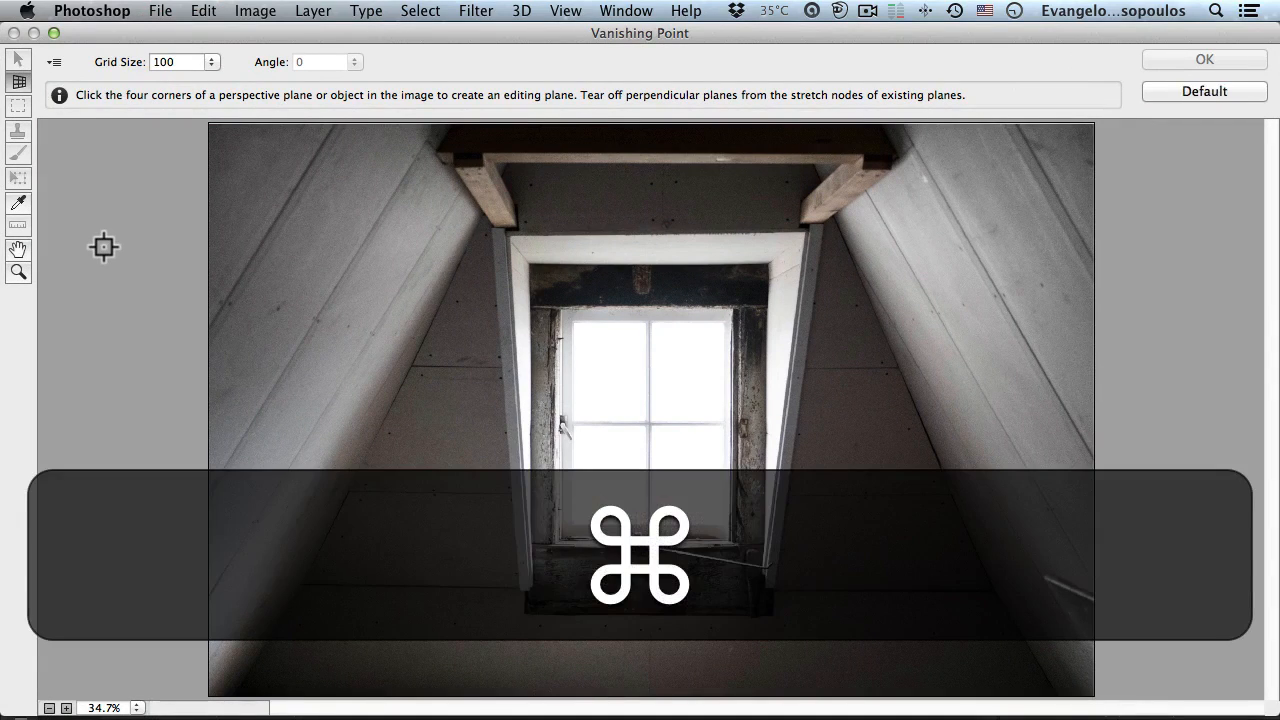
key(super+minus)
key(super+minus)
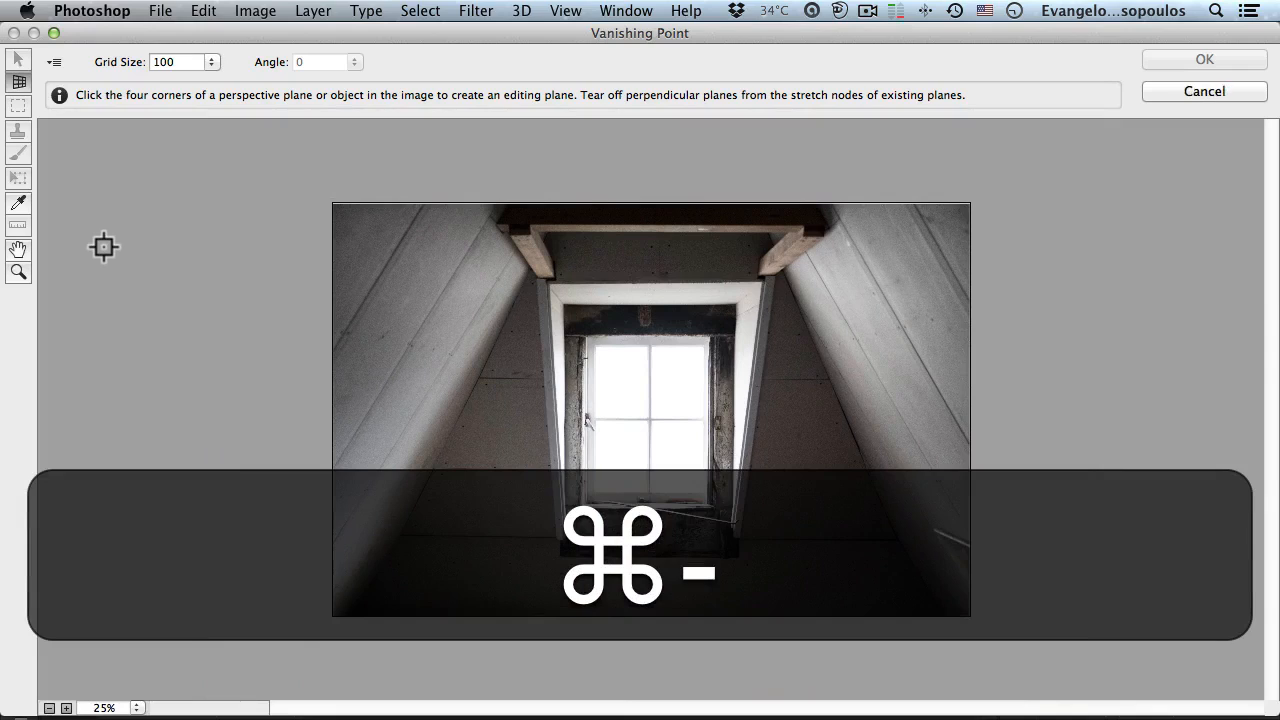
key(super+minus)
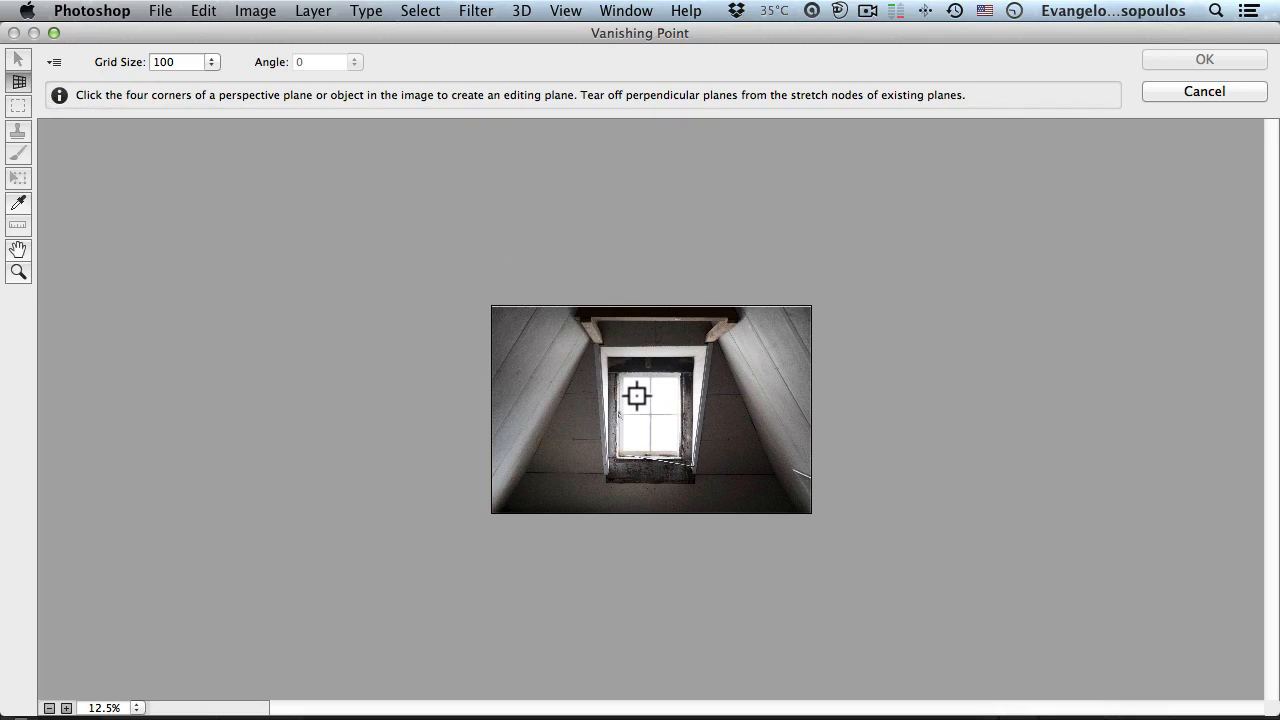
click(590, 340)
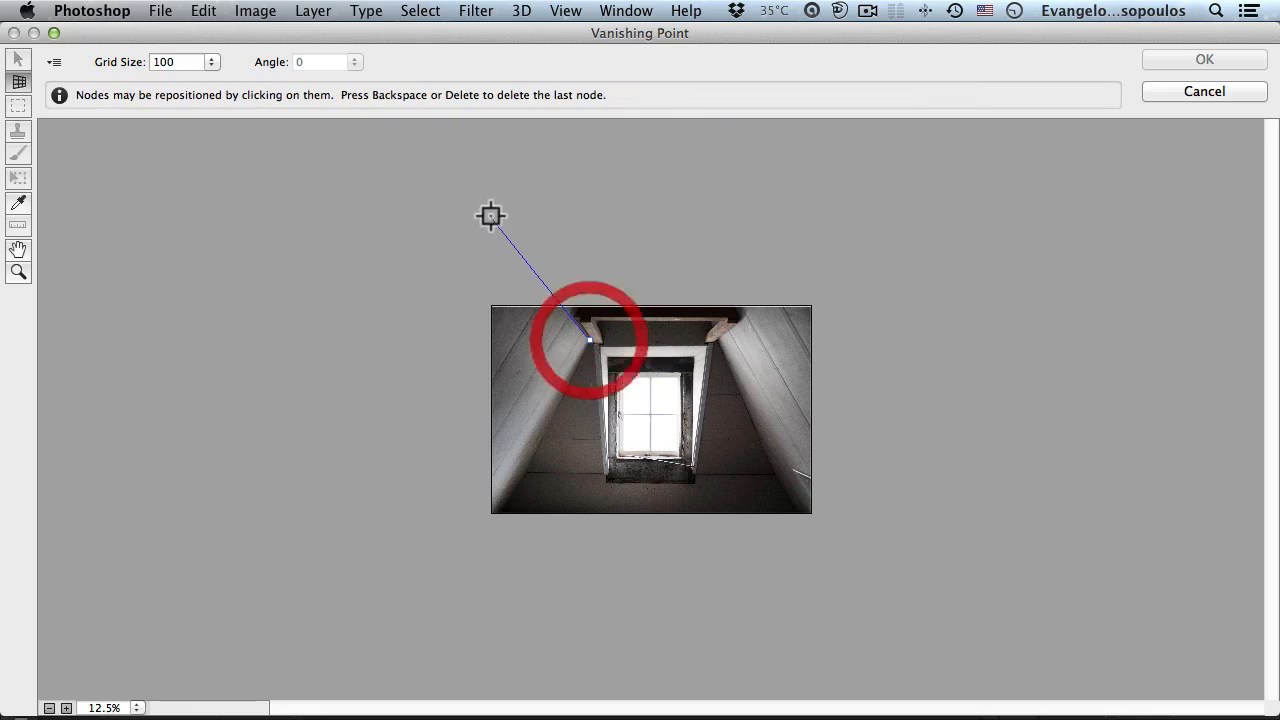
click(449, 160)
click(317, 629)
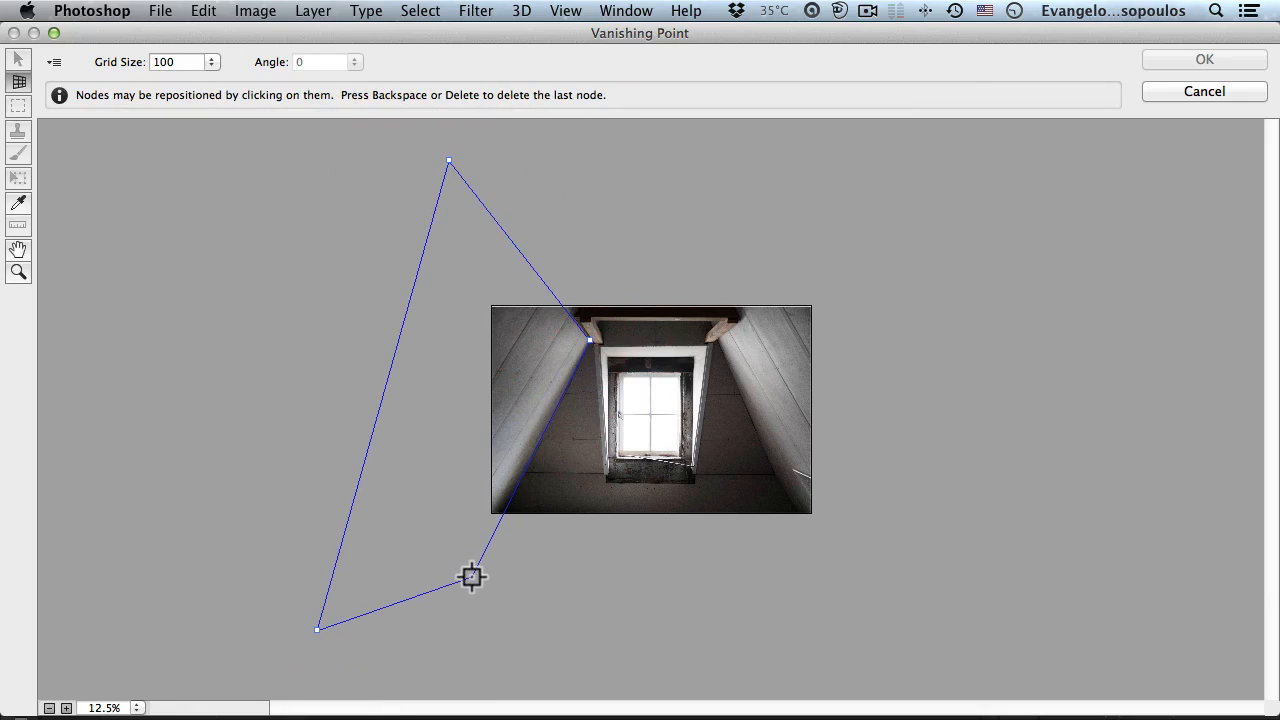
click(472, 576)
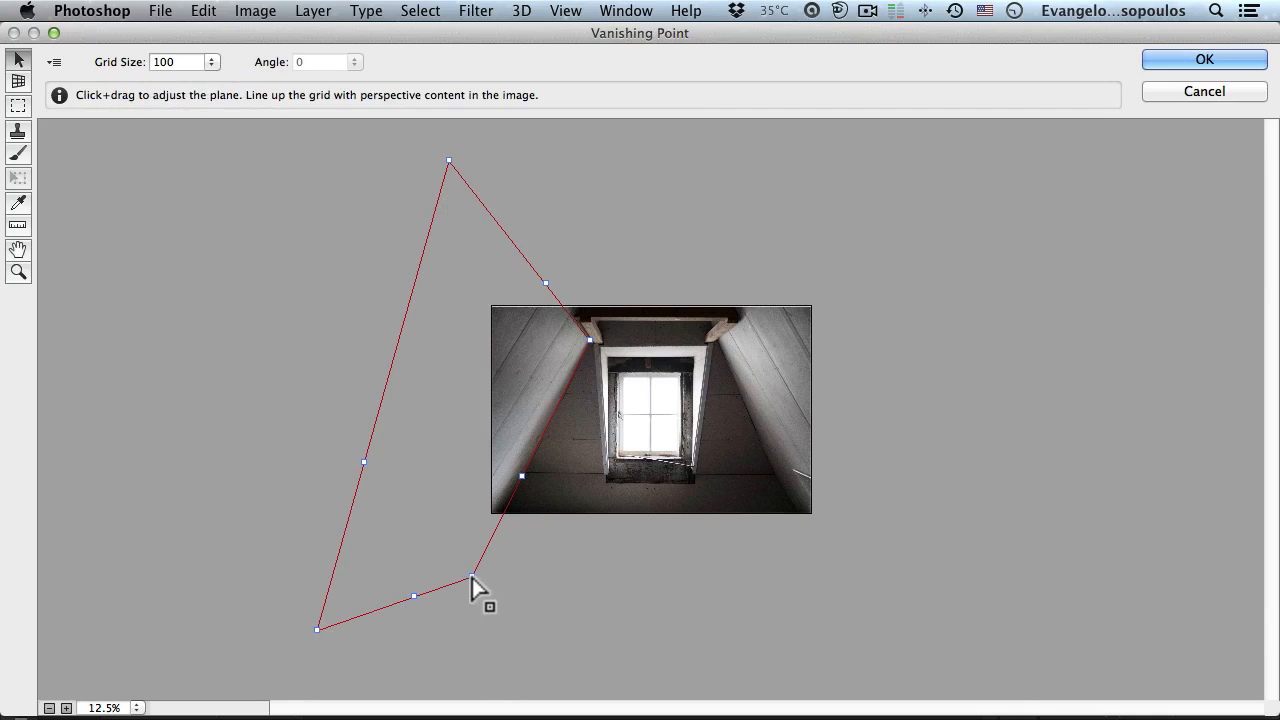
Step: Adjust the plane's lower corners to match the left wall's perspective and extend its outer edge away from the image
drag(471, 577, 491, 546)
drag(317, 629, 270, 520)
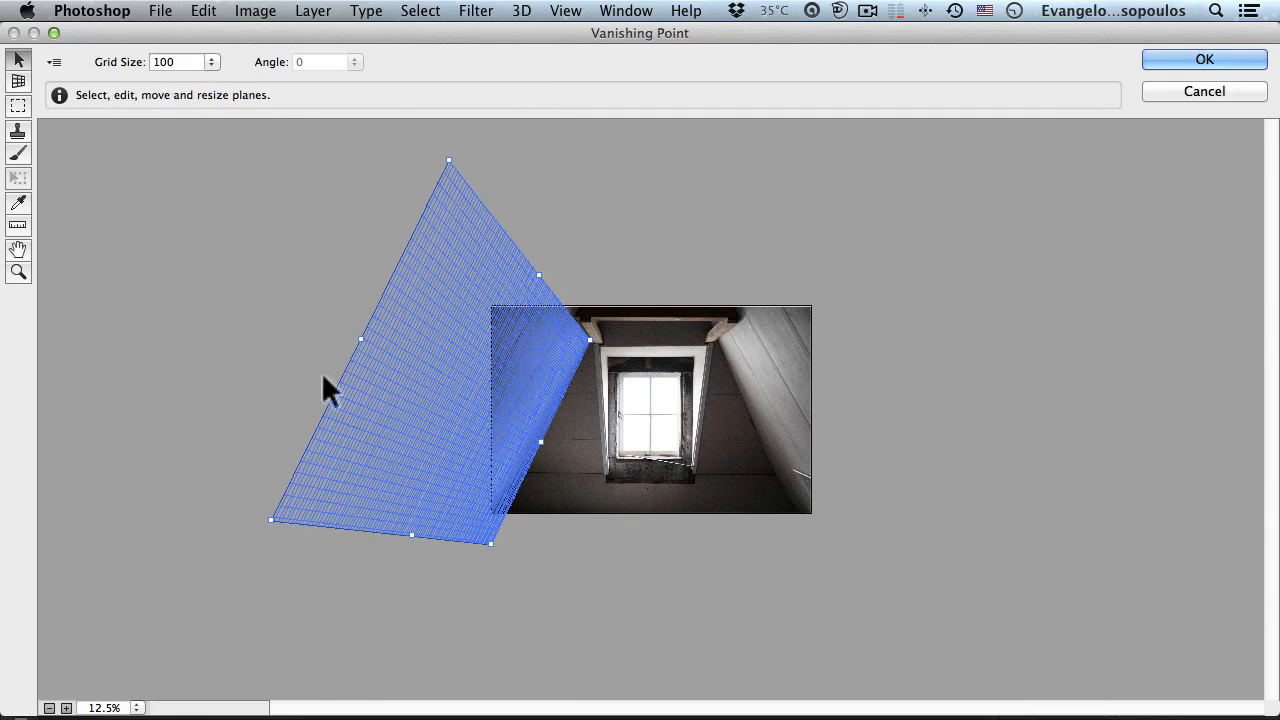
mouse_move(359, 338)
mouse_down()
mouse_move(323, 323)
mouse_move(344, 327)
mouse_up()
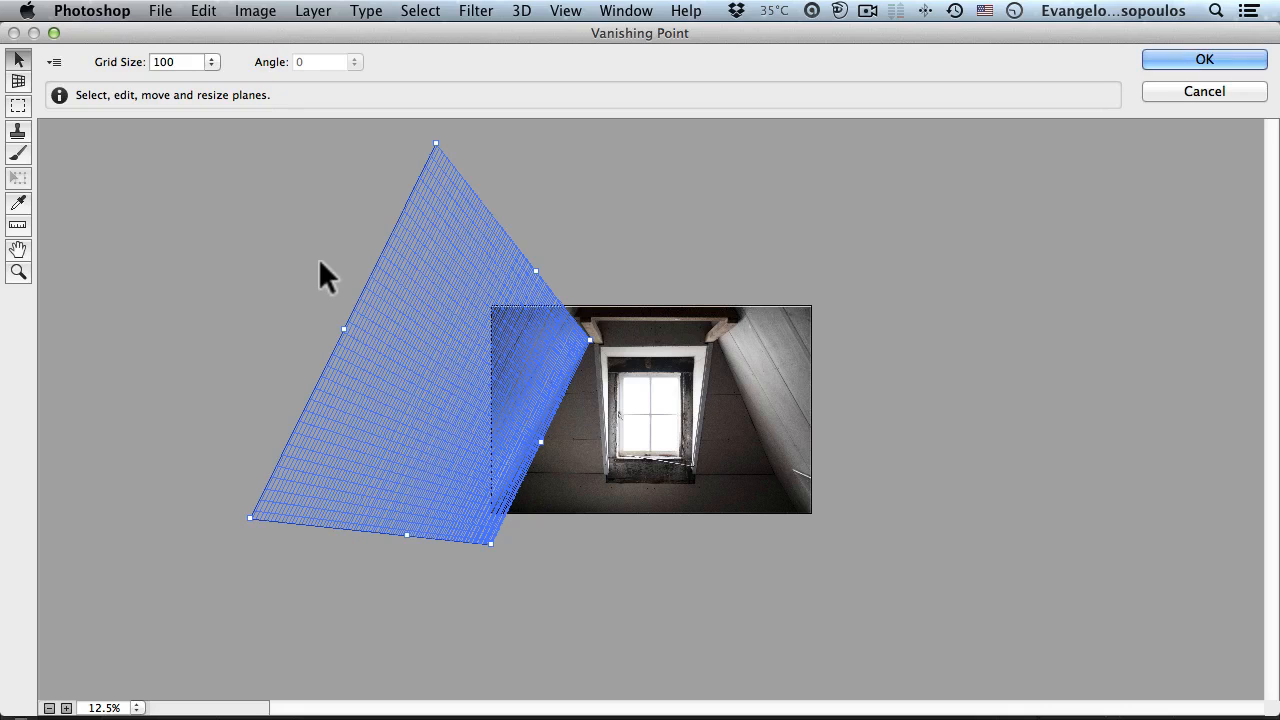
Step: Paste the copied window panes and move them into the perspective plane on the left wall
key(super)
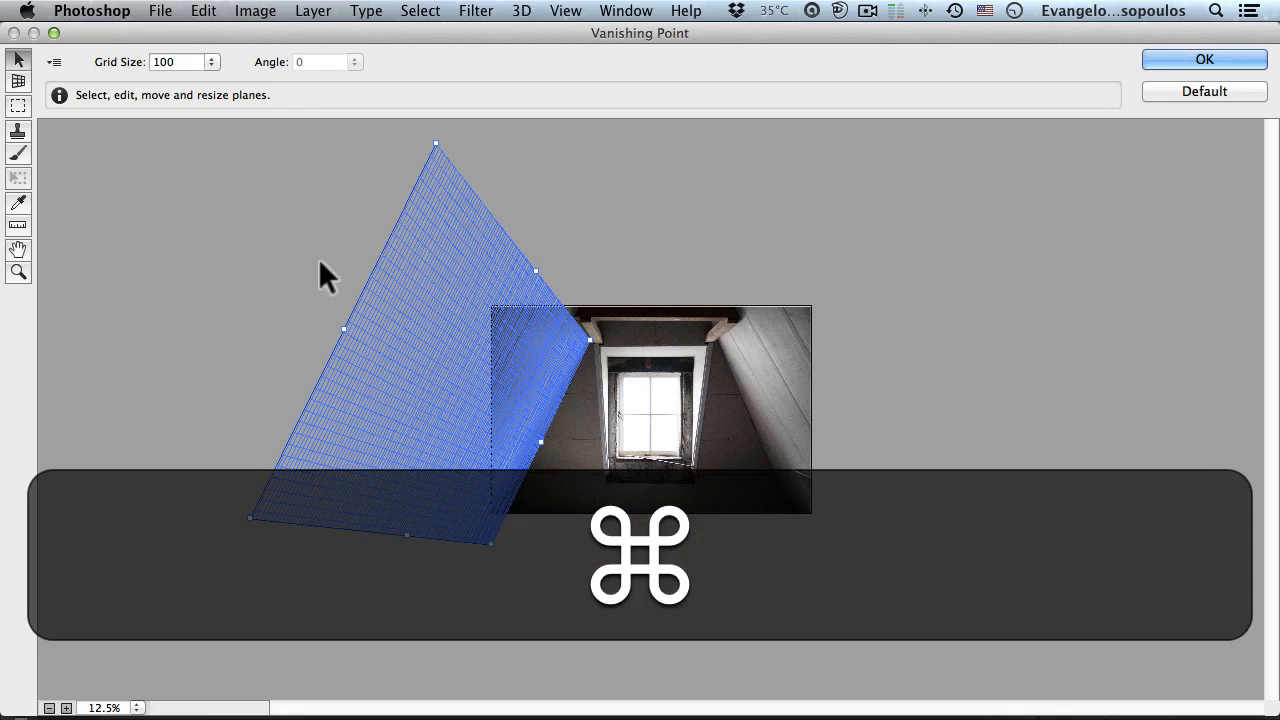
key(super+v)
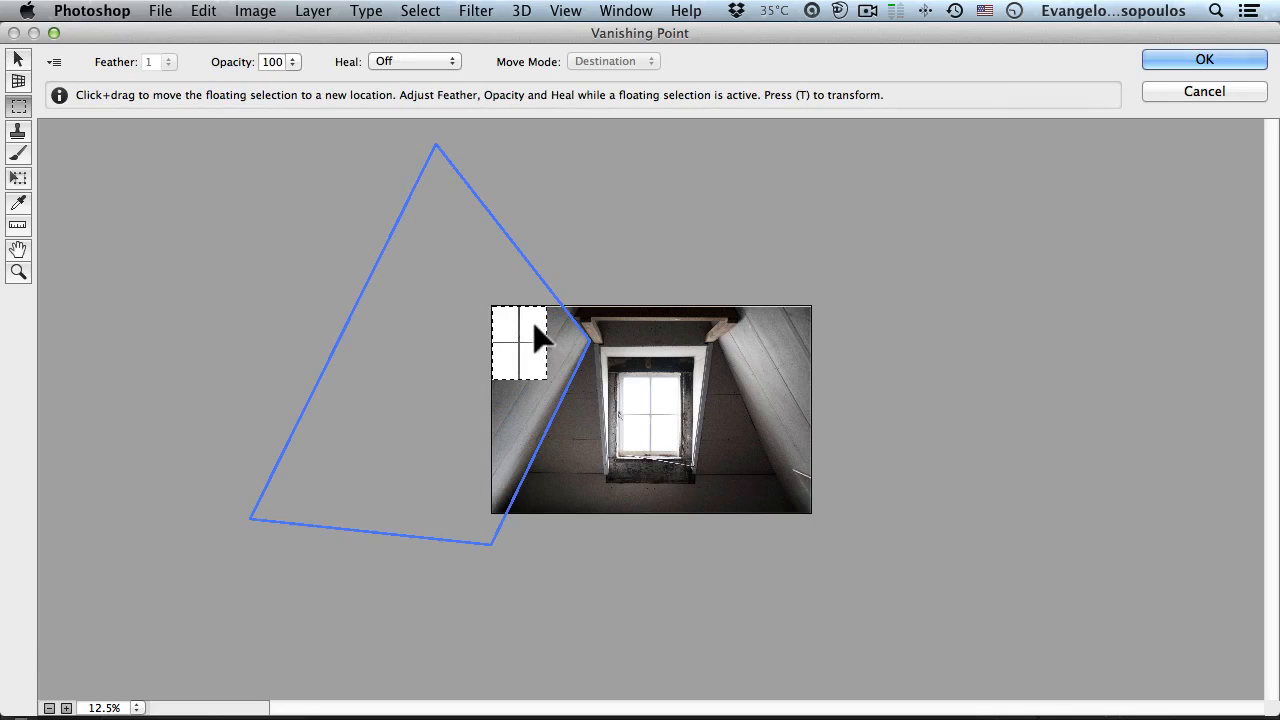
drag(534, 326, 540, 358)
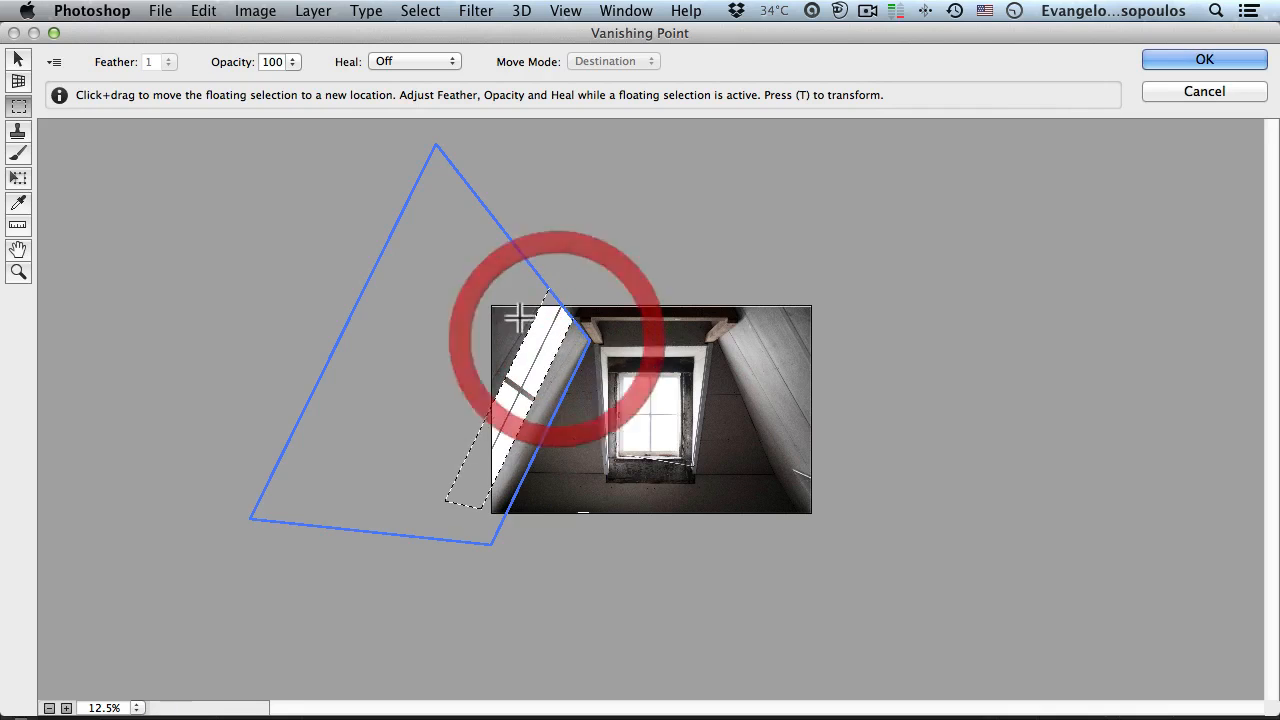
Step: Scale down the pasted panes with the Transform tool to fit the left wall, and apply the Vanishing Point filter
click(18, 185)
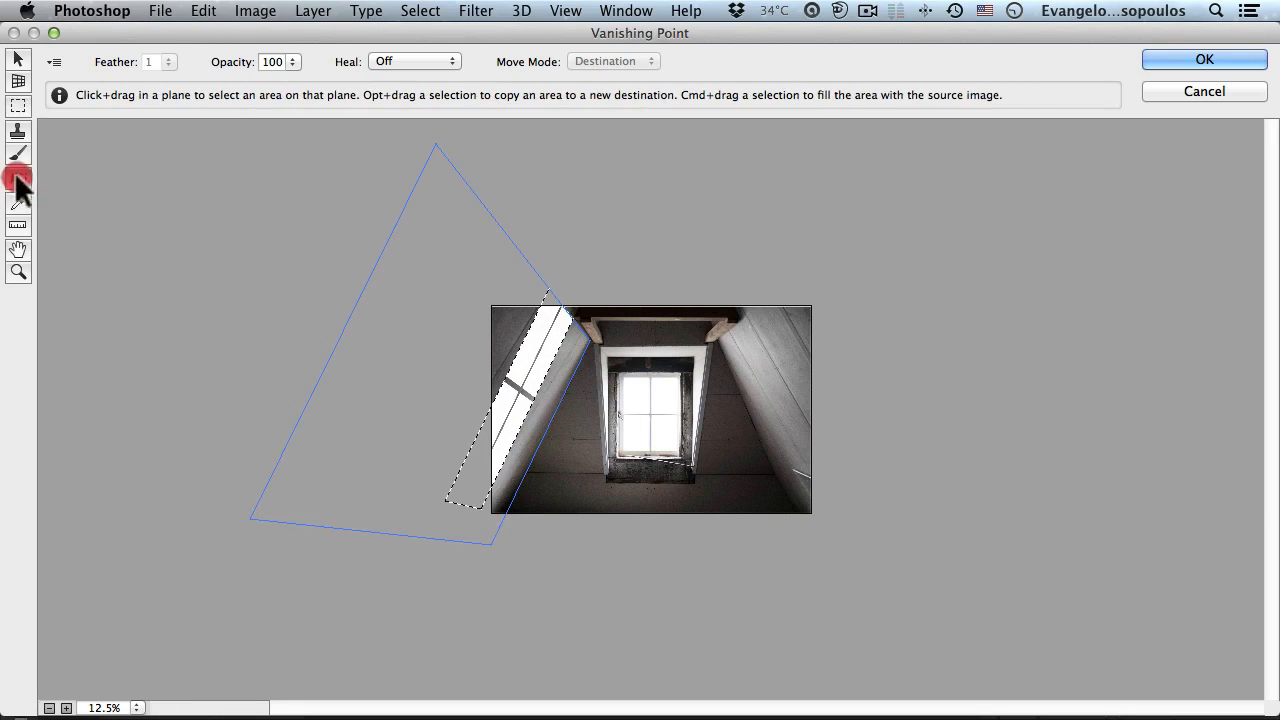
drag(440, 506, 471, 486)
mouse_move(540, 378)
mouse_down()
mouse_move(523, 409)
mouse_move(557, 393)
mouse_up()
key(alt)
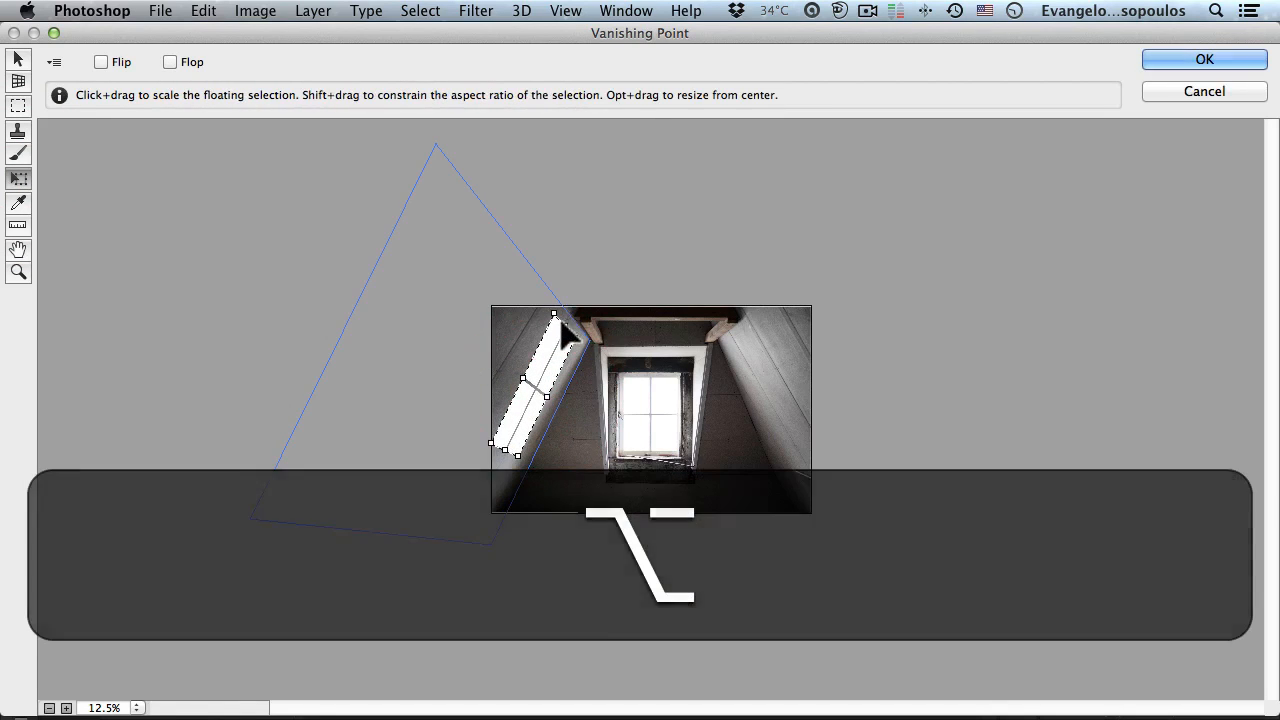
drag(562, 322, 548, 372)
key(alt)
click(547, 372)
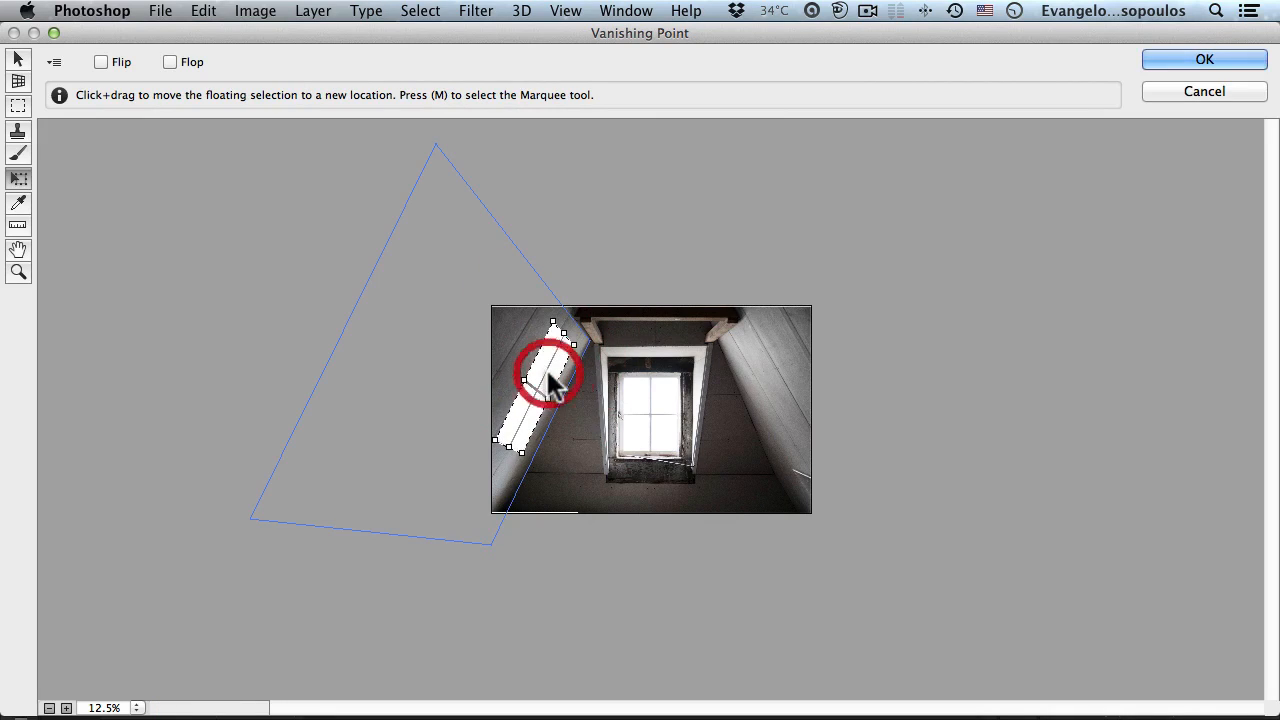
click(1217, 58)
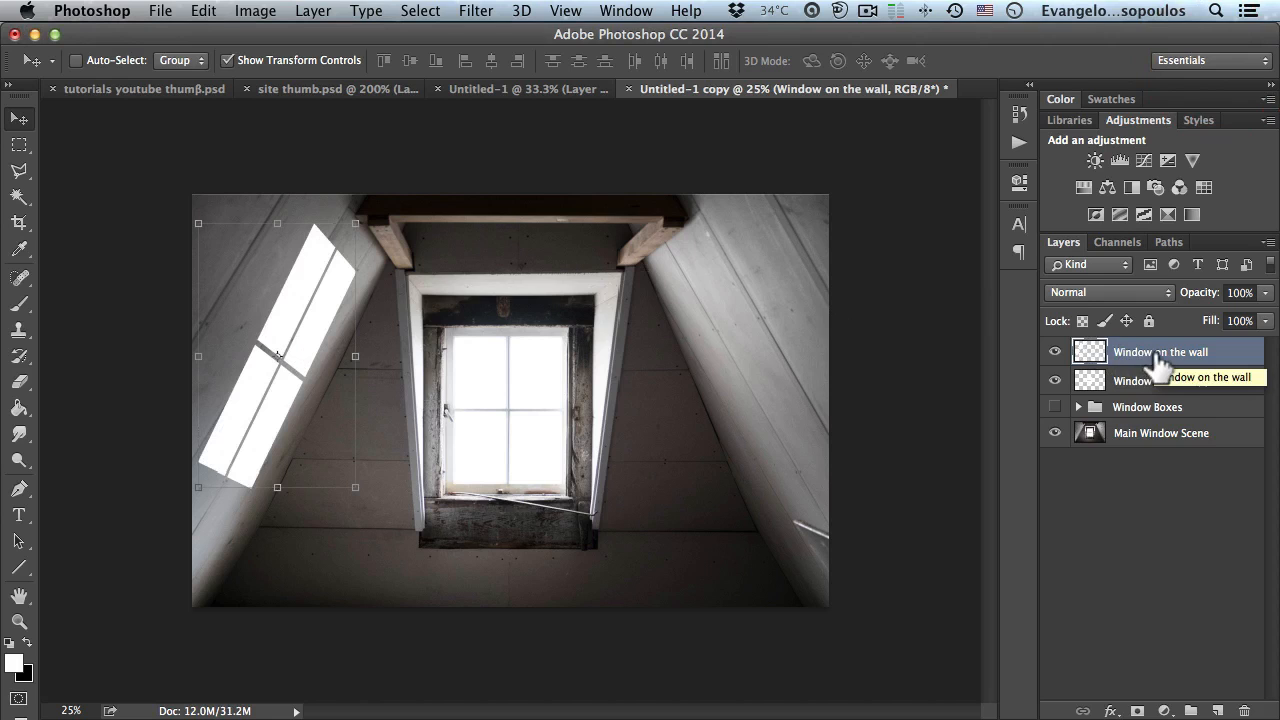
Step: View the Window on the wall layer alone, restore the other layers, and set its blend mode to Overlay
alt+click(1054, 352)
alt+click(1054, 352)
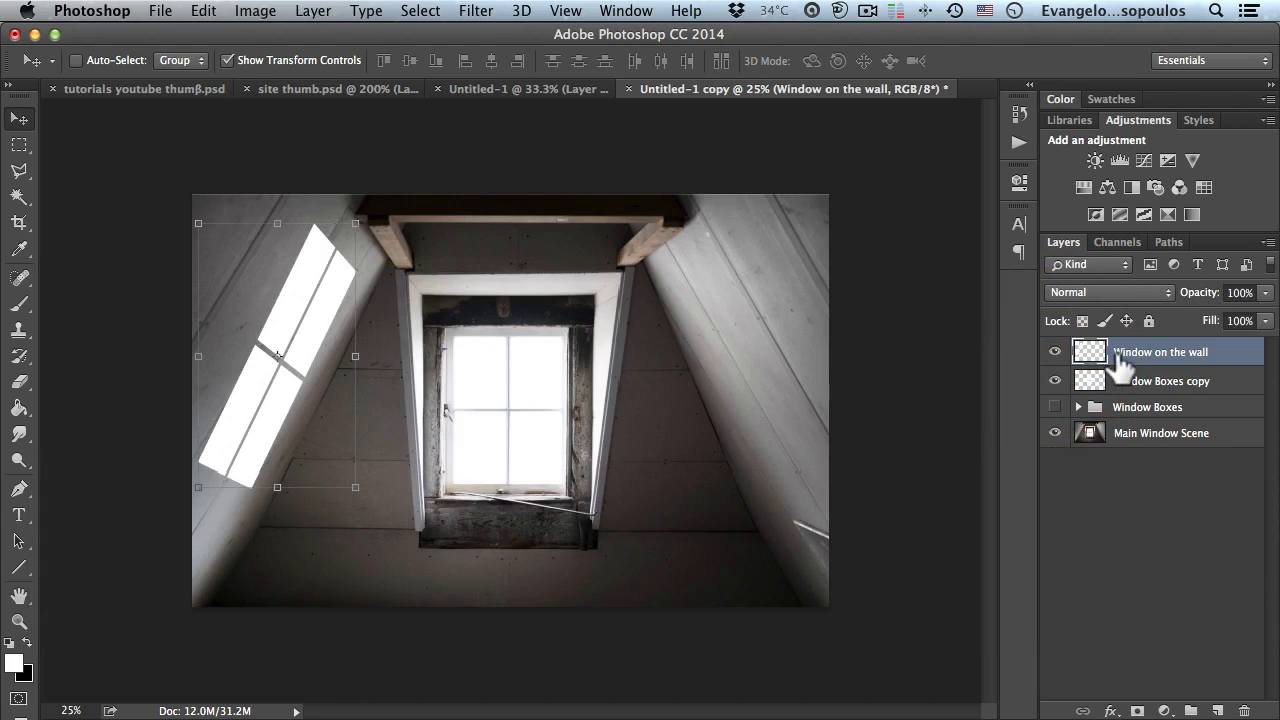
mouse_move(1120, 362)
mouse_down()
mouse_move(1120, 382)
mouse_move(1120, 362)
mouse_up()
click(1109, 291)
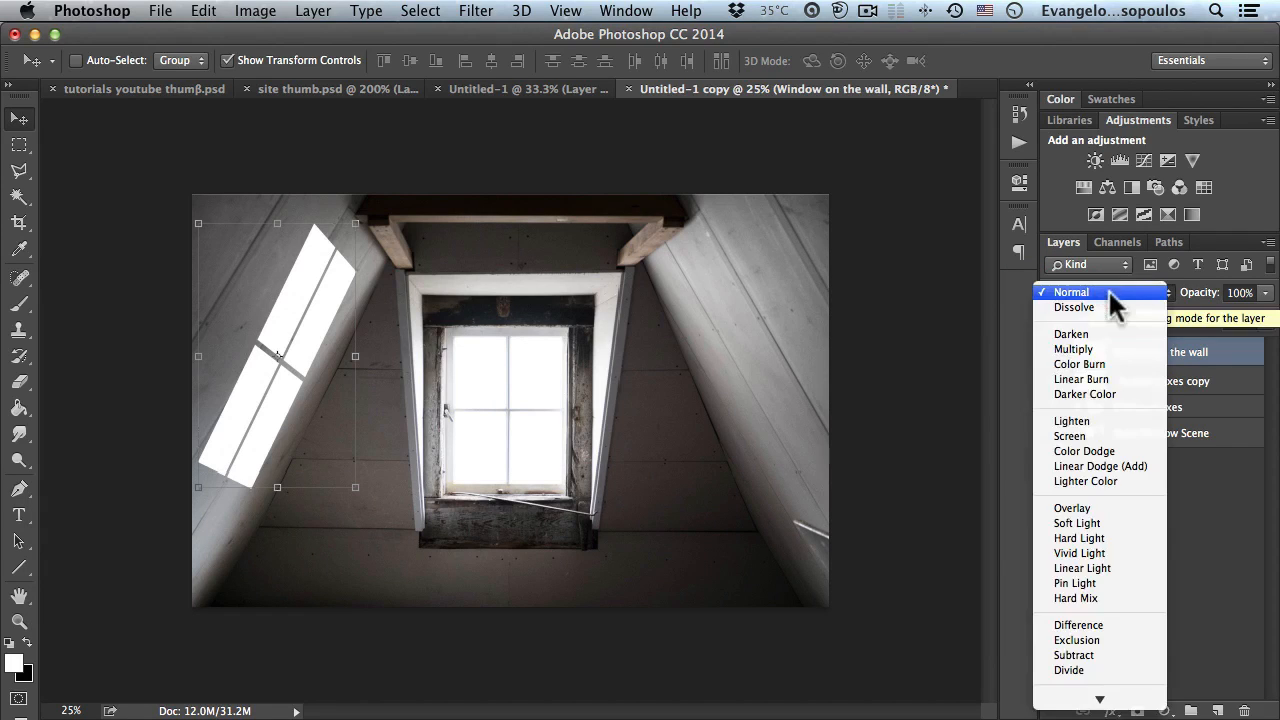
click(1112, 508)
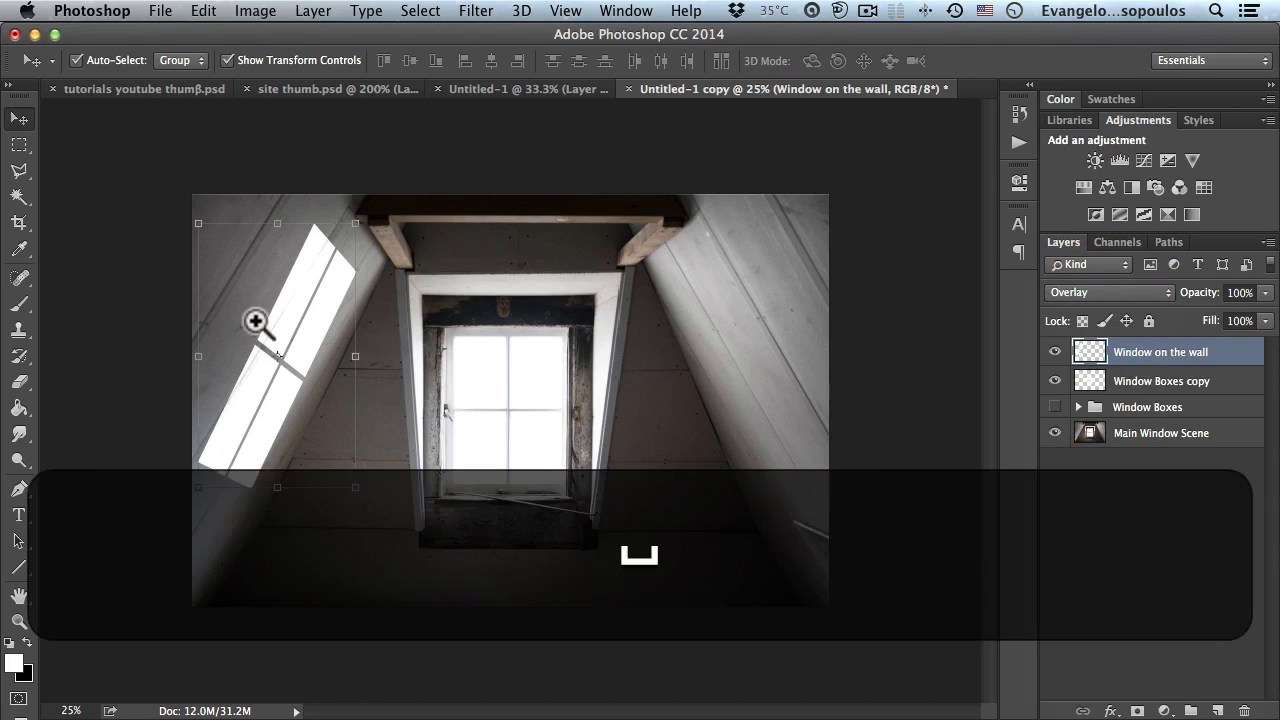
Step: Compare Normal and Overlay blending on the Window on the wall layer against the wall texture up close, ending on Overlay
super+click(254, 323)
super+click(254, 323)
super+click(250, 323)
super+click(206, 309)
drag(202, 300, 394, 323)
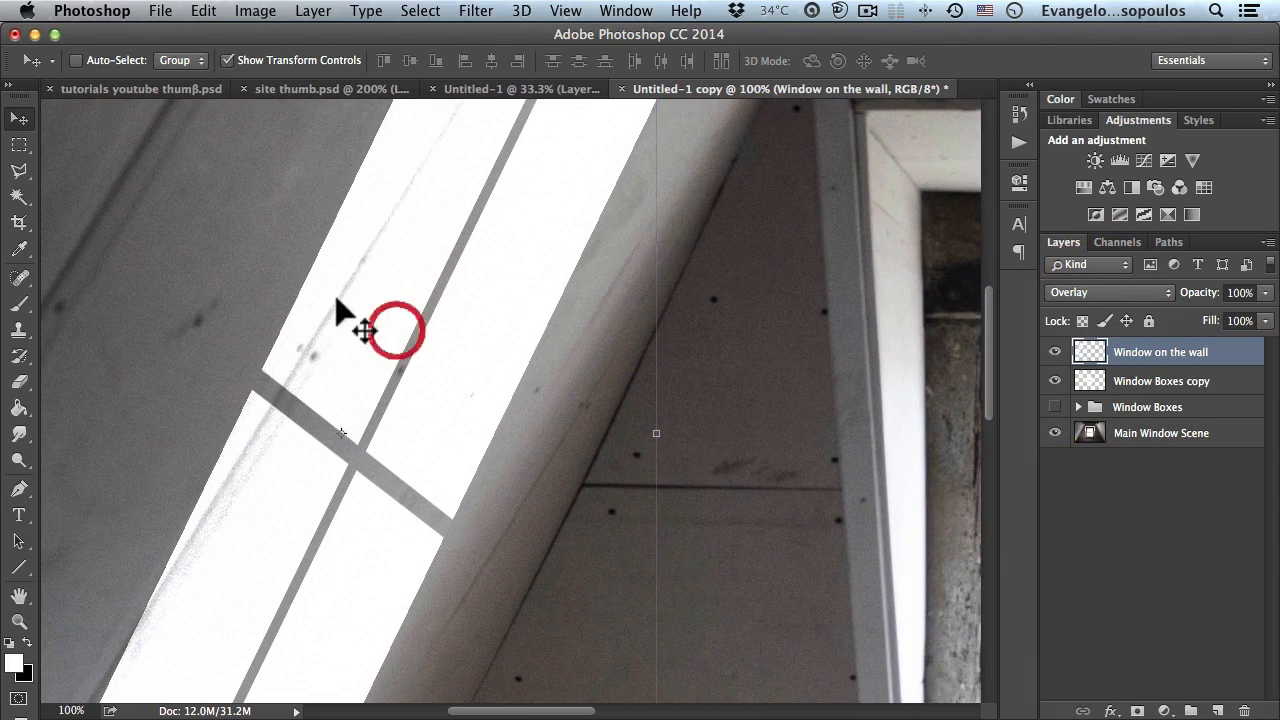
click(1075, 290)
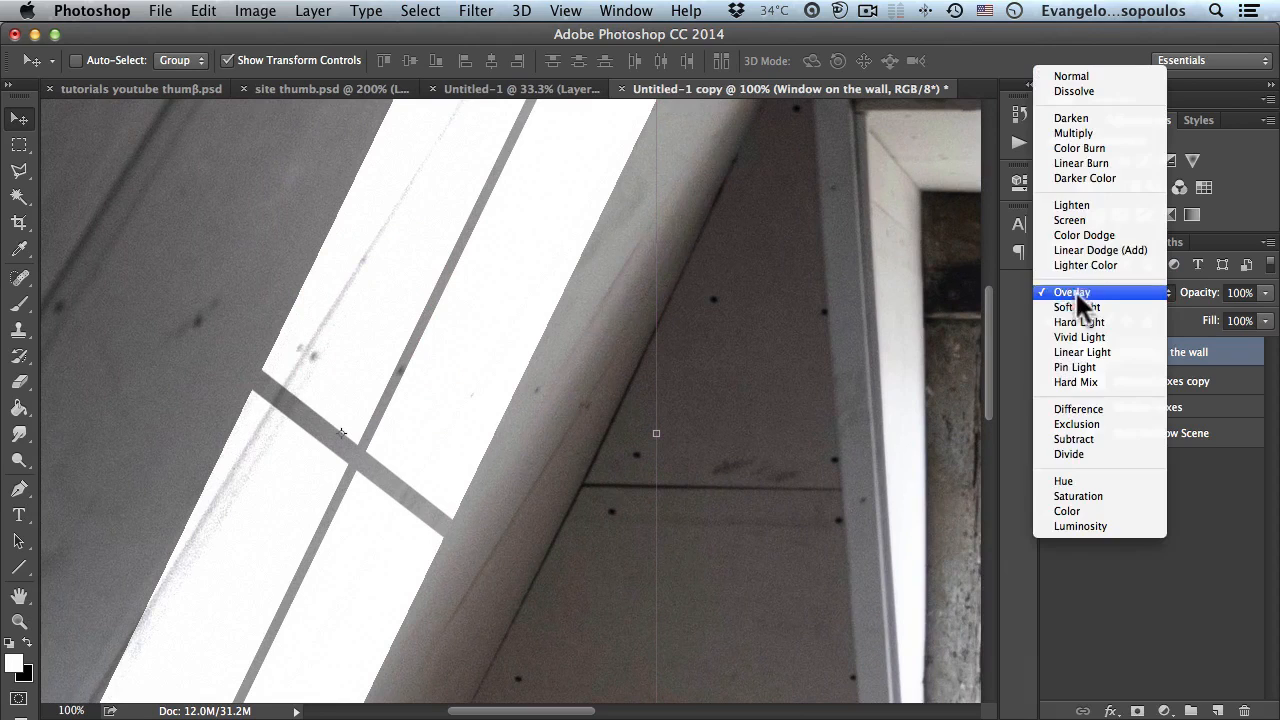
click(1081, 75)
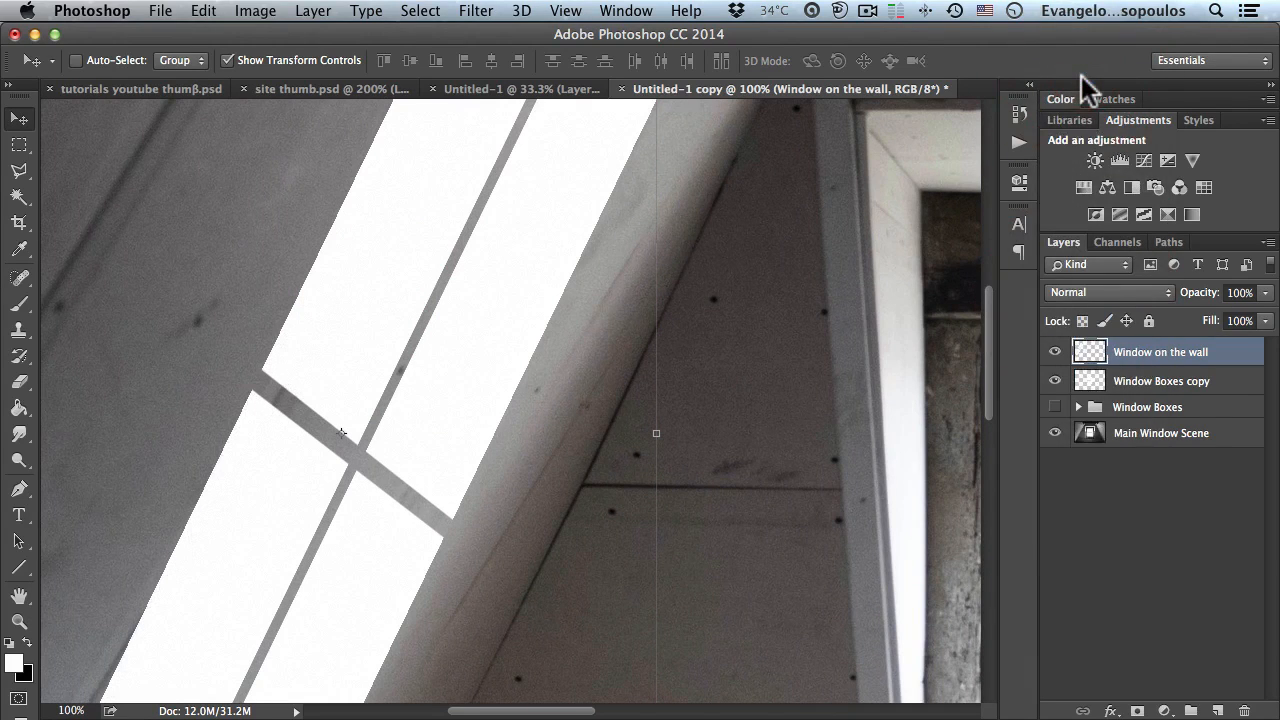
click(1101, 291)
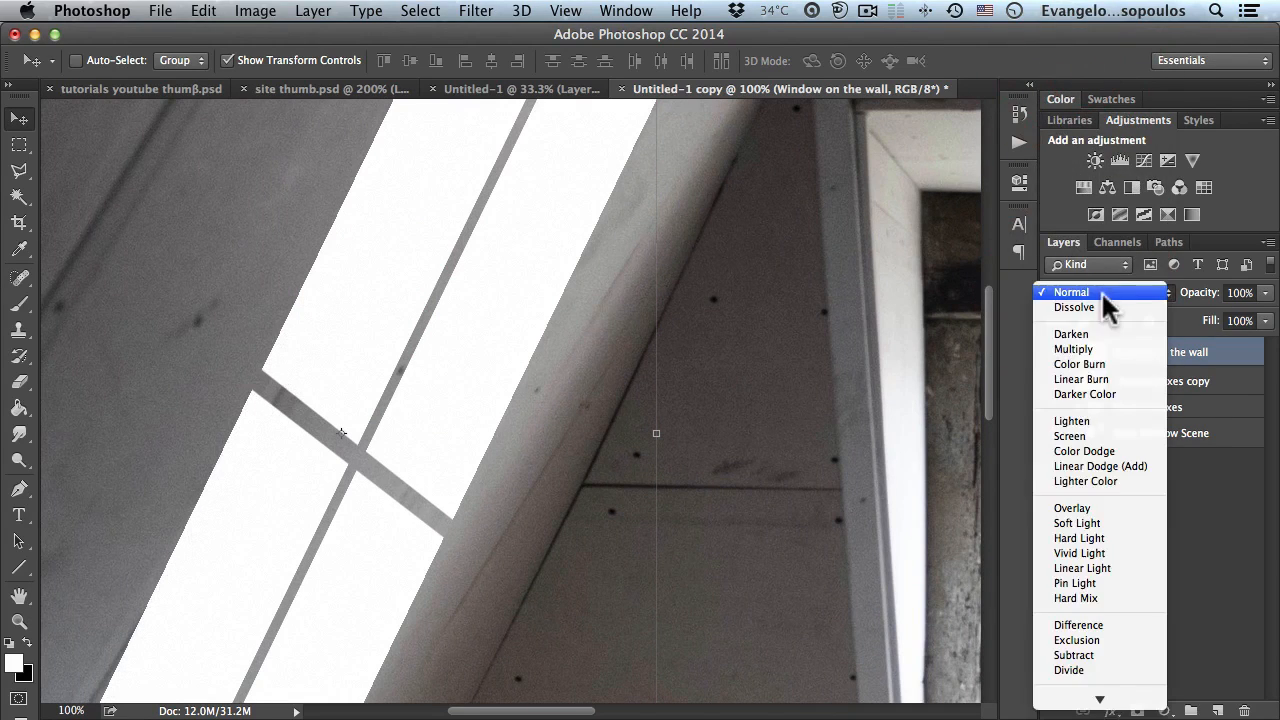
click(1110, 505)
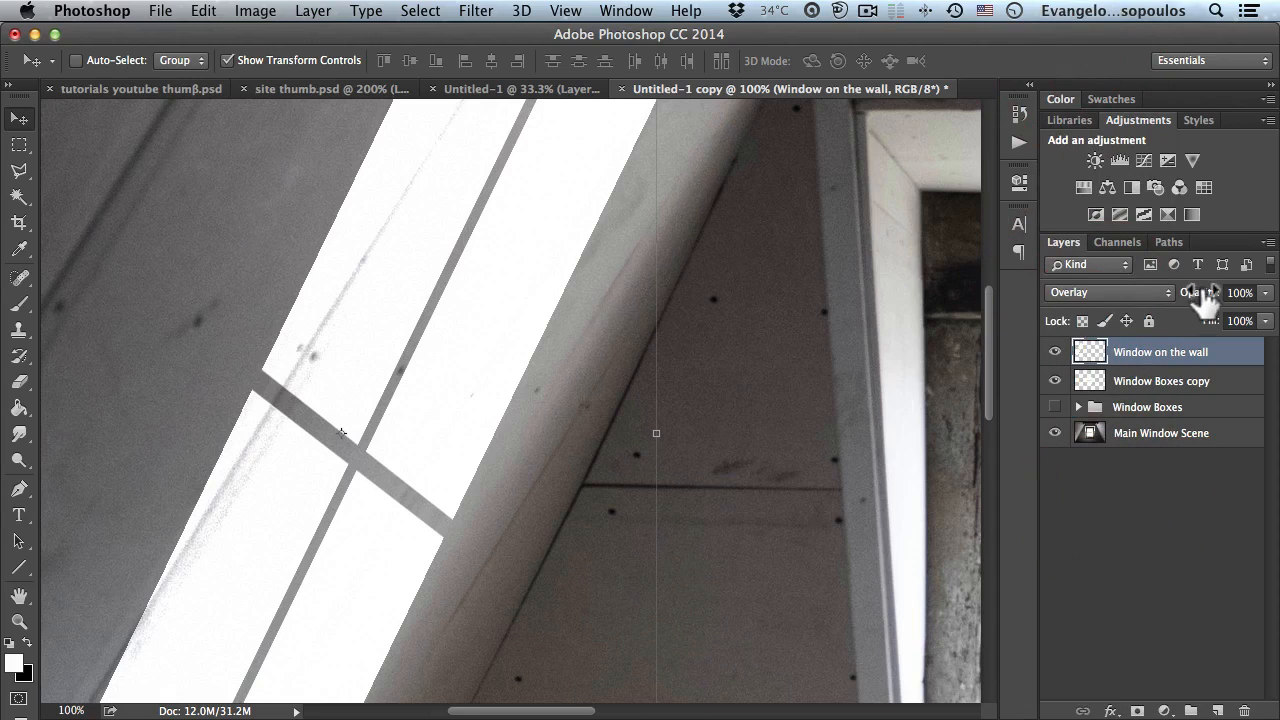
Step: Lower the Window on the wall layer's opacity to 50% and inspect the light shape's edges on the wall
drag(1206, 296, 1153, 300)
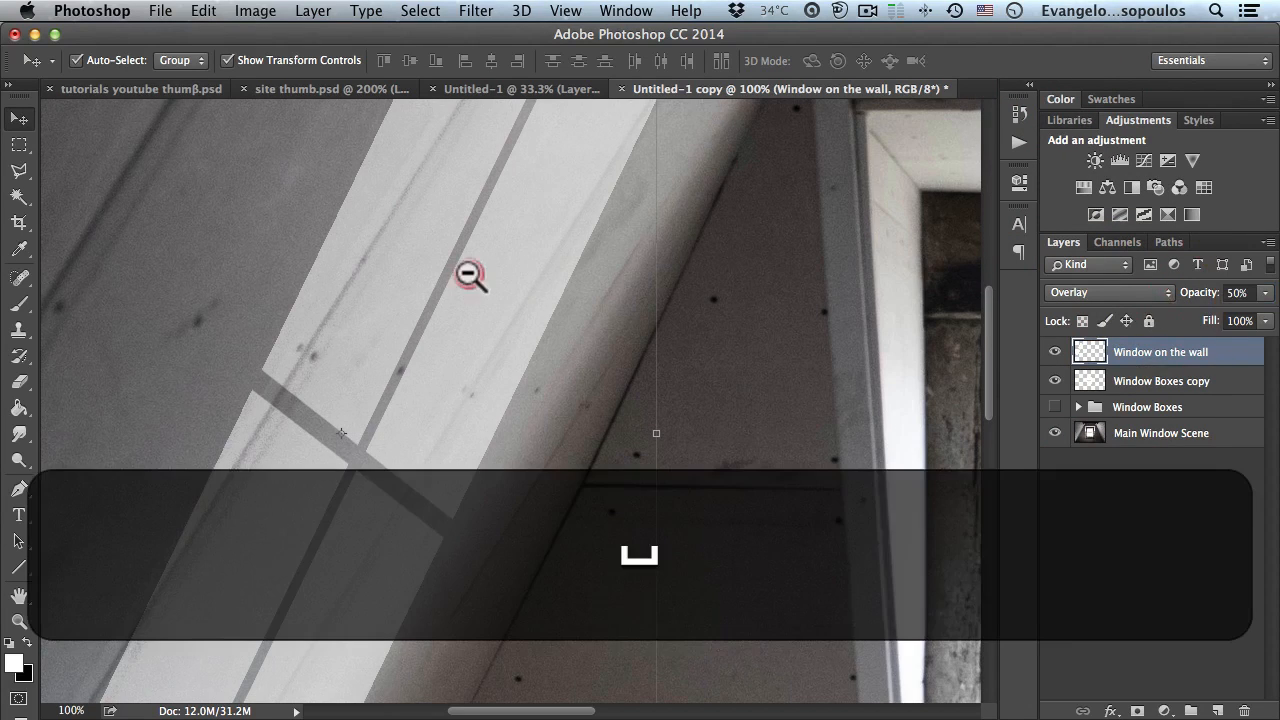
alt+click(472, 276)
alt+click(472, 276)
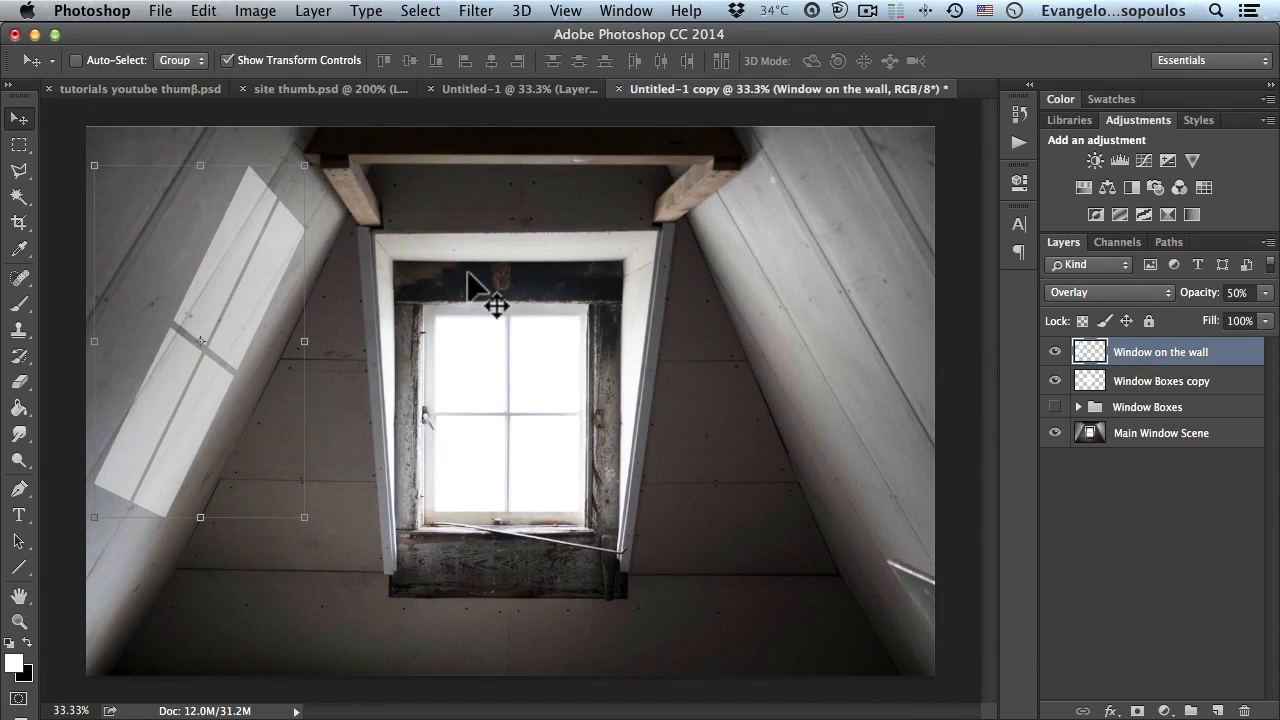
ctrl+click(209, 234)
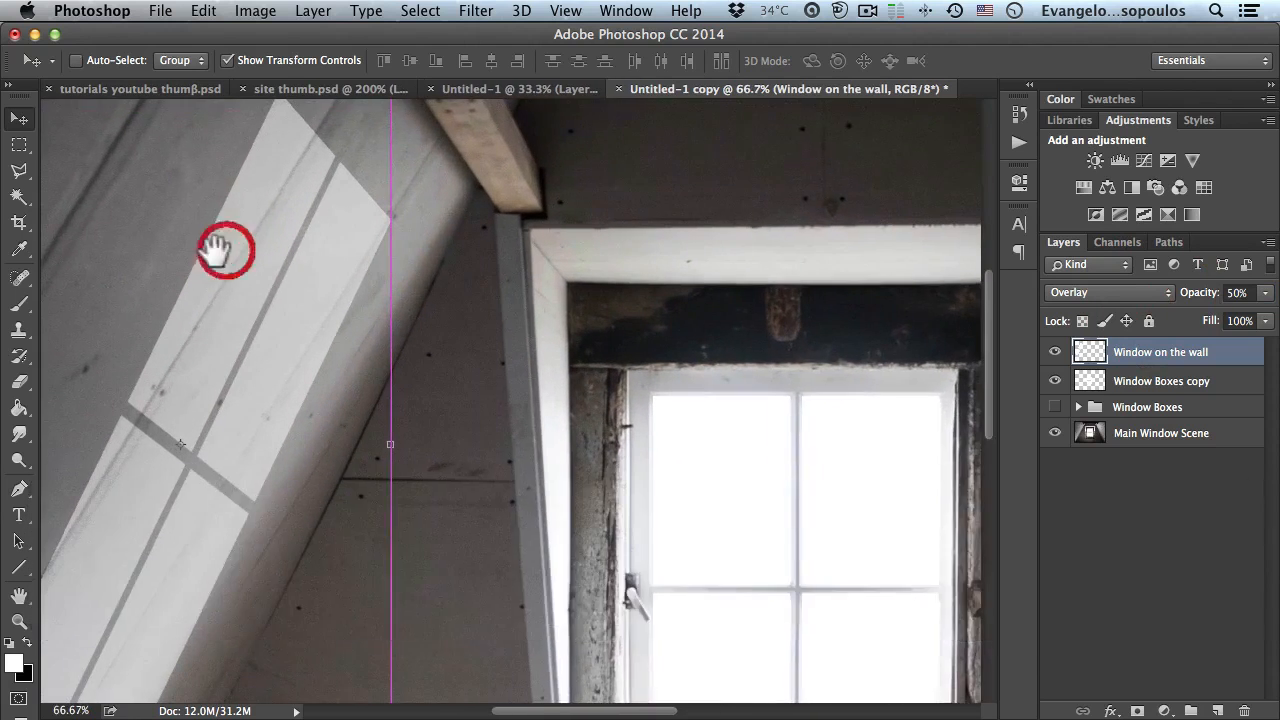
drag(218, 250, 372, 294)
ctrl+click(400, 186)
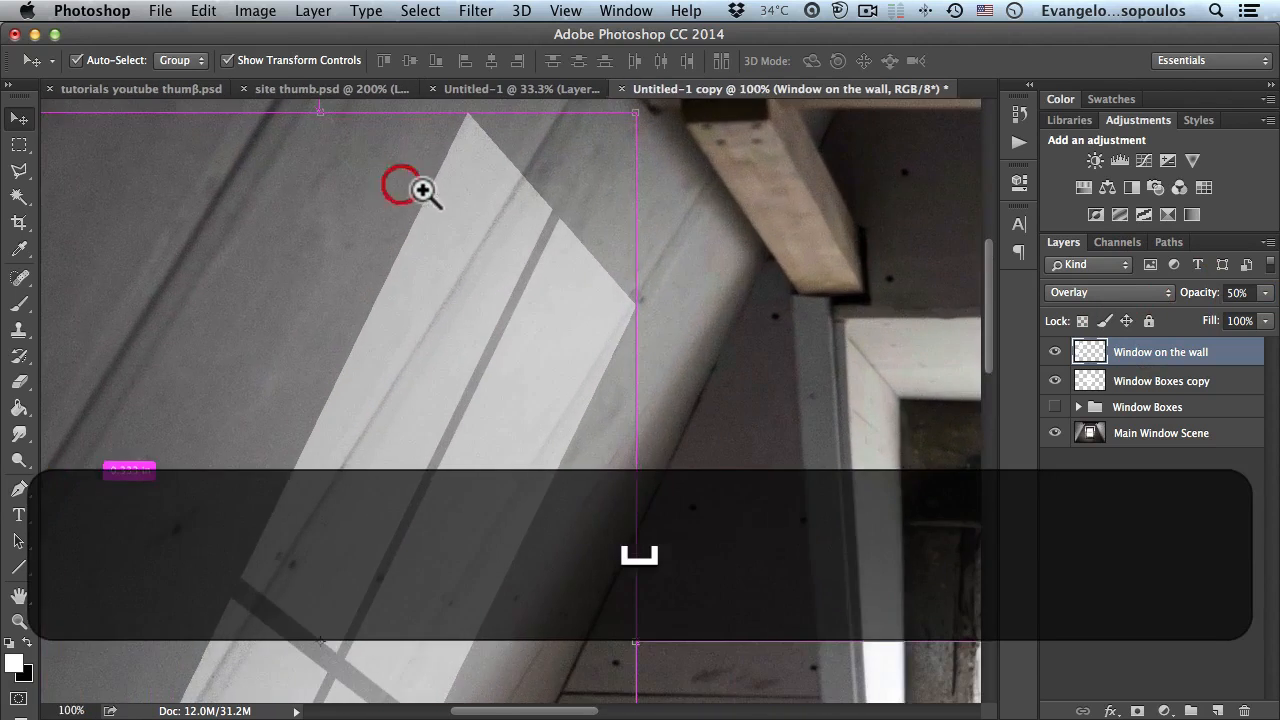
Step: Soften the edges of the Window on the wall layer with a 5.0-pixel Gaussian Blur, checking it with the preview off and on
ctrl+click(422, 190)
drag(471, 189, 458, 284)
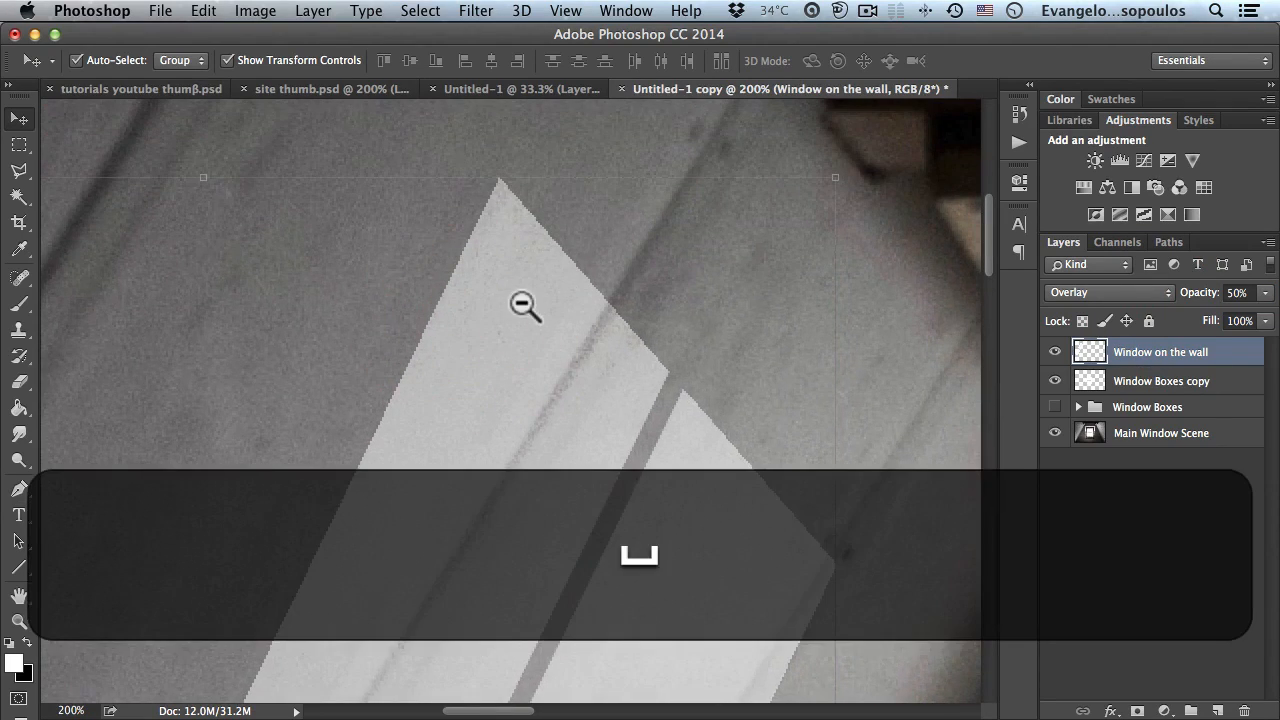
alt+click(525, 305)
alt+click(520, 306)
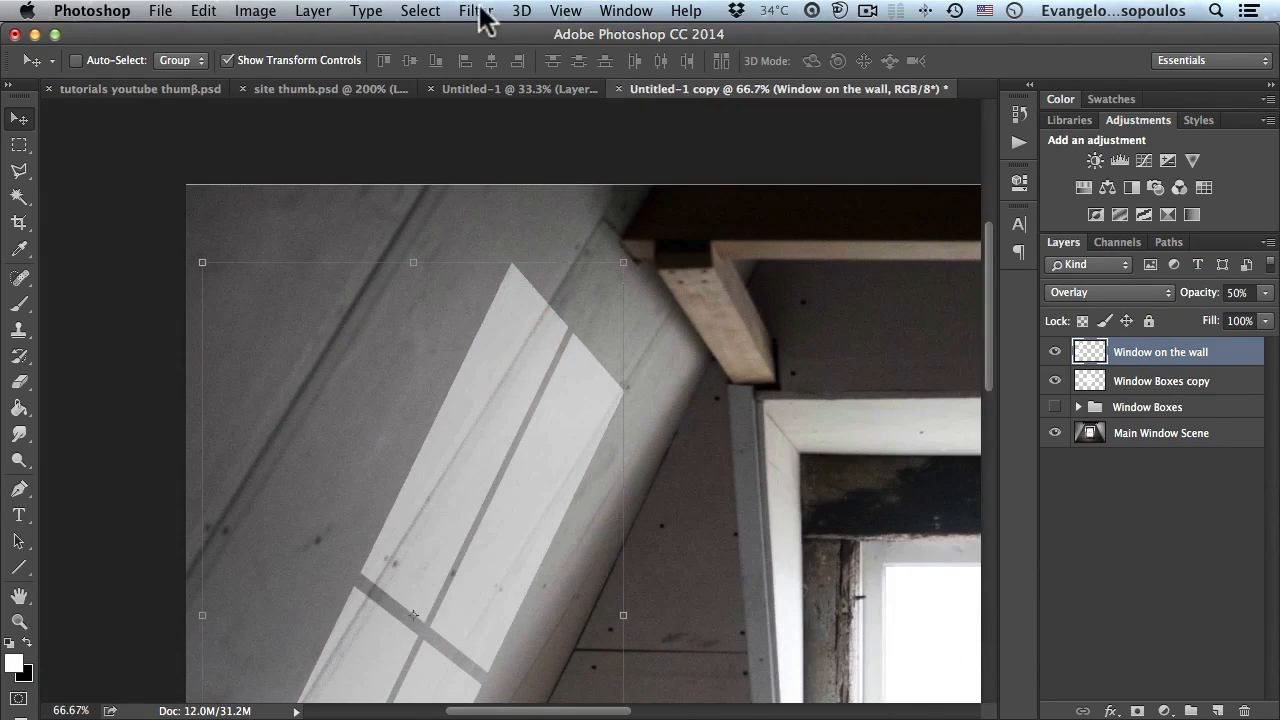
click(478, 12)
mouse_move(554, 246)
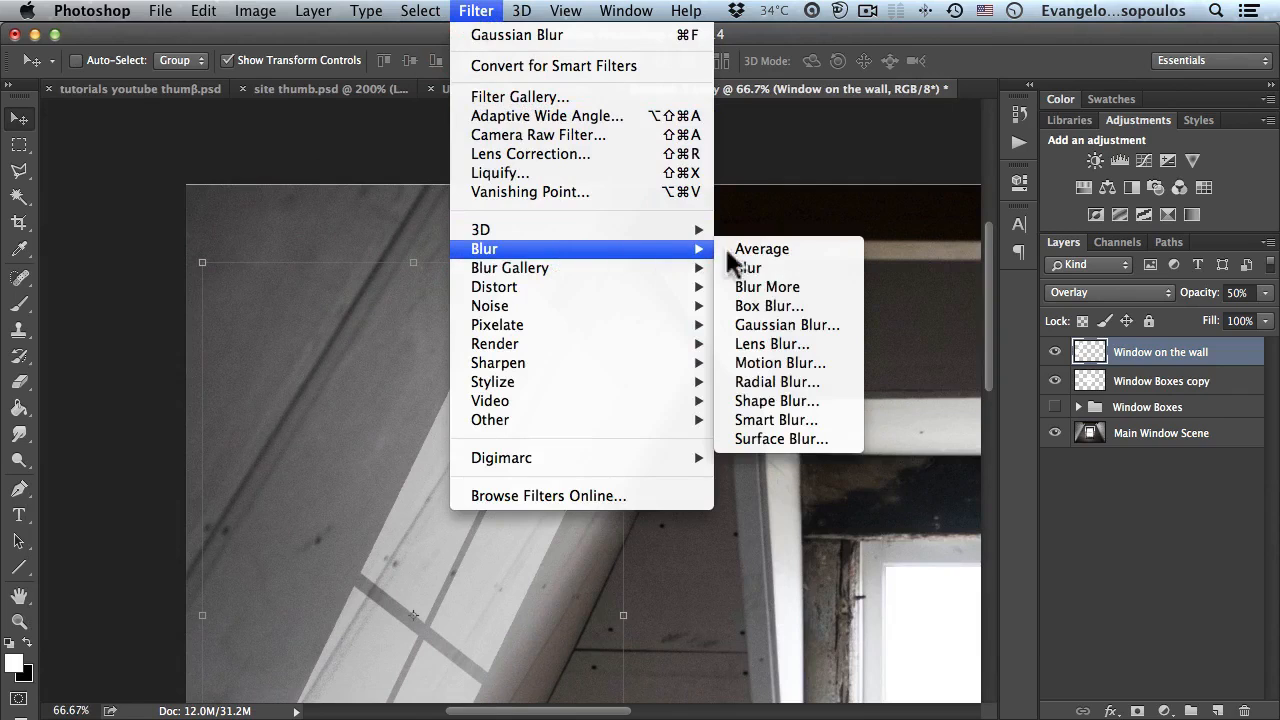
click(788, 325)
drag(587, 140, 827, 177)
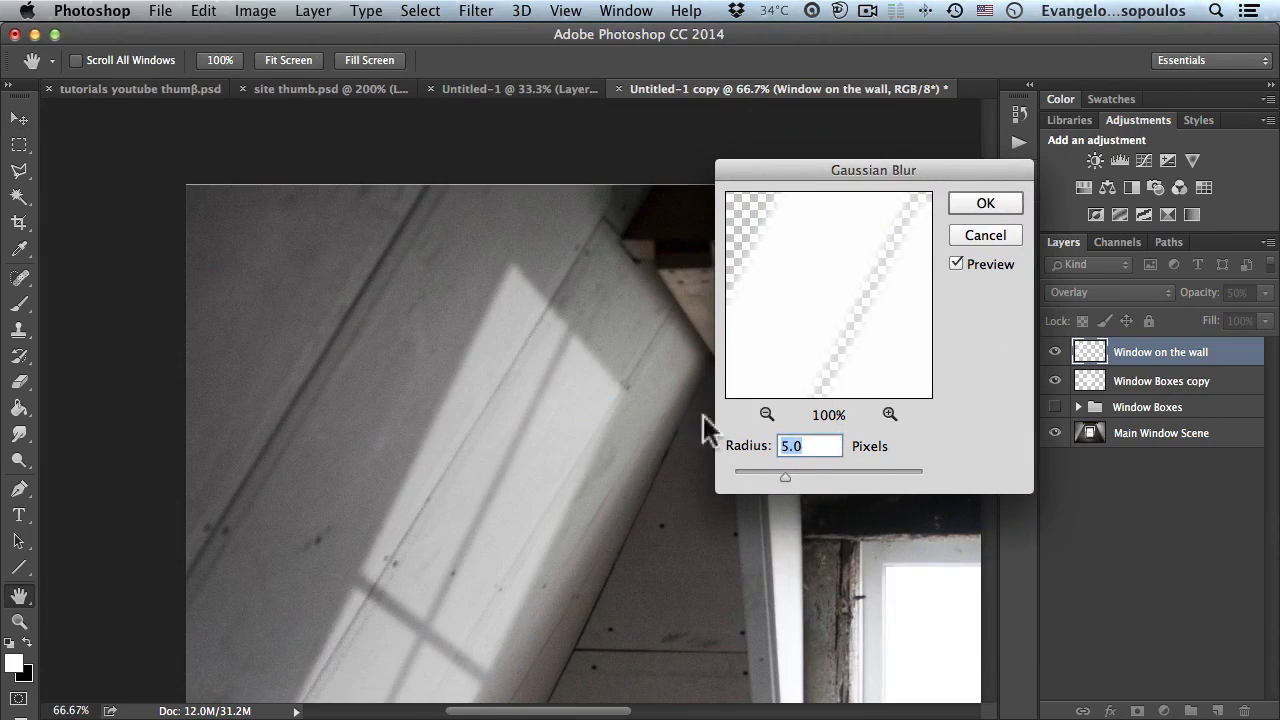
click(957, 264)
click(957, 264)
click(988, 203)
key(v)
Step: Duplicate the Window on the wall layer and place the copy, flipped horizontally, level on the right wall
alt+click(521, 400)
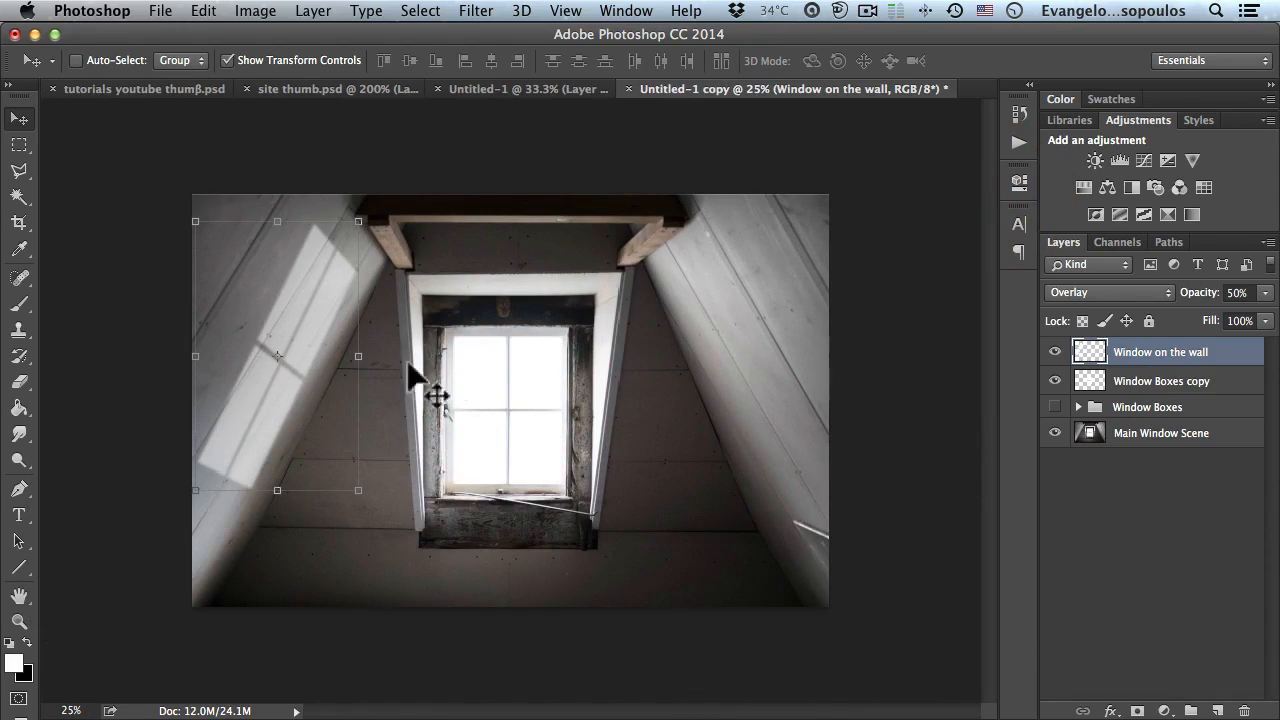
drag(1222, 362, 1217, 710)
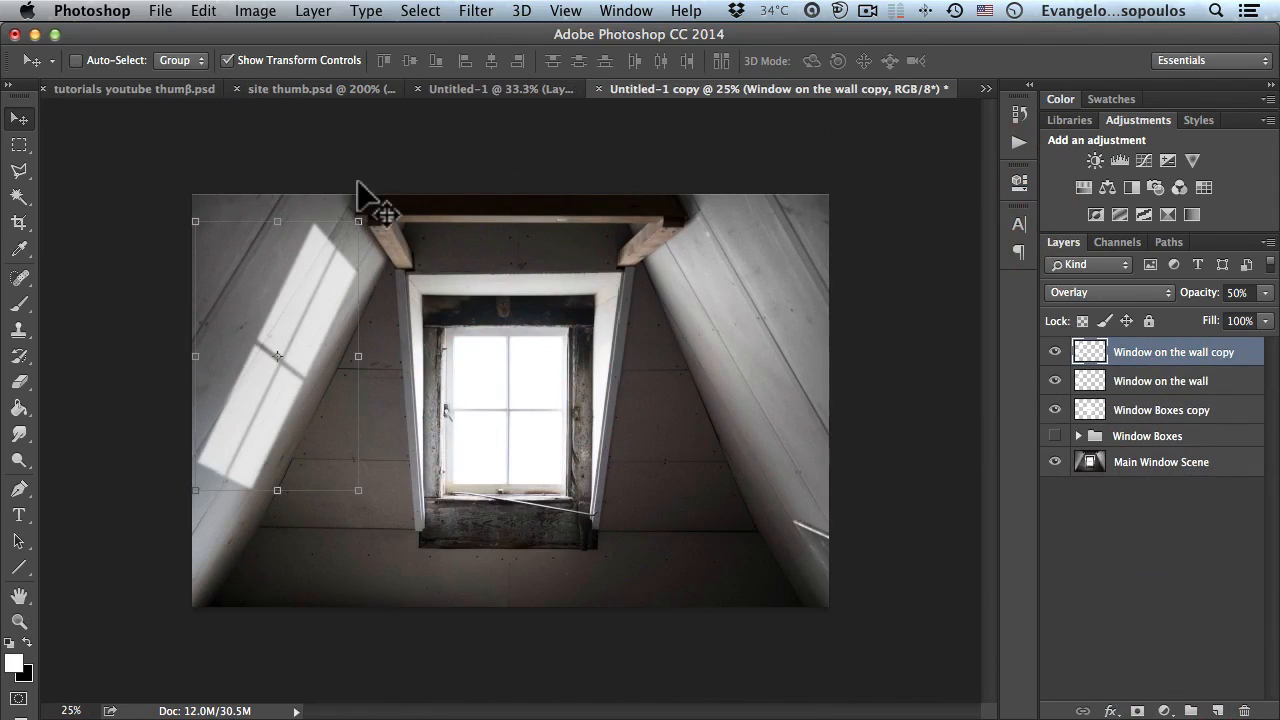
click(203, 11)
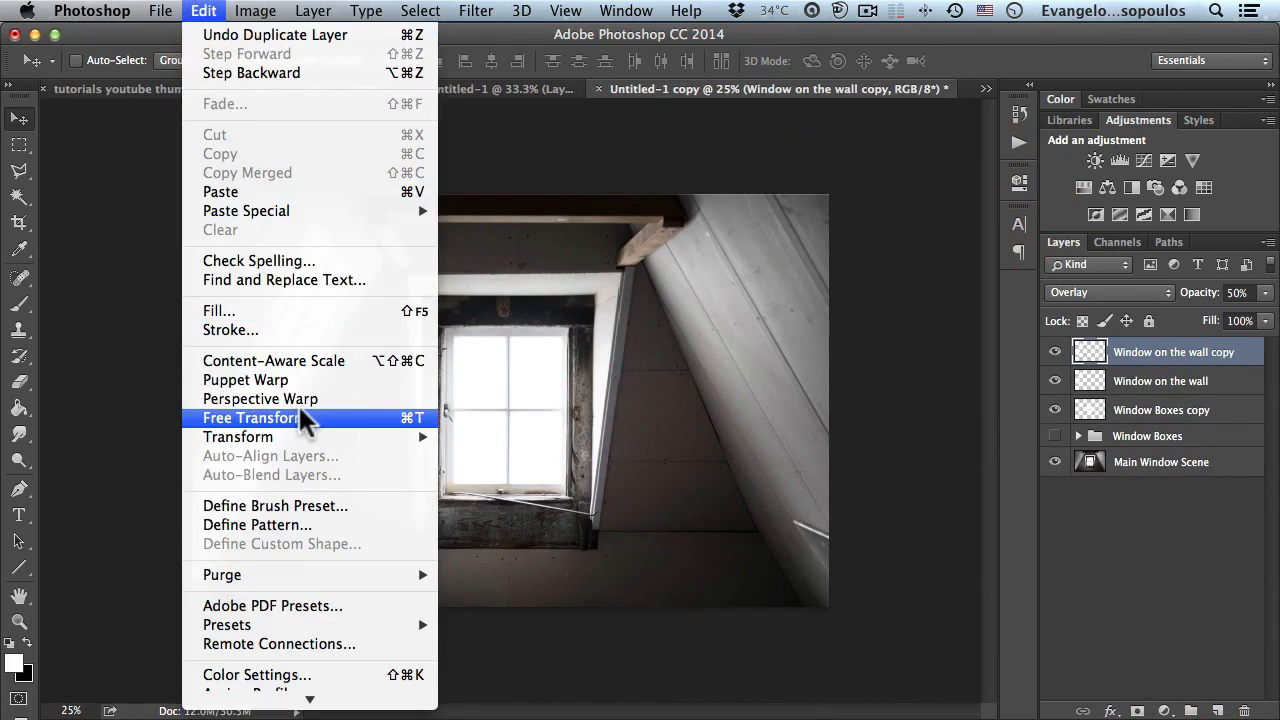
click(325, 416)
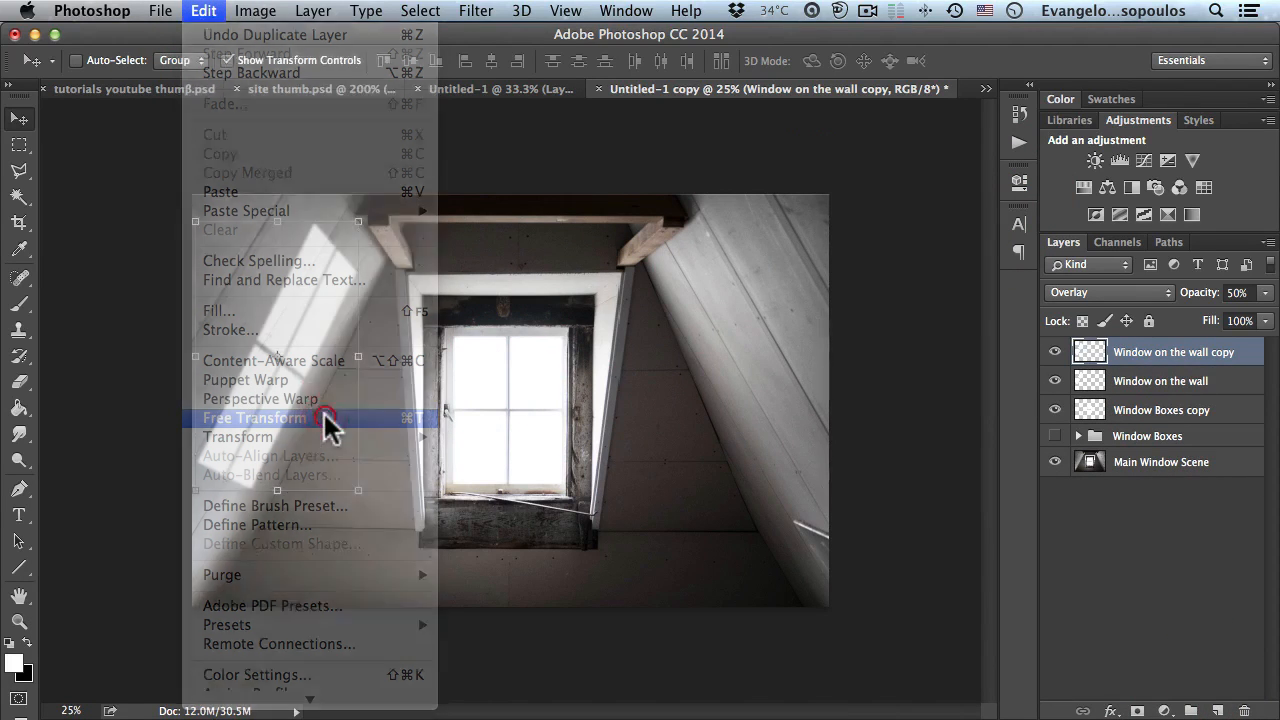
right_click(292, 310)
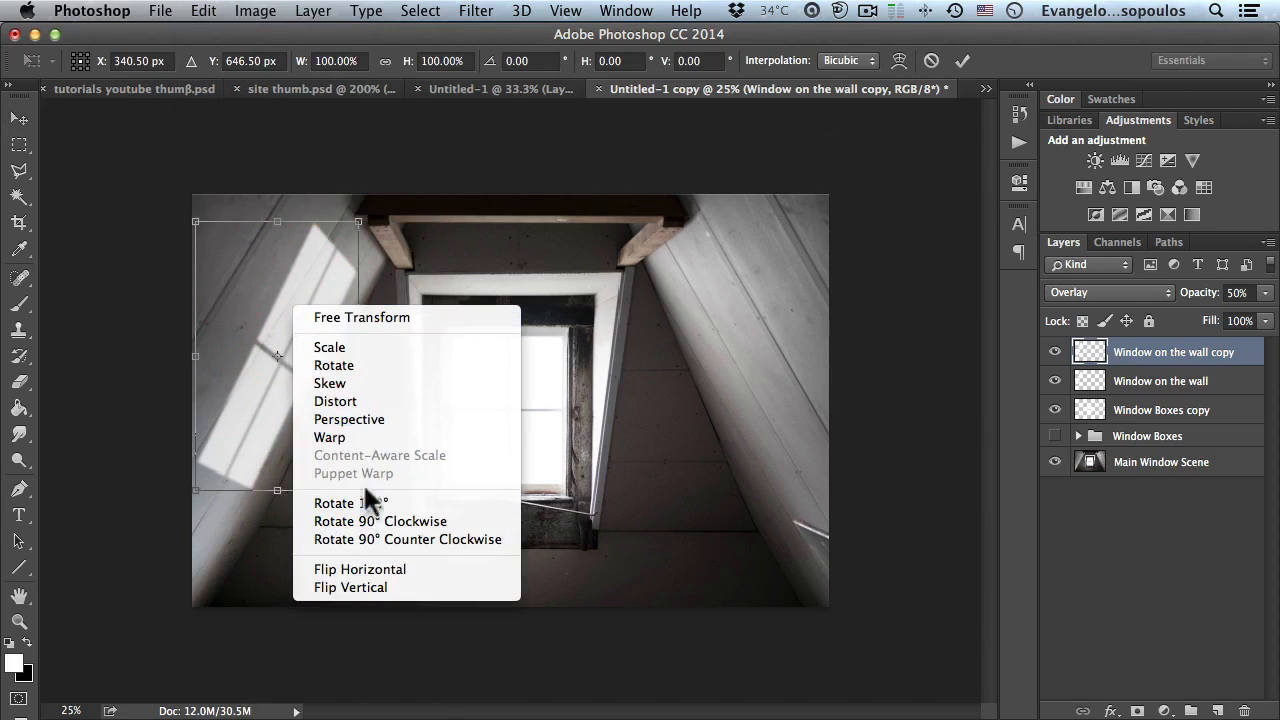
click(395, 570)
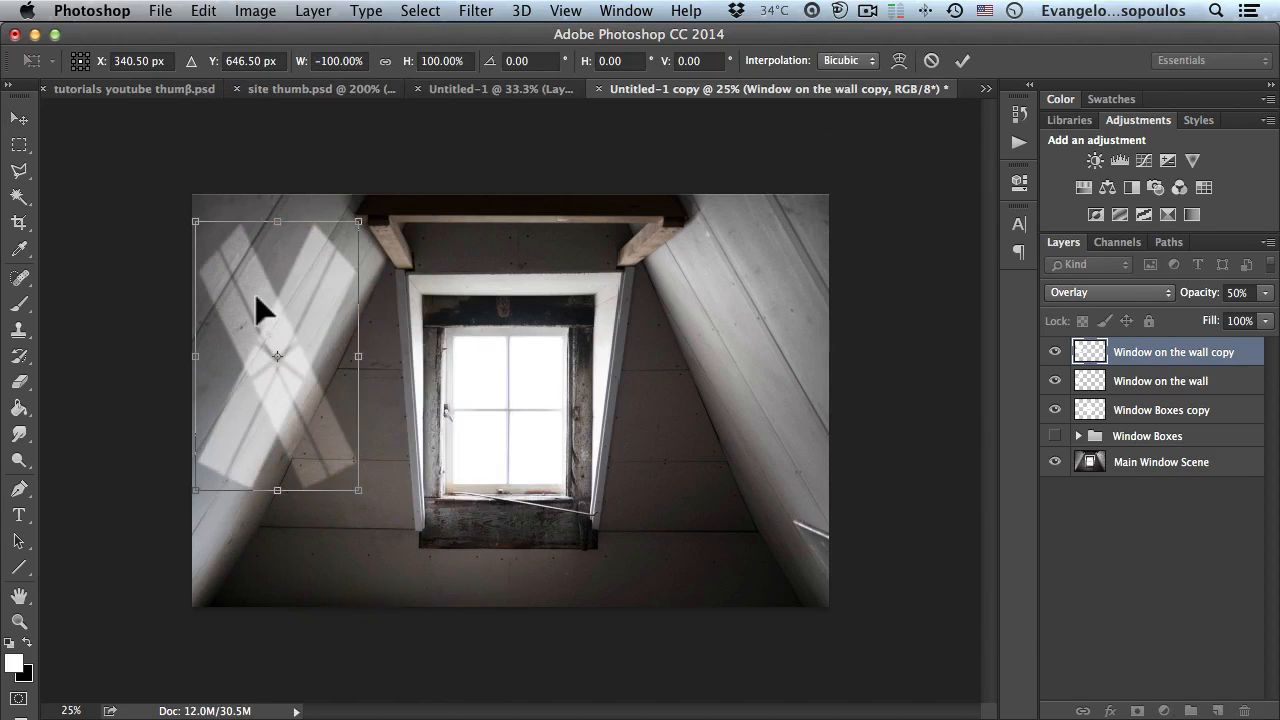
drag(257, 309, 748, 314)
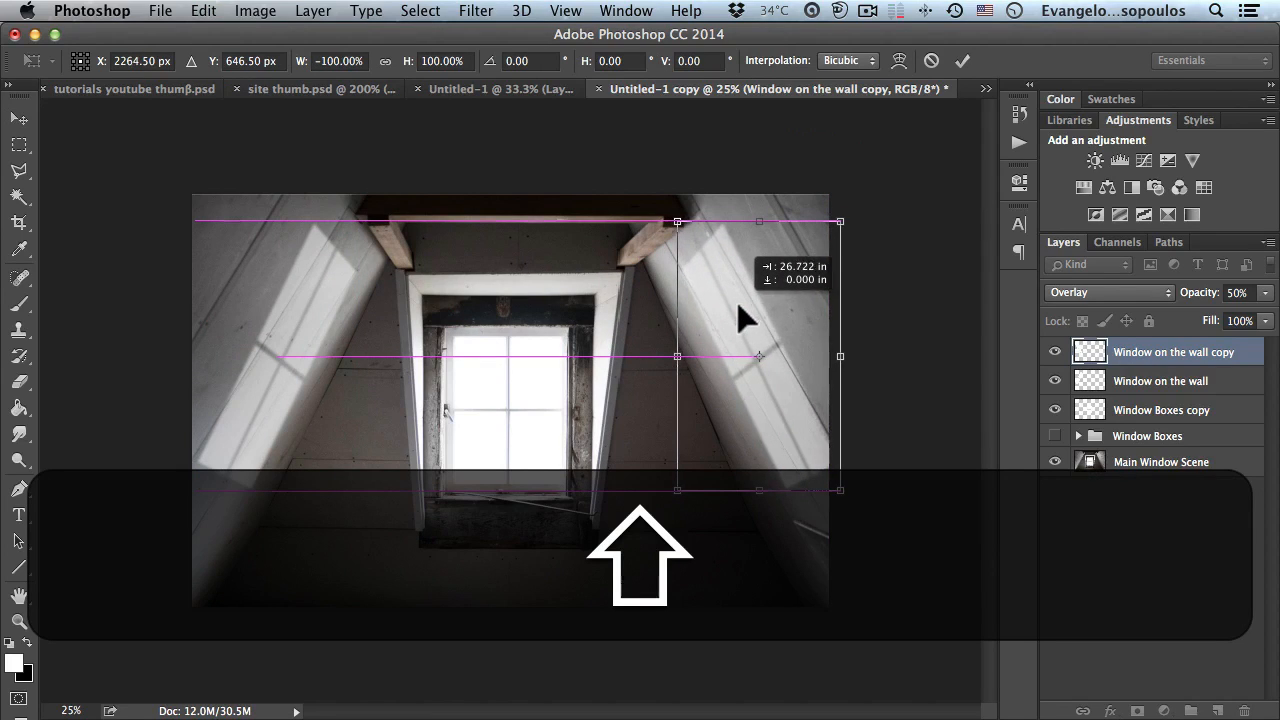
click(962, 61)
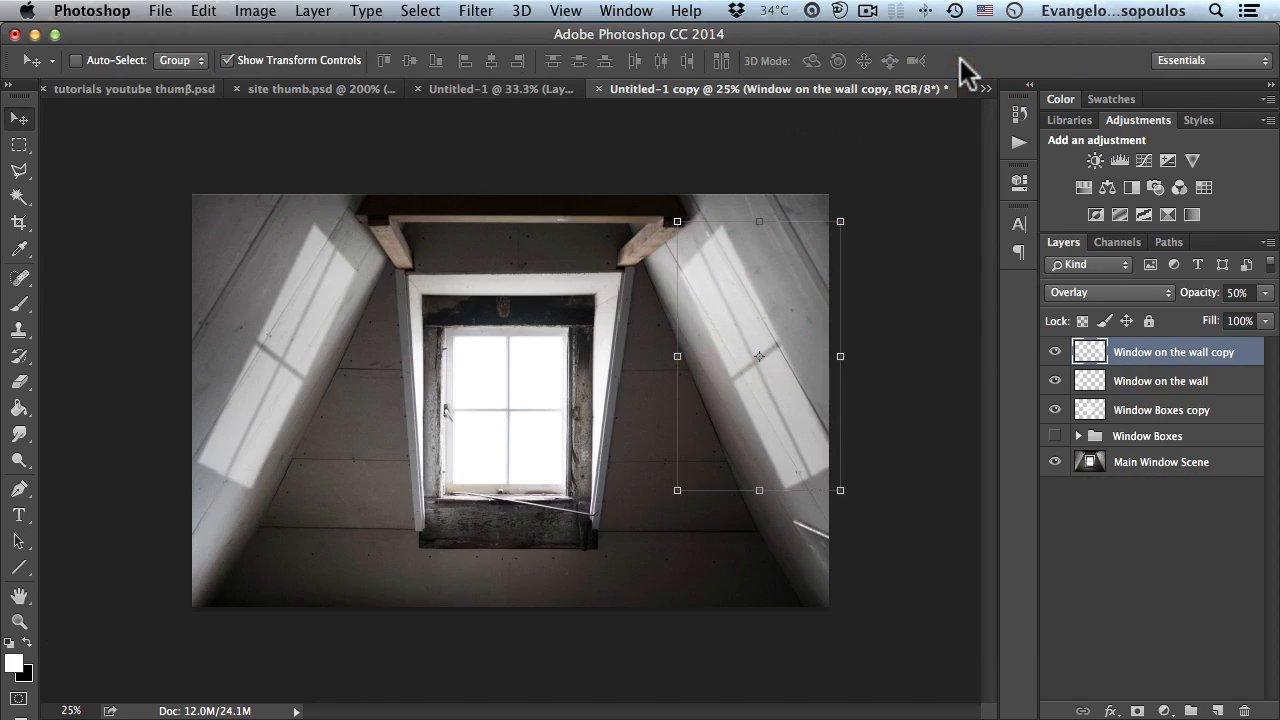
Step: Group the Window on the wall layer with its copy and name the group Side Windows
key(shift)
shift+click(1166, 382)
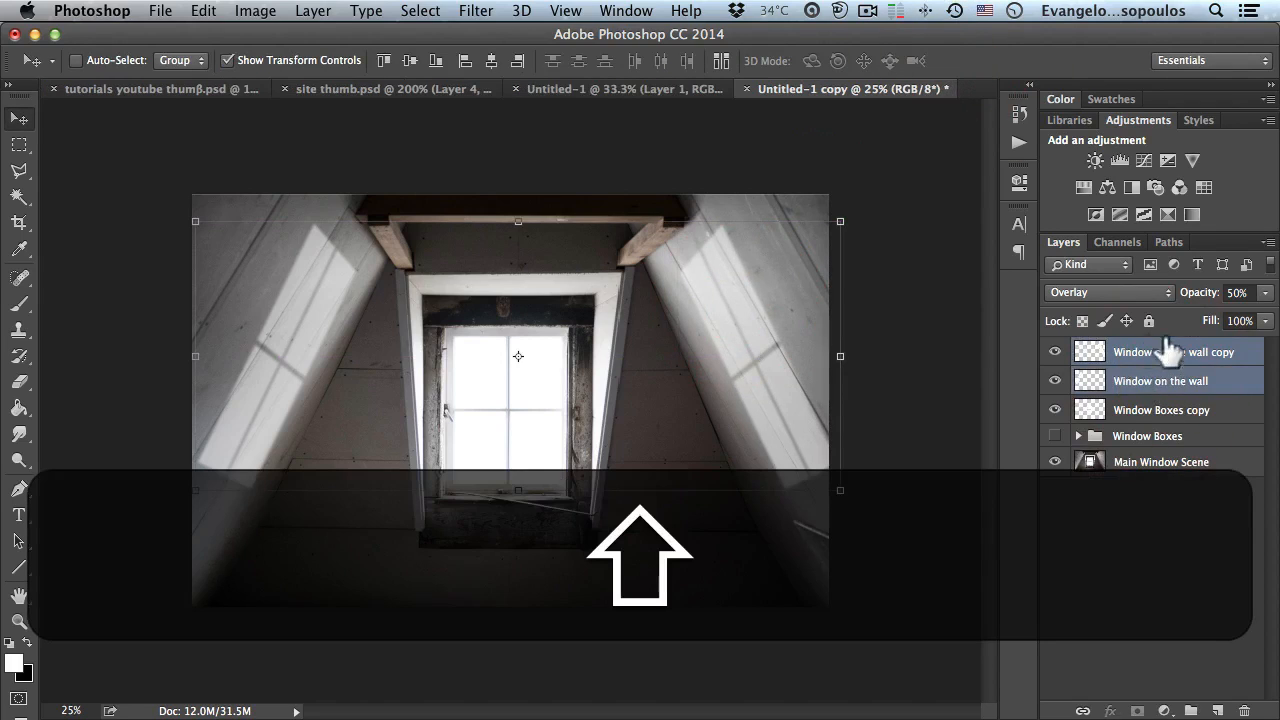
key(super)
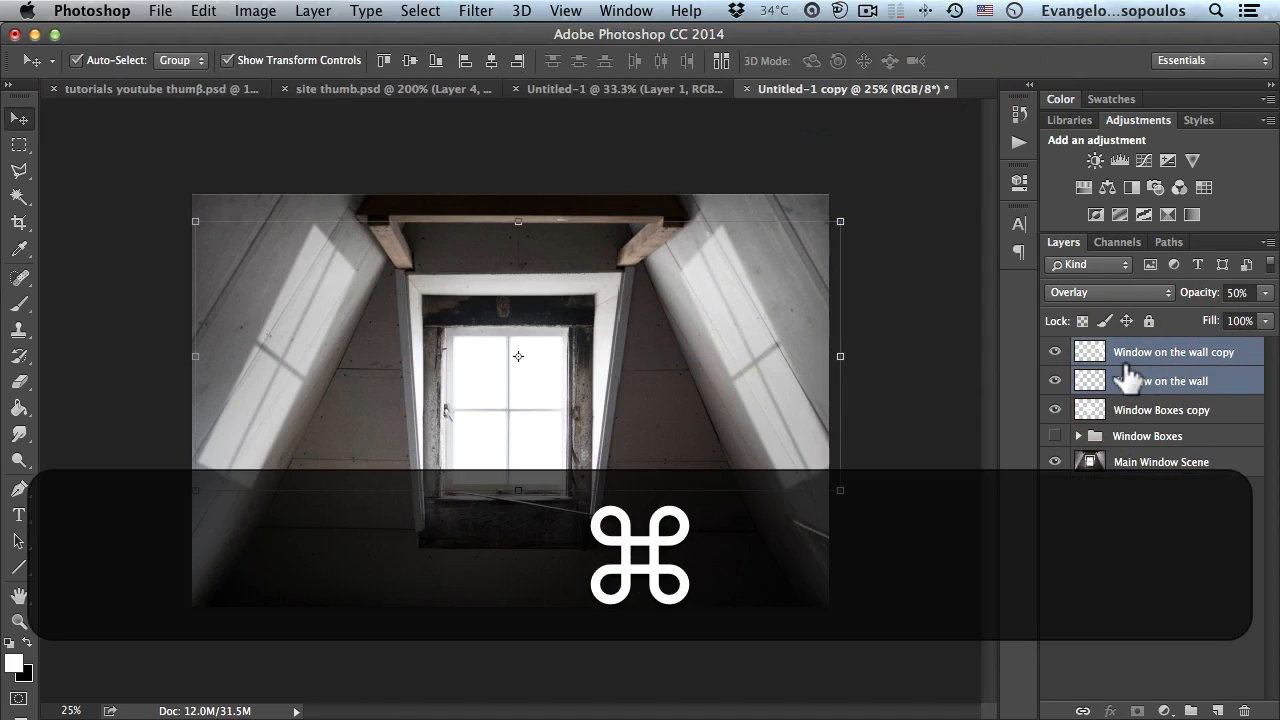
key(super+g)
double_click(1135, 349)
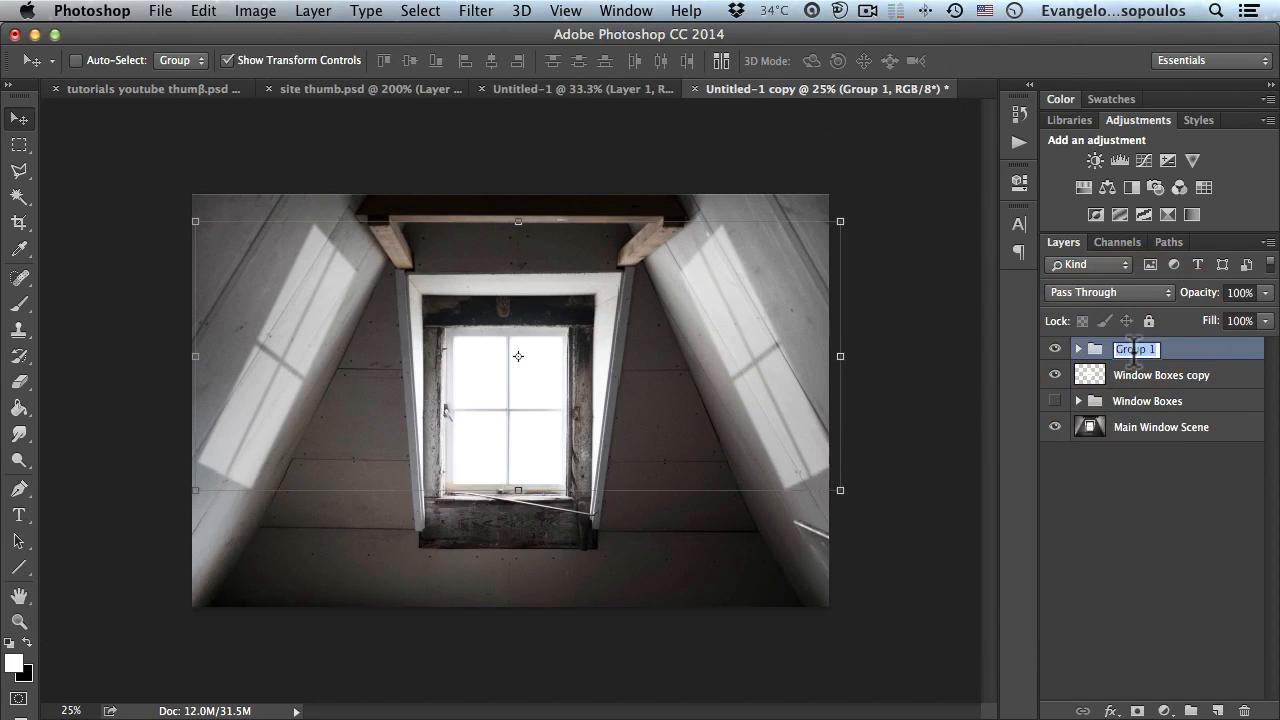
text(Side Wind)
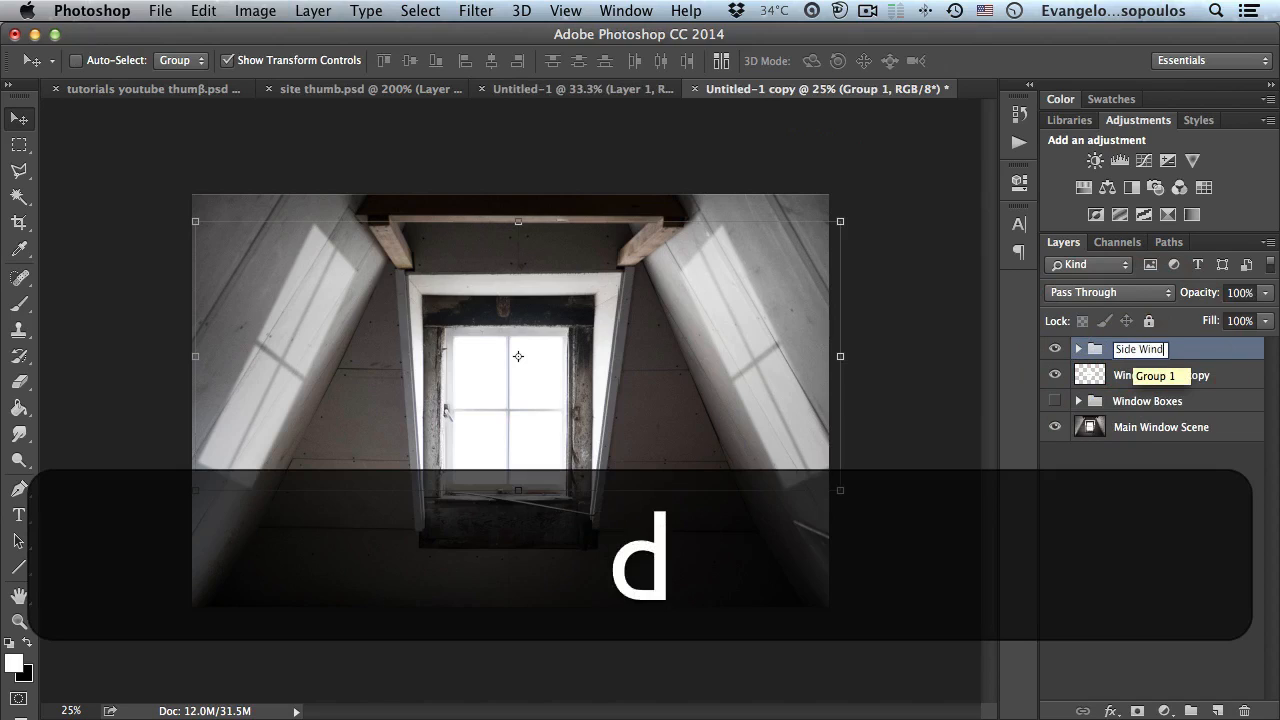
text(ow)
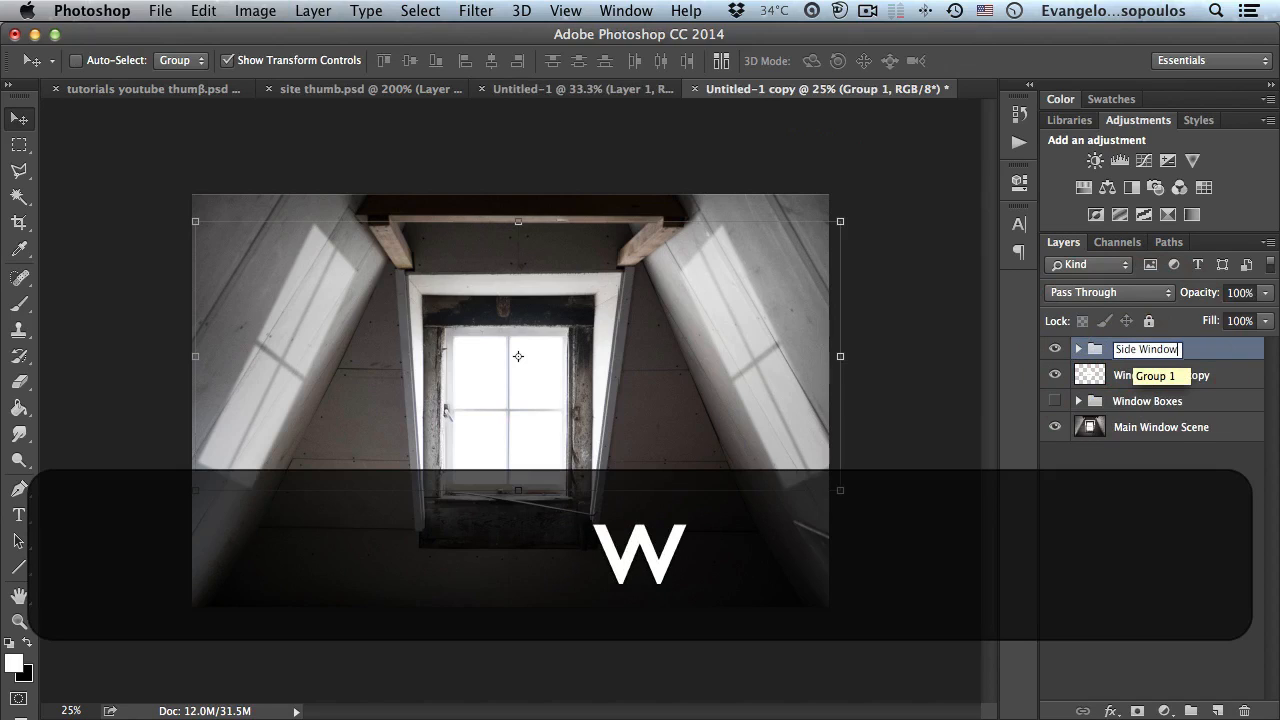
text(s)
key(Return)
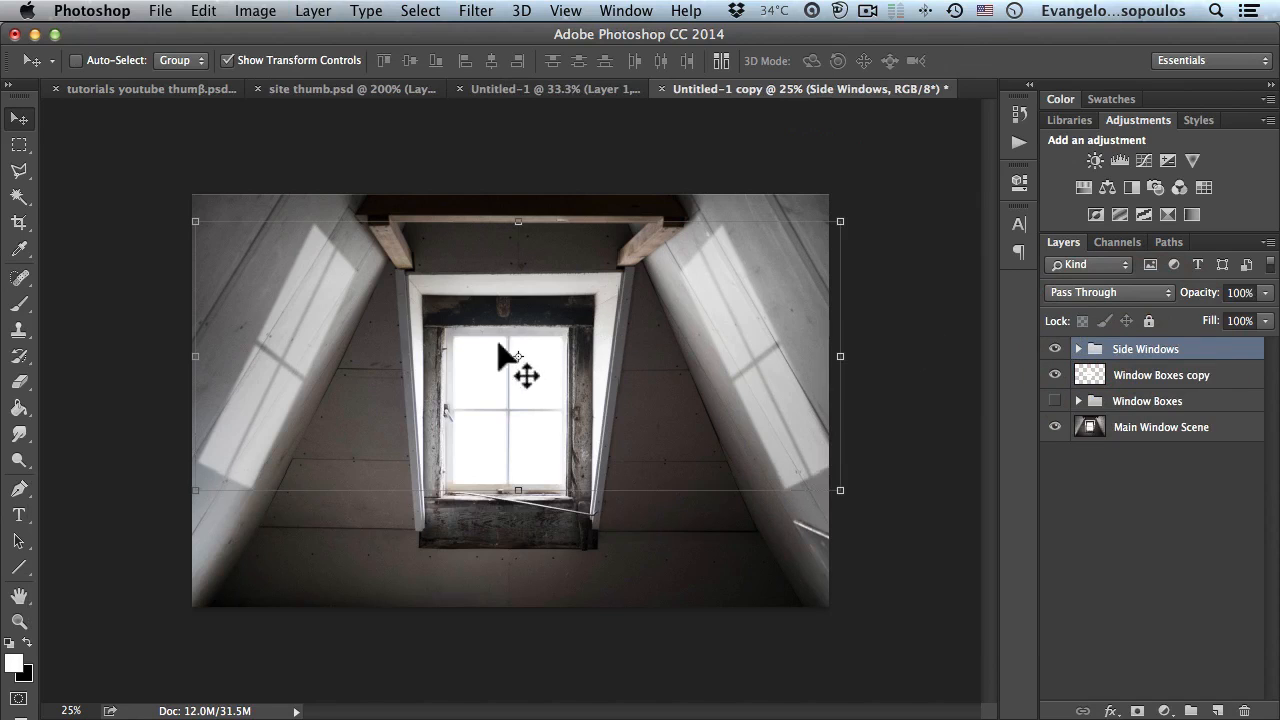
Step: Look at the finished light effect in the Untitled-1 document and return to Untitled-1 copy
click(552, 93)
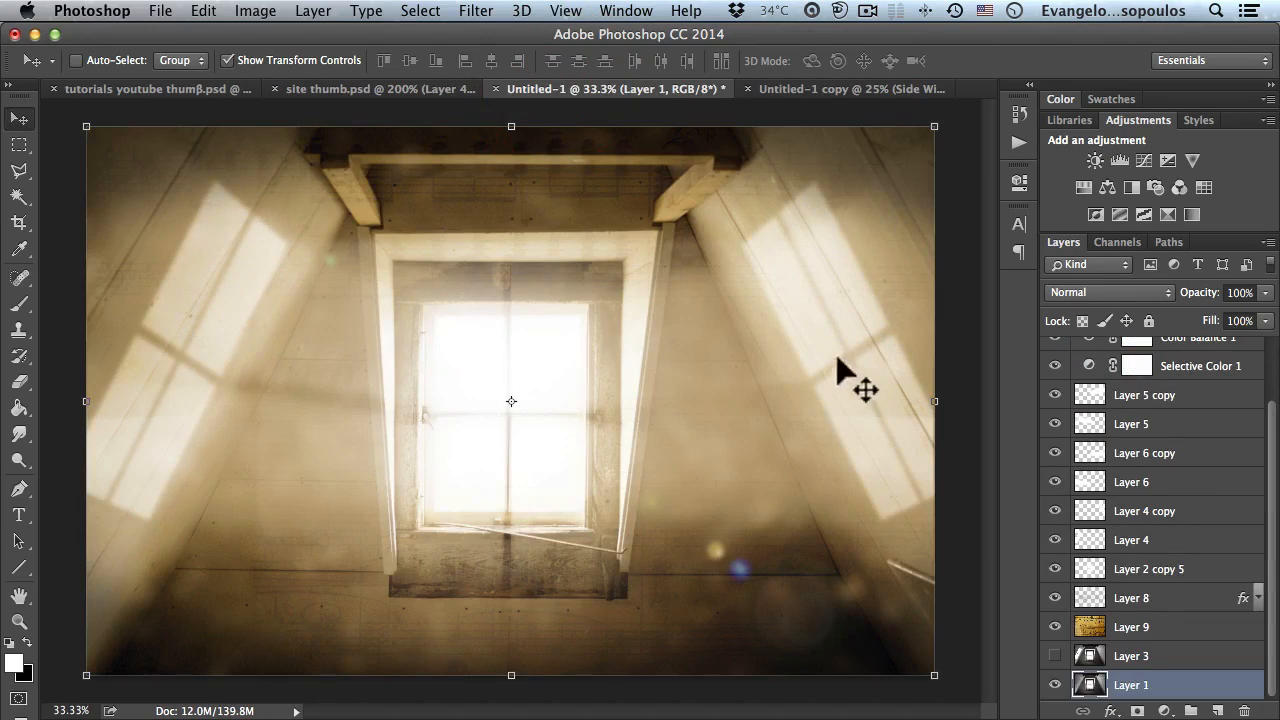
click(820, 88)
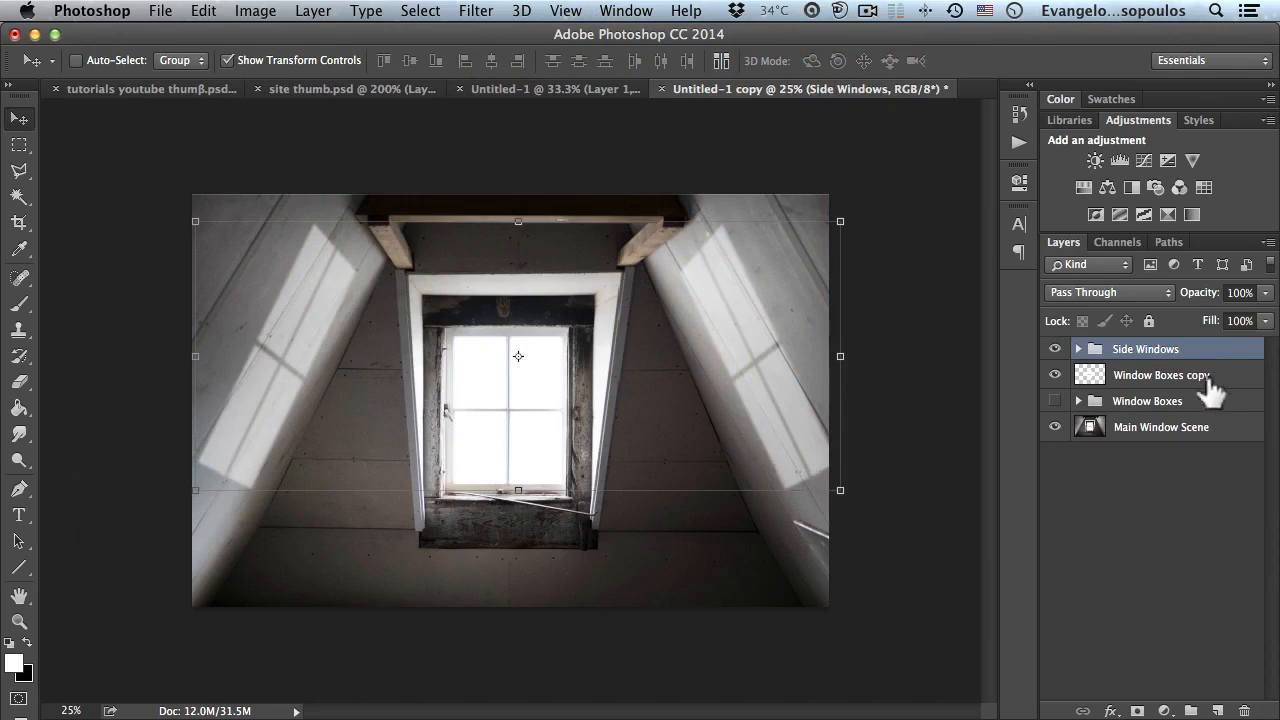
Step: Make the Window Boxes group visible and check which window pane each of its four layers covers
click(1140, 380)
click(1137, 401)
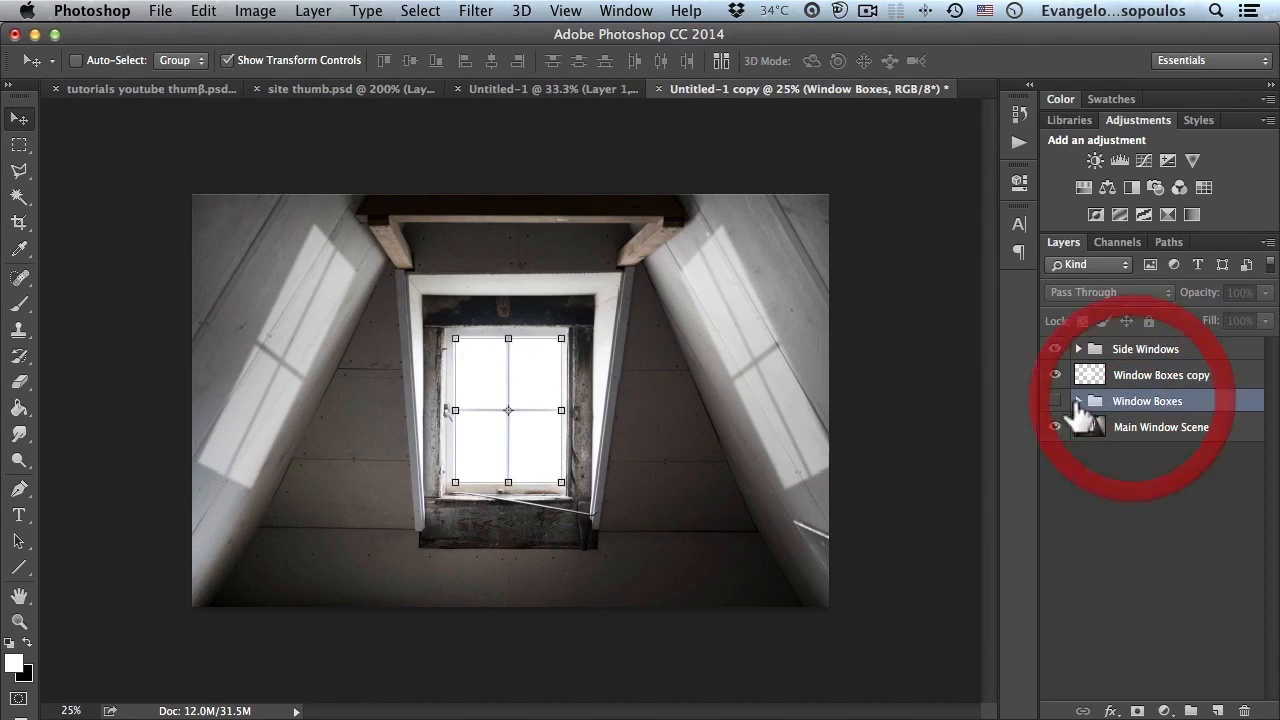
click(1078, 401)
click(1140, 427)
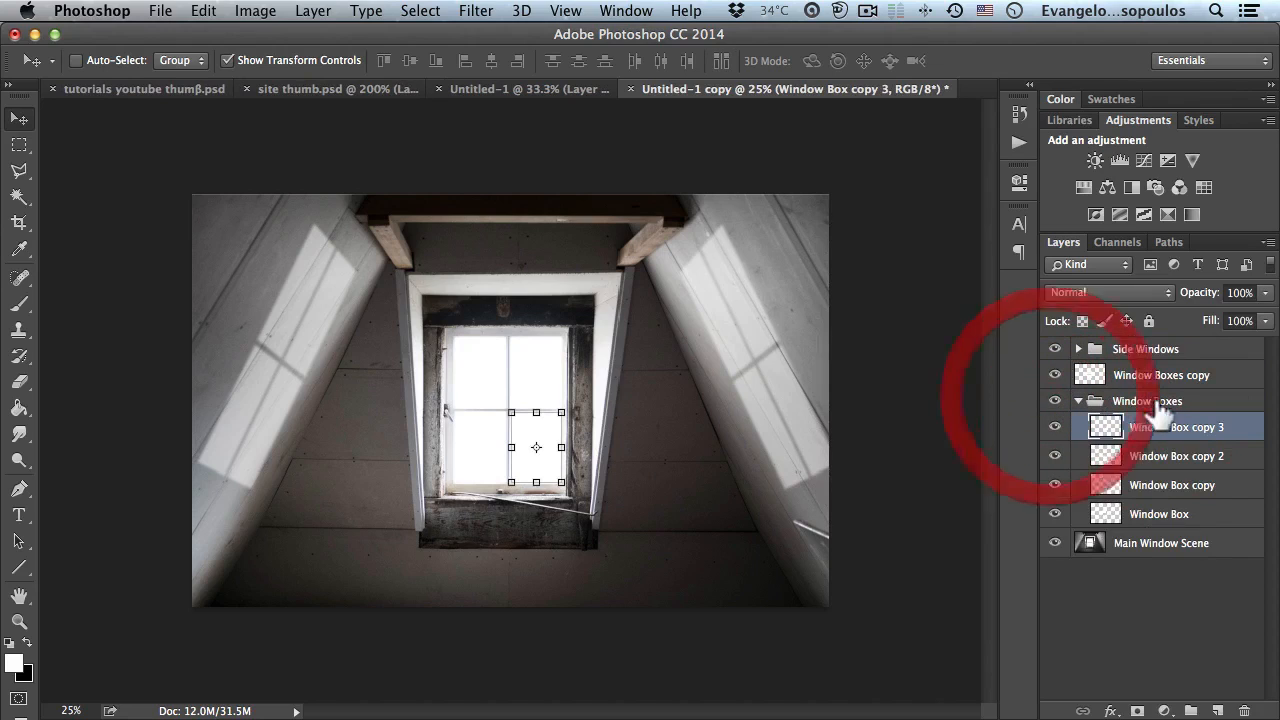
click(1105, 457)
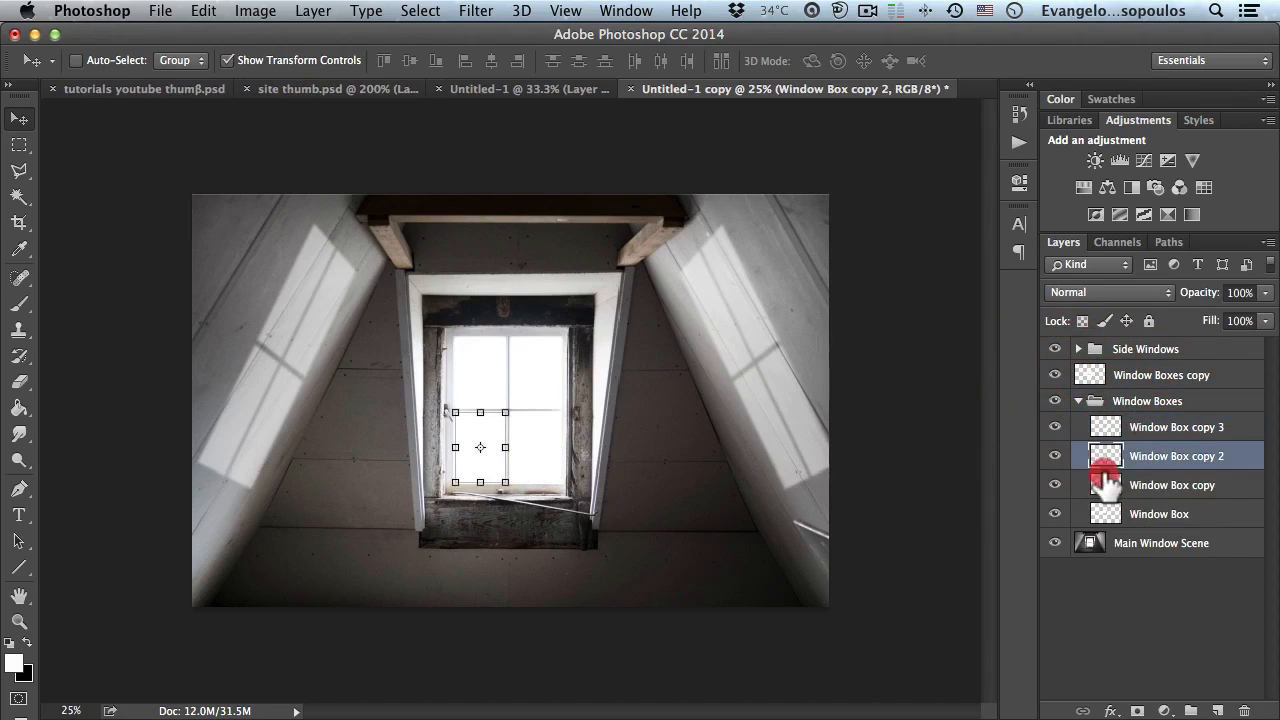
click(1105, 485)
click(1105, 514)
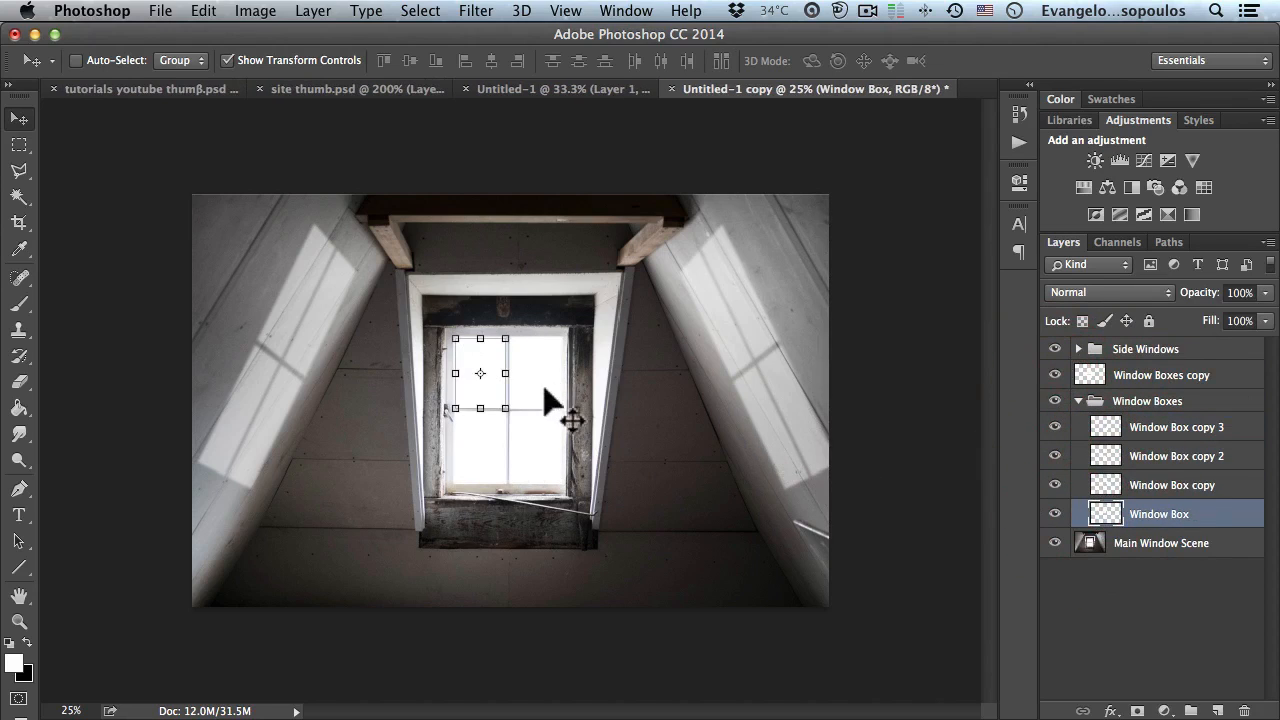
key(super+plus)
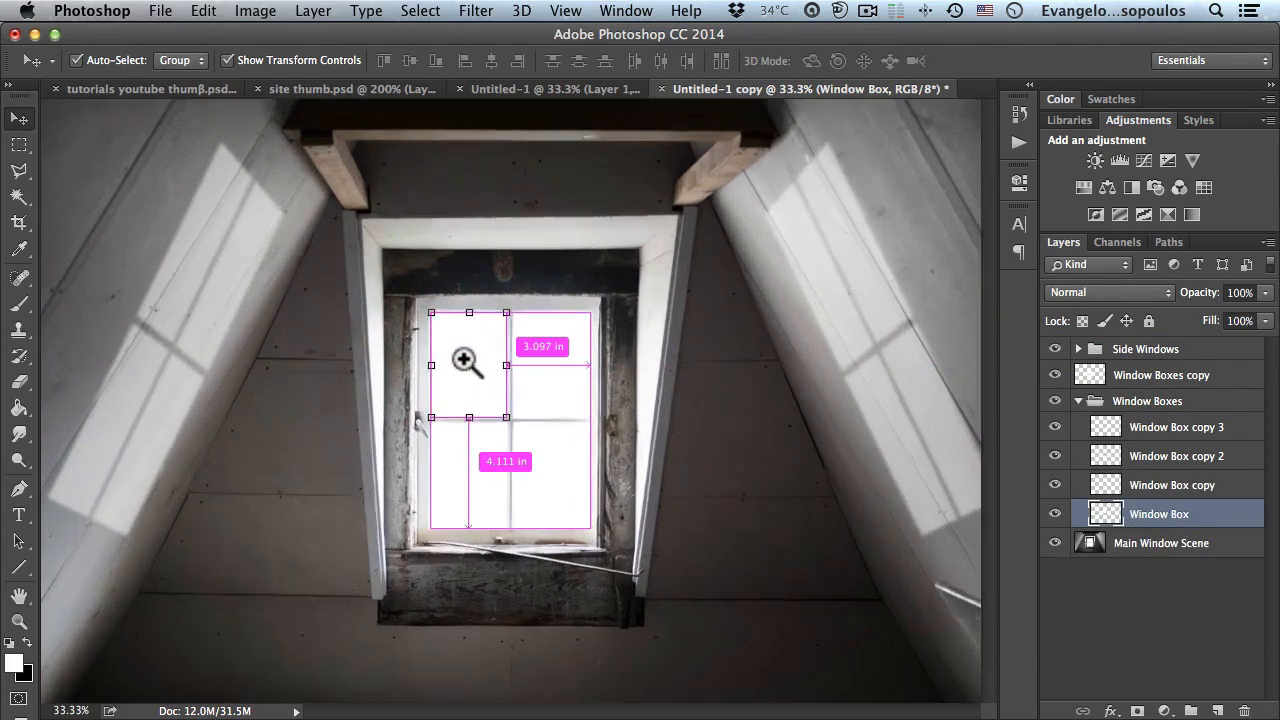
super+click(463, 359)
drag(463, 359, 586, 429)
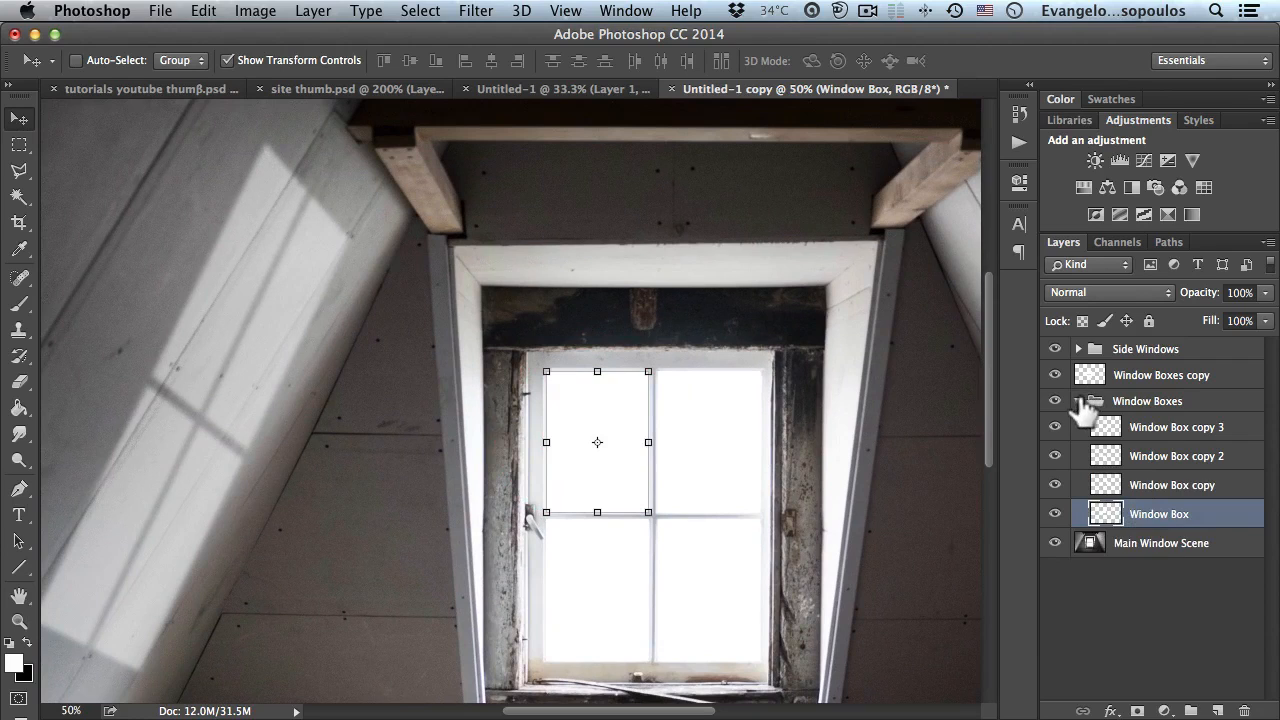
Step: Collapse the Window Boxes group, and add an empty layer above the Side Windows group for use with the Polygonal Lasso tool
click(1080, 401)
click(1088, 352)
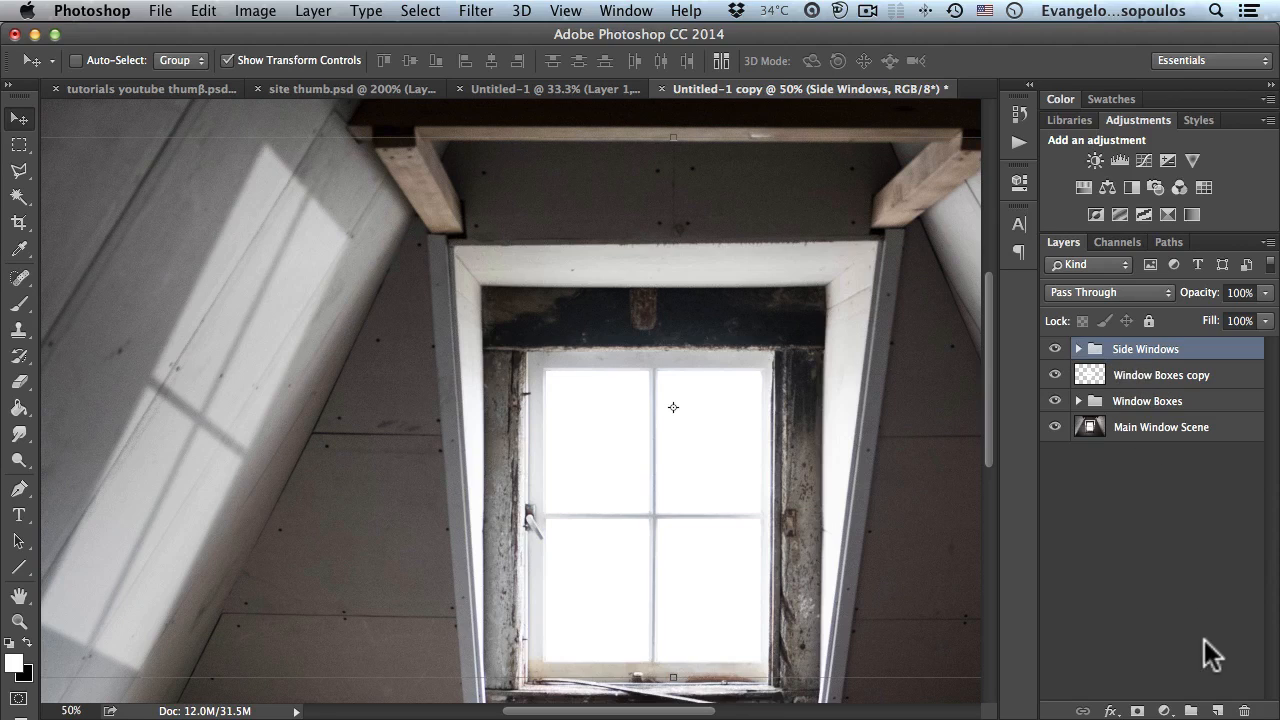
click(1217, 711)
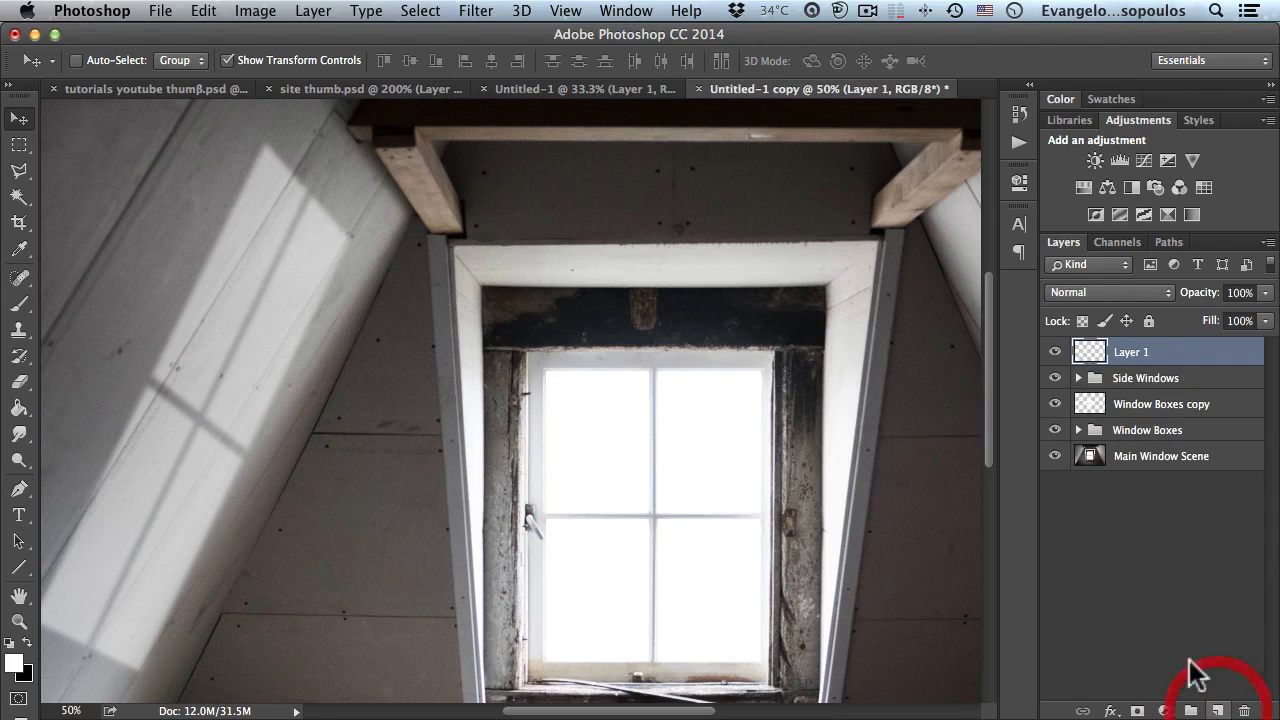
click(19, 172)
Step: Outline a trial polygonal selection over the light patch on the left wall and clear it
click(167, 195)
click(253, 192)
click(340, 296)
click(172, 333)
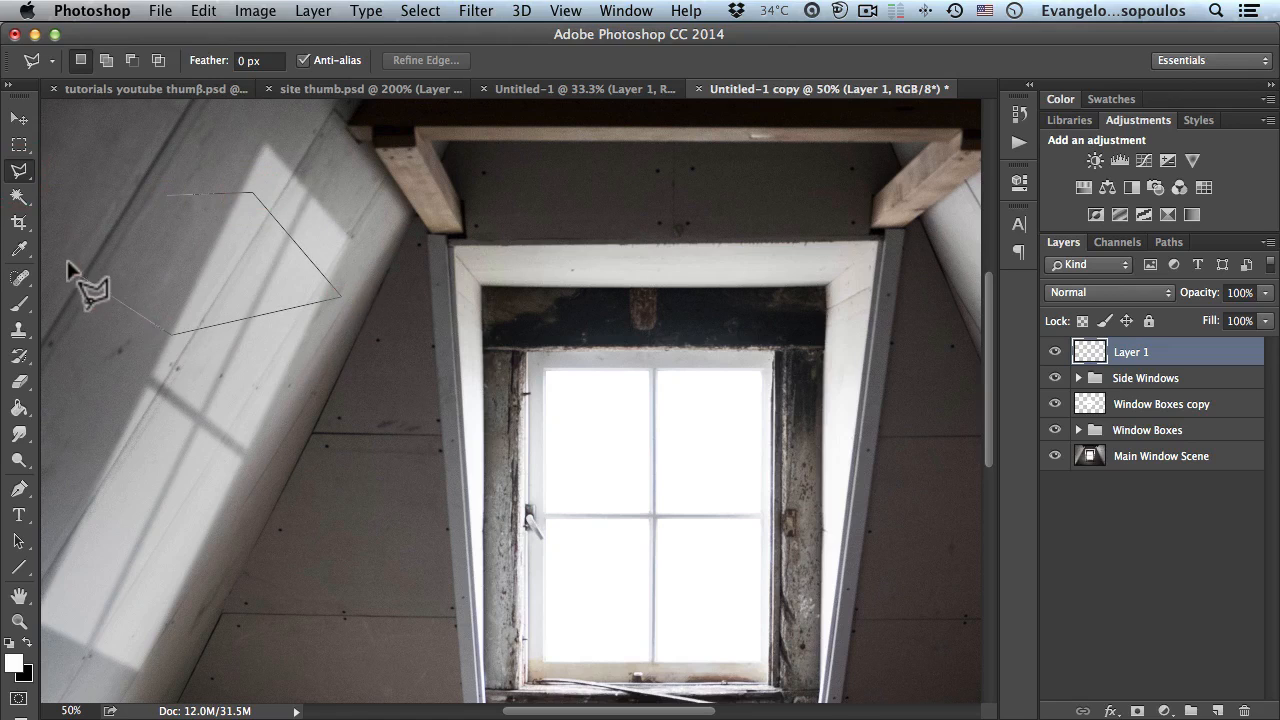
click(68, 255)
click(137, 186)
click(167, 196)
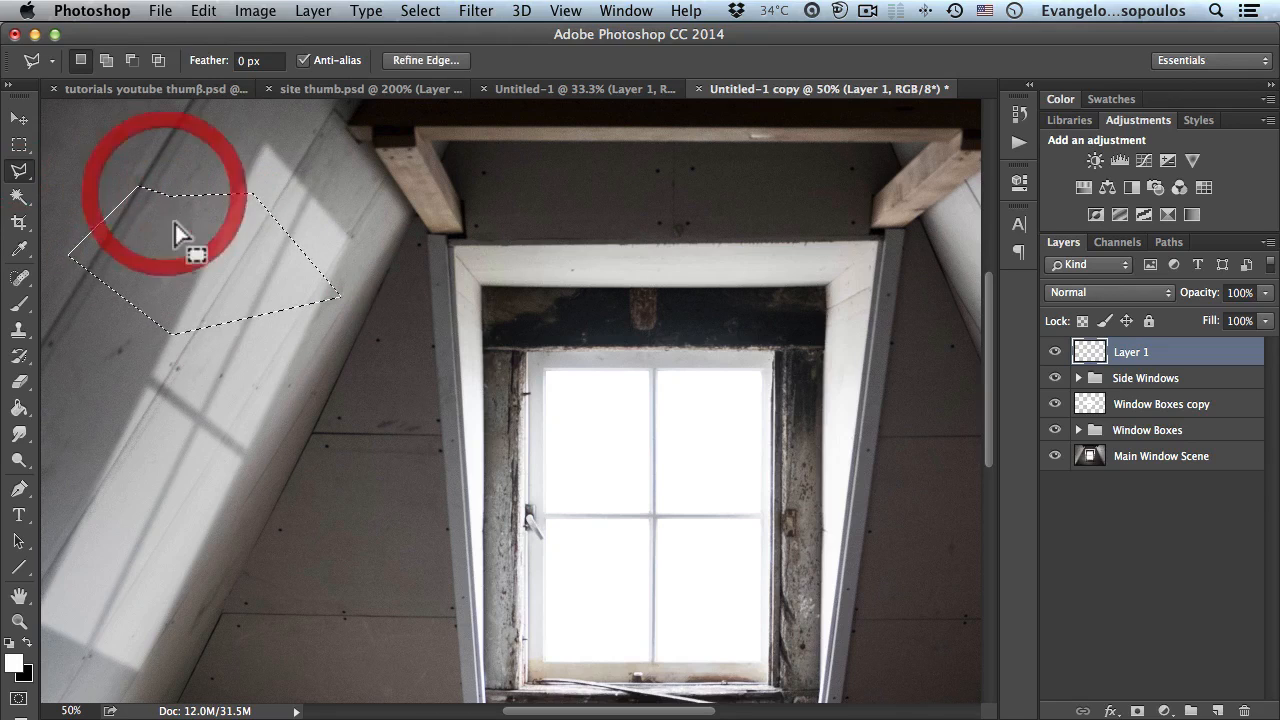
click(240, 358)
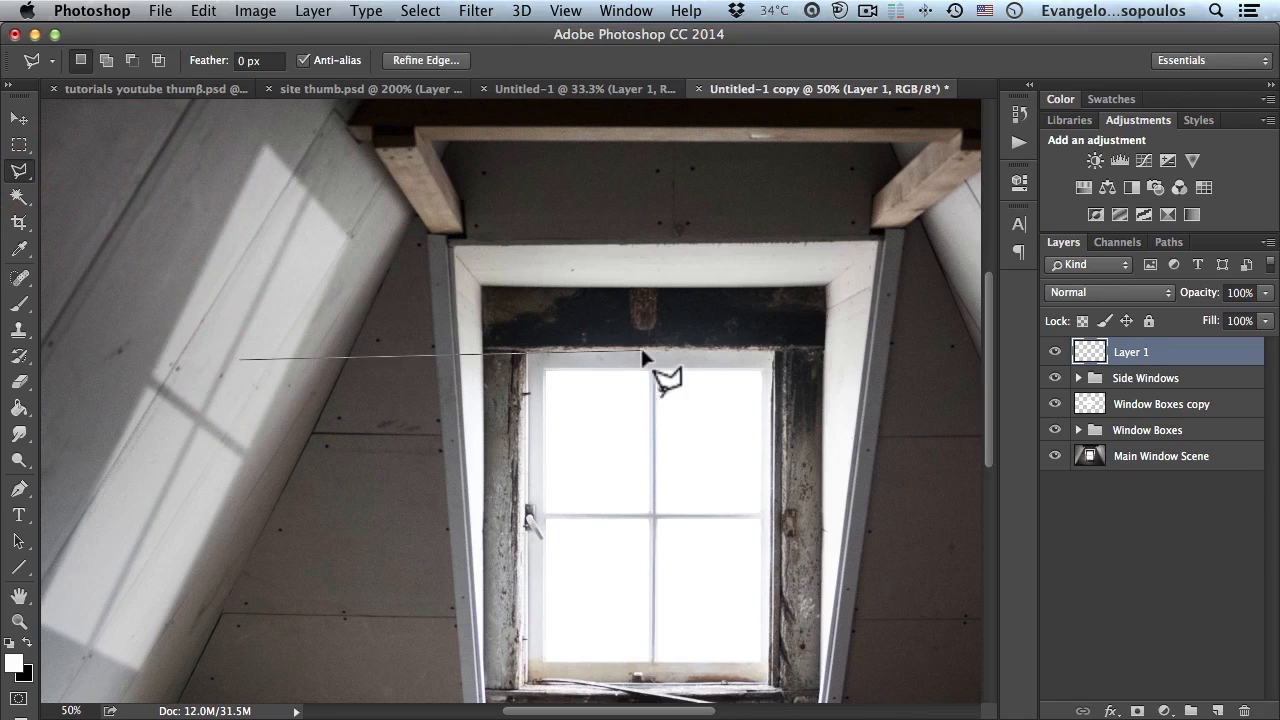
key(Escape)
key(super+d)
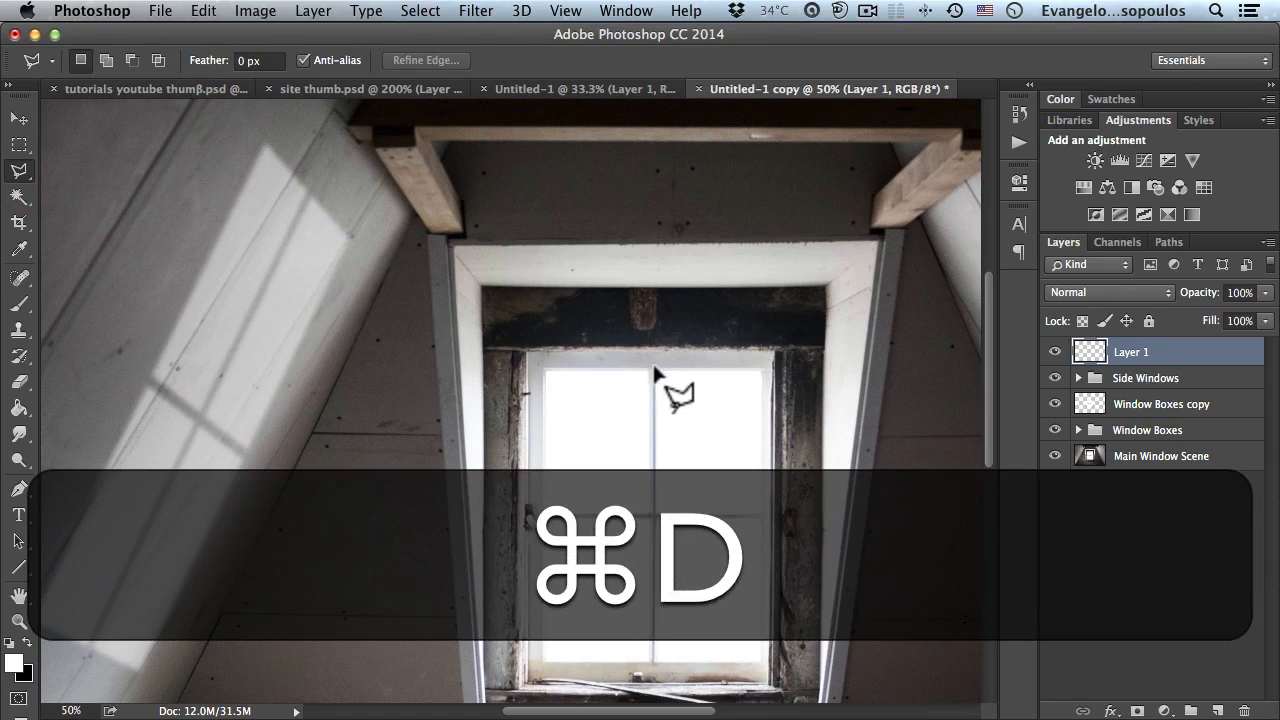
Step: Outline a polygonal lasso selection joining the window's upper-left pane to the upper half of the light patch on the left wall
click(650, 372)
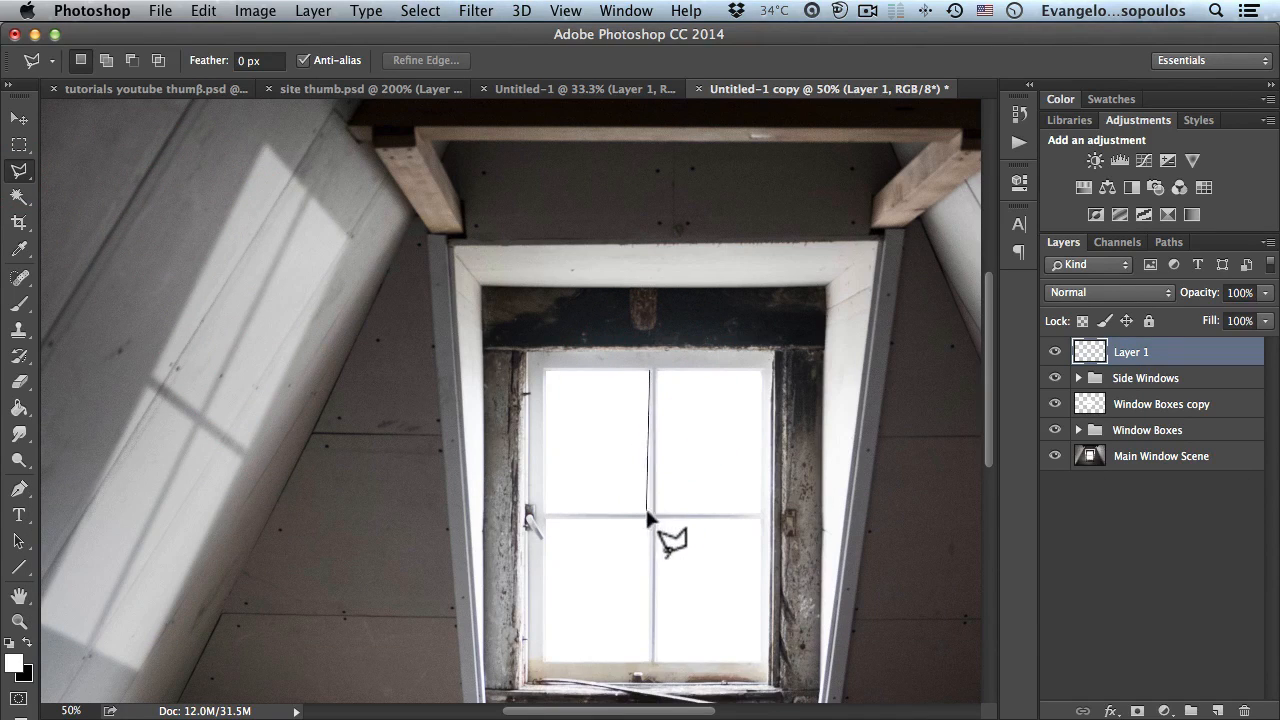
click(650, 512)
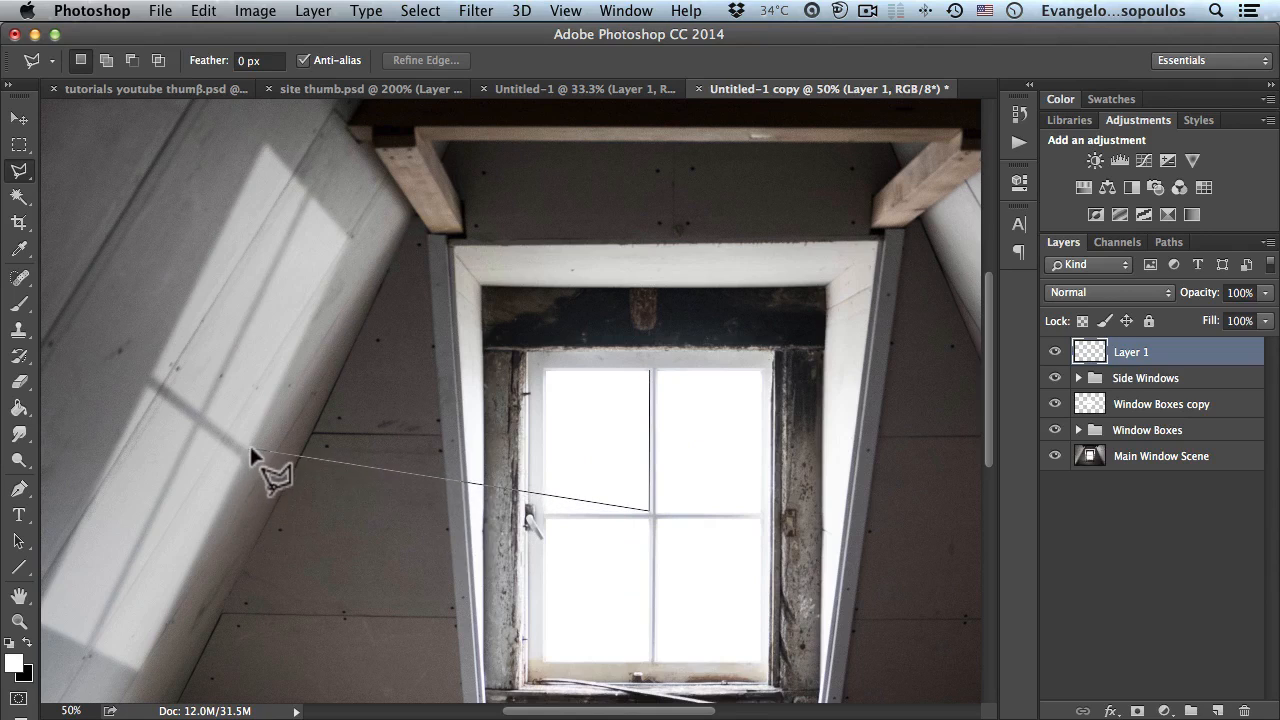
click(530, 512)
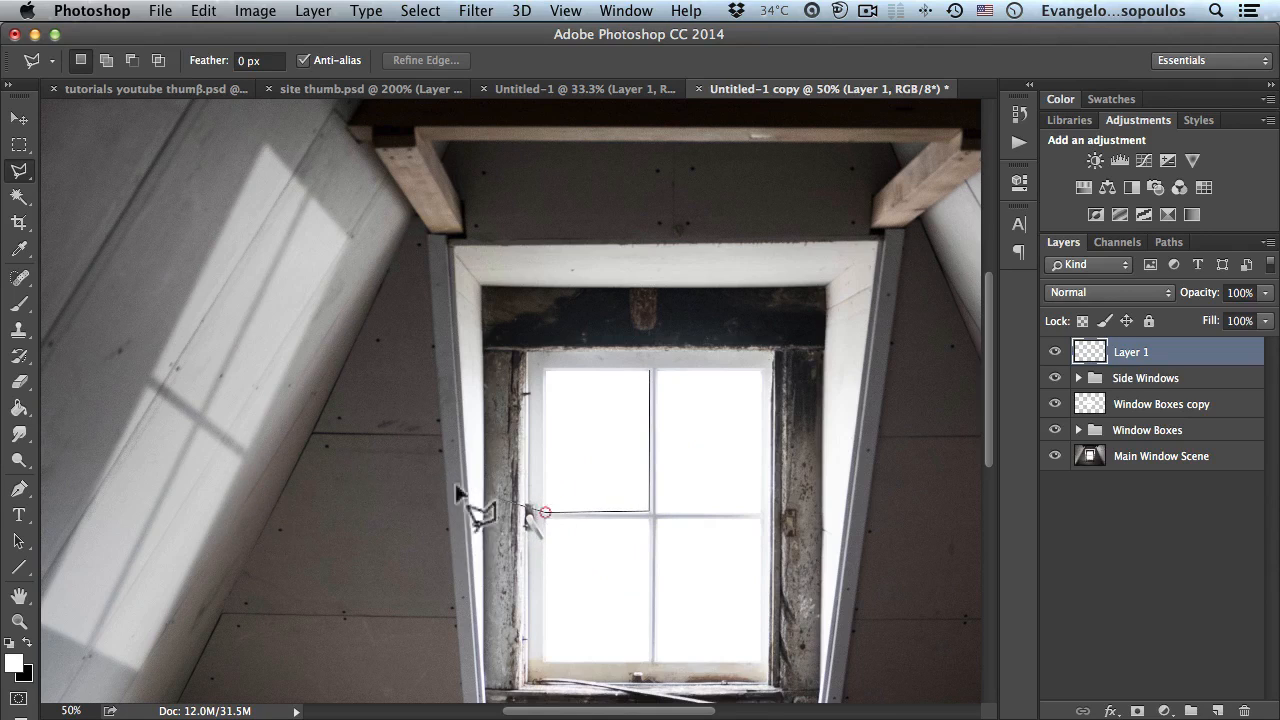
click(248, 452)
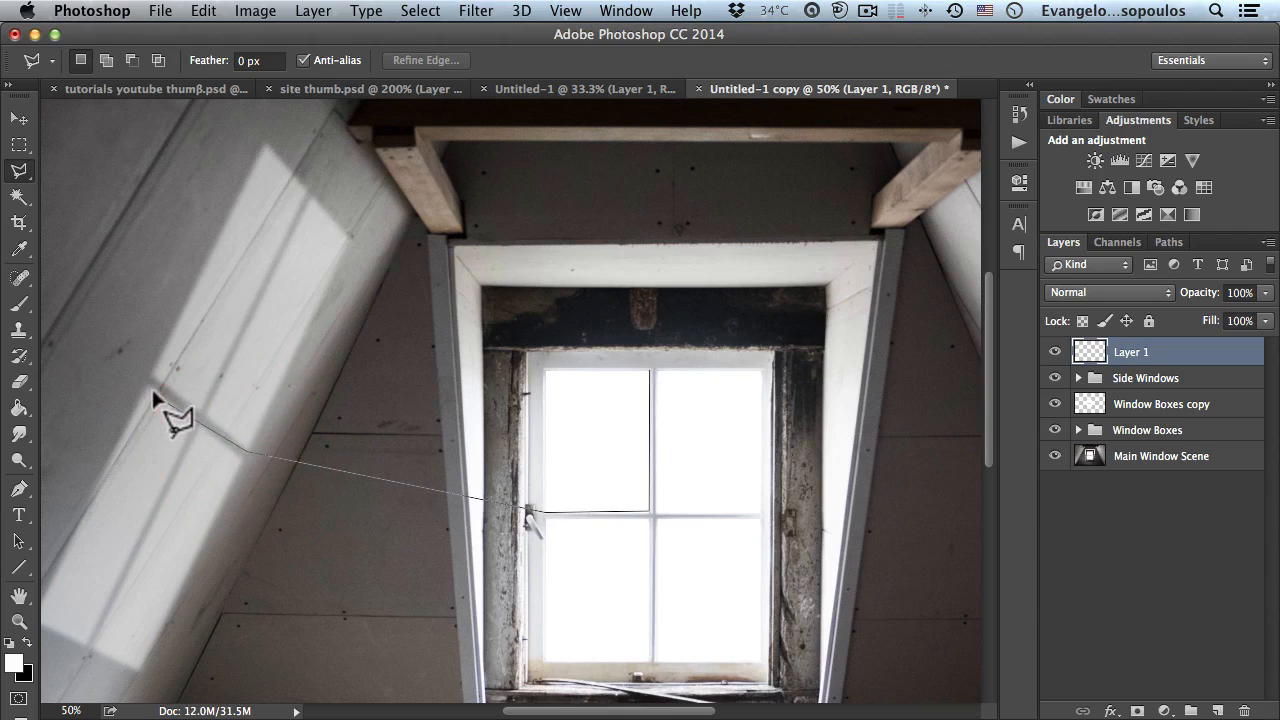
click(154, 380)
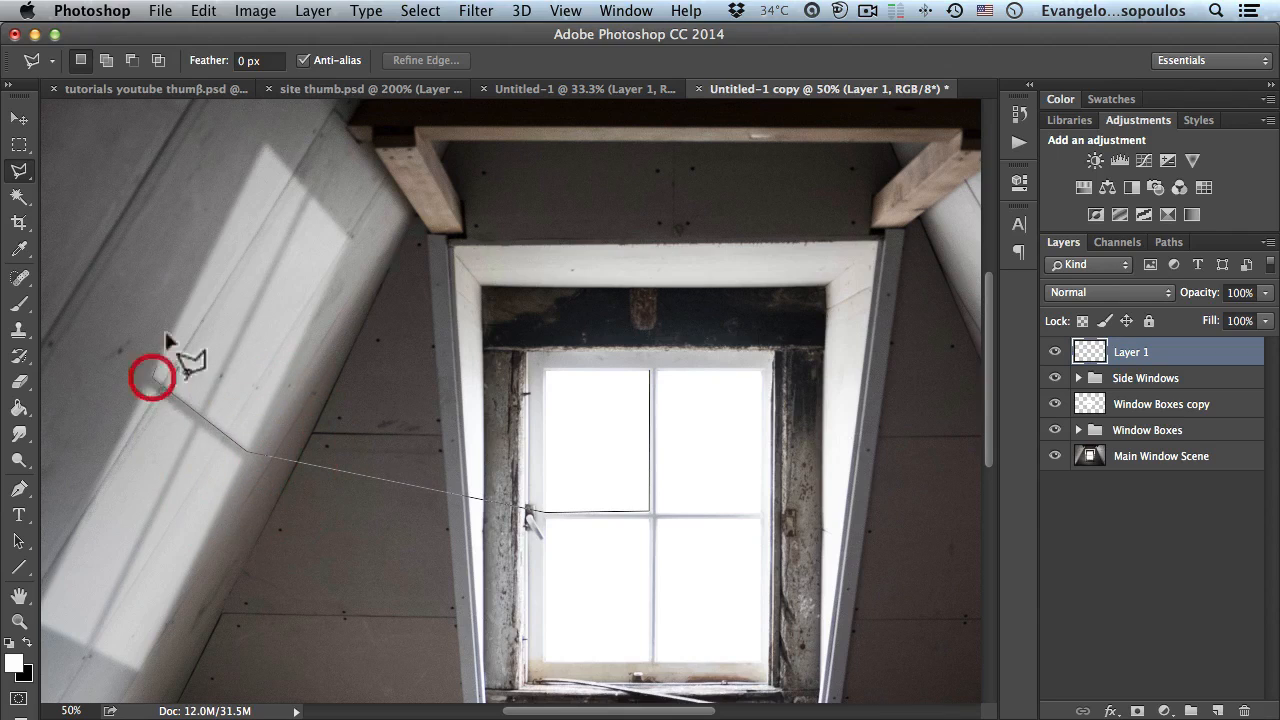
click(265, 149)
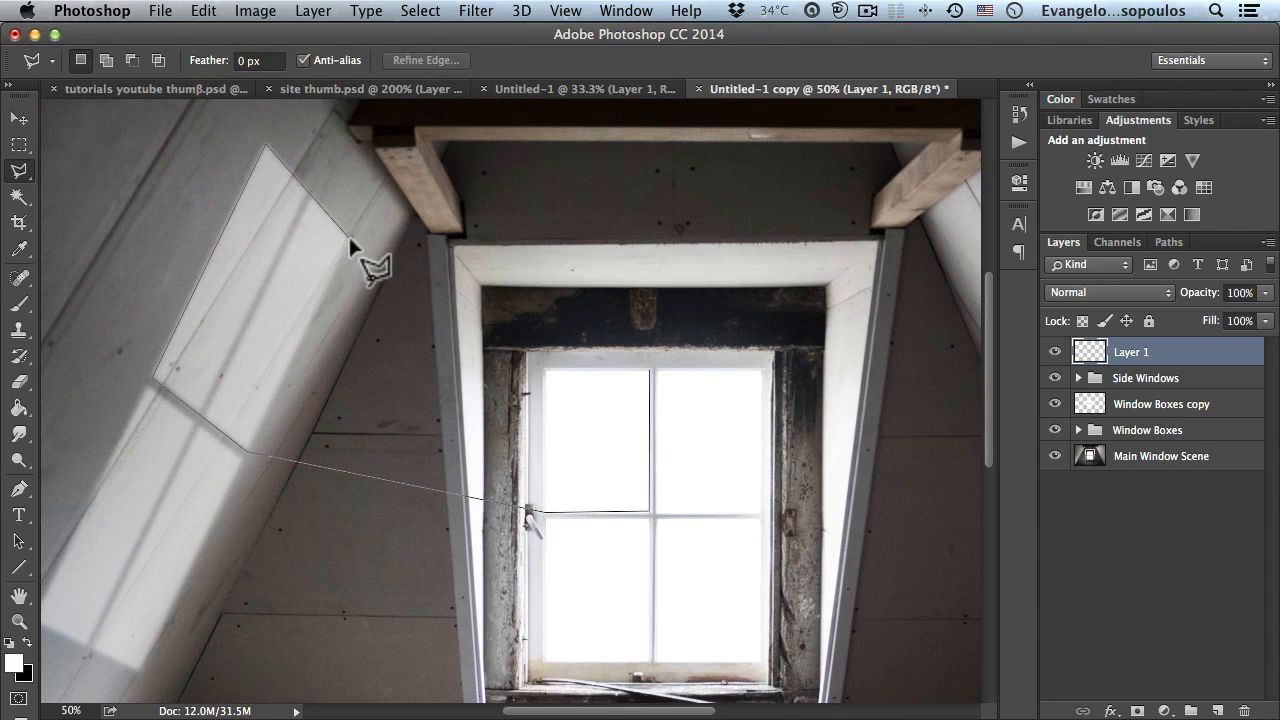
click(349, 240)
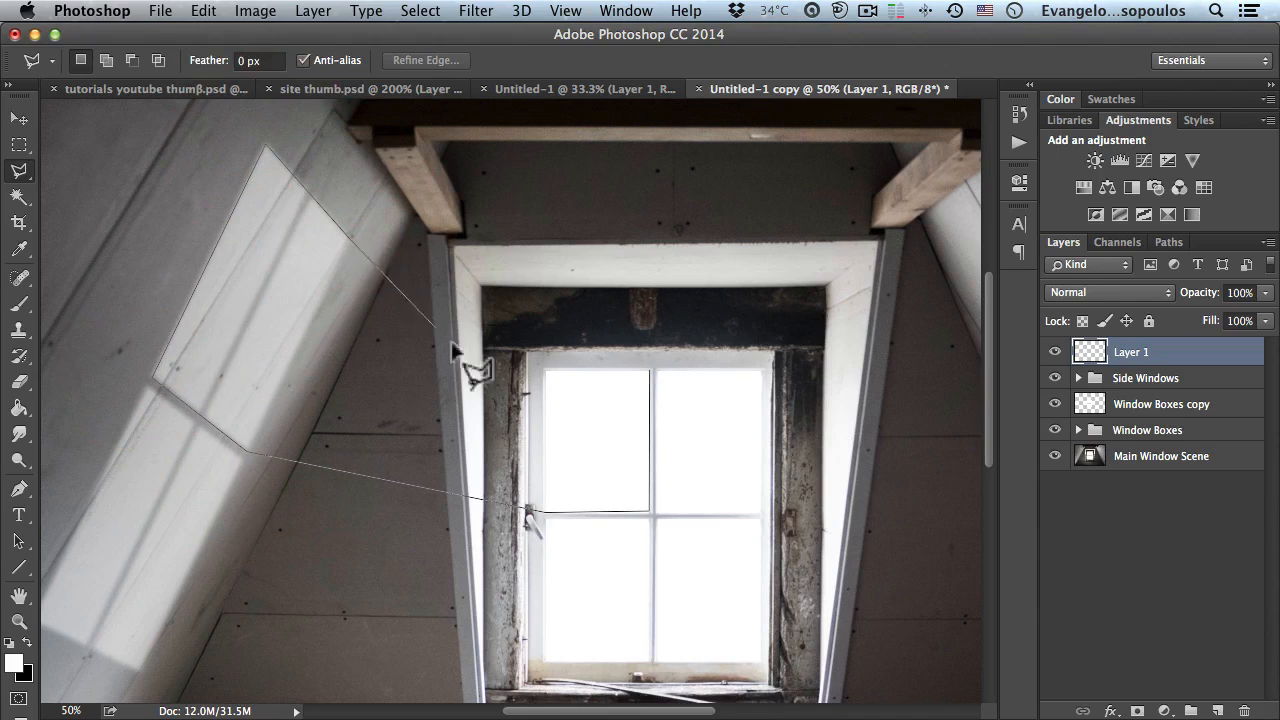
click(544, 371)
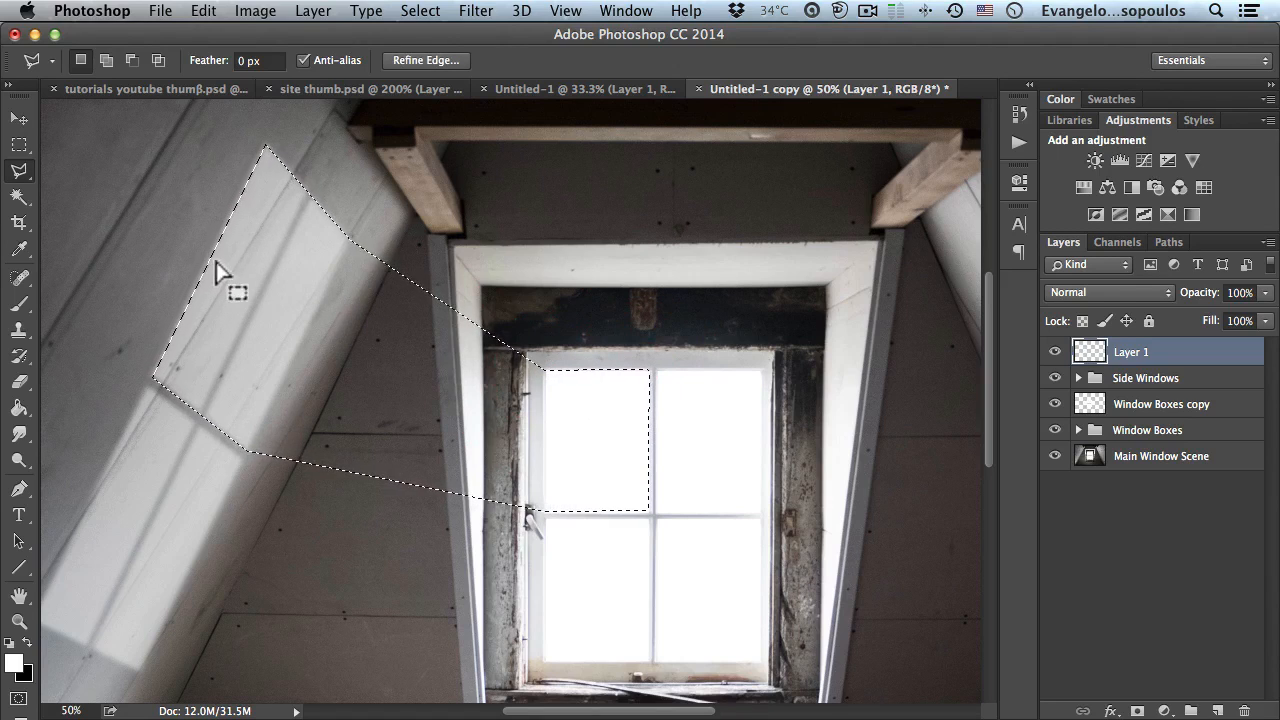
Step: Rename Layer 1 as Left Window Shine
click(1055, 352)
click(1055, 352)
double_click(1133, 352)
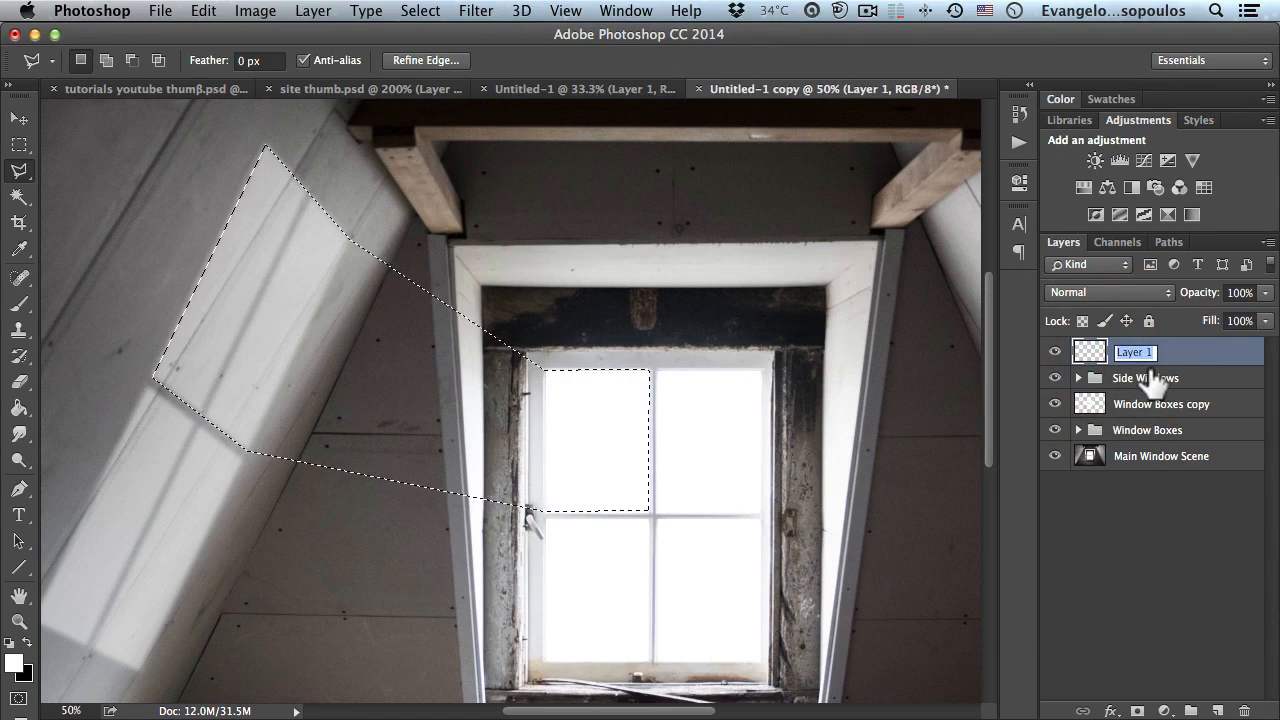
text(Left)
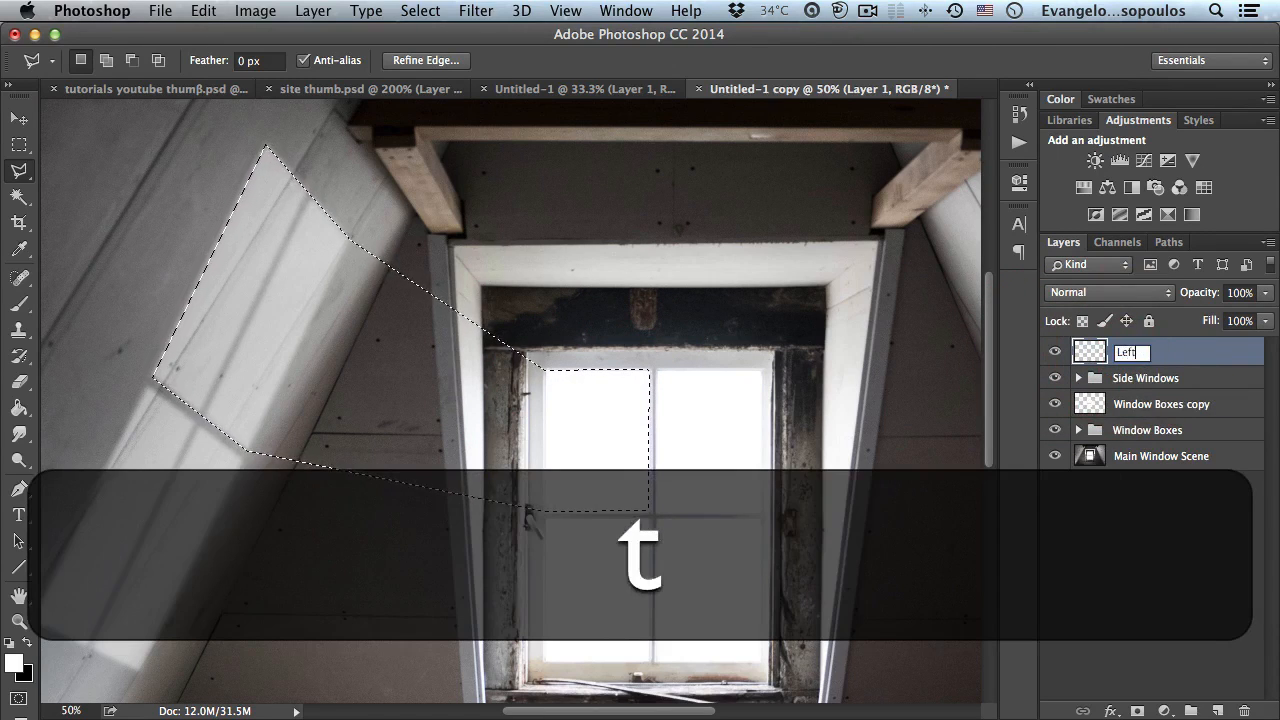
text( S)
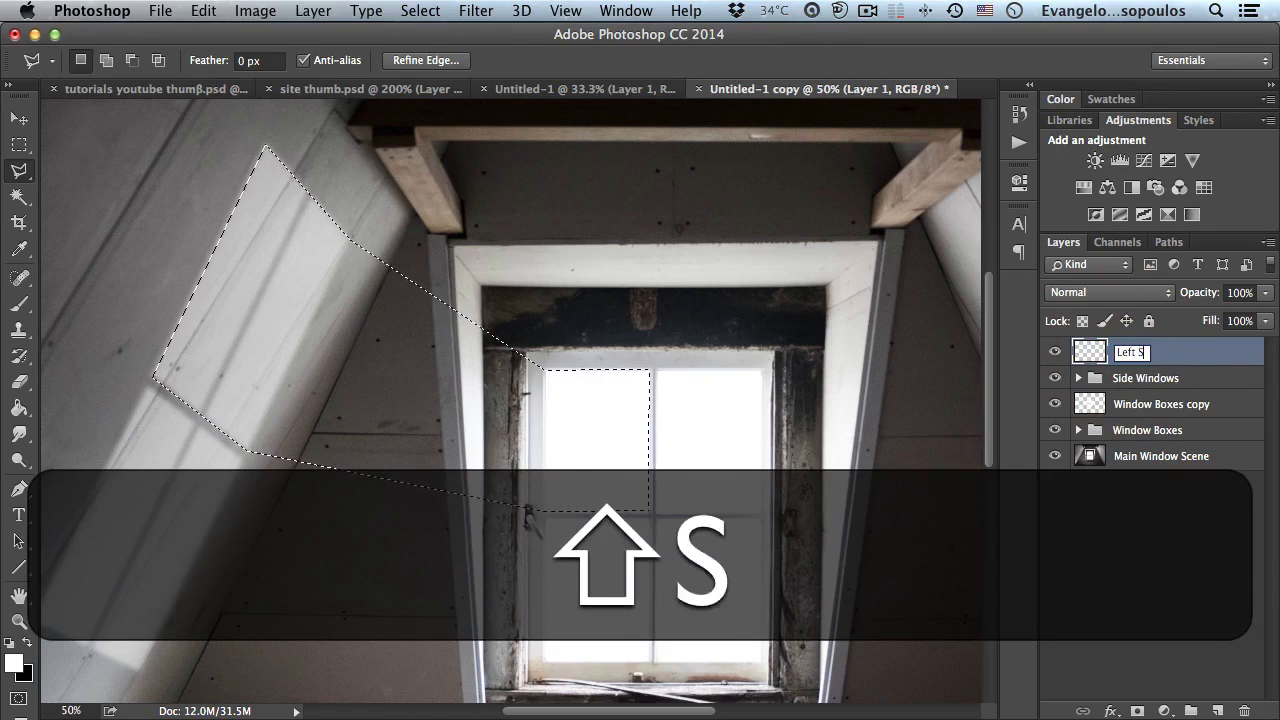
text(Wi)
key(BackSpace)
key(BackSpace)
key(BackSpace)
text(WUsd)
key(BackSpace)
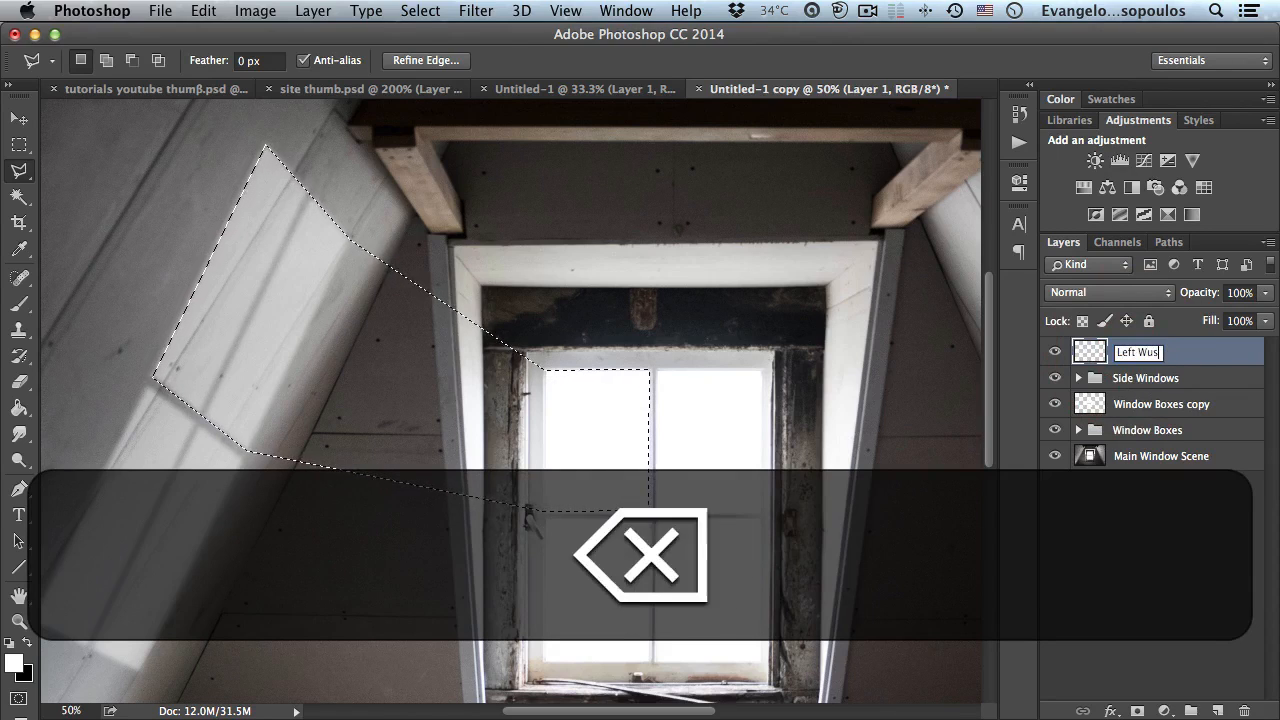
key(BackSpace)
key(BackSpace)
text(indow Shine)
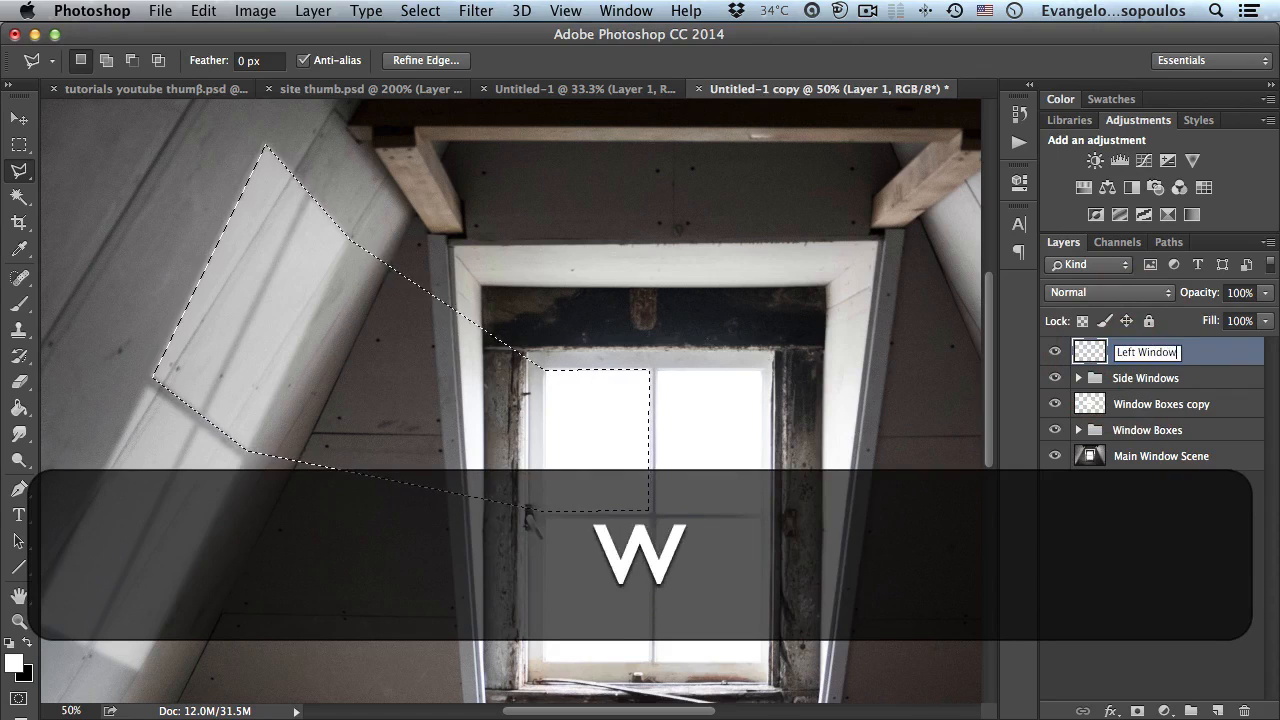
key(Return)
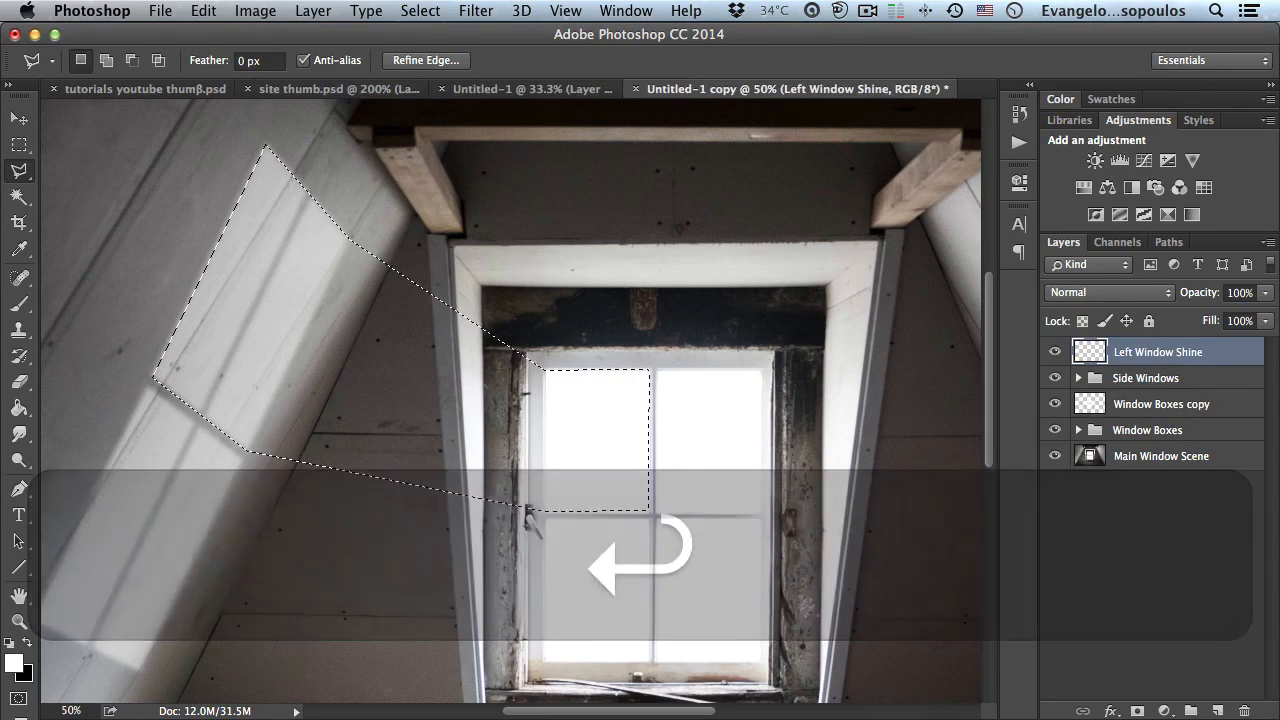
Step: Fill the selected upper ray shape with white using the Paint Bucket, deselect it, and hide the Left Window Shine layer
click(19, 410)
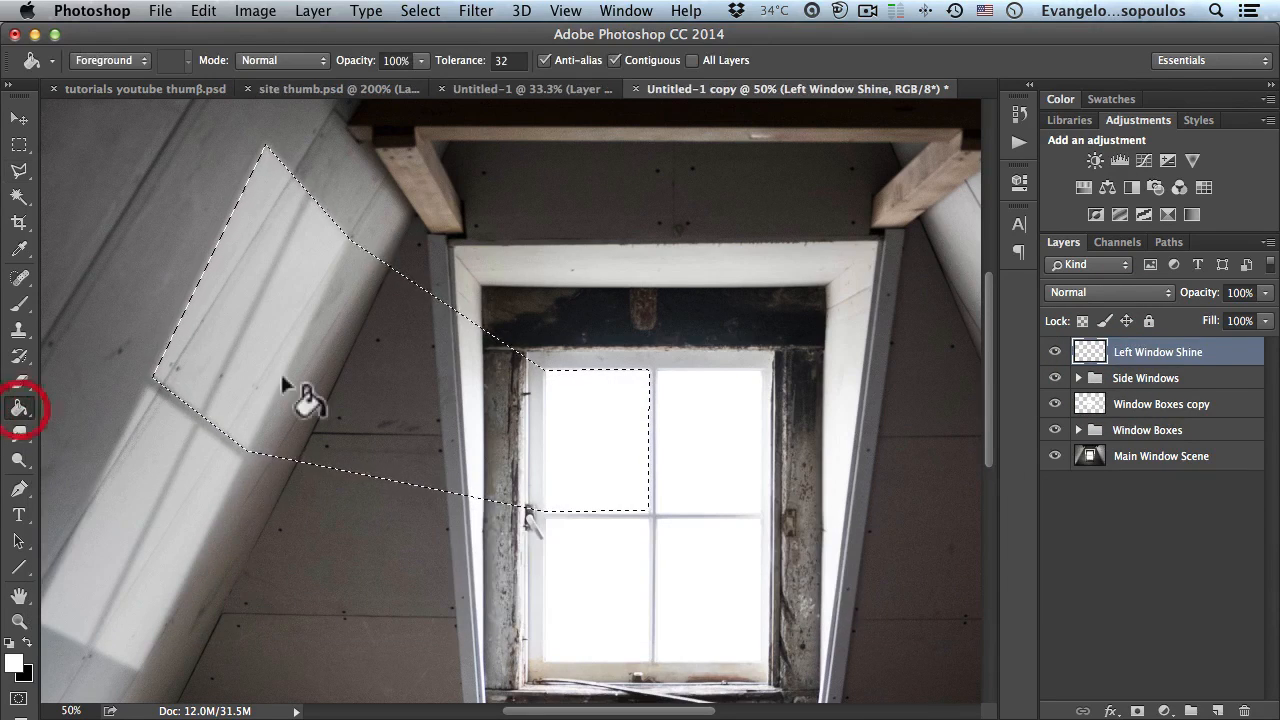
click(340, 385)
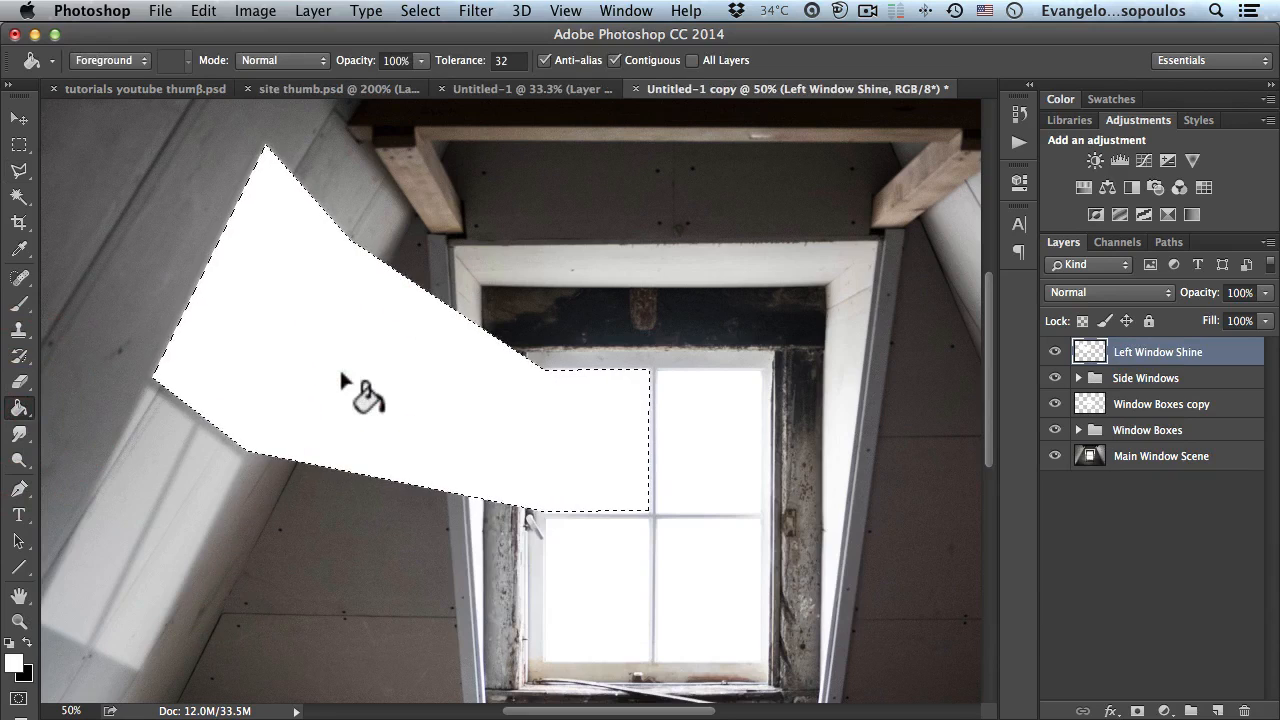
key(super+d)
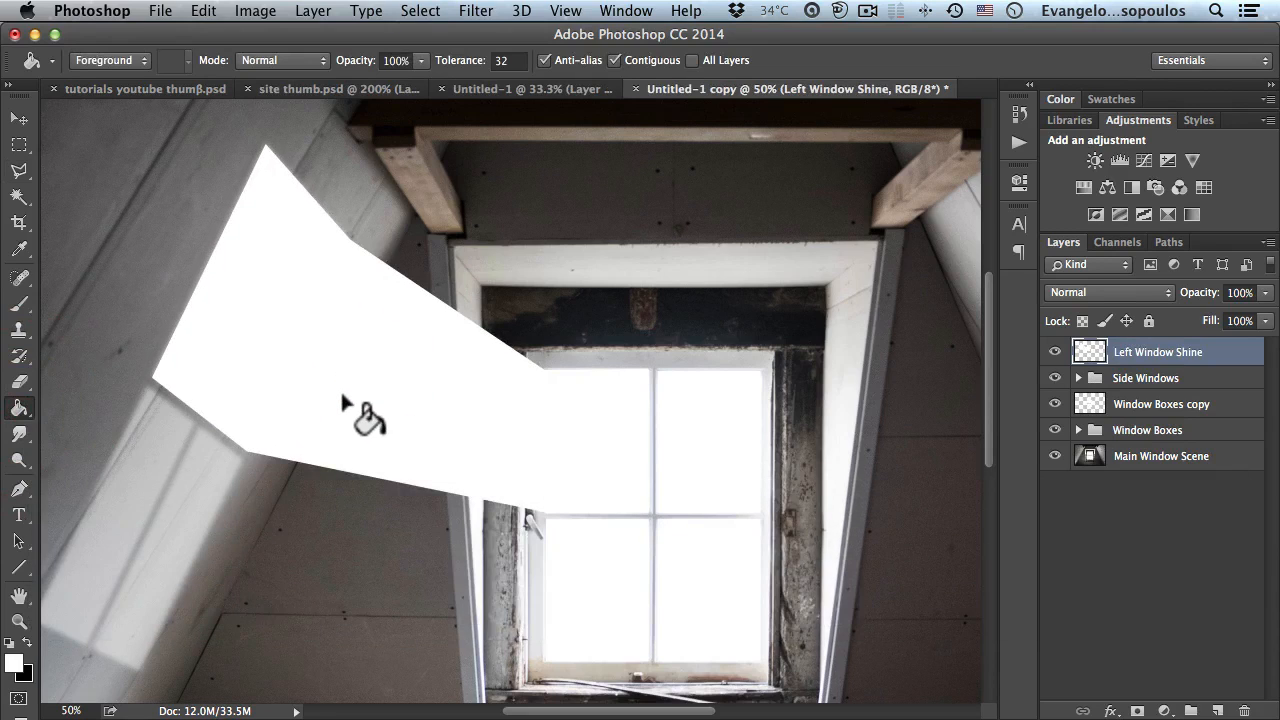
click(1057, 352)
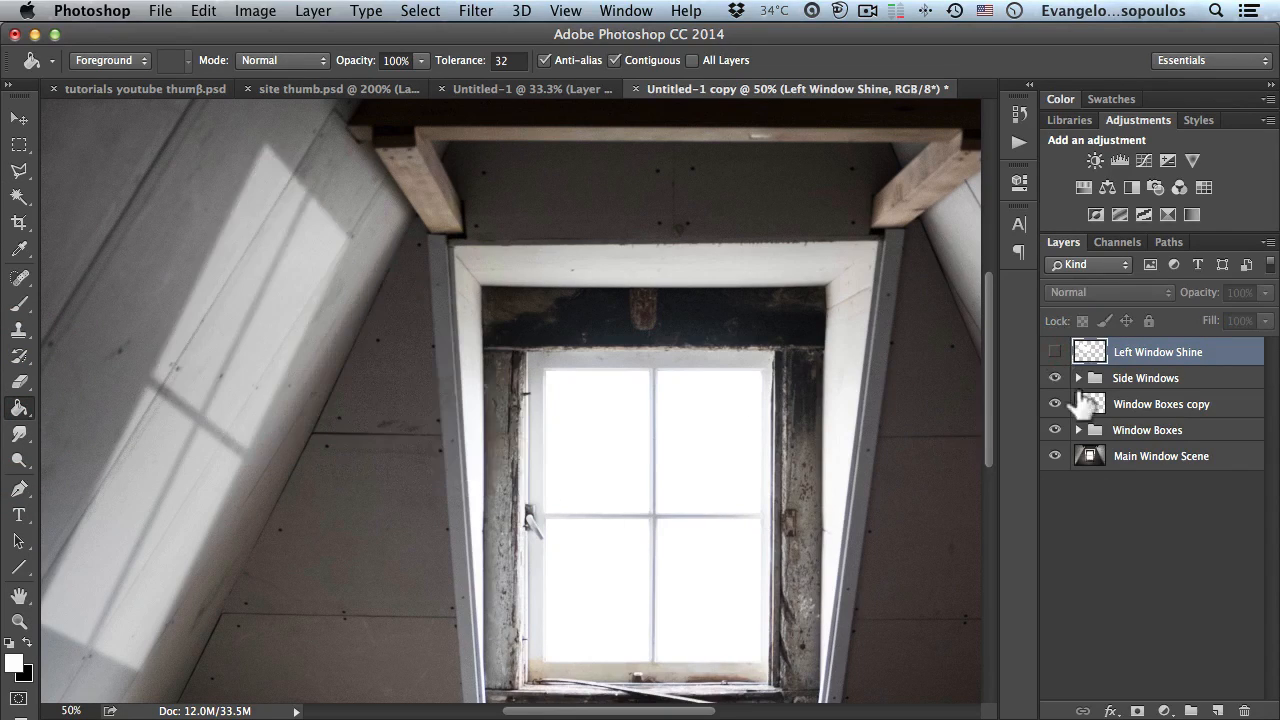
Step: Add a new layer above Left Window Shine and name it Left Window Shine 2
click(1219, 710)
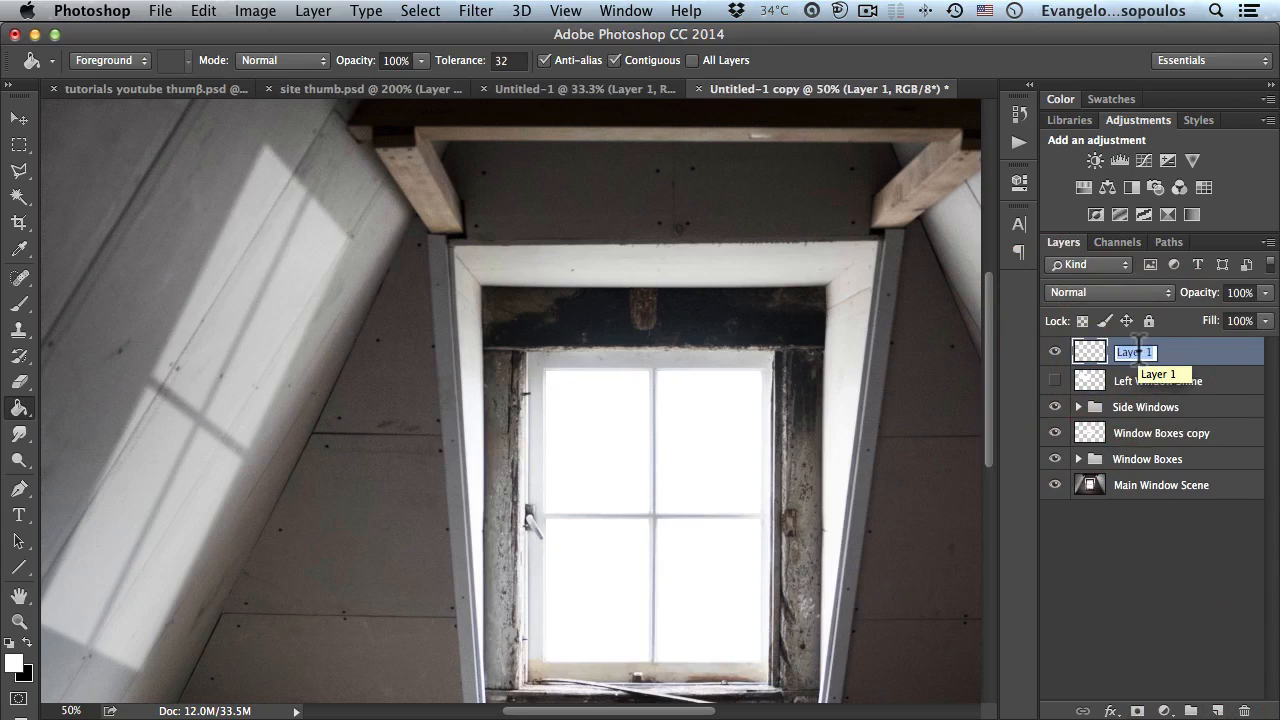
text(Left Window S)
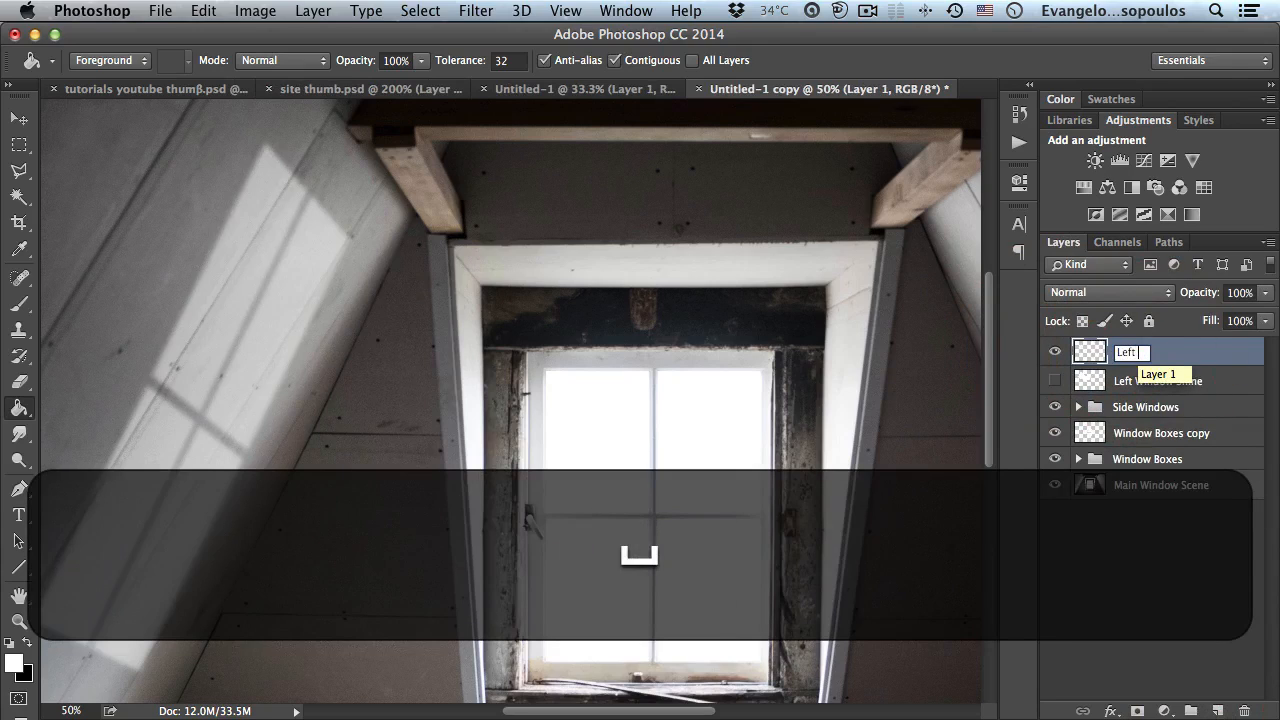
text(hine 2)
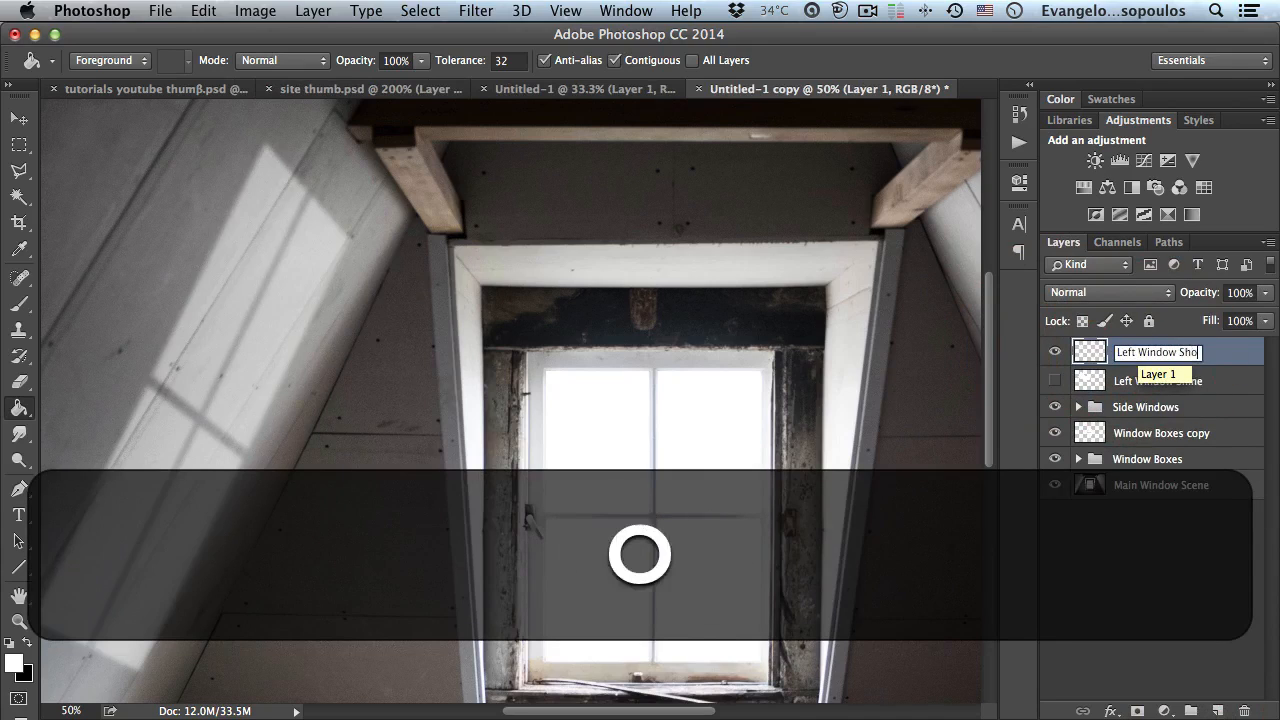
key(Return)
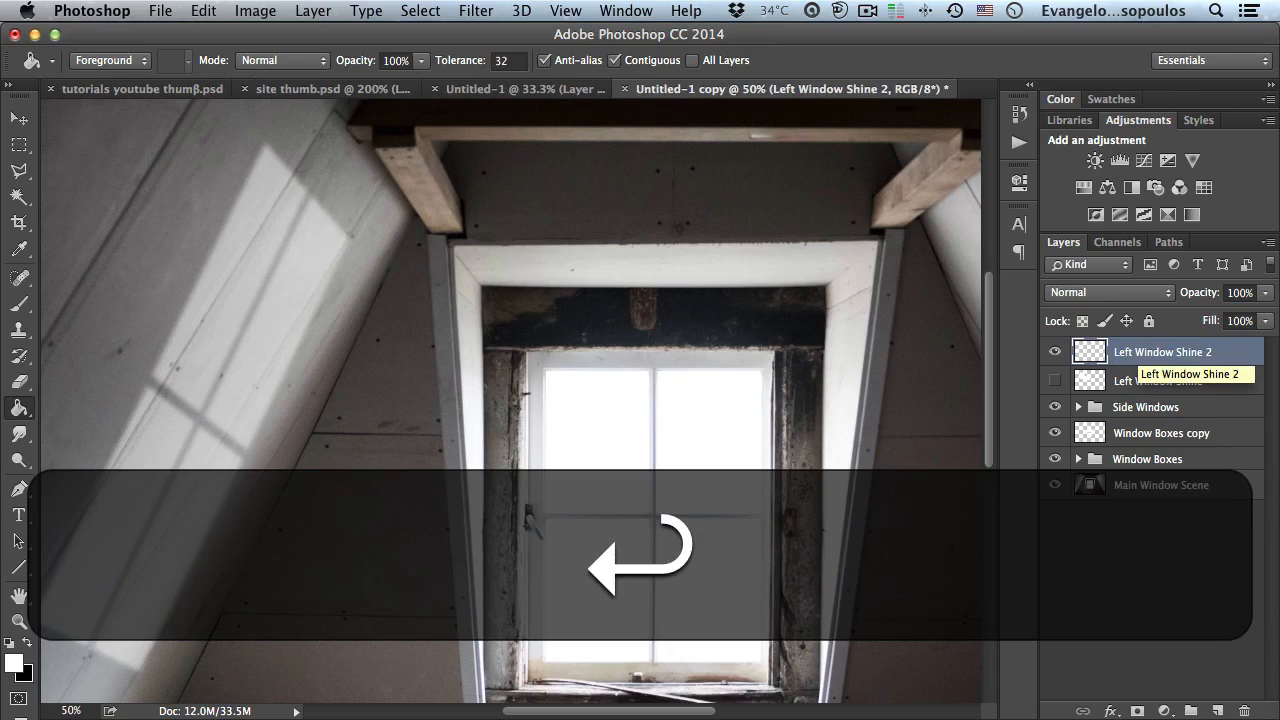
Step: Outline a polygonal lasso selection joining the window's lower-left pane to the lower half of the light patch on the left wall
key(space)
drag(391, 448, 398, 342)
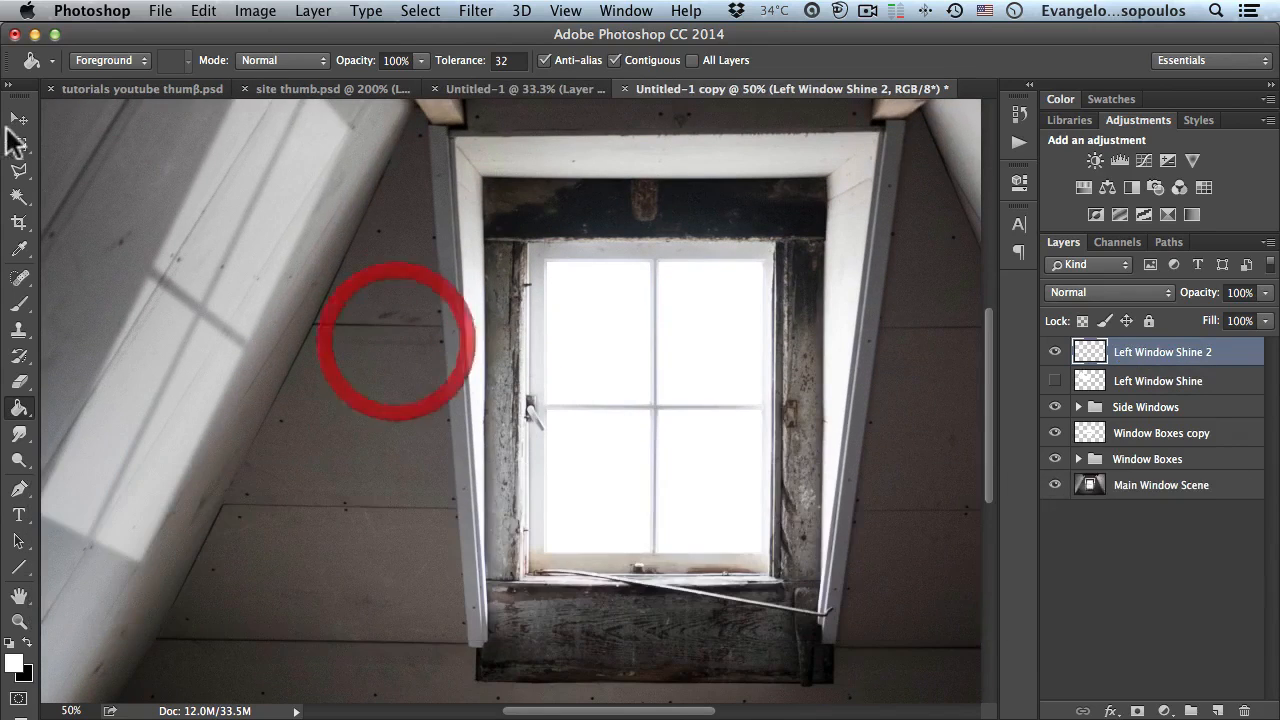
click(18, 170)
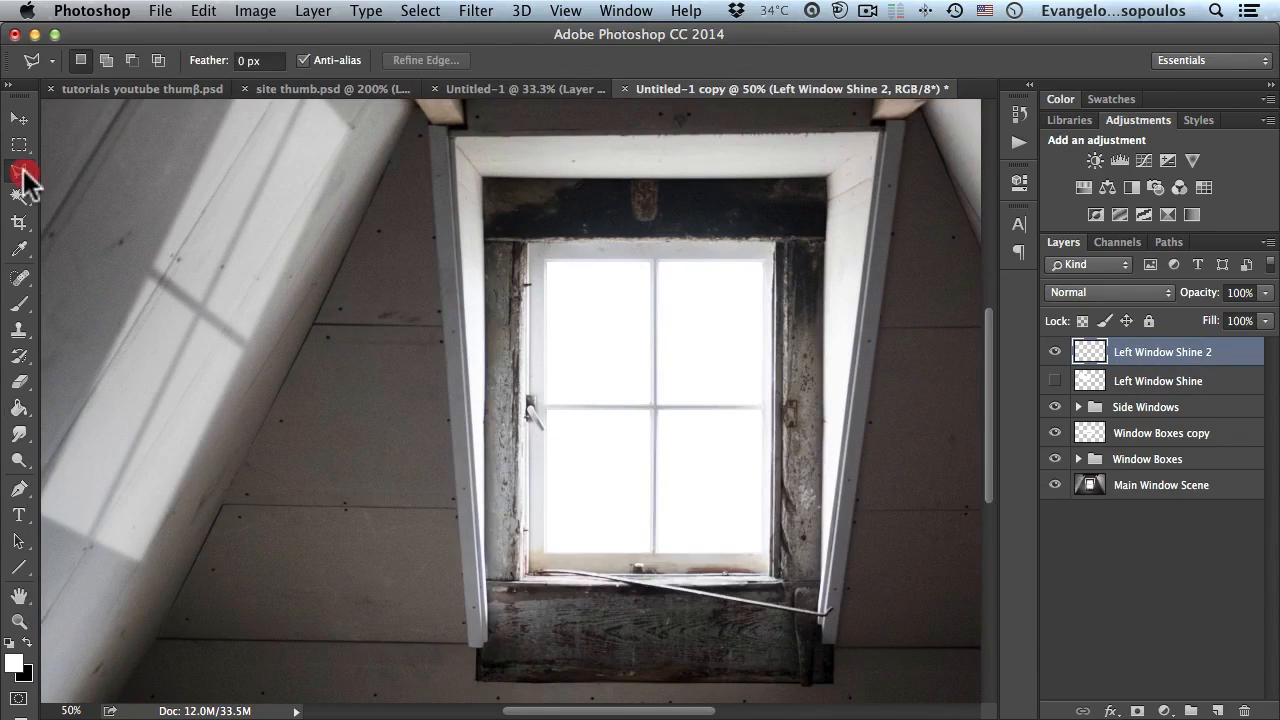
click(651, 410)
click(650, 548)
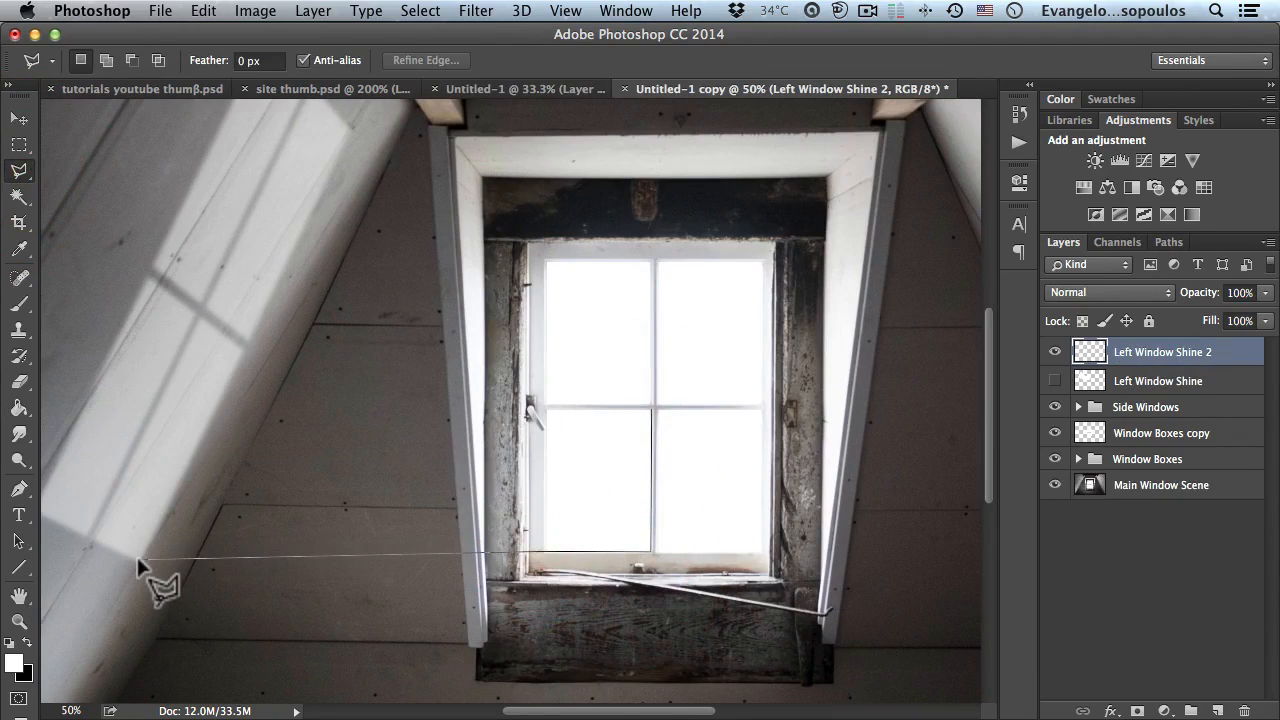
drag(177, 563, 337, 591)
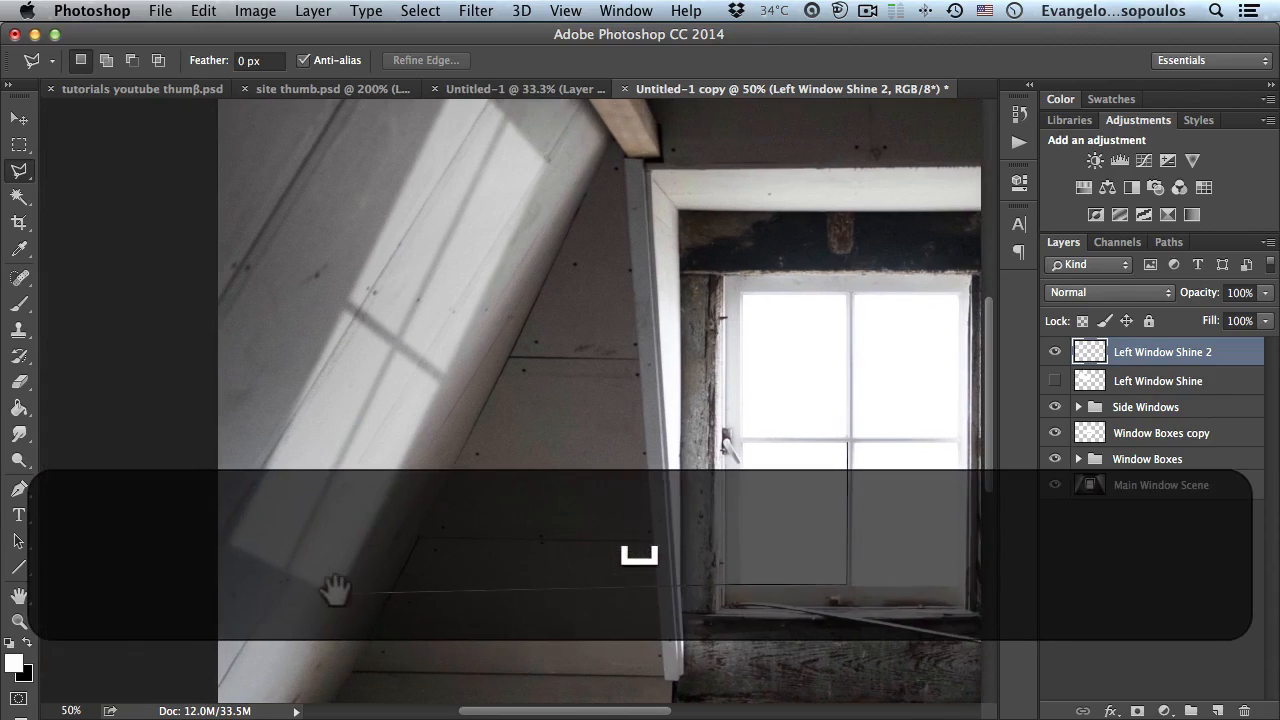
click(338, 592)
click(230, 545)
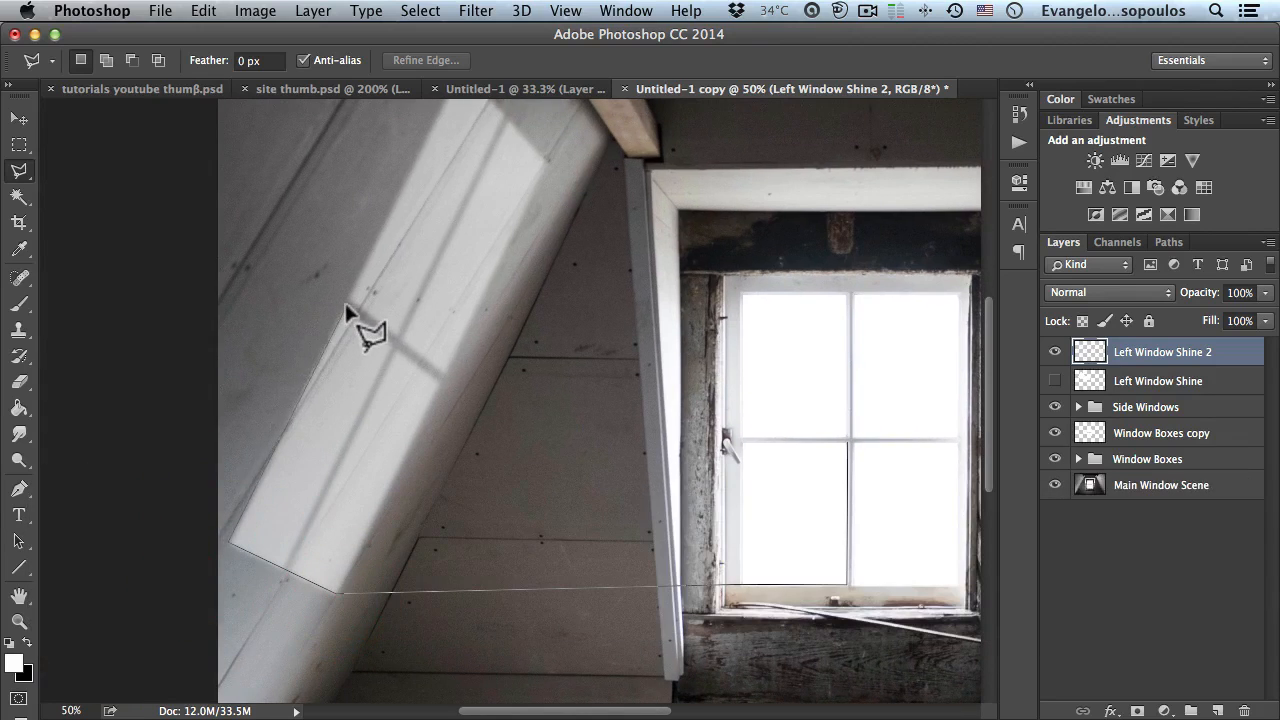
click(340, 310)
click(438, 382)
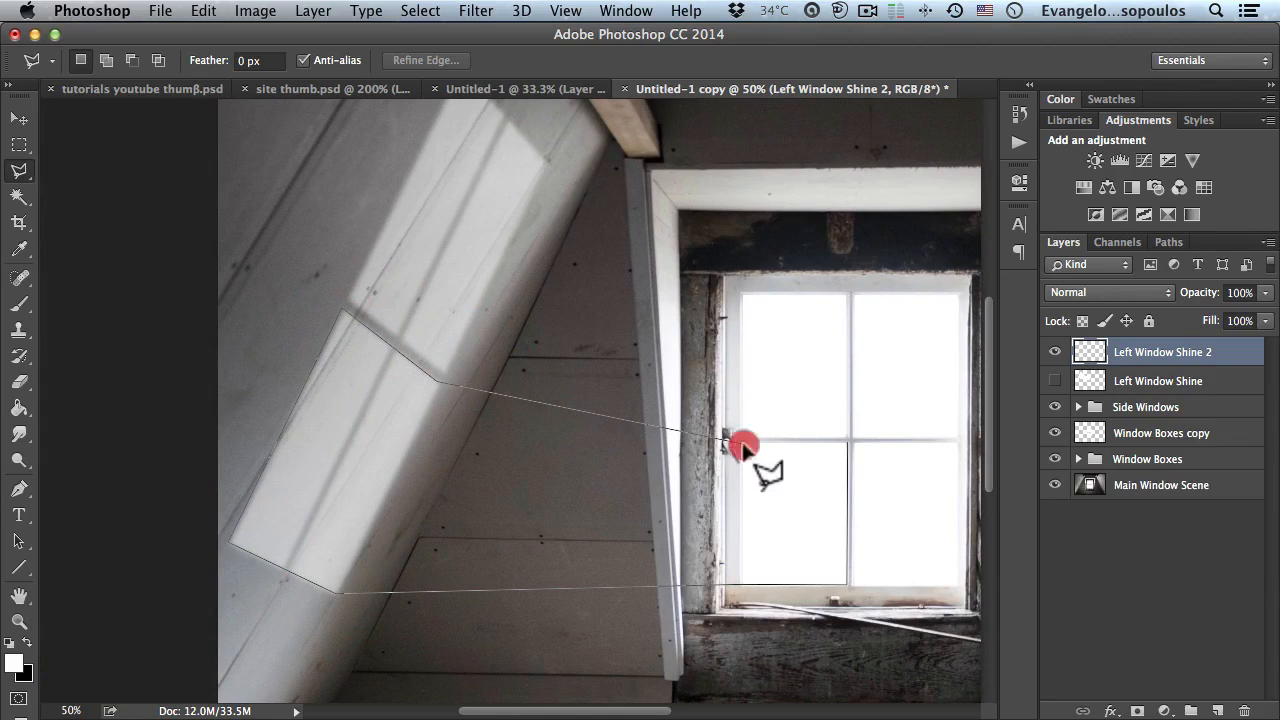
double_click(847, 443)
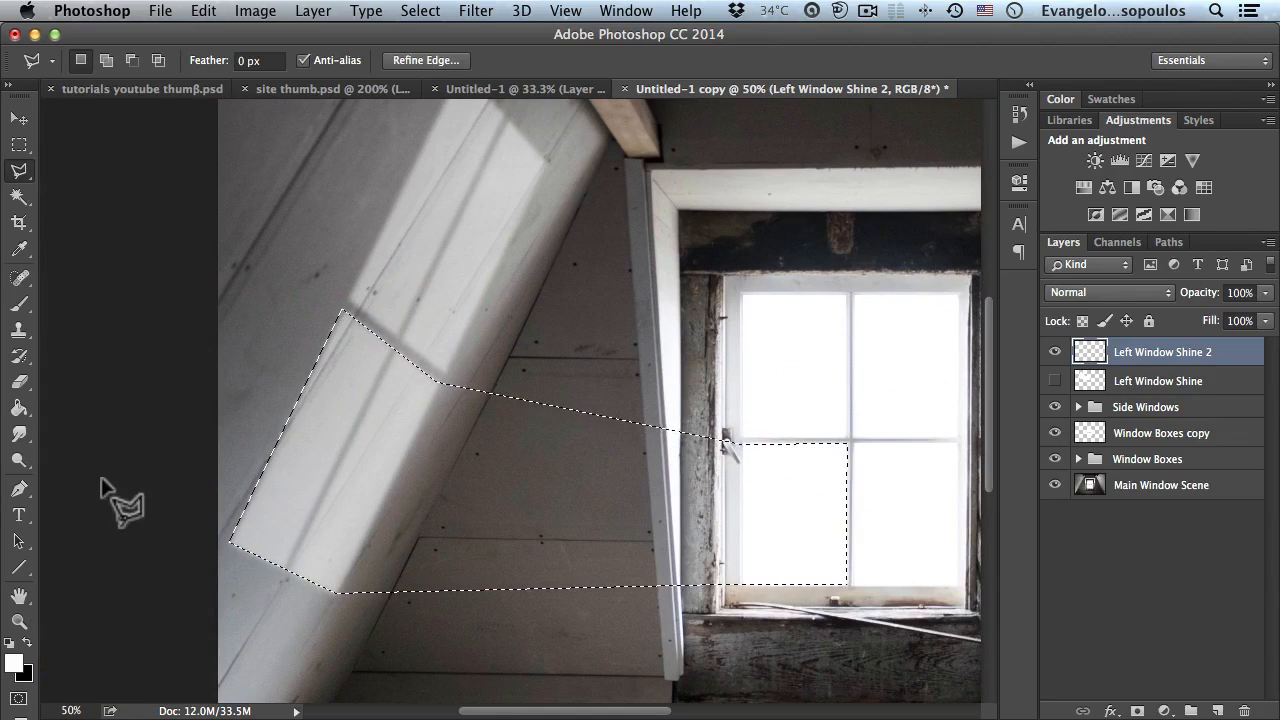
Step: Fill the selected lower ray shape with white on Left Window Shine 2 using the Paint Bucket, and deselect it
click(18, 408)
click(500, 486)
scroll(478, 386, down, 2)
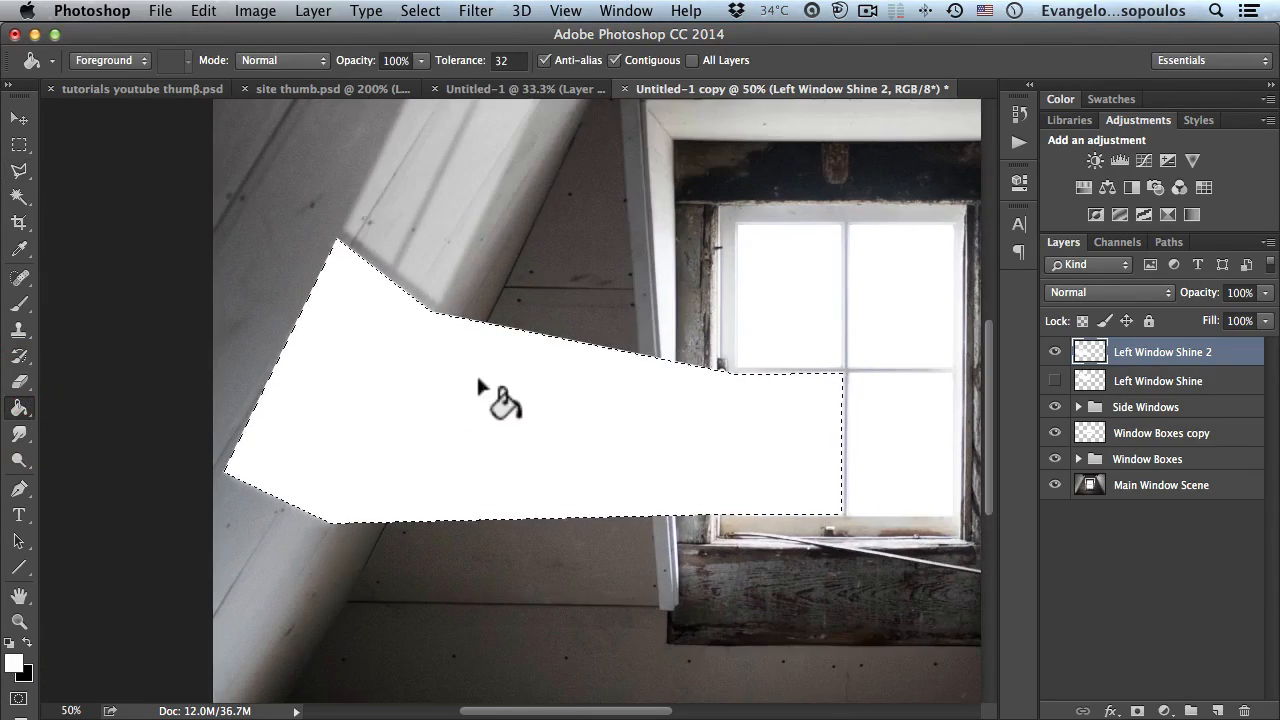
key(space)
drag(814, 294, 660, 295)
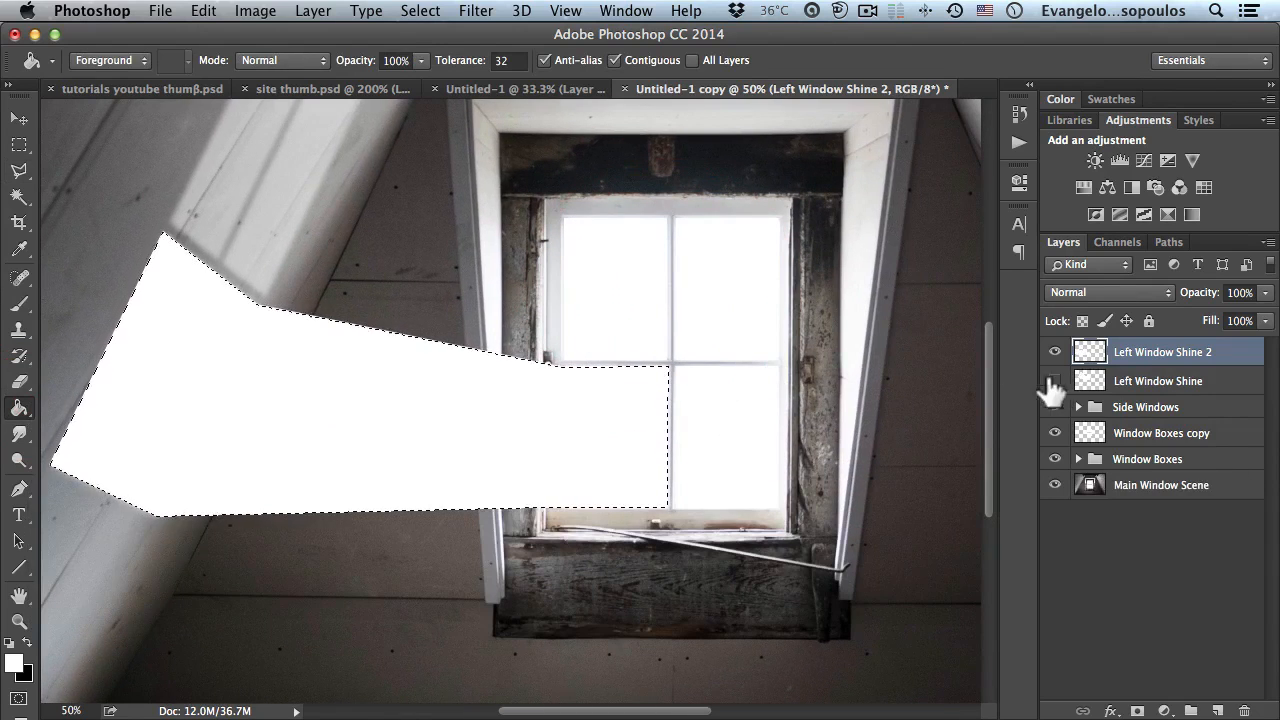
click(422, 11)
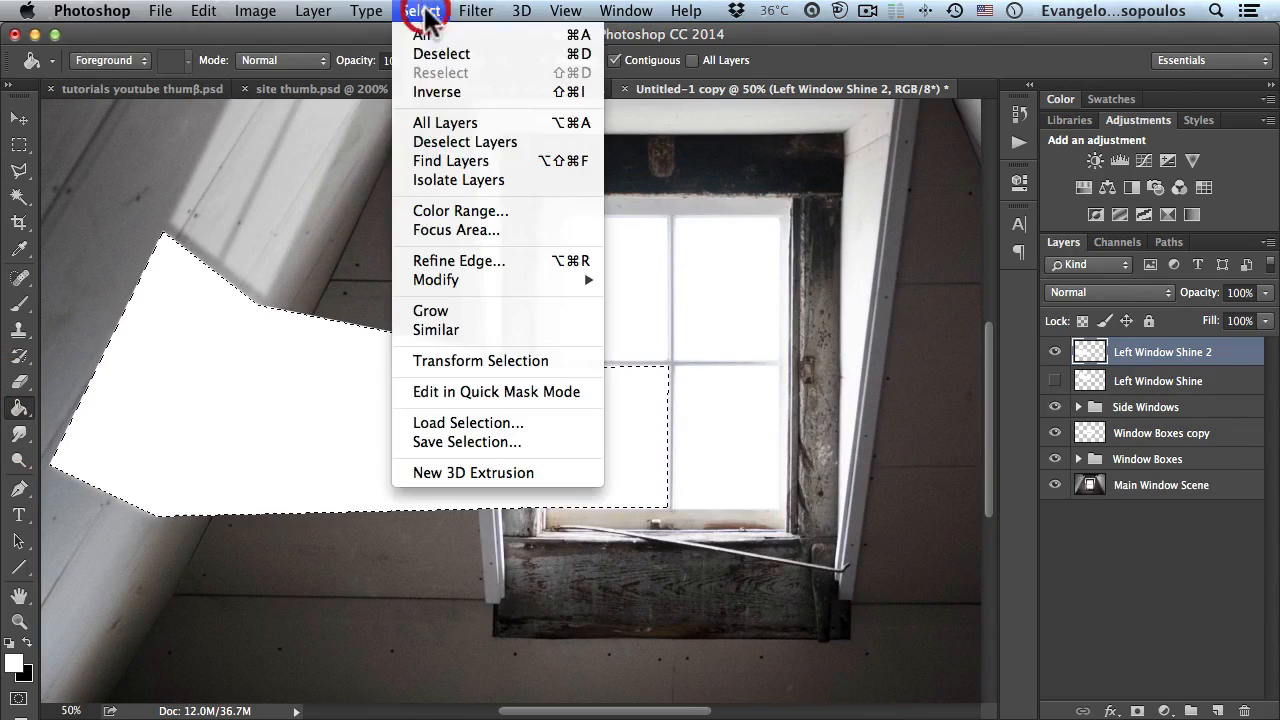
click(456, 55)
Step: Add a new layer above Left Window Shine 2 and name it Right Window Shine
click(1217, 710)
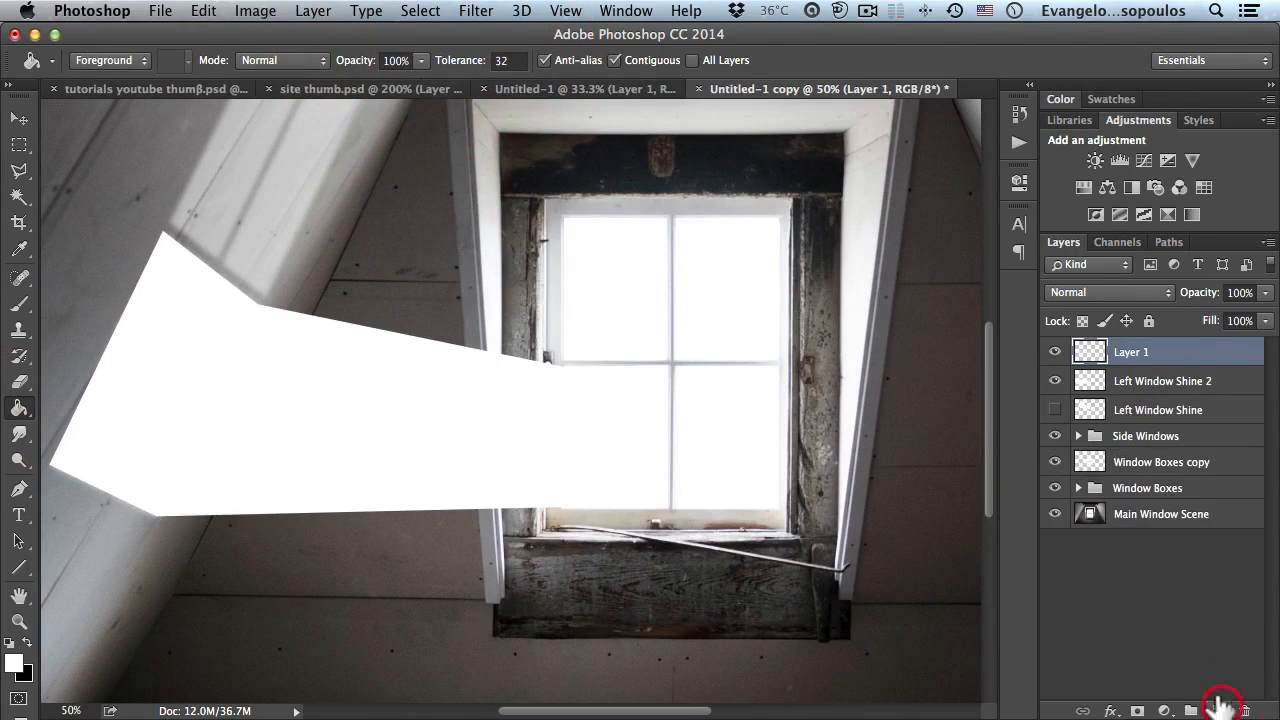
double_click(1135, 352)
text(R)
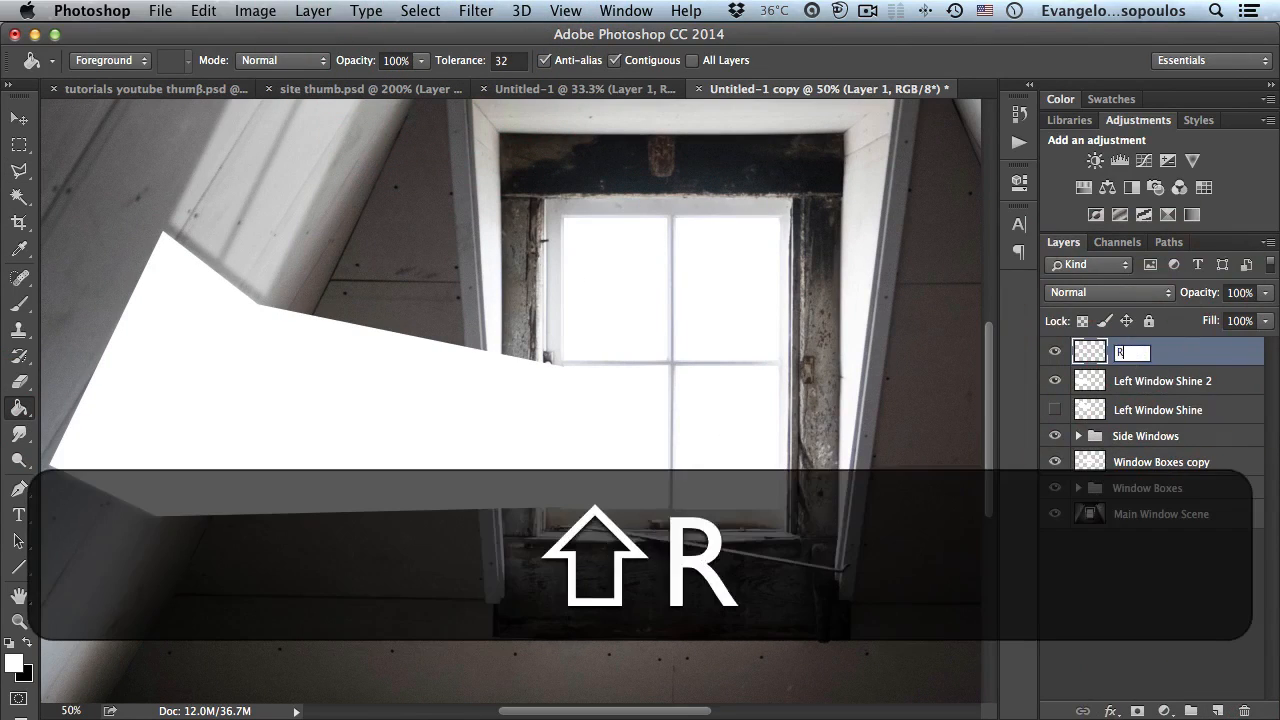
text(ight Windo)
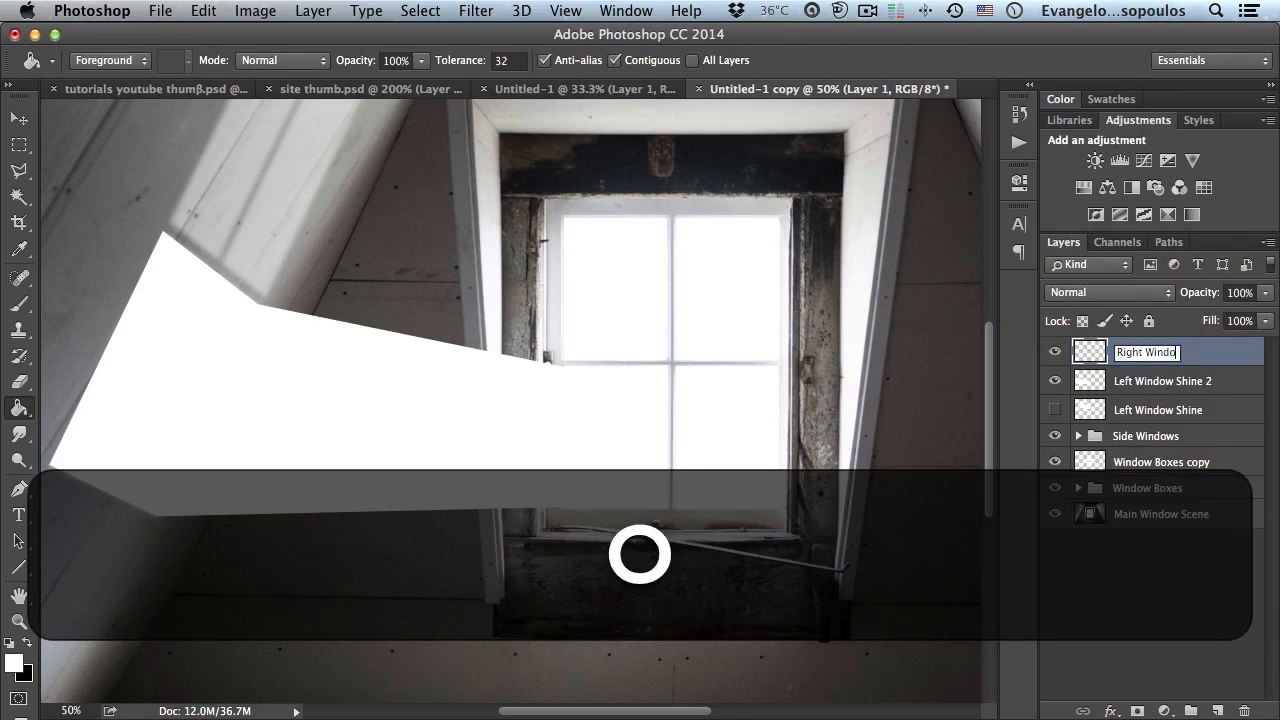
text(w Shine l)
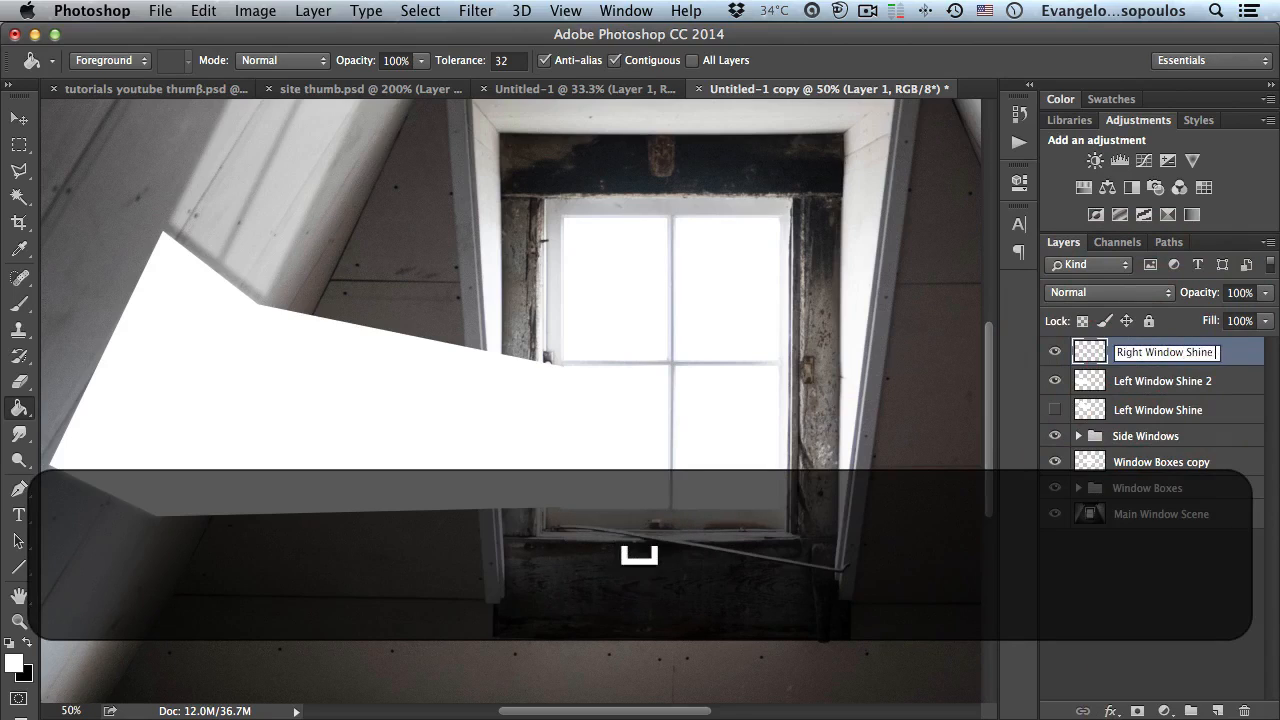
key(BackSpace)
key(Return)
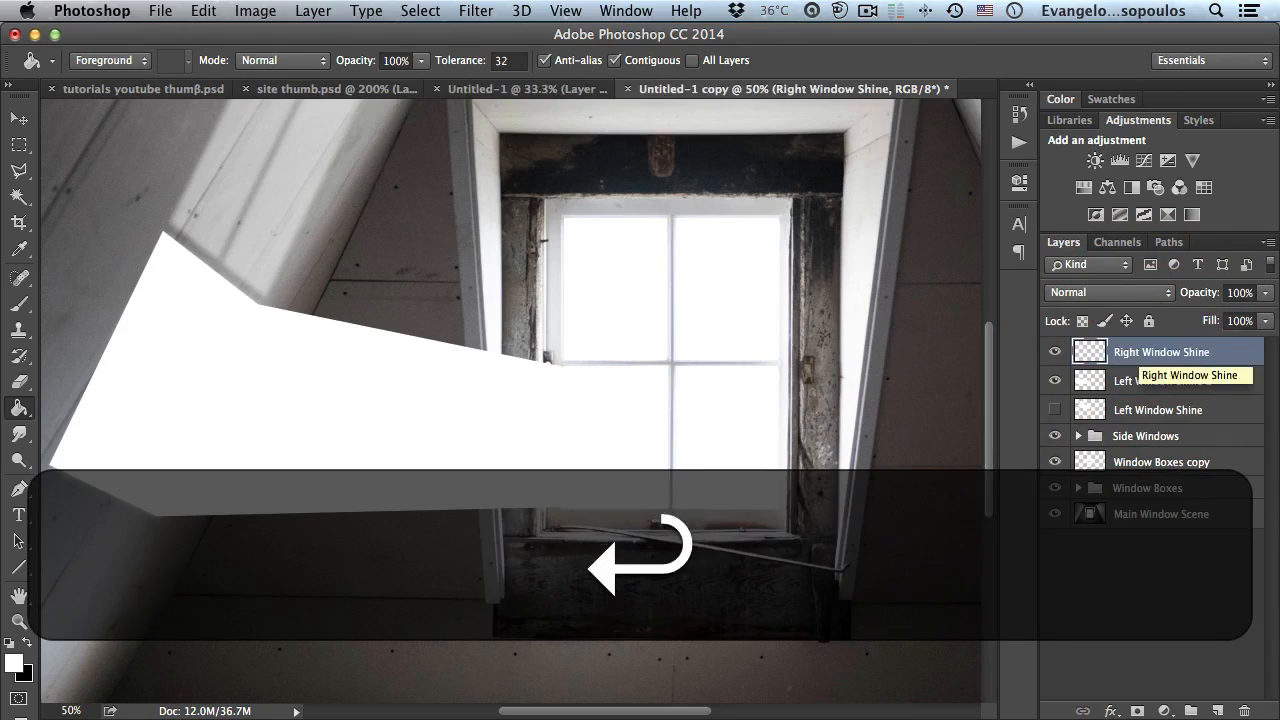
Step: Lasso a polygon joining the window's upper-right pane to the upper half of the right wall's light patch, and fill it with white
mouse_move(806, 194)
mouse_down()
mouse_move(523, 220)
mouse_move(513, 298)
mouse_move(477, 343)
mouse_up()
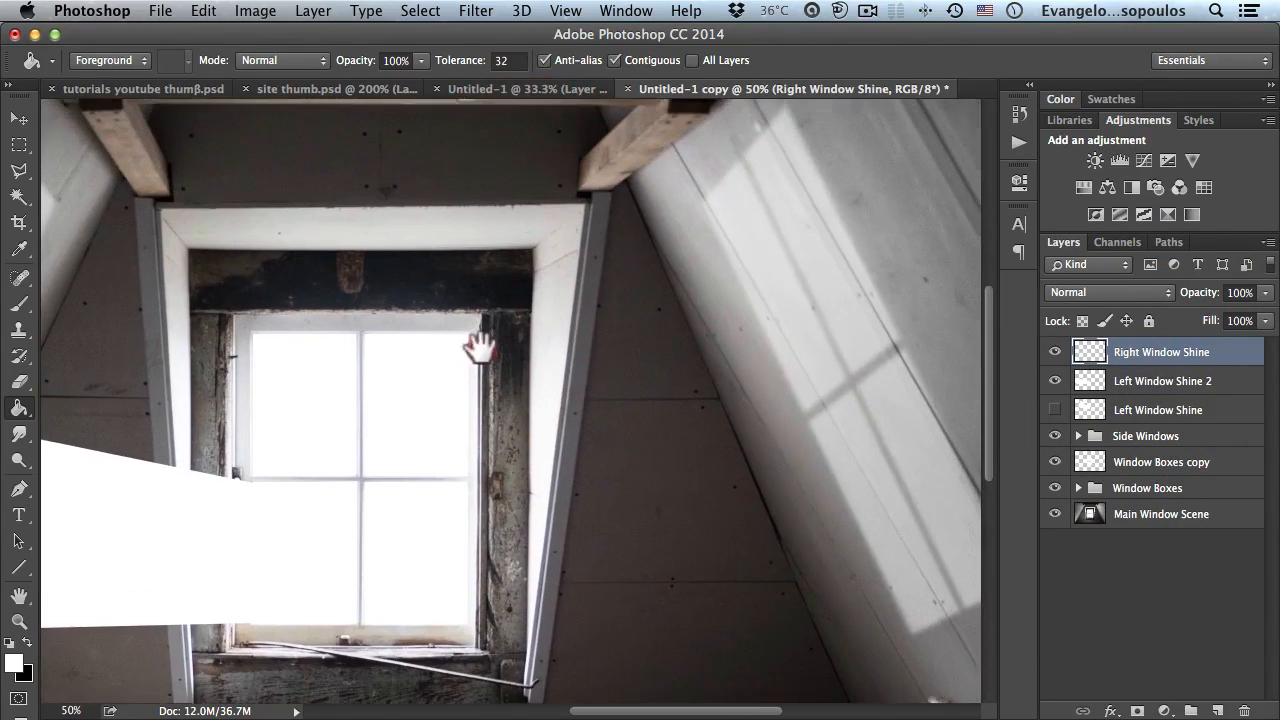
click(19, 171)
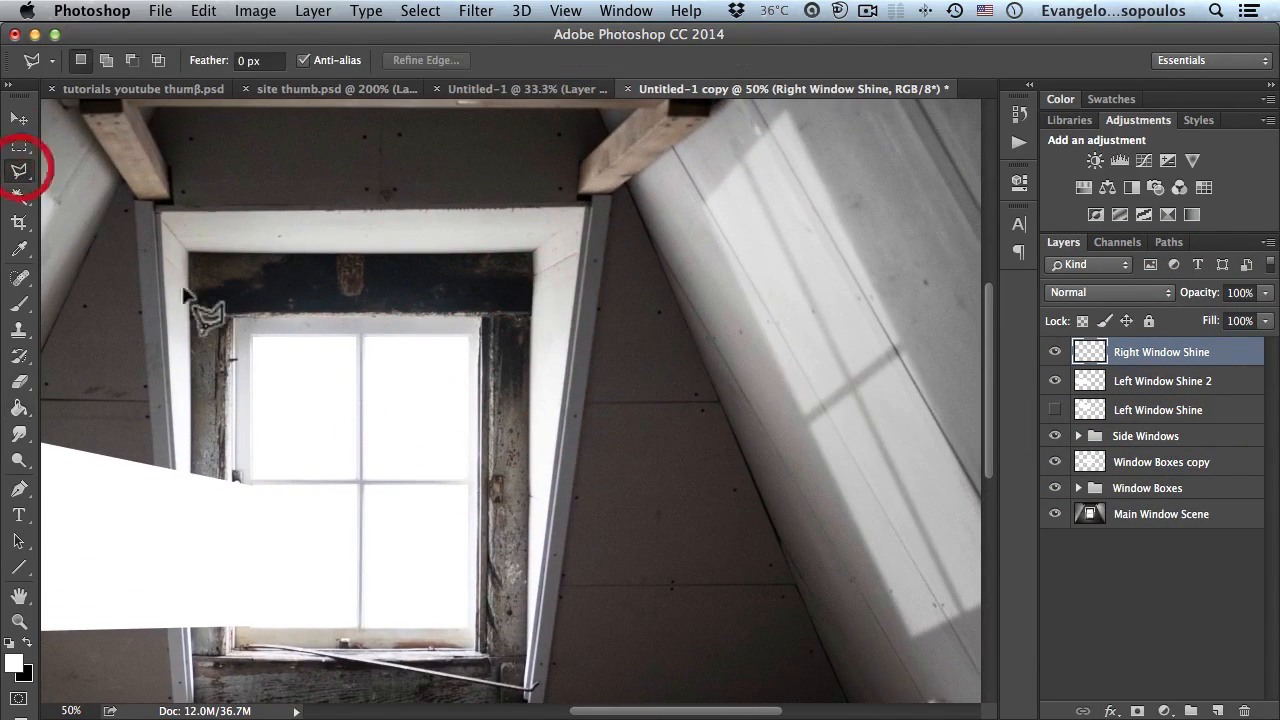
click(364, 338)
click(469, 337)
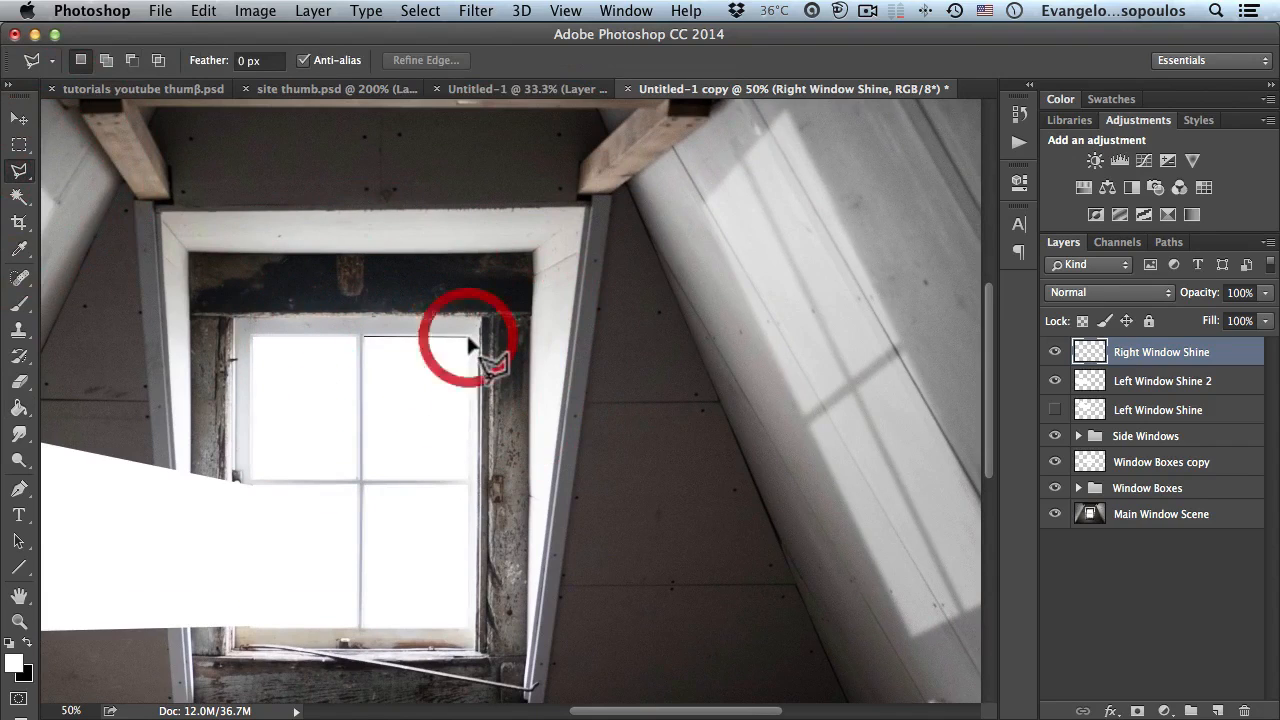
click(705, 206)
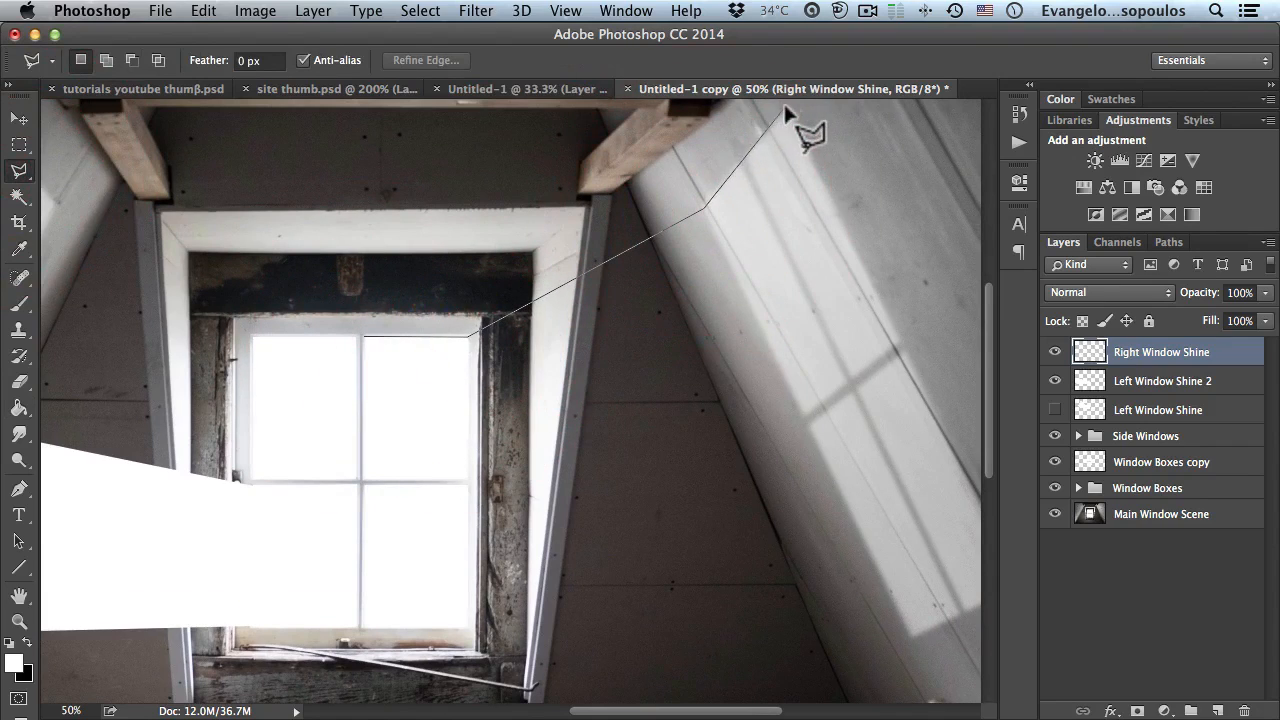
click(785, 113)
click(899, 343)
click(806, 415)
click(364, 338)
click(630, 372)
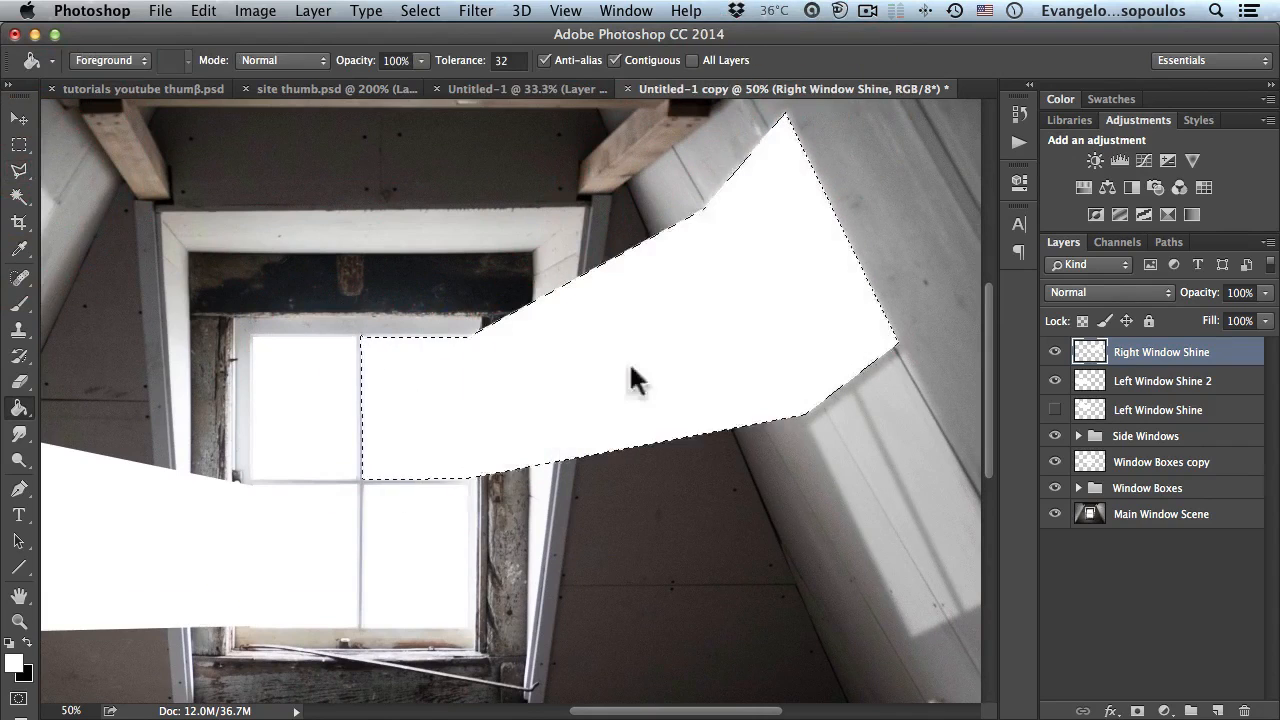
Step: Add a new layer above Right Window Shine and name it Right Window Shine 2
click(1217, 709)
double_click(1140, 352)
text(Right Window Shine 2)
key(Return)
Step: Outline a polygonal lasso selection joining the window's lower-right pane to the lower half of the light patch on the right wall
key(l)
click(363, 485)
click(467, 485)
click(807, 425)
click(903, 354)
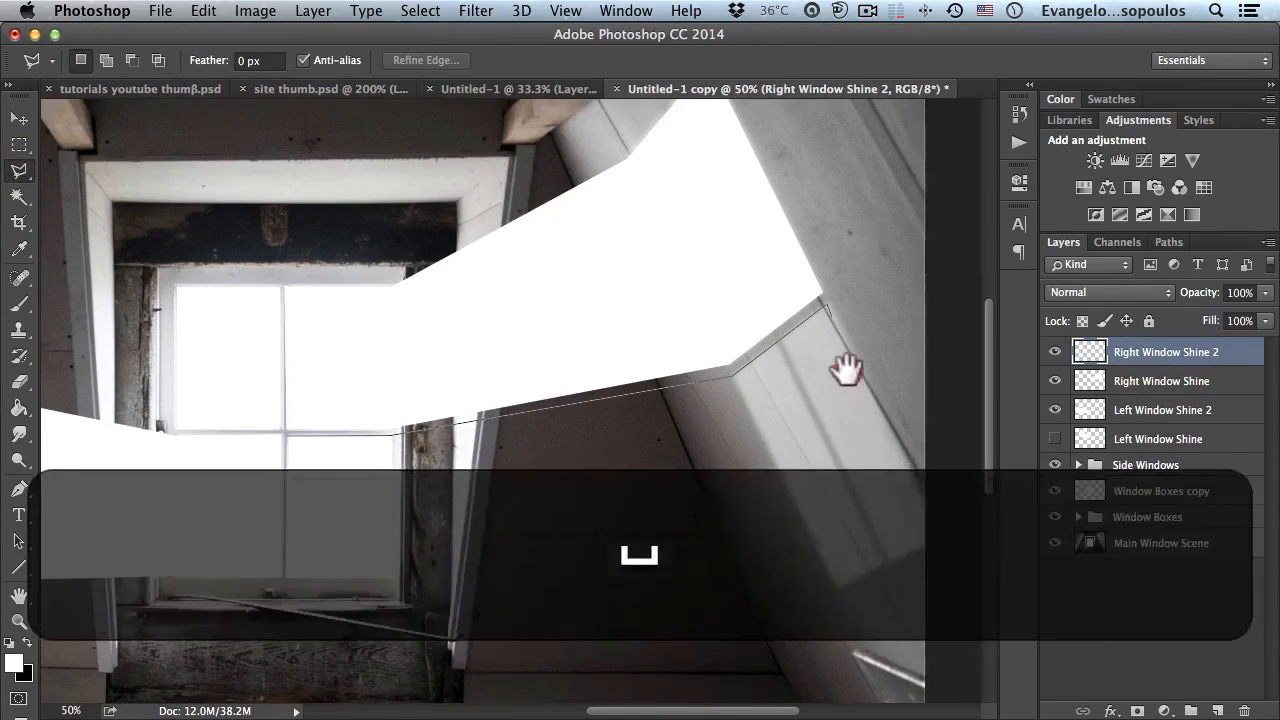
click(278, 571)
click(279, 430)
Step: Fill the selected lower-right ray shape with white using the Paint Bucket, deselect it, and show the Left Window Shine layer again
key(g)
click(492, 500)
key(super+d)
key(super+minus)
key(super+minus)
click(1054, 439)
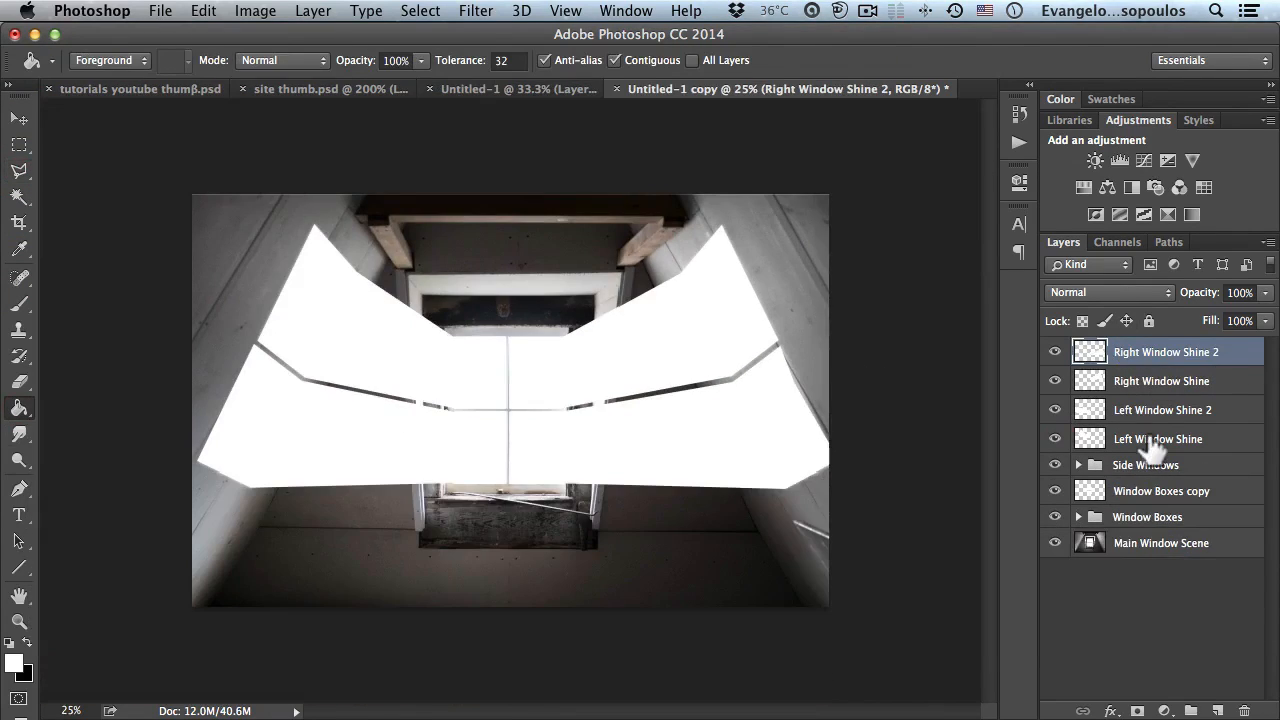
Step: Apply a Radial Blur to the Left Window Shine layer with Amount 100, Zoom method and Good quality
click(1134, 440)
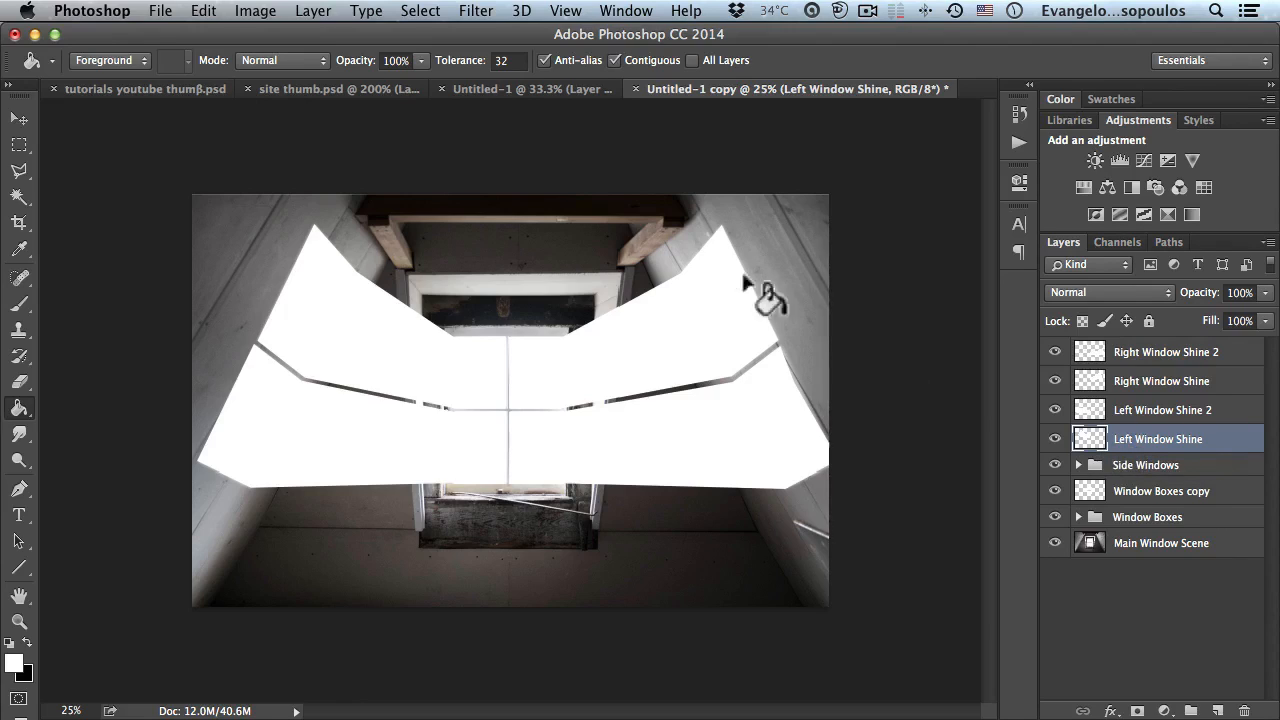
click(476, 12)
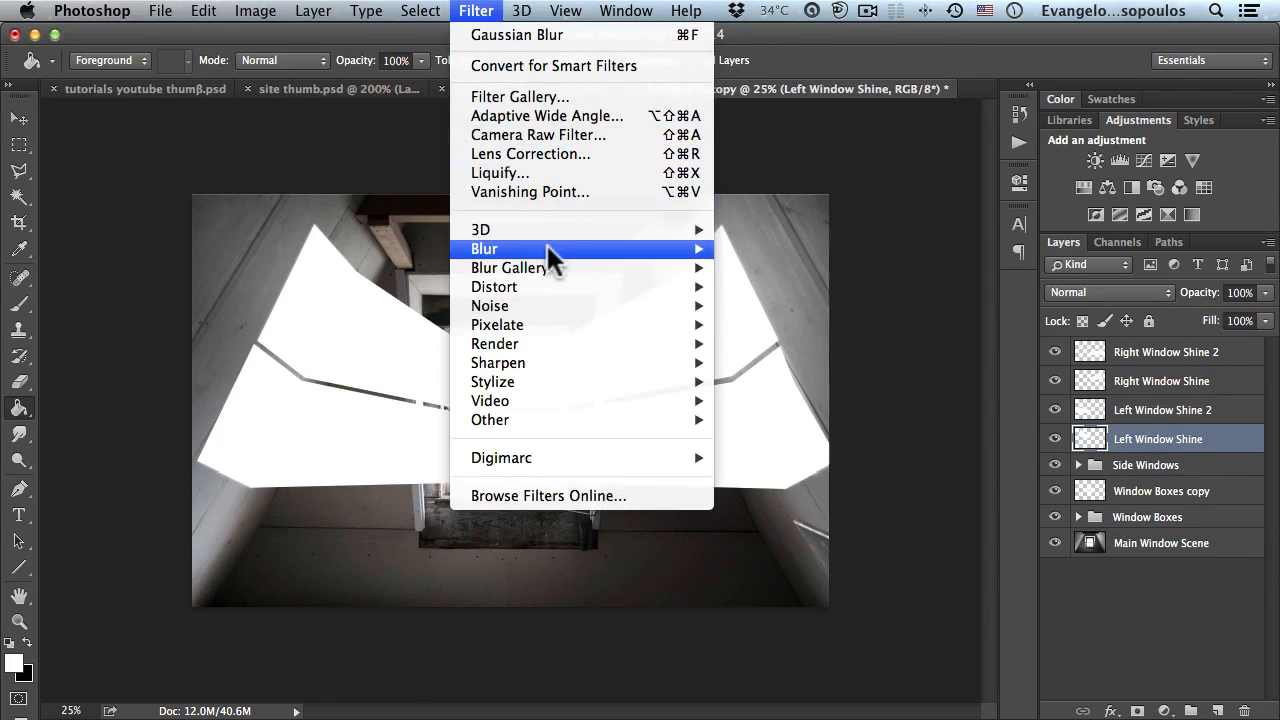
mouse_move(548, 248)
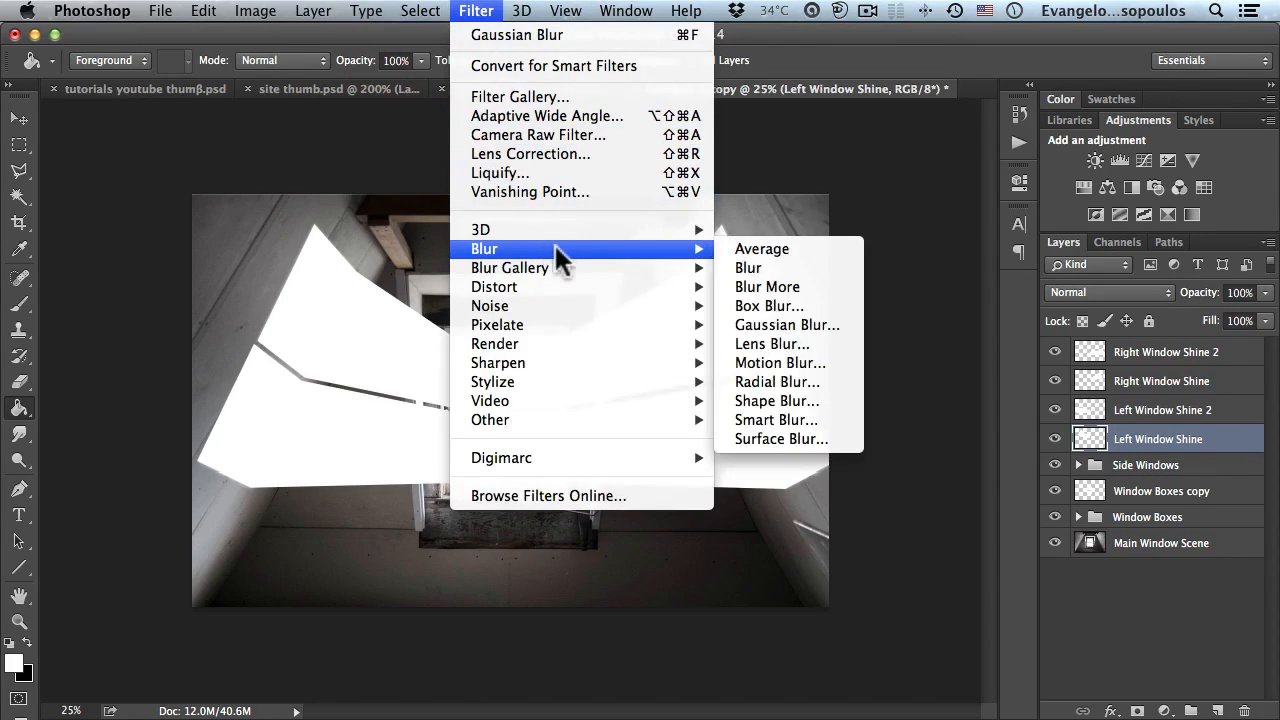
click(821, 378)
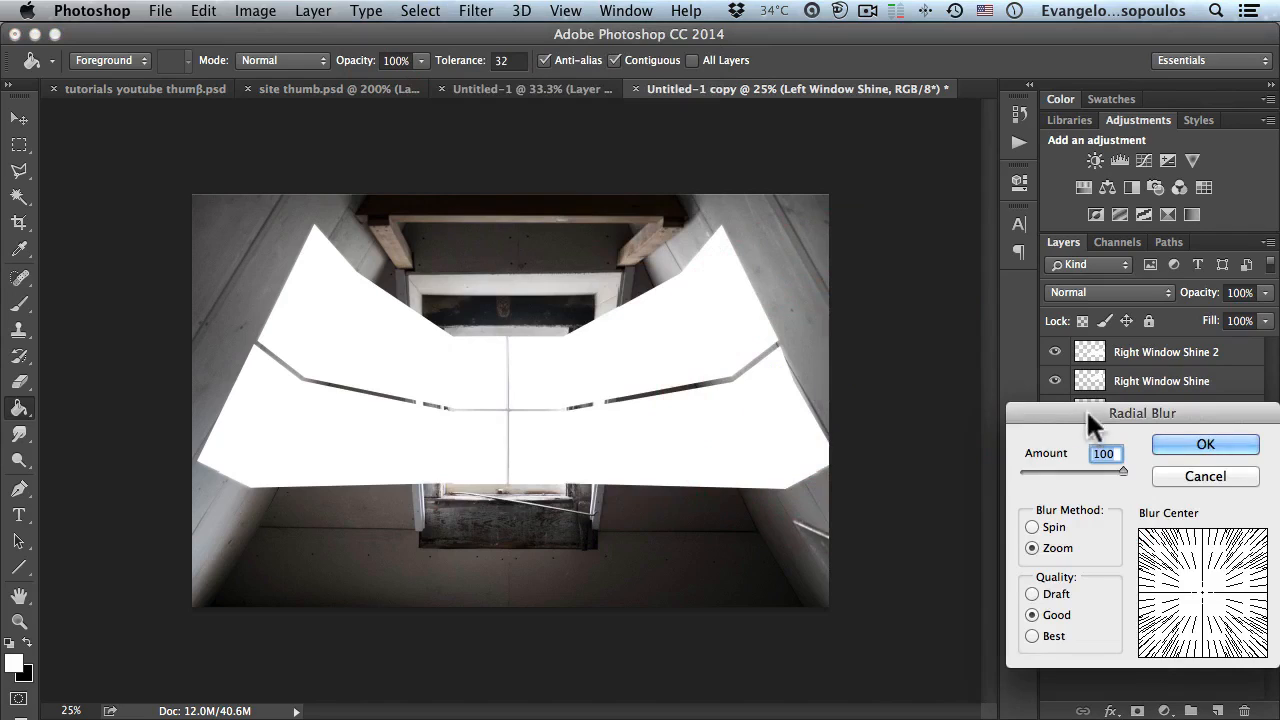
drag(1087, 410, 679, 233)
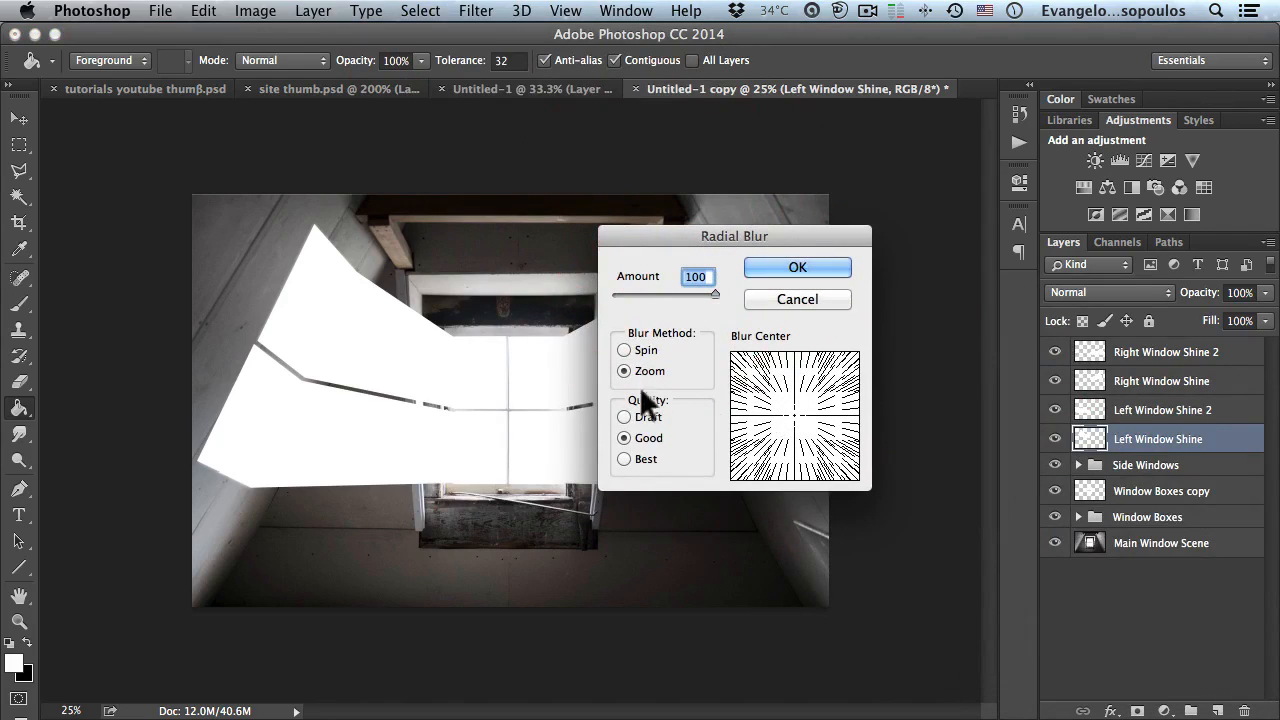
click(732, 291)
click(772, 262)
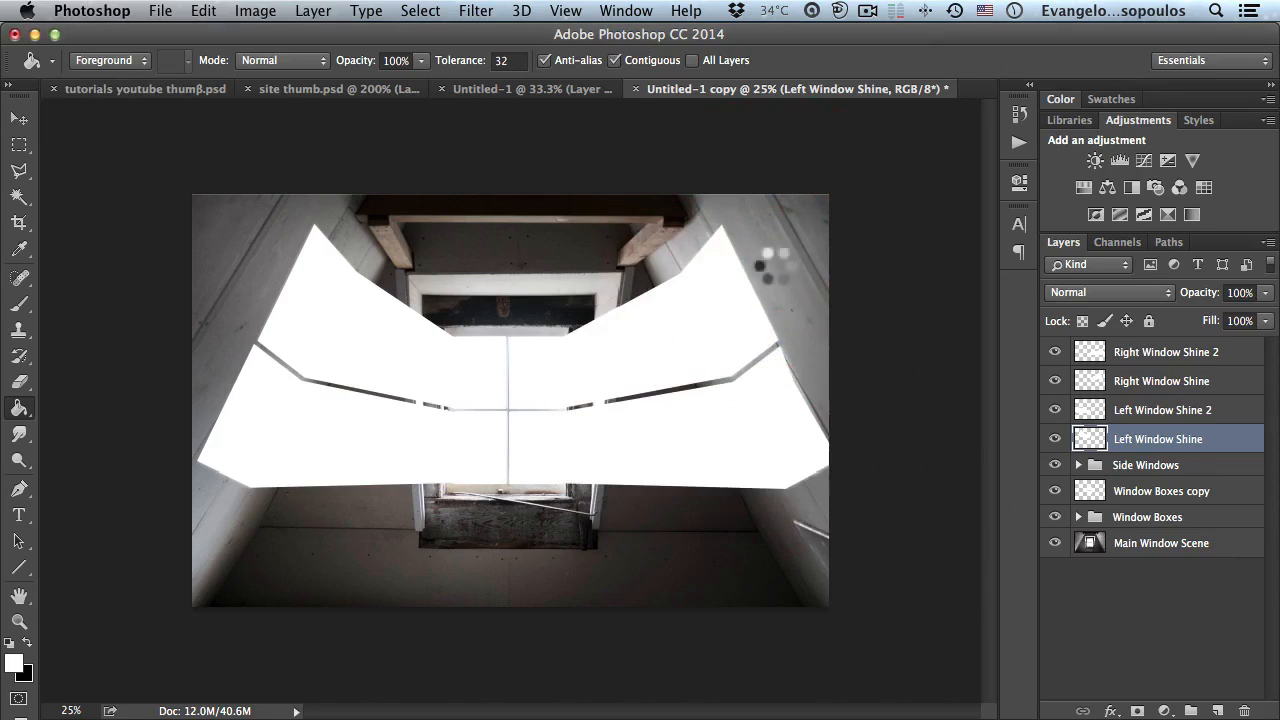
Step: Check the blurred upper-left ray up close and set the Left Window Shine layer's opacity to 70%
super+click(345, 320)
super+click(343, 318)
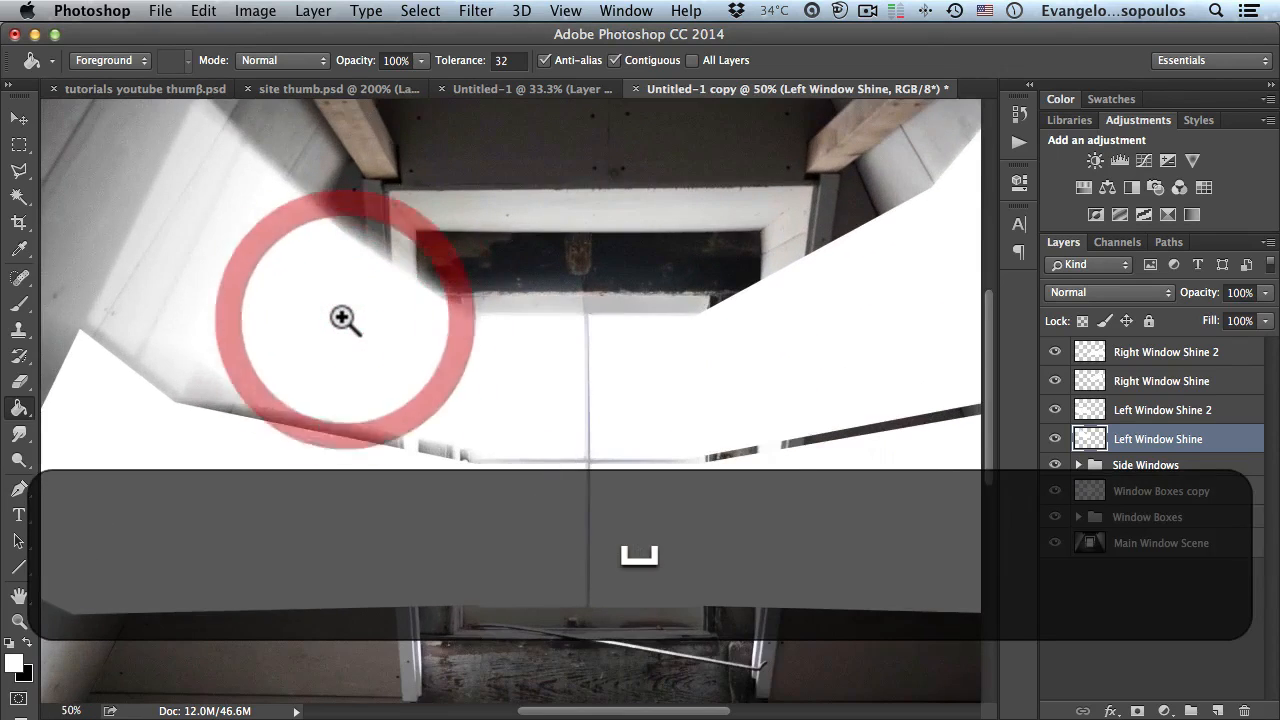
super+click(343, 317)
drag(323, 290, 446, 394)
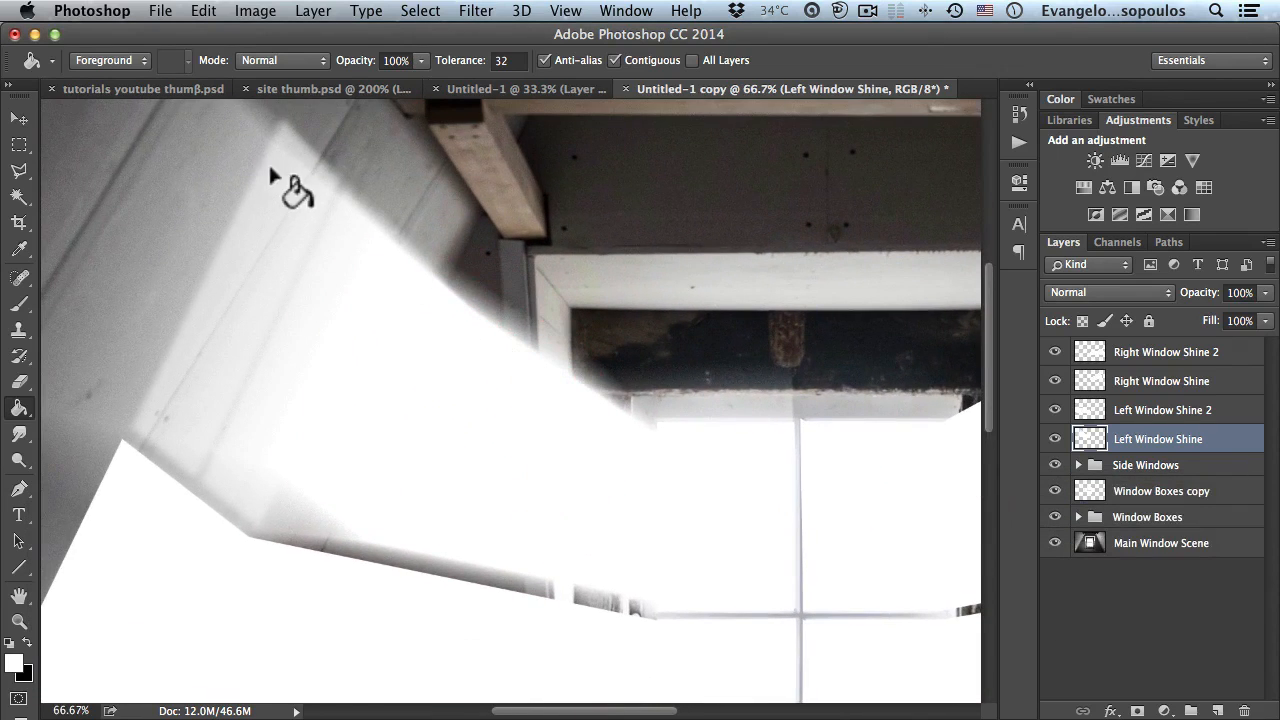
alt+super+click(503, 354)
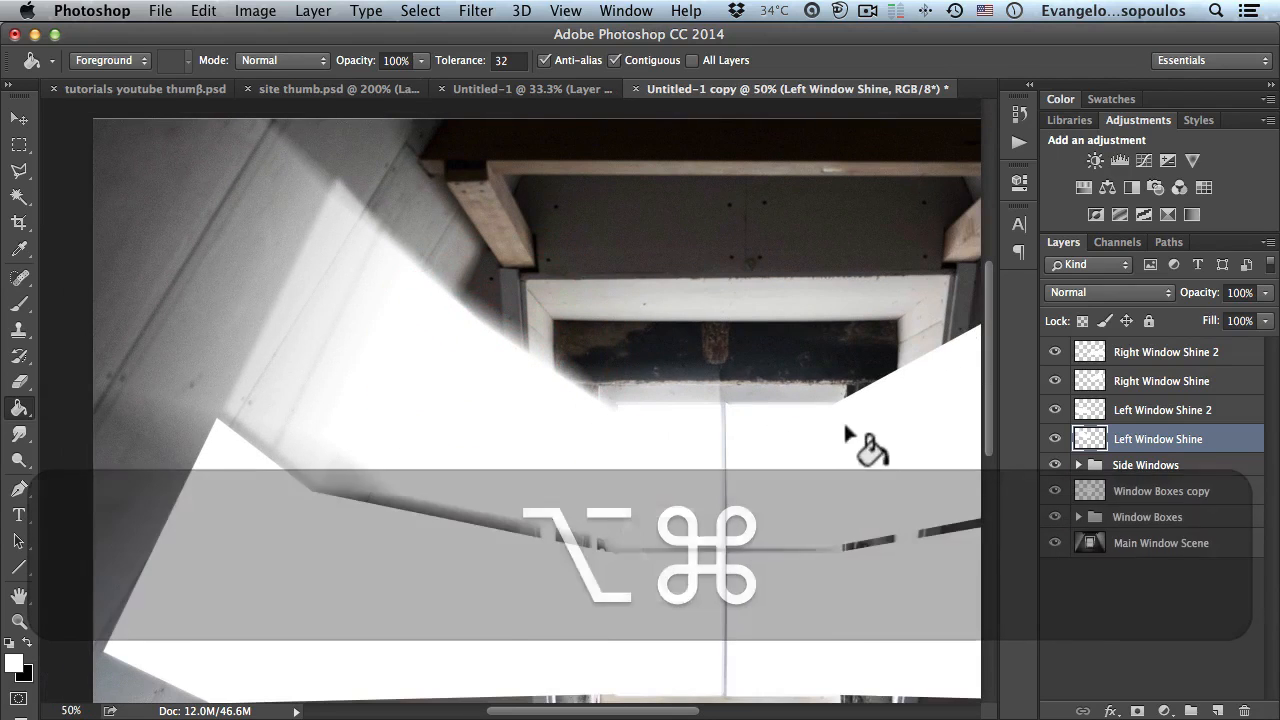
alt+super+click(362, 325)
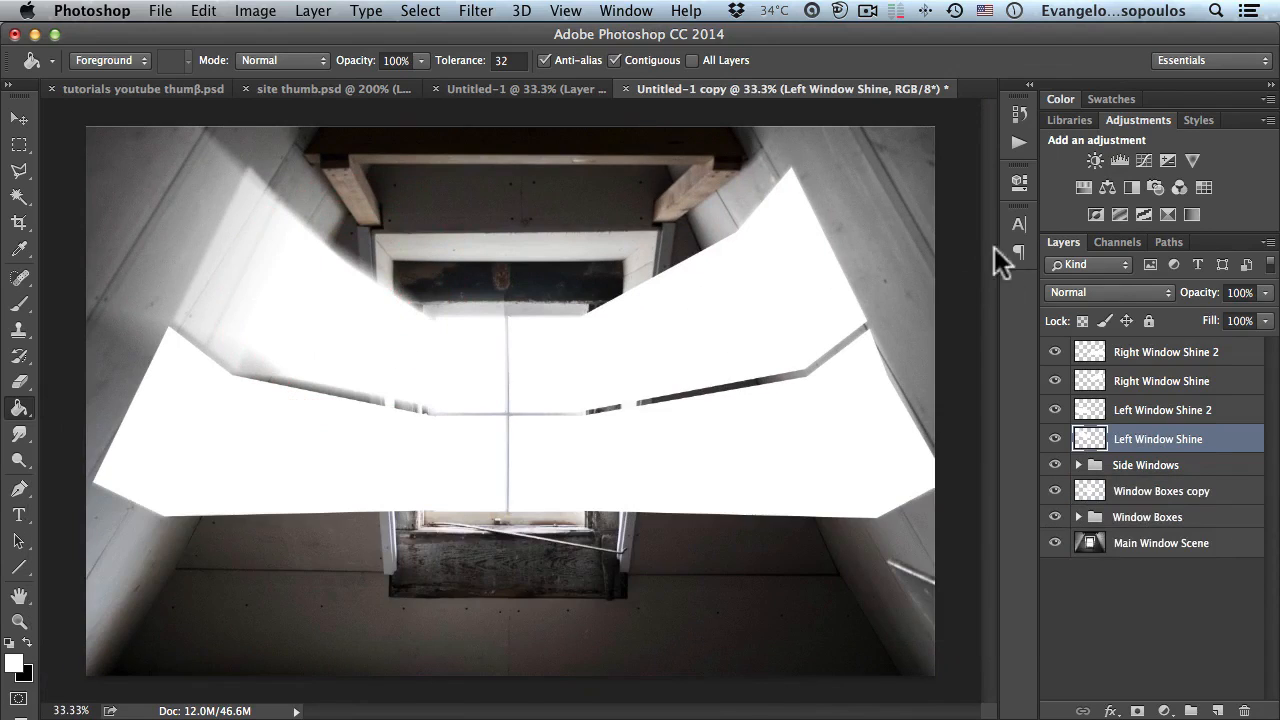
drag(1207, 305, 1170, 305)
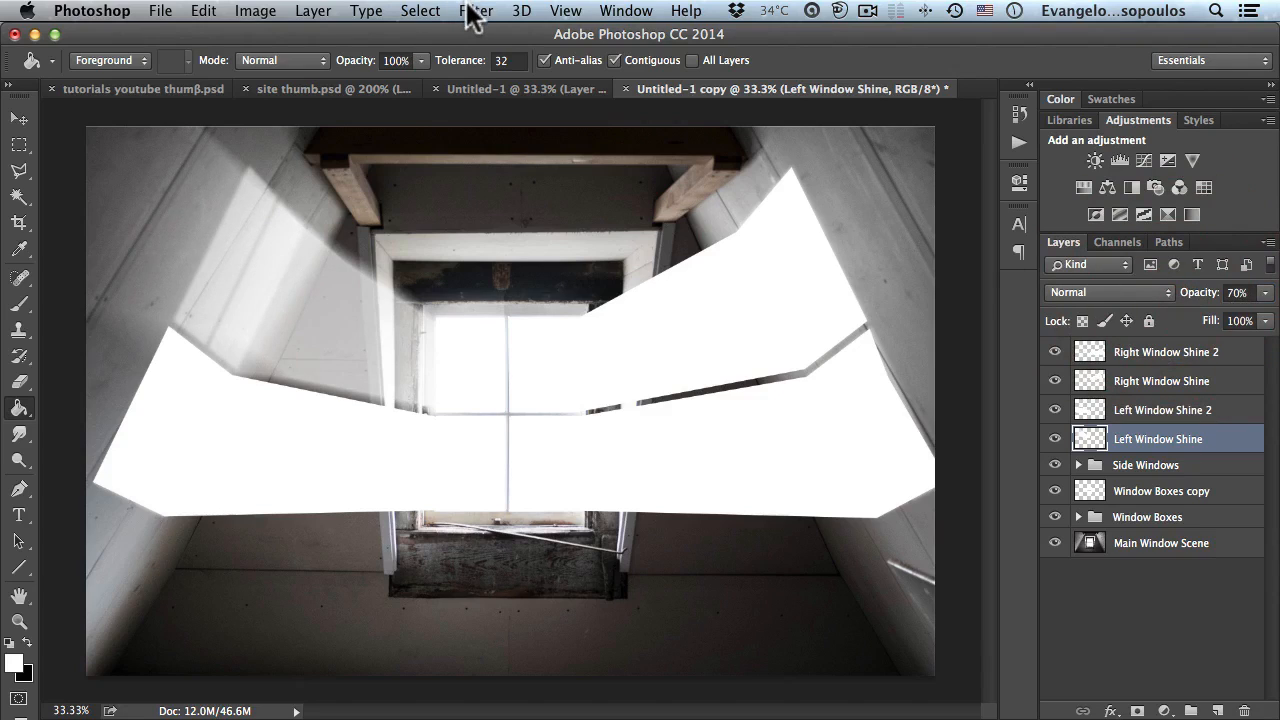
Step: Apply the same Radial Blur to the Left Window Shine 2 layer
click(1162, 410)
click(476, 10)
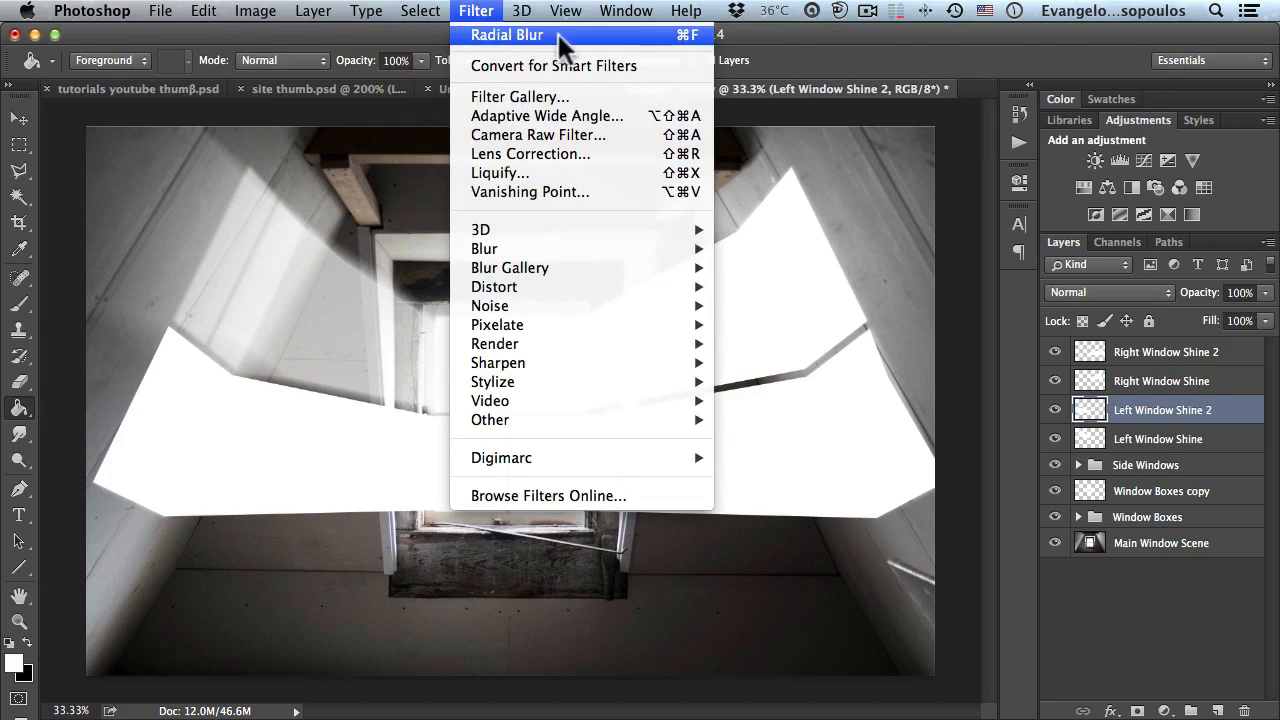
click(1133, 402)
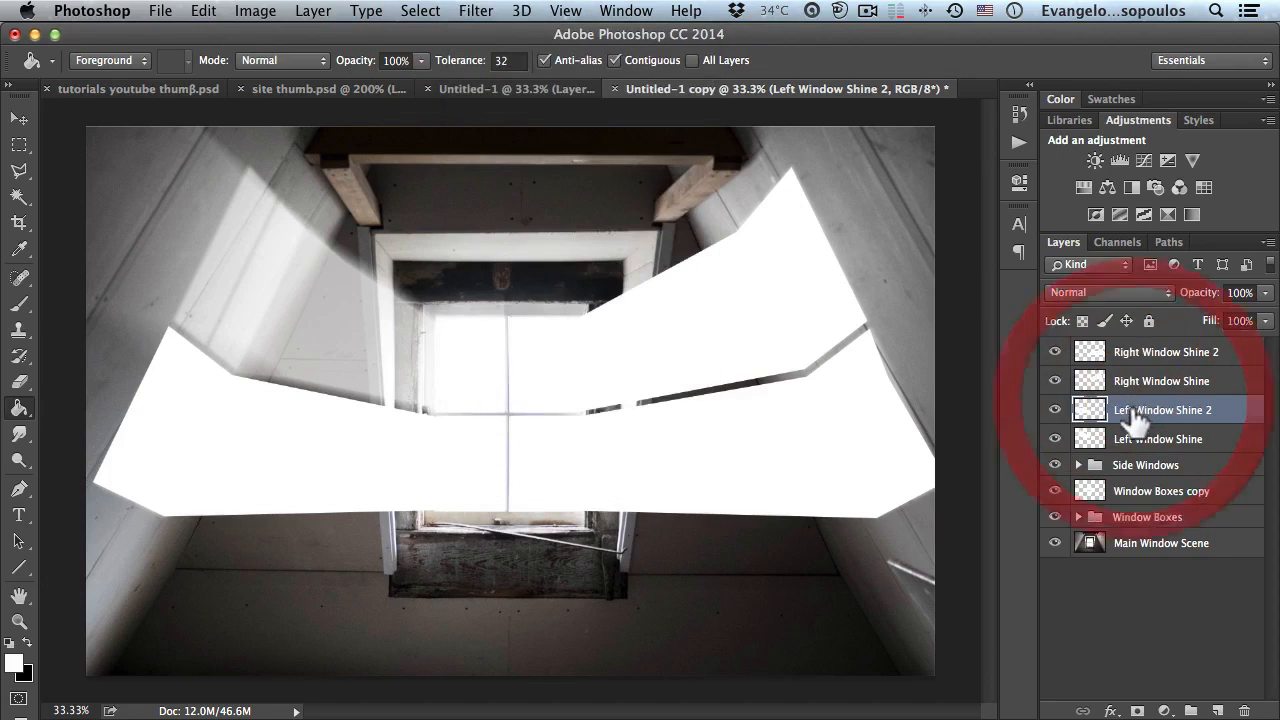
click(478, 10)
click(488, 31)
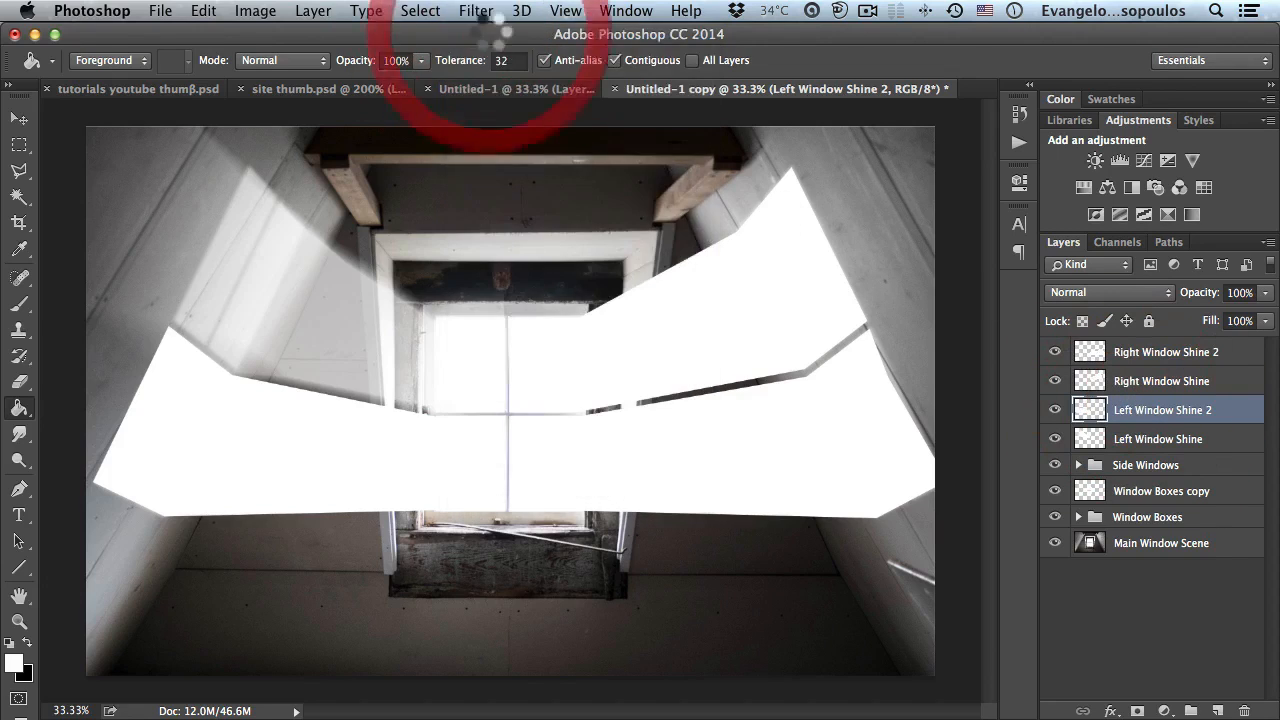
Step: Repeat the Radial Blur on the Right Window Shine layer and on the Right Window Shine 2 layer
click(1160, 381)
click(476, 10)
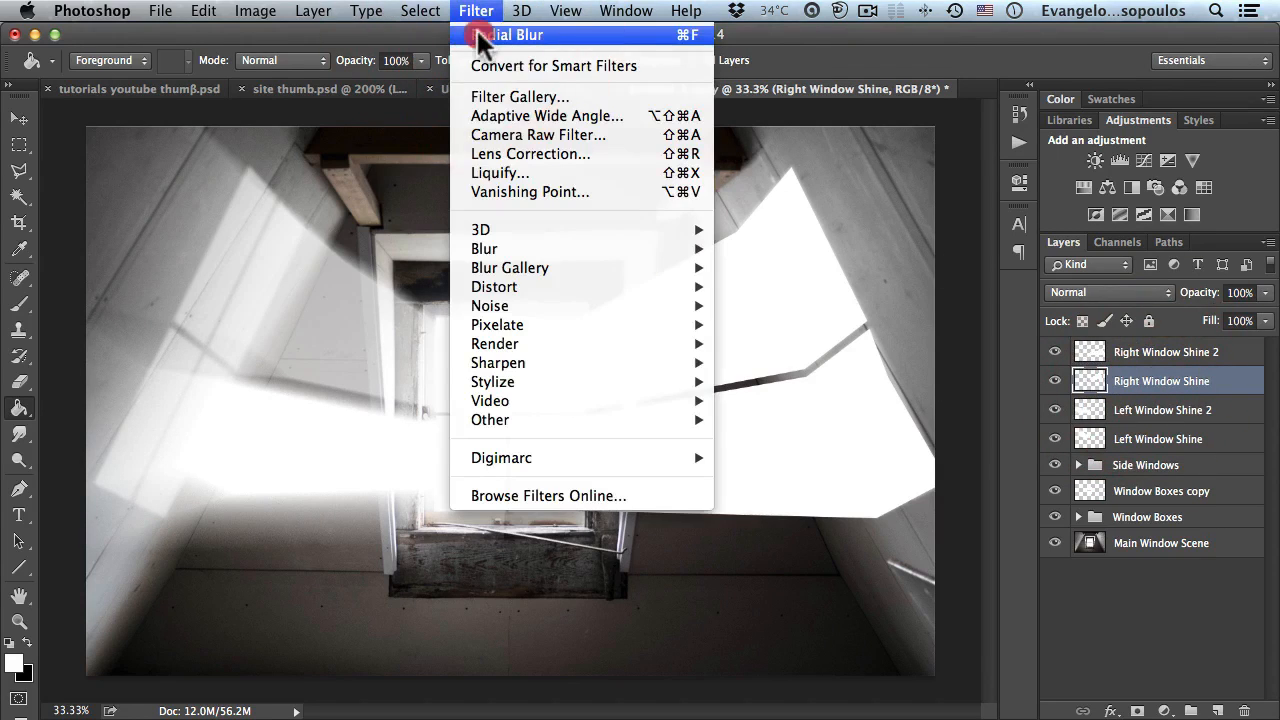
click(480, 32)
click(1143, 355)
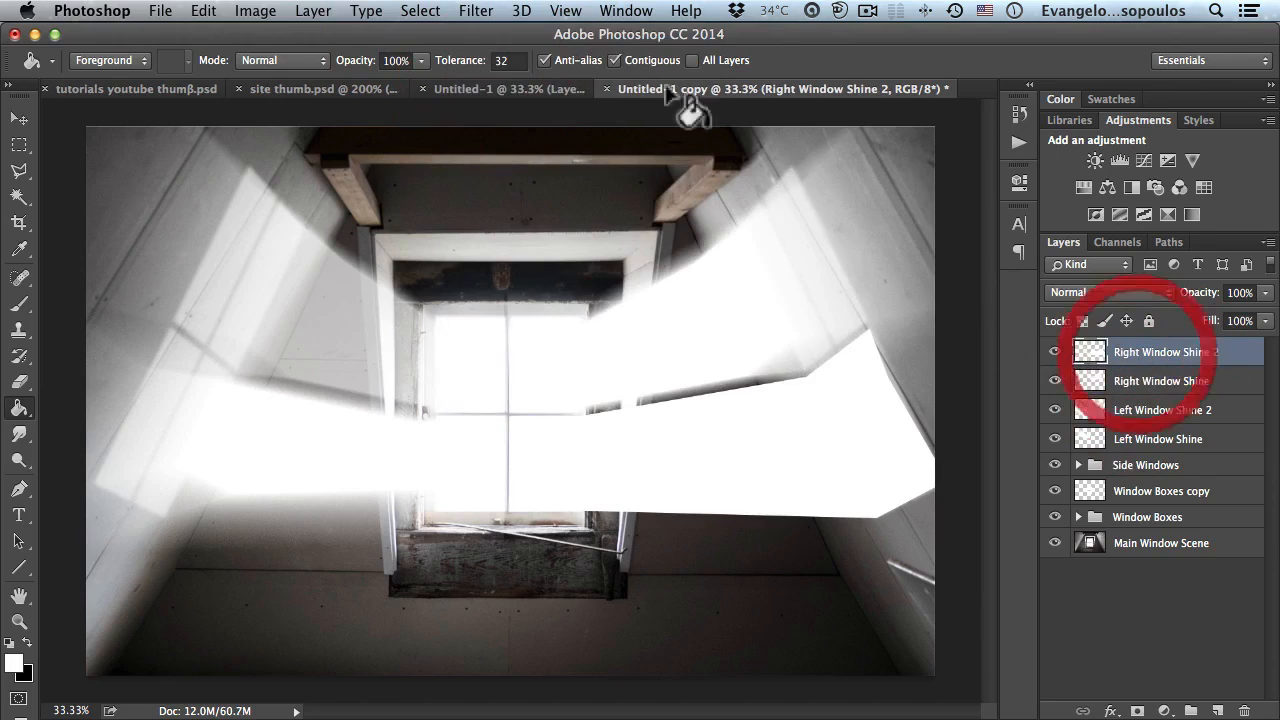
click(476, 10)
click(482, 35)
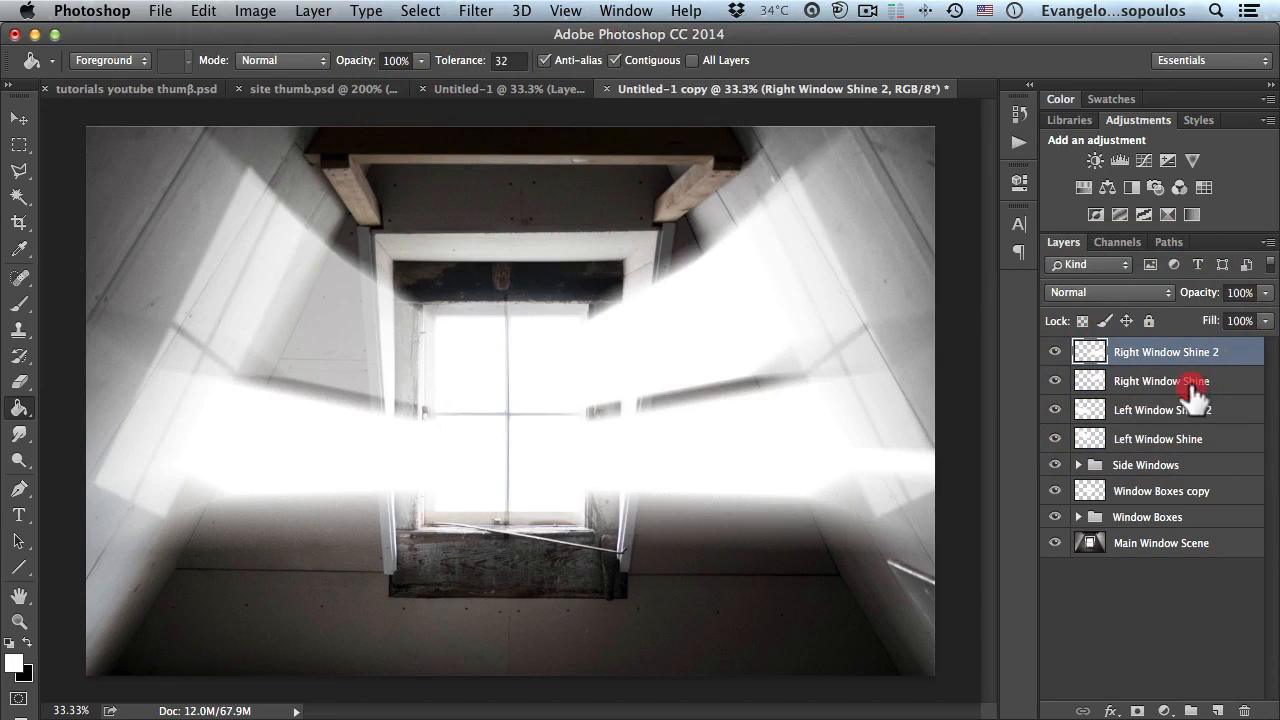
Step: Set the opacity of Left Window Shine 2, Right Window Shine and Right Window Shine 2 together to 70%
click(1192, 410)
shift+click(1184, 352)
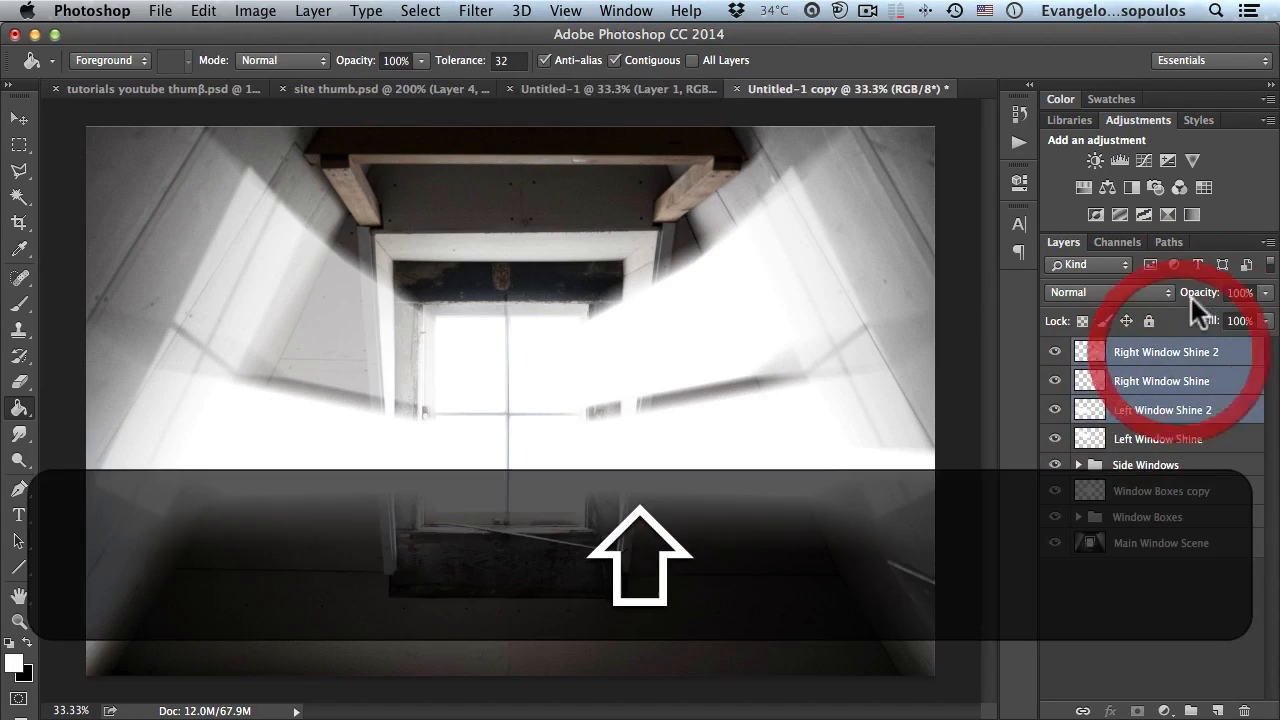
drag(1191, 297, 1167, 299)
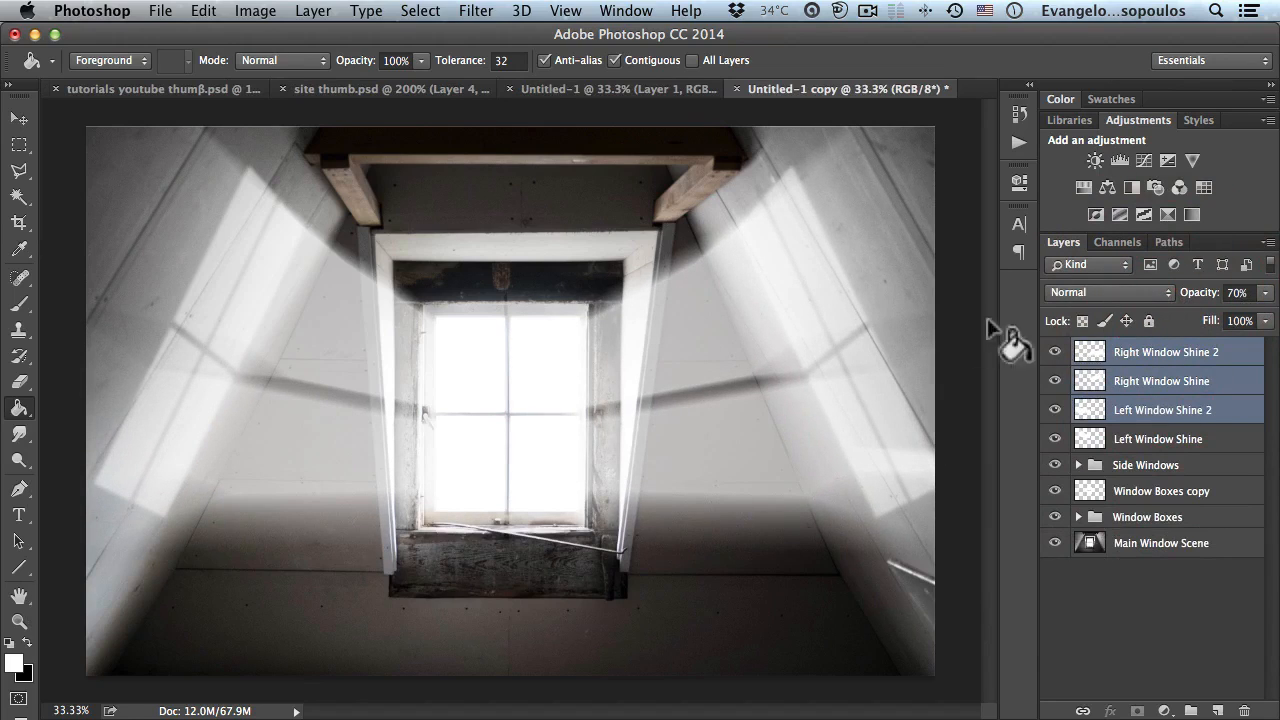
Step: Open the Gaussian Blur filter for the Left Window Shine layer
click(1155, 445)
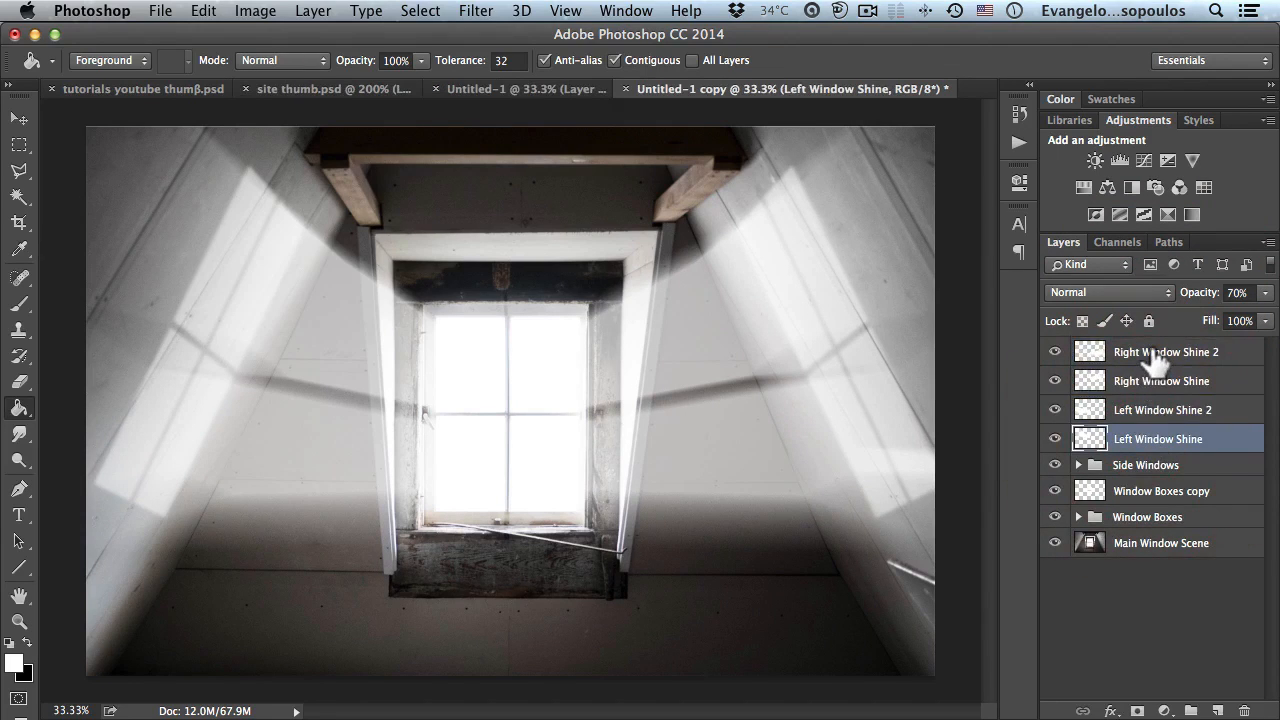
super+click(222, 295)
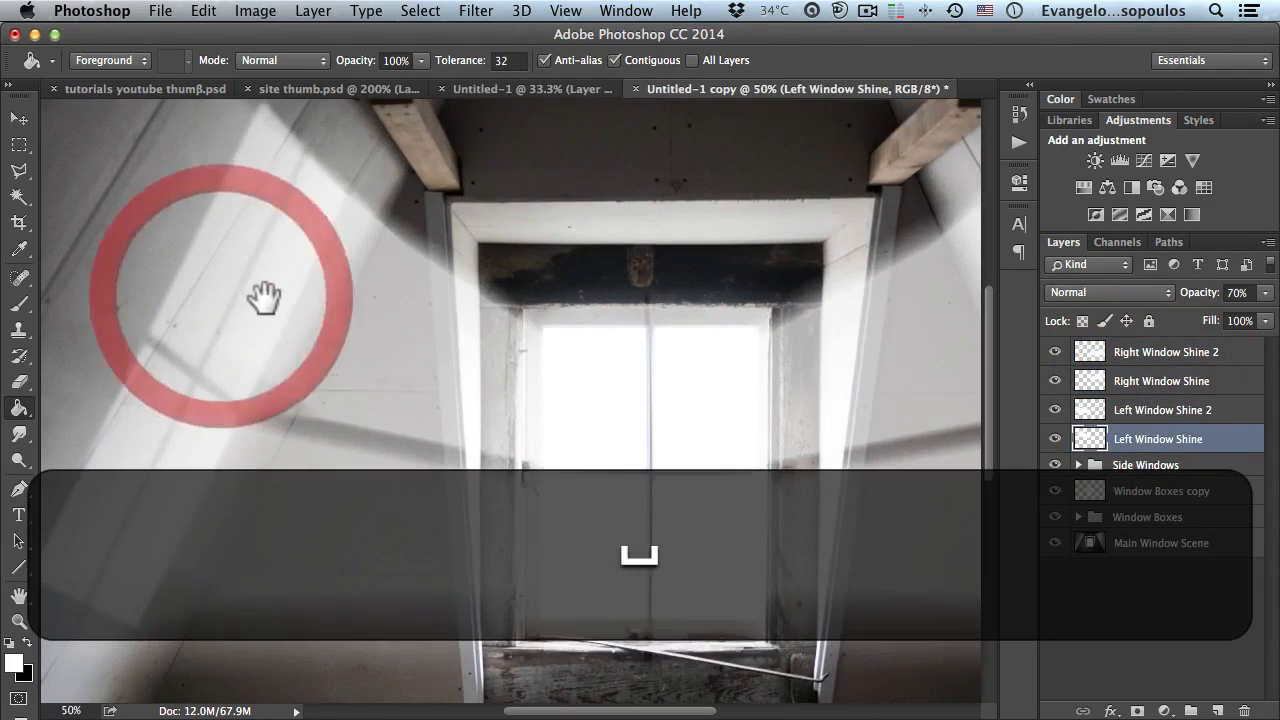
drag(275, 282, 299, 334)
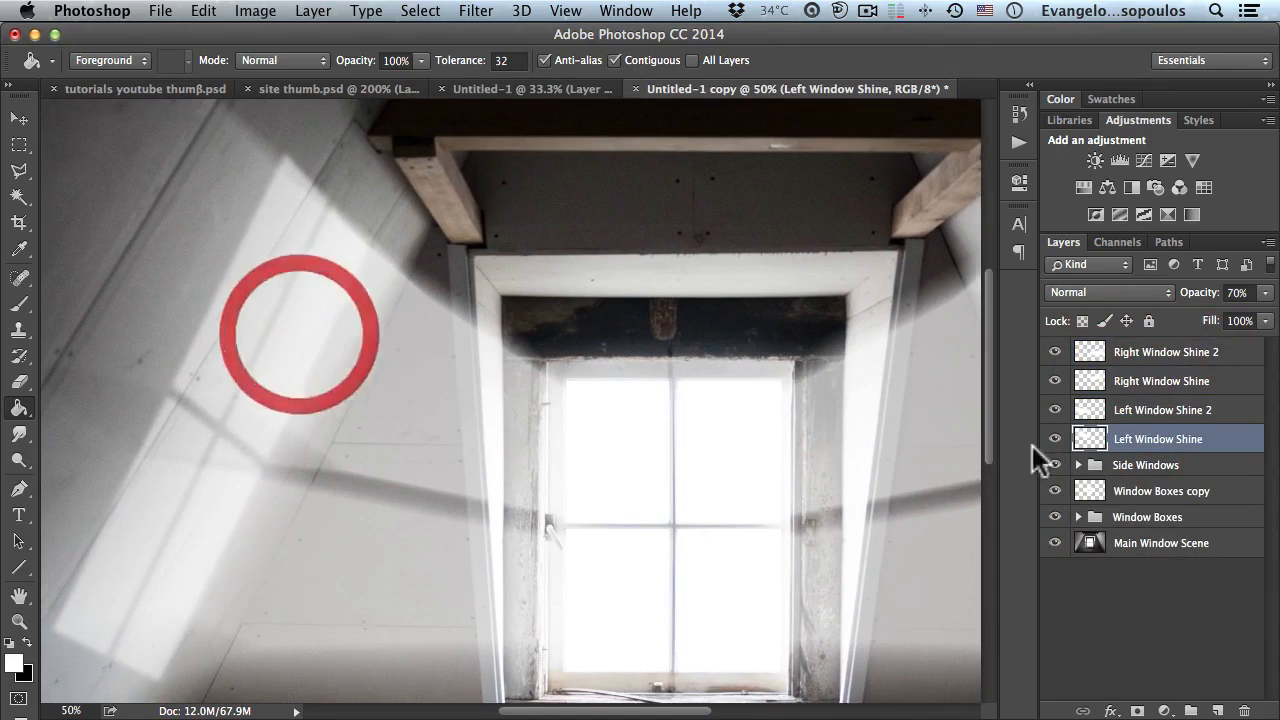
click(470, 14)
mouse_move(584, 248)
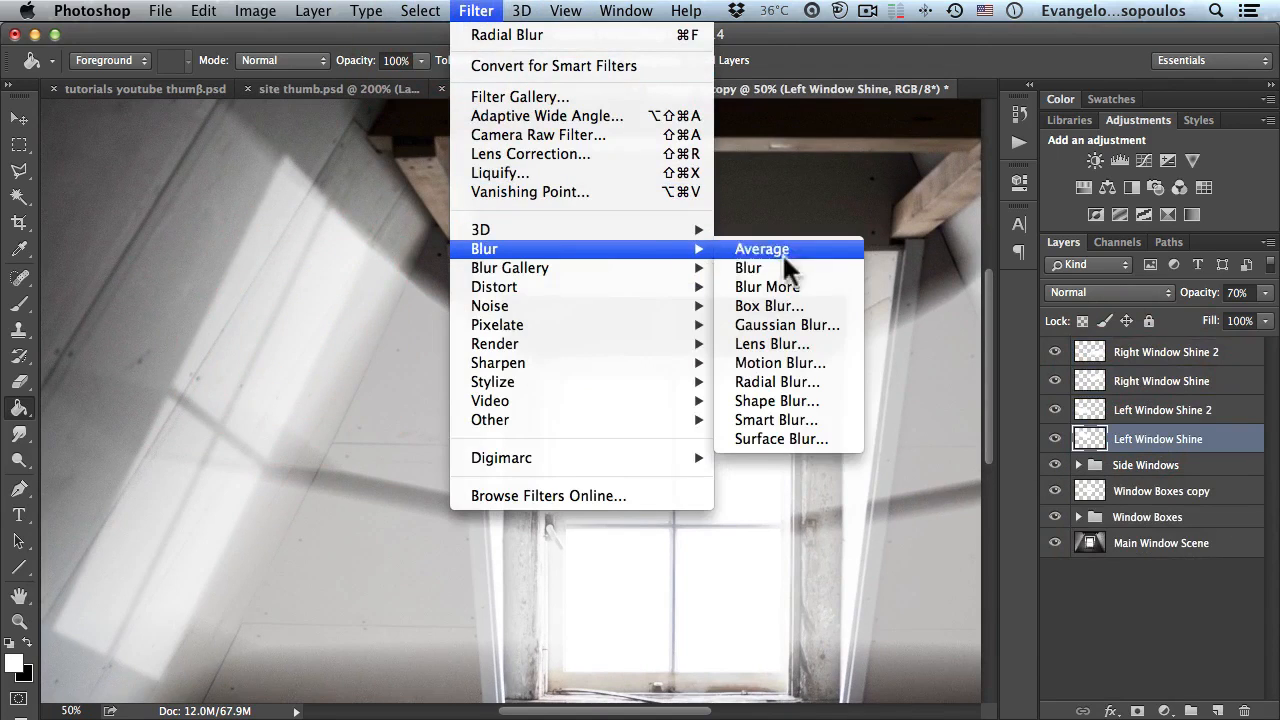
click(825, 322)
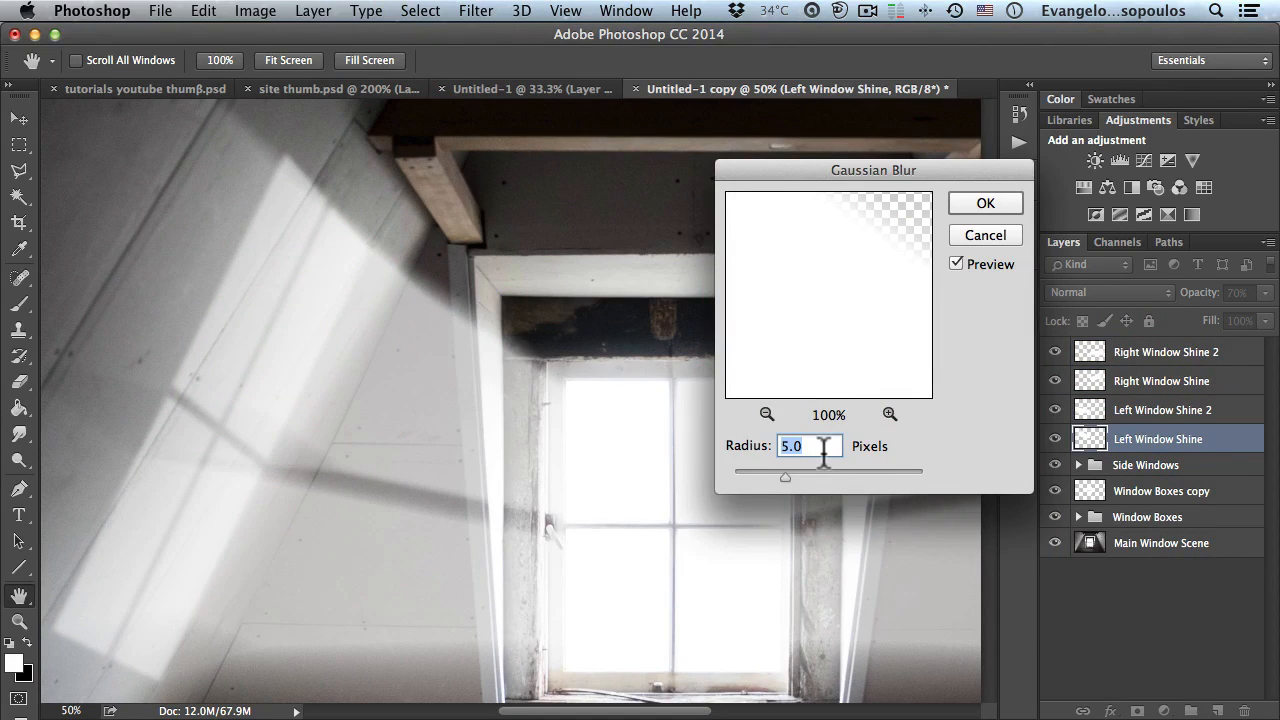
Step: Apply a 15-pixel Gaussian Blur to the Left Window Shine and Left Window Shine 2 layers
text(15)
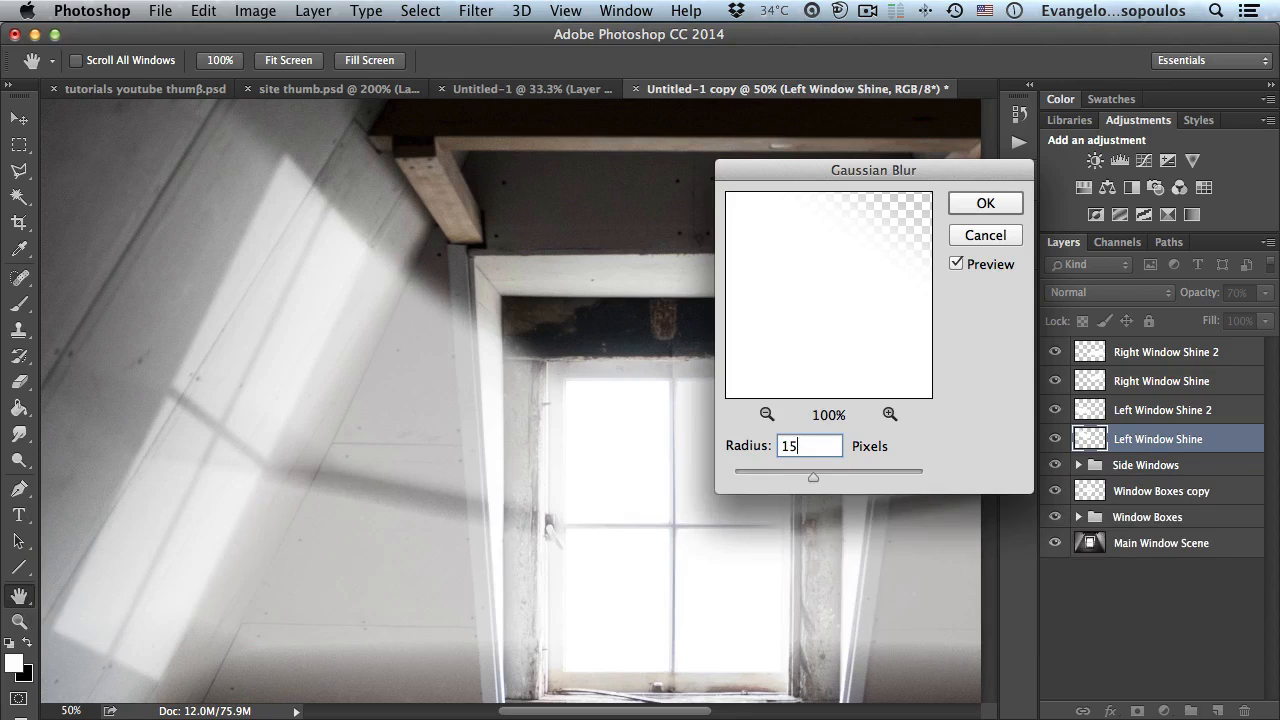
key(Return)
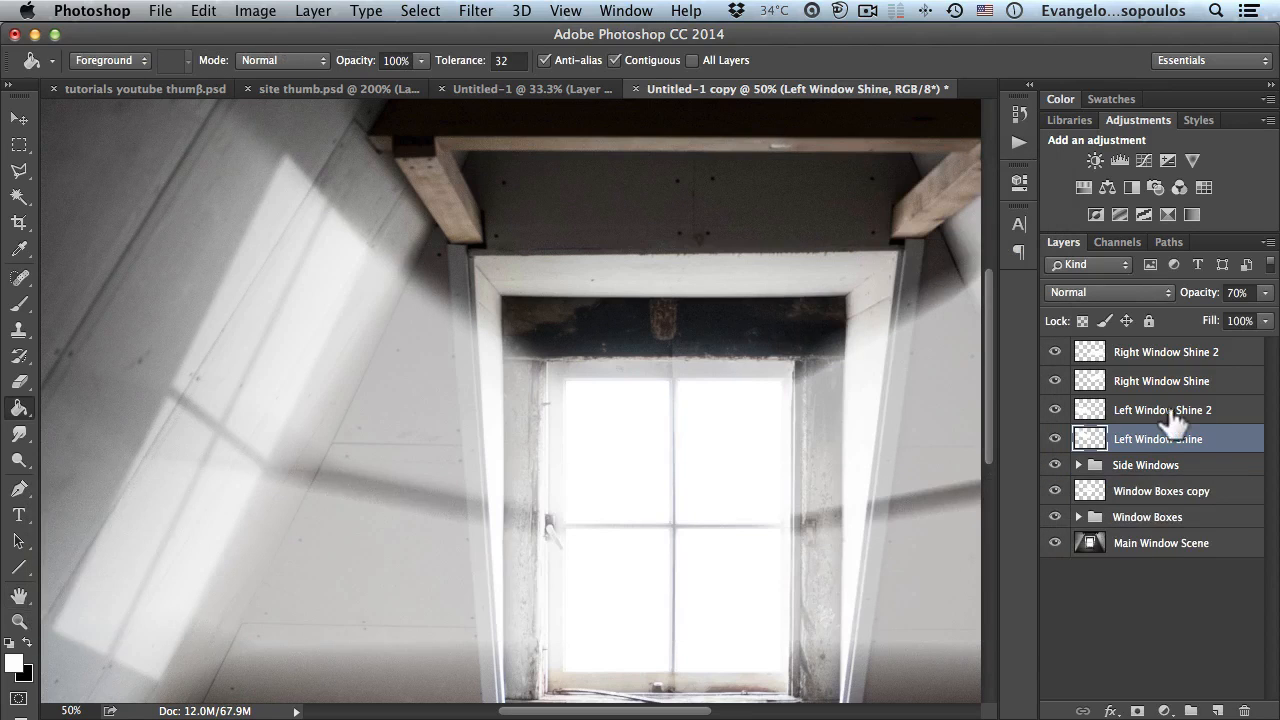
click(1160, 410)
click(476, 10)
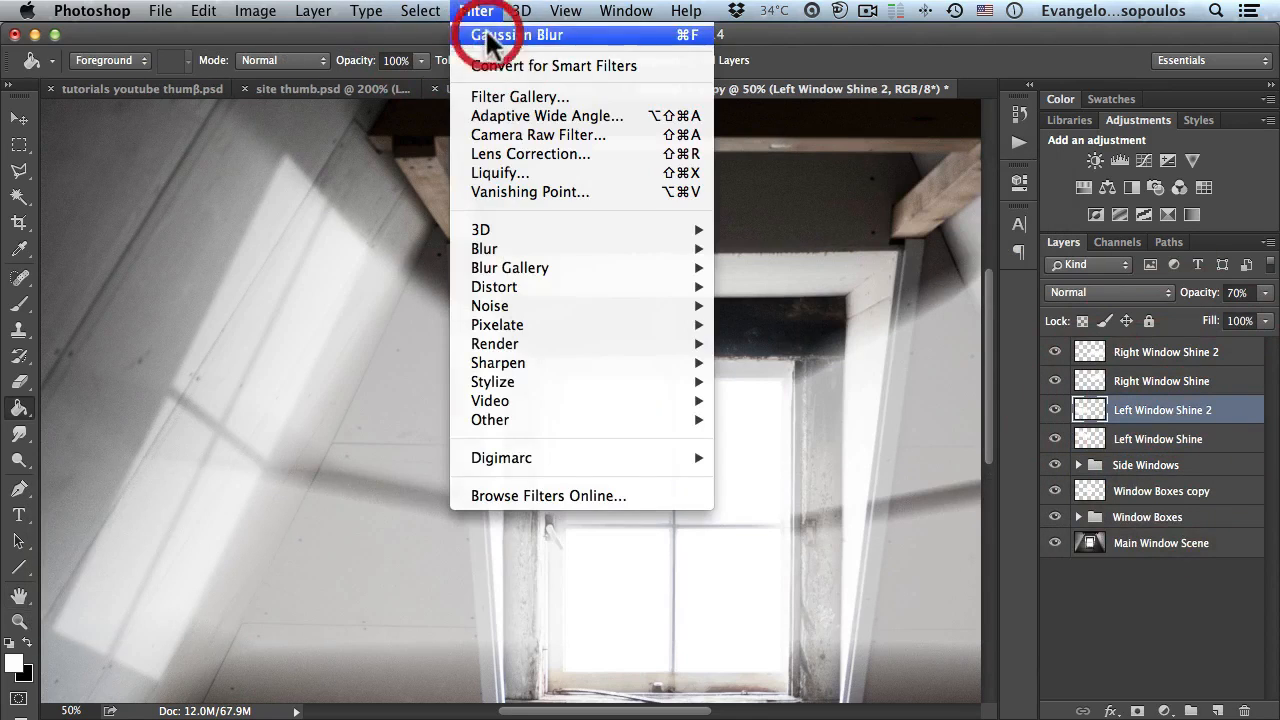
click(480, 34)
Step: Repeat the last Gaussian Blur on the Right Window Shine and Right Window Shine 2 layers
click(1100, 381)
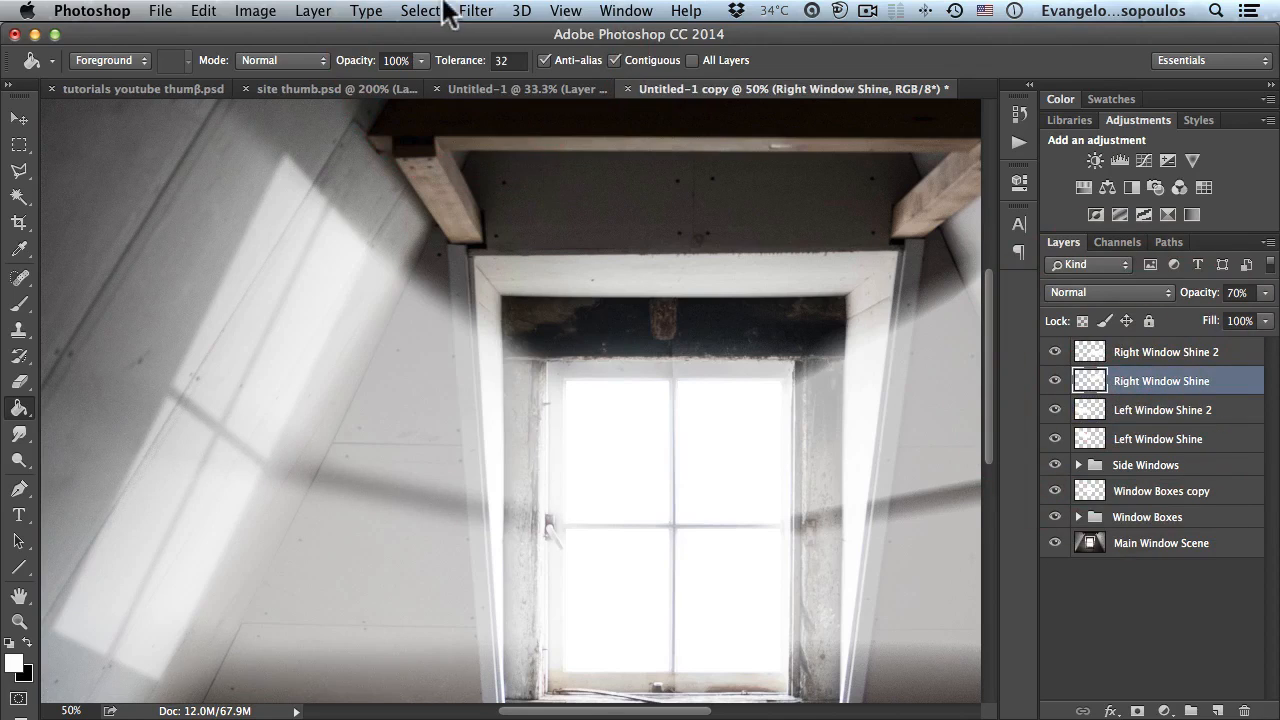
click(476, 10)
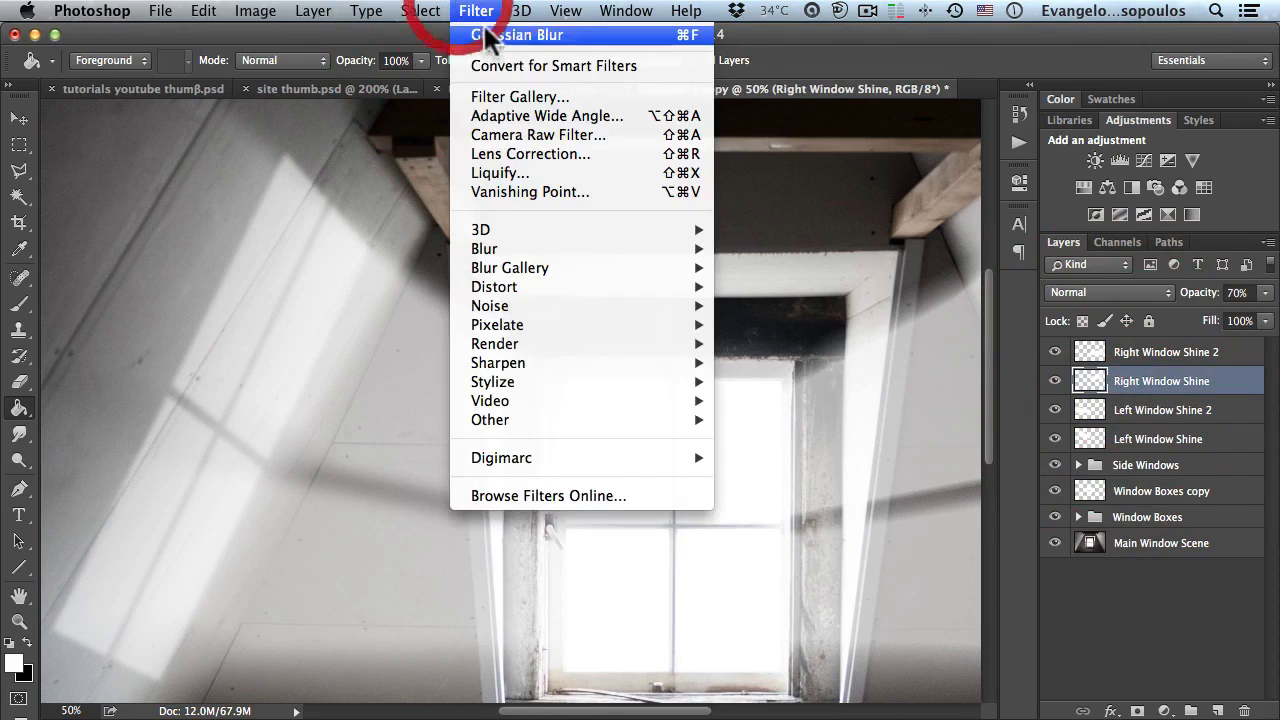
click(683, 31)
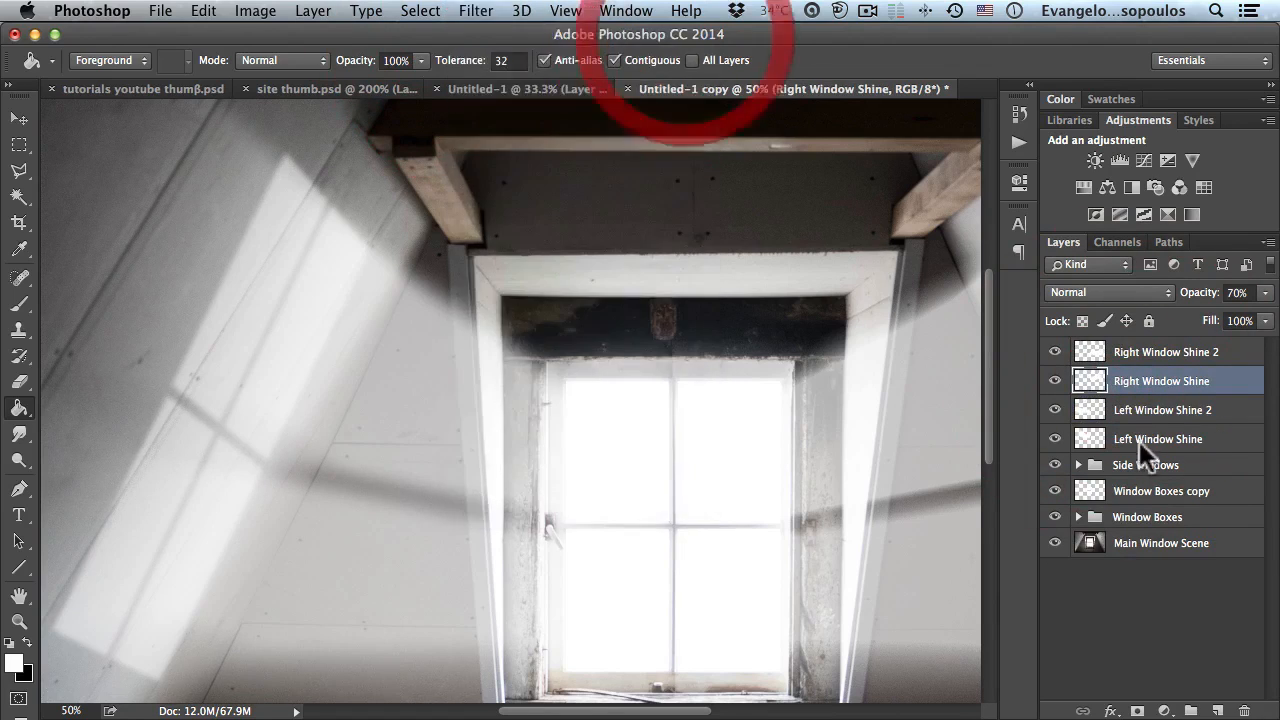
click(1140, 352)
key(super+f)
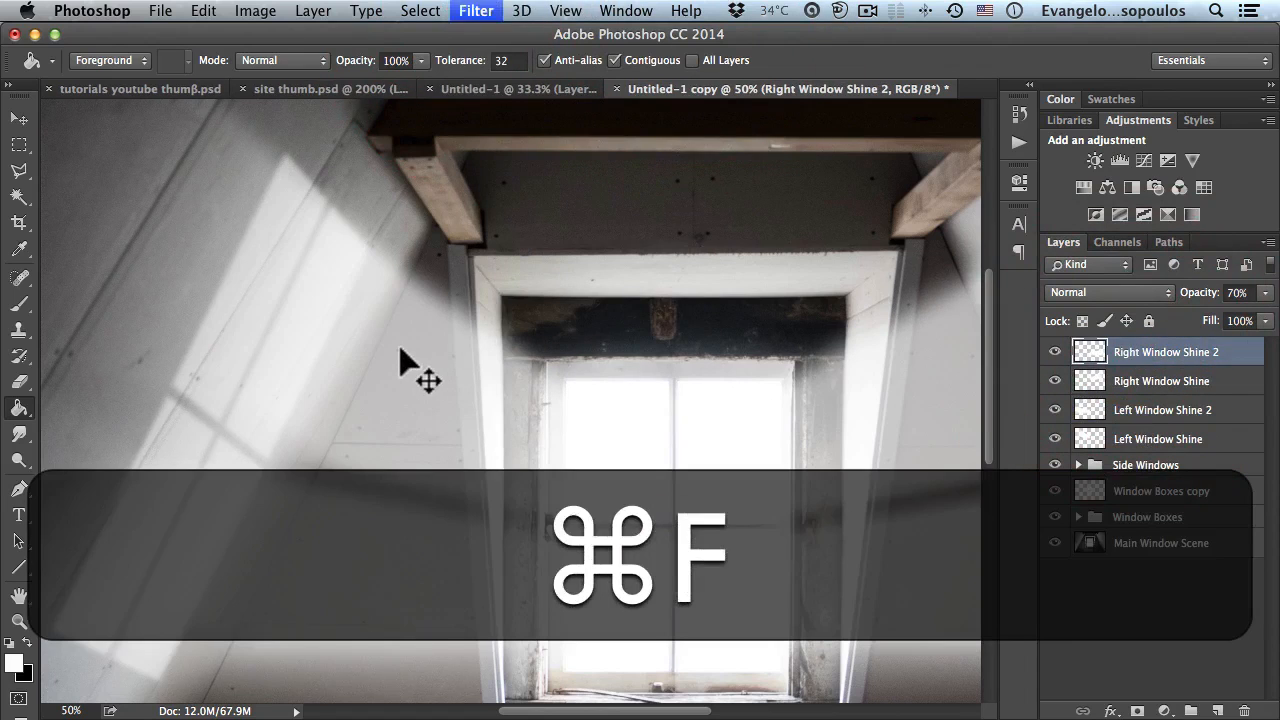
Step: View the Window Boxes copy layer on its own, restore the other layers, and move it to the top of the layer stack
alt+click(337, 356)
alt+click(322, 362)
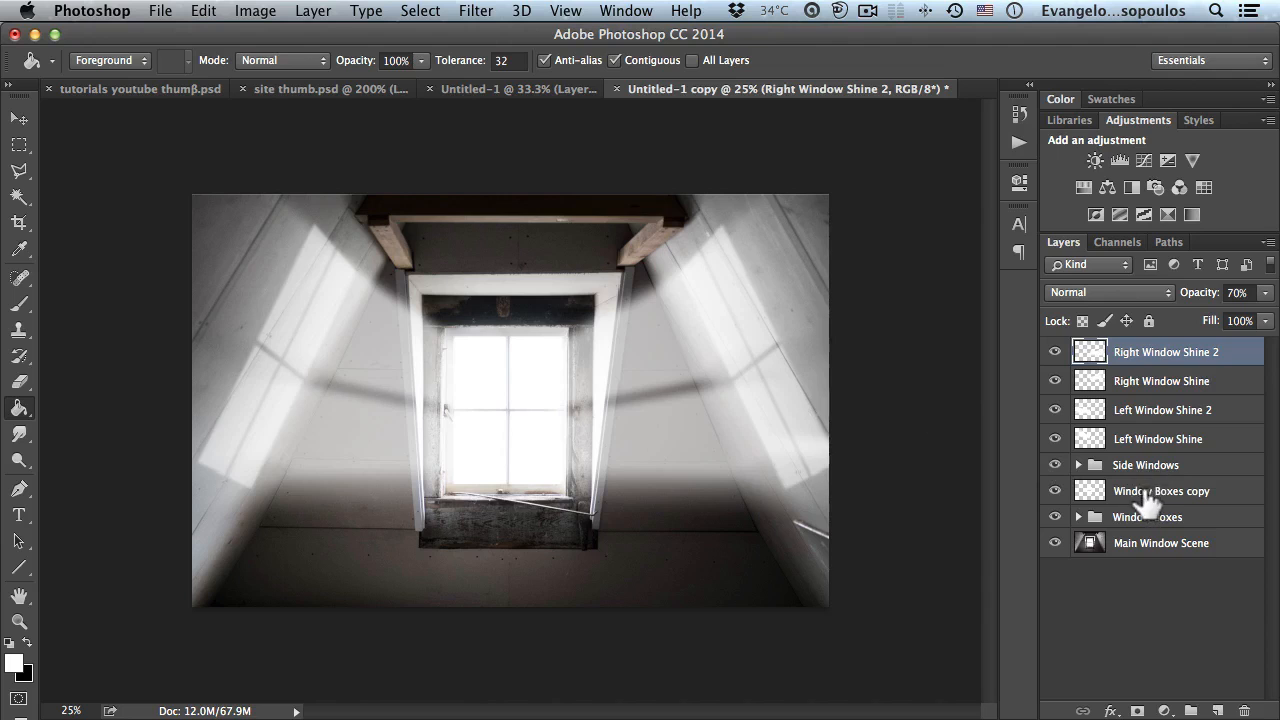
click(1150, 491)
alt+click(1055, 491)
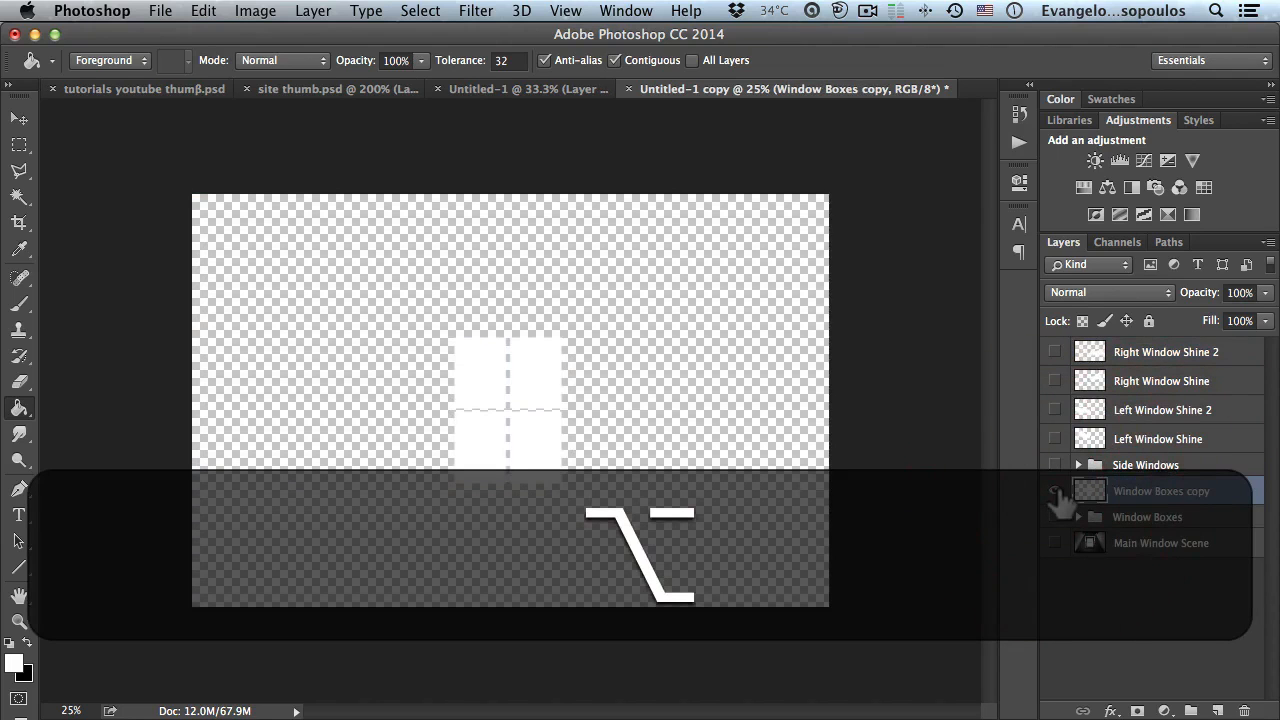
alt+click(1055, 491)
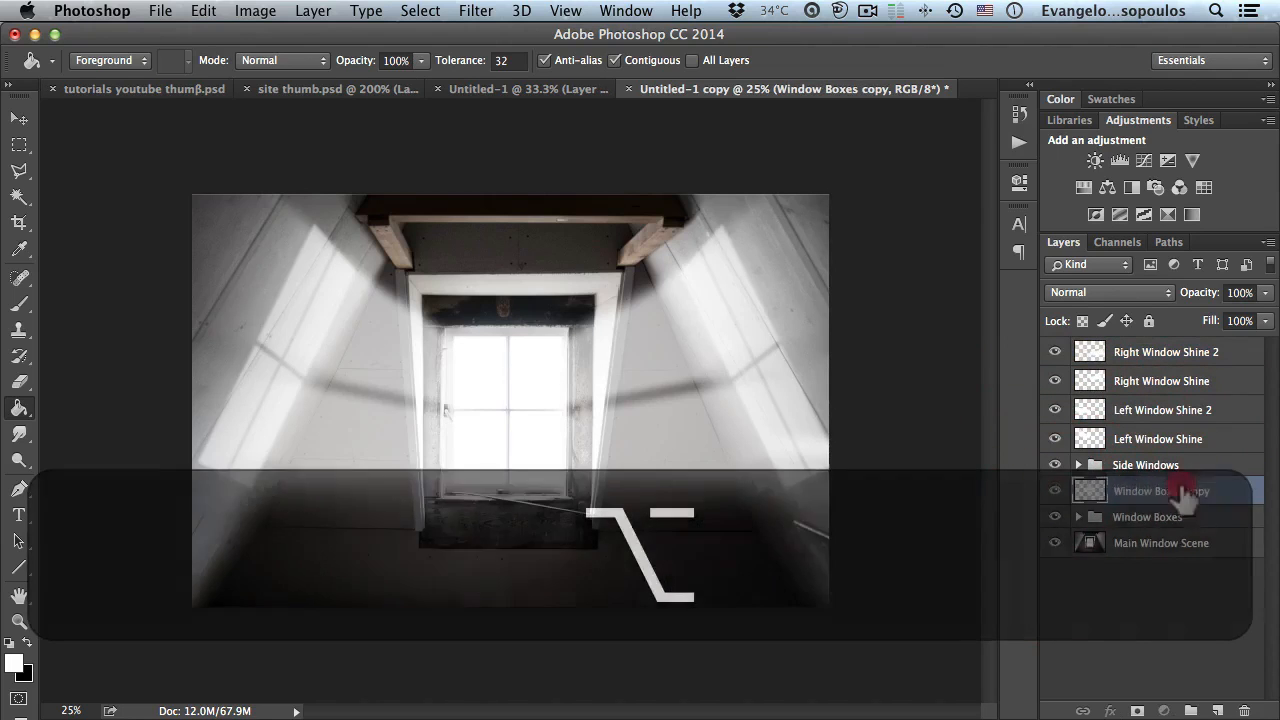
drag(1180, 491, 1160, 347)
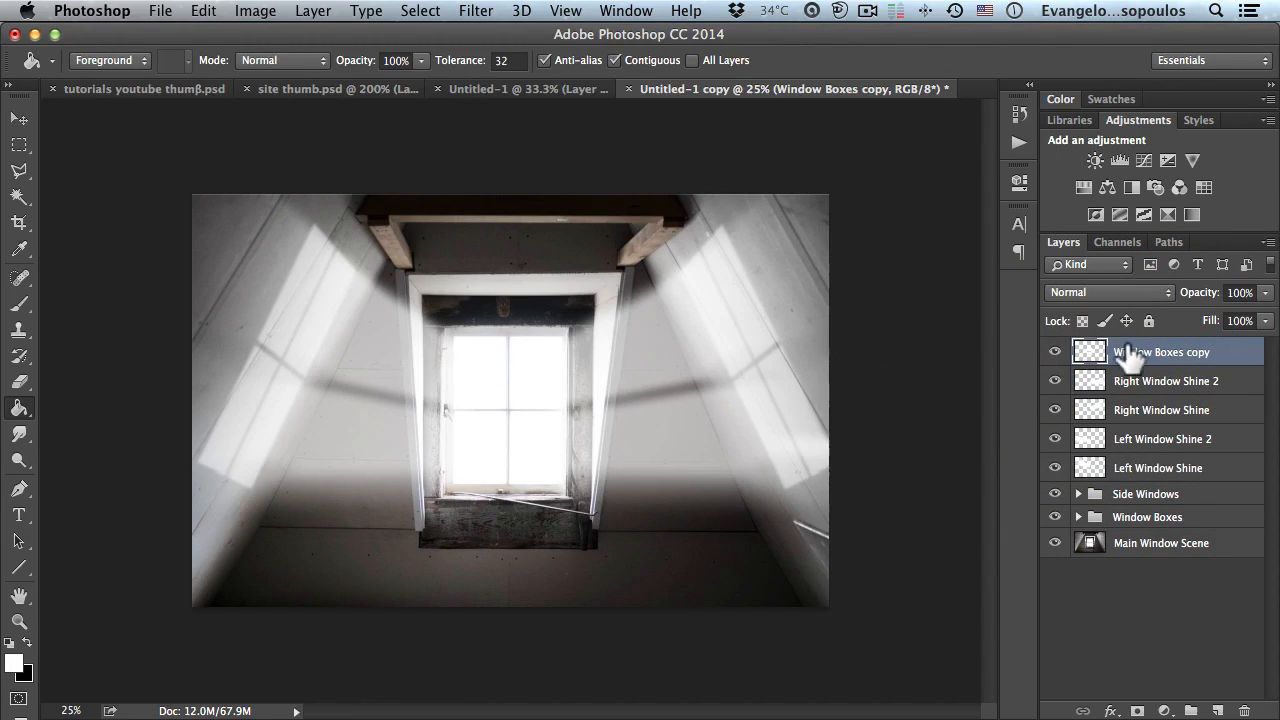
Step: Apply a Radial Blur to the Window Boxes copy layer with amount 100, Zoom method and Good quality
click(476, 11)
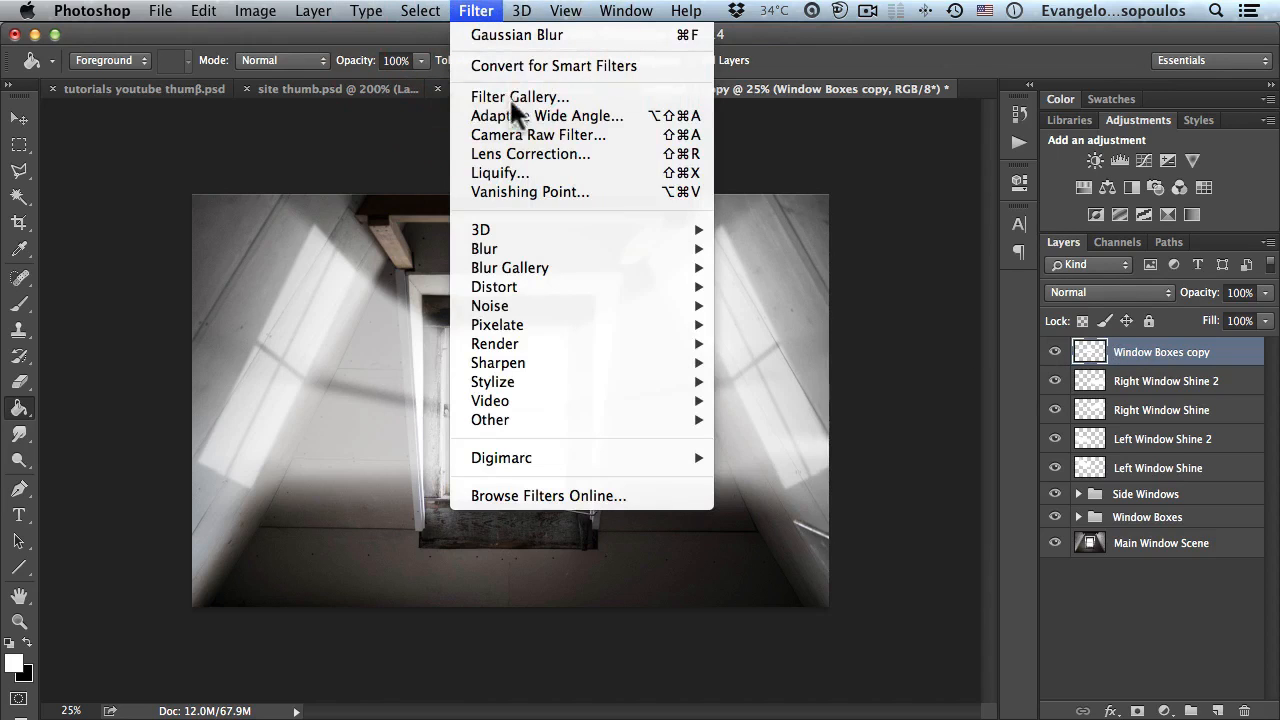
mouse_move(565, 250)
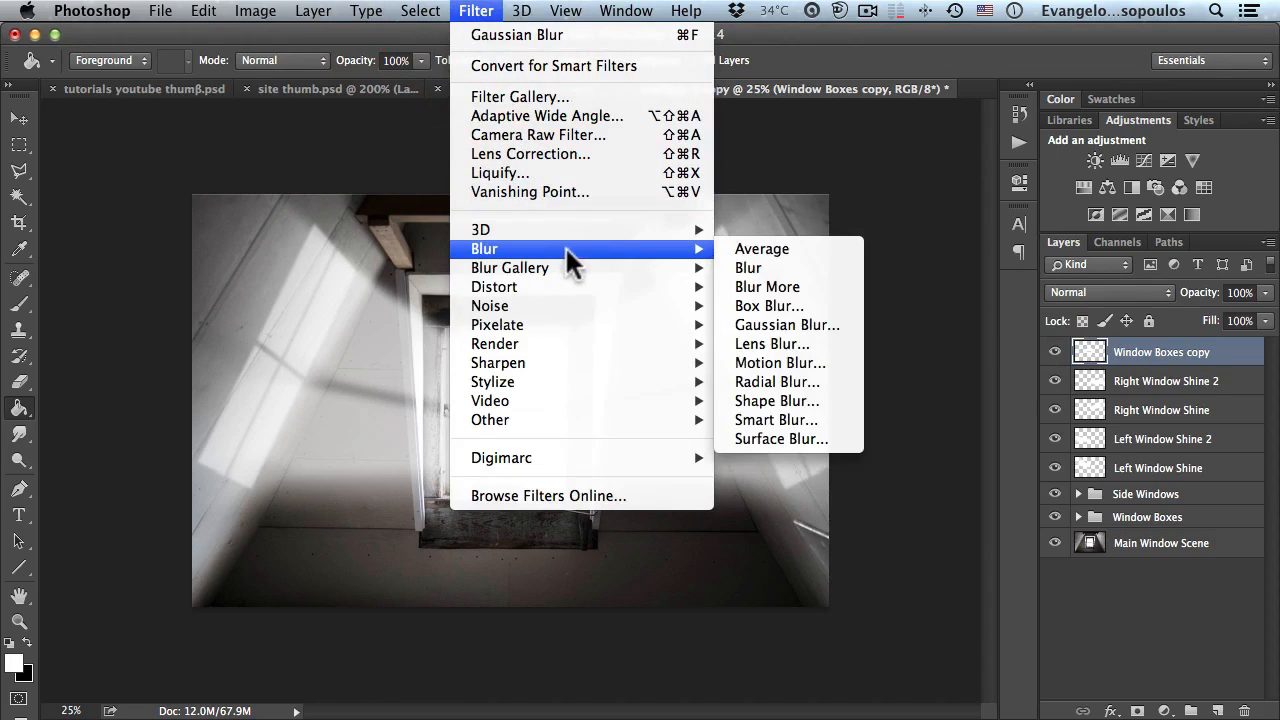
click(820, 381)
key(space)
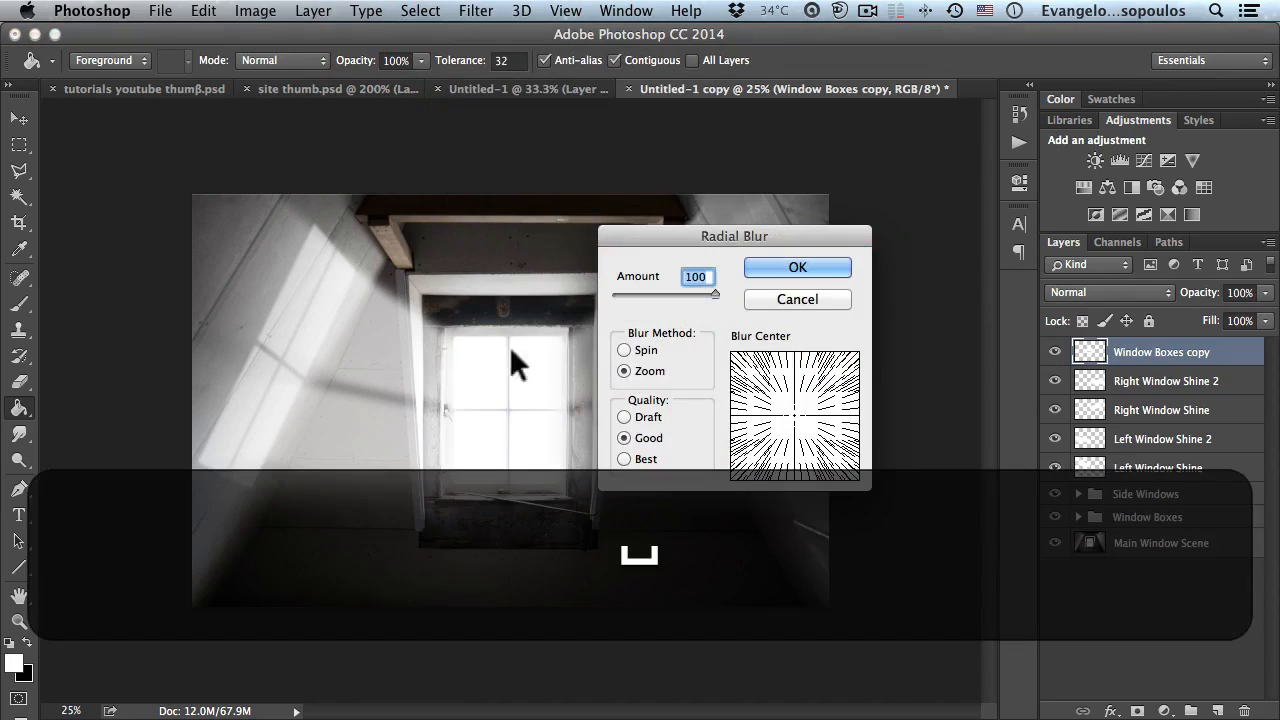
drag(698, 228, 776, 222)
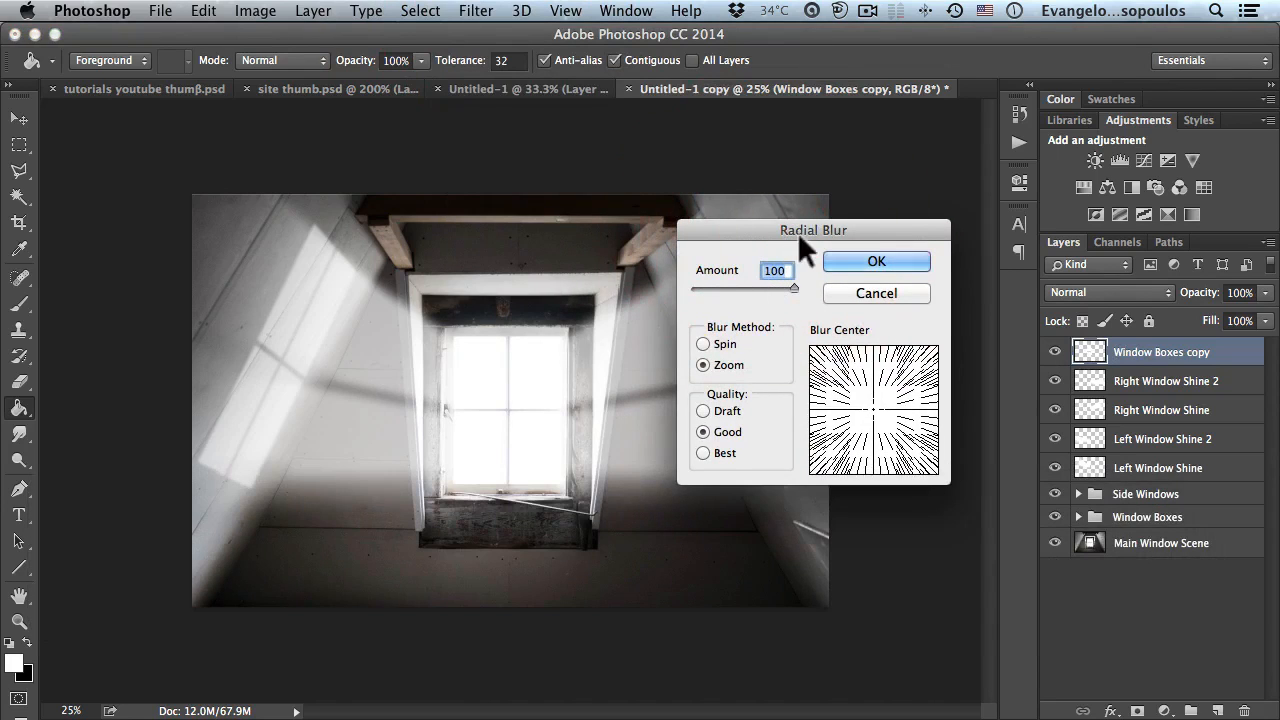
click(870, 261)
Step: Apply the same Radial Blur to the Window Boxes copy layer a second time
key(super+space)
click(494, 357)
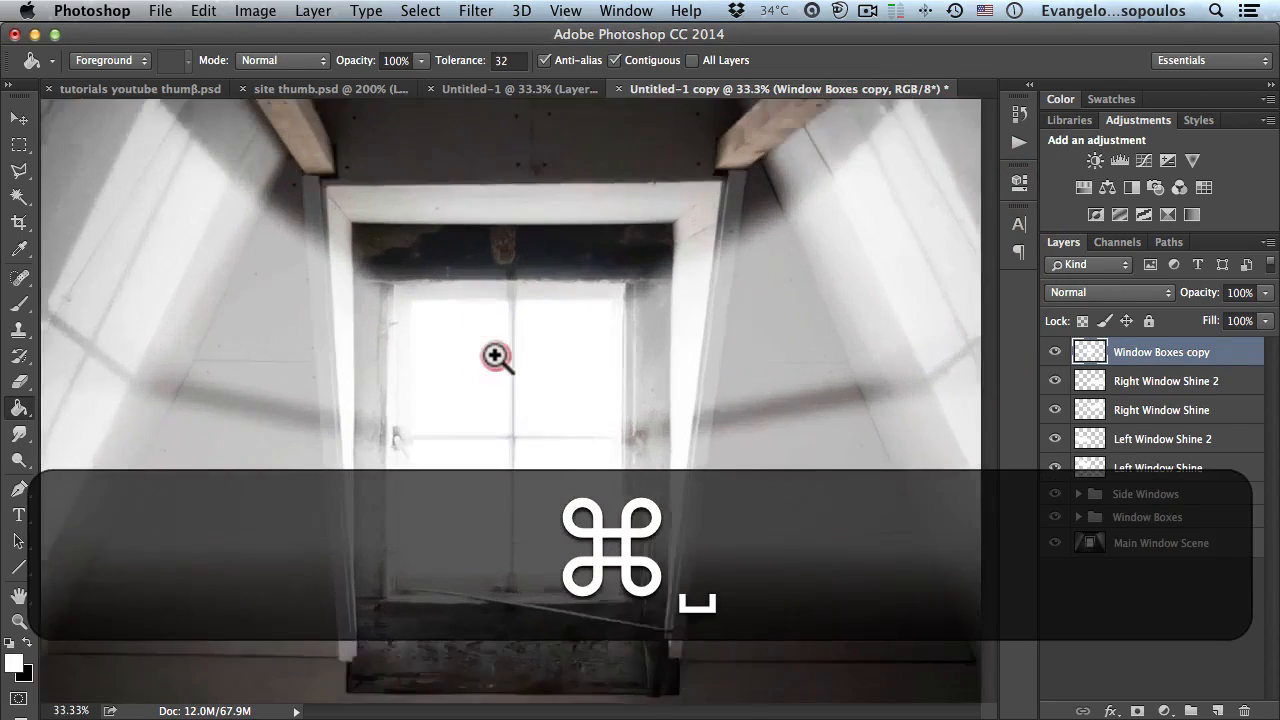
click(497, 350)
drag(512, 327, 514, 375)
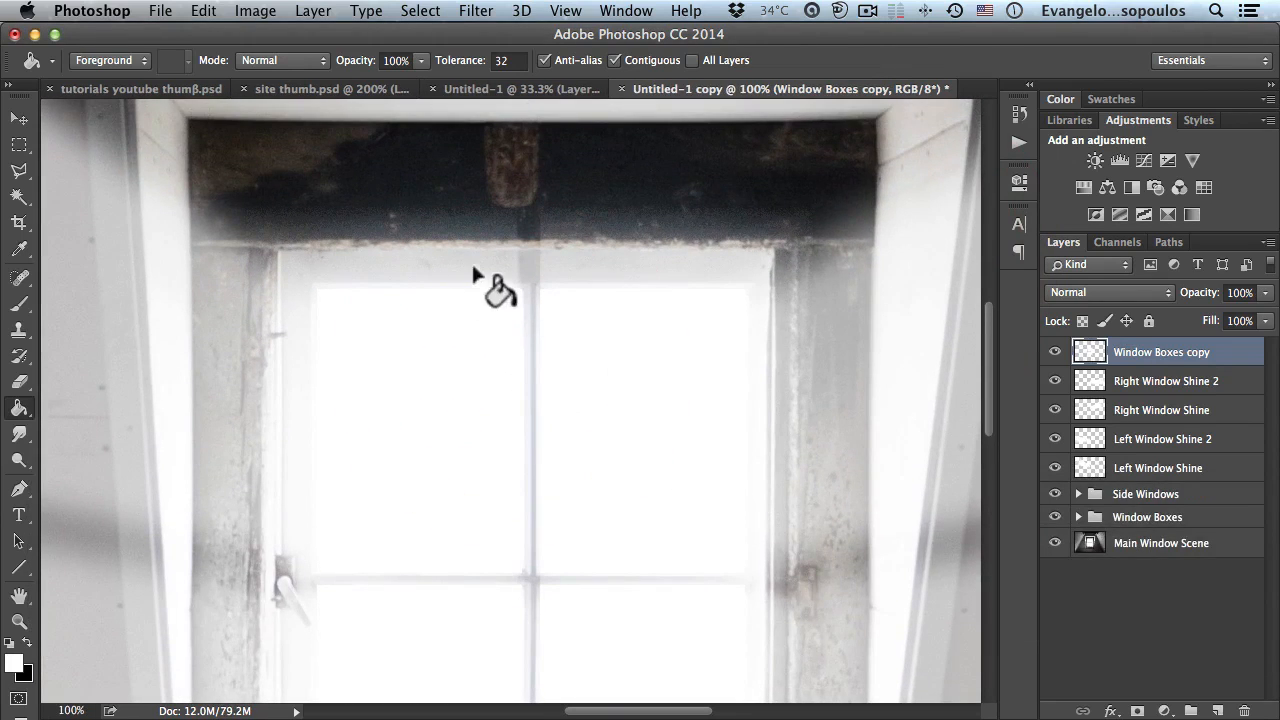
click(476, 11)
click(488, 35)
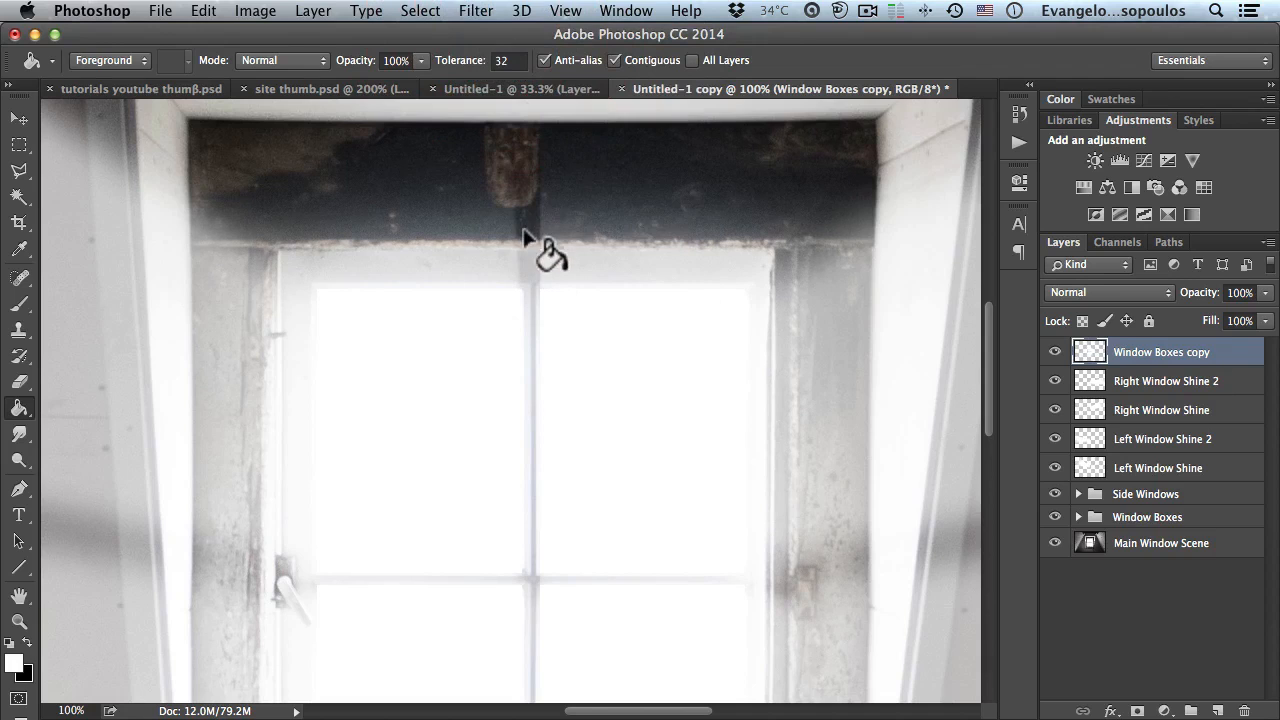
Step: Apply a Gaussian Blur with a 10-pixel radius to the Window Boxes copy layer
alt+click(551, 214)
alt+click(555, 220)
alt+click(558, 224)
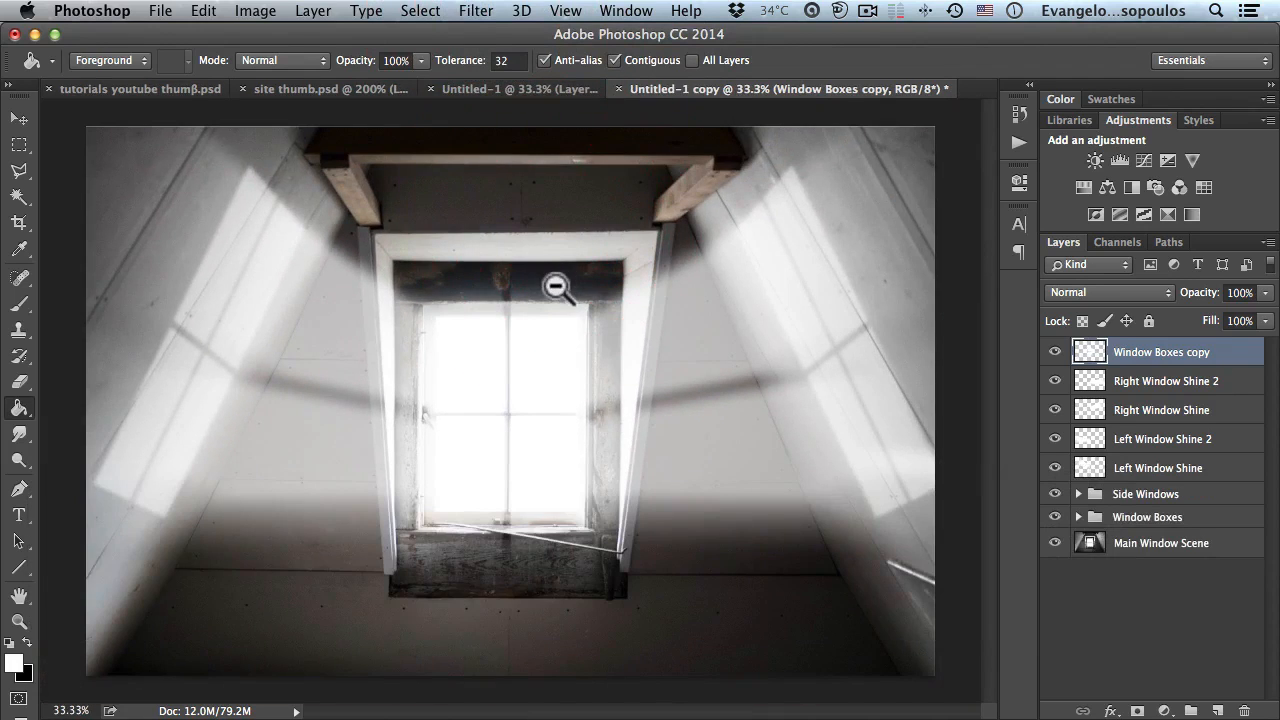
click(511, 296)
click(508, 330)
click(506, 368)
click(476, 11)
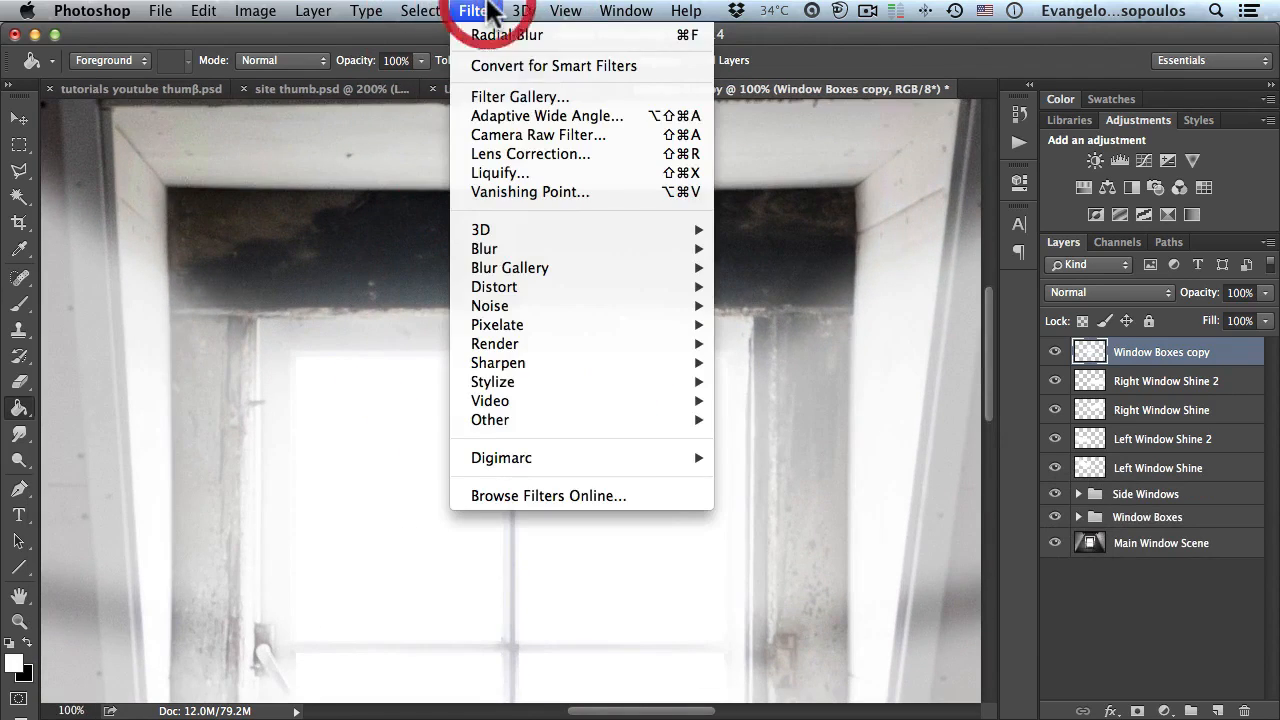
mouse_move(571, 248)
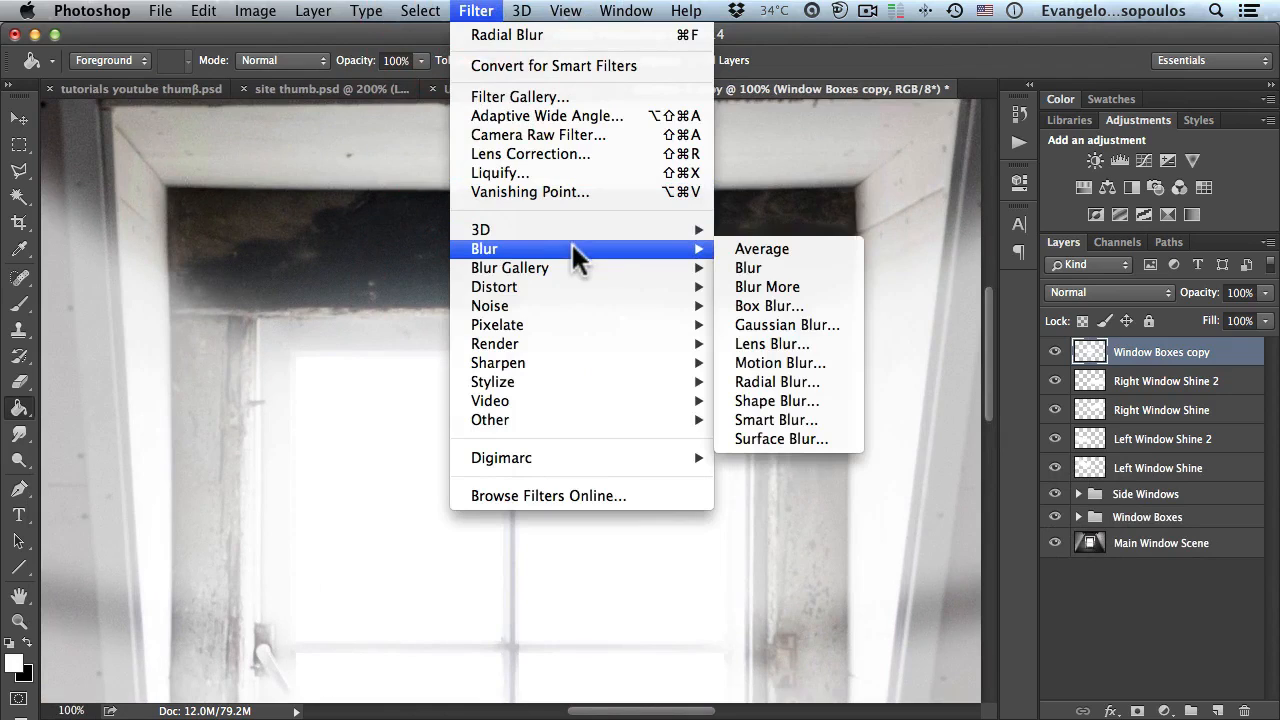
click(798, 324)
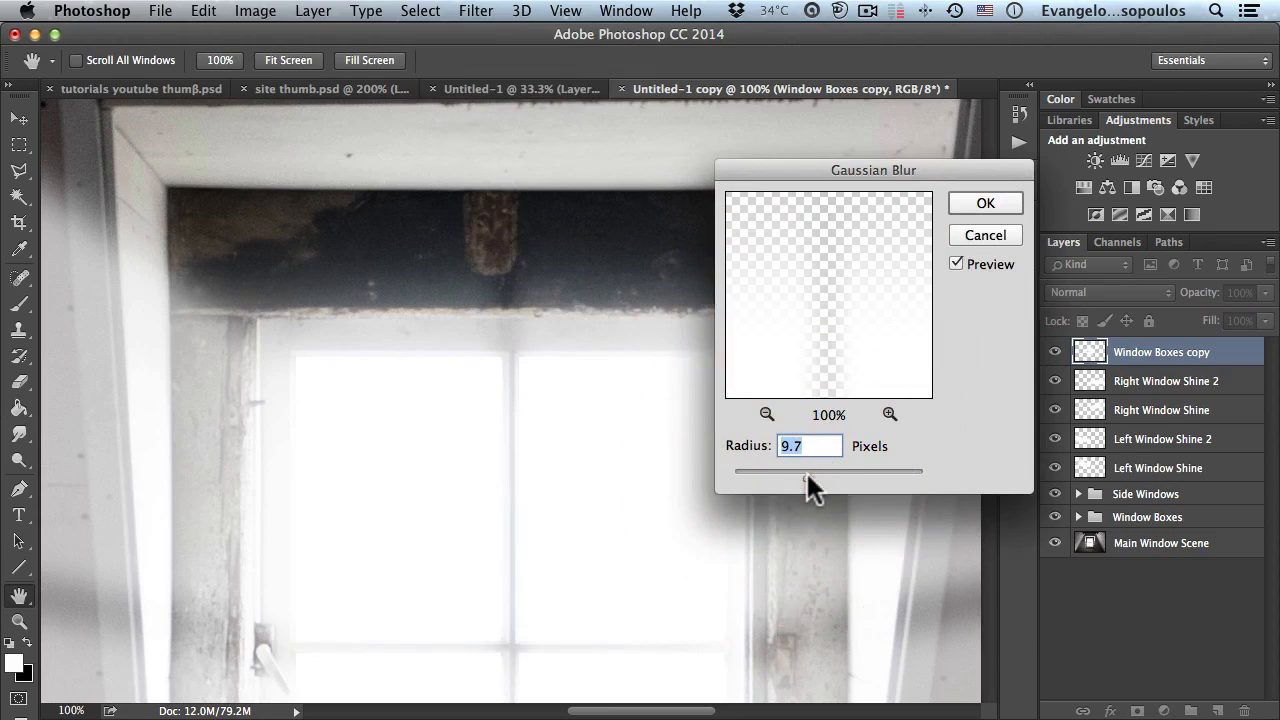
text(10)
key(Return)
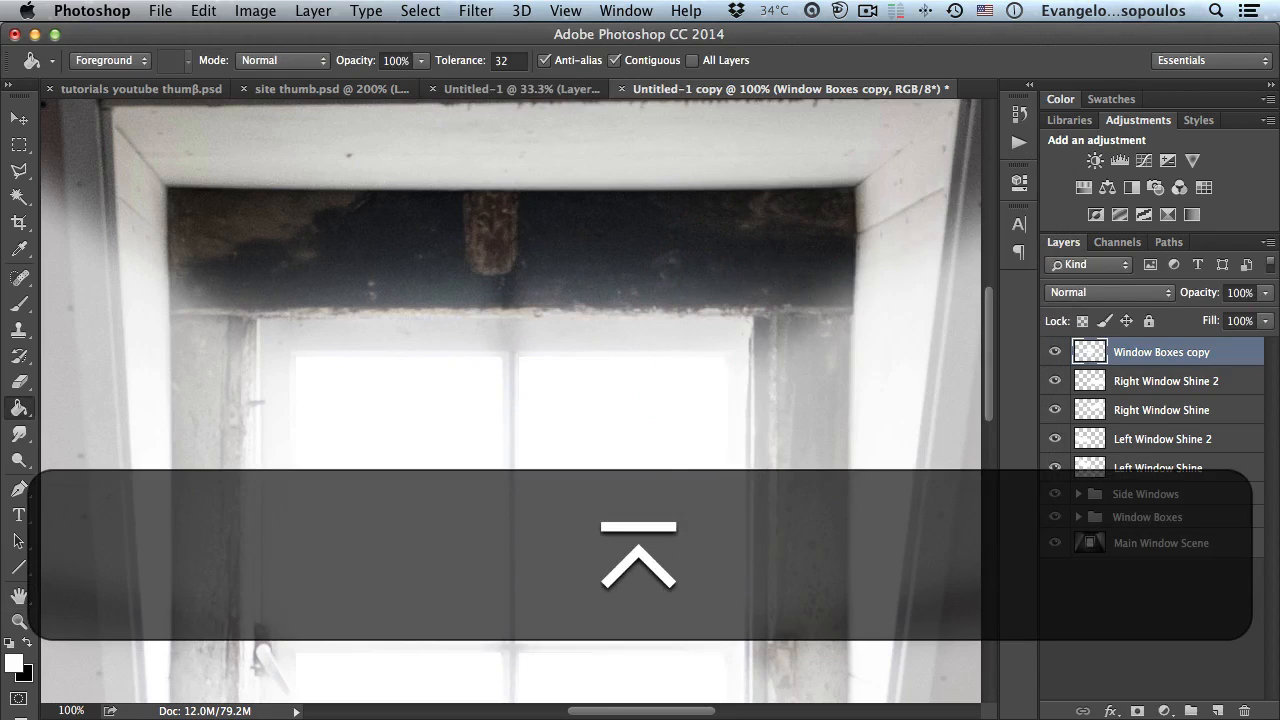
Step: Check the opacity of the window light layers, Layer 4 and Layer 6, in the finished Untitled-1 document by isolating each one
alt+click(675, 416)
alt+click(675, 416)
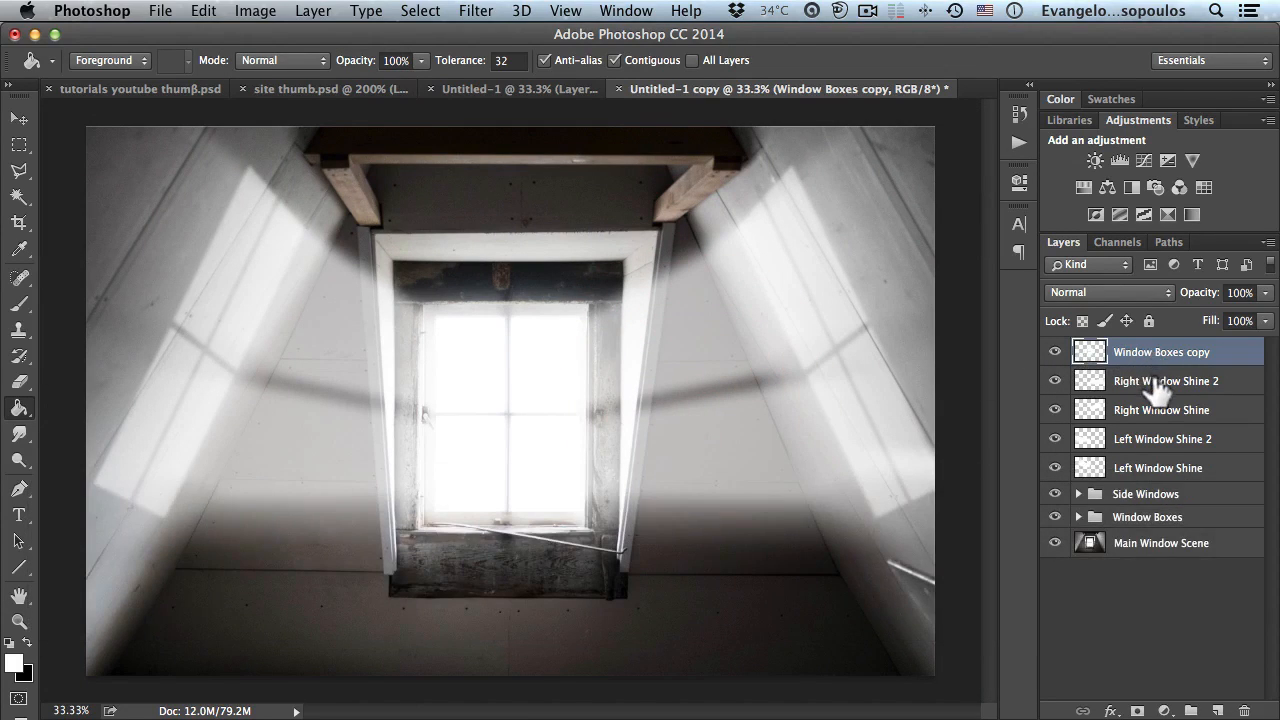
click(1158, 388)
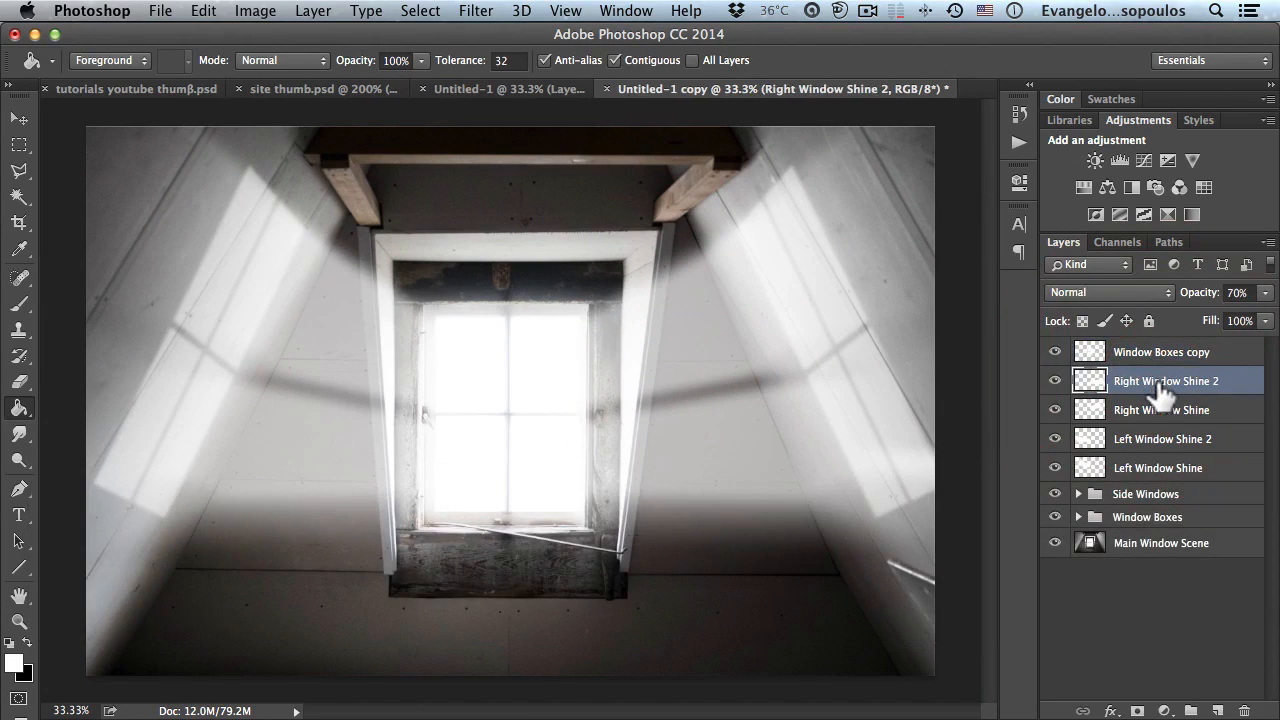
click(506, 87)
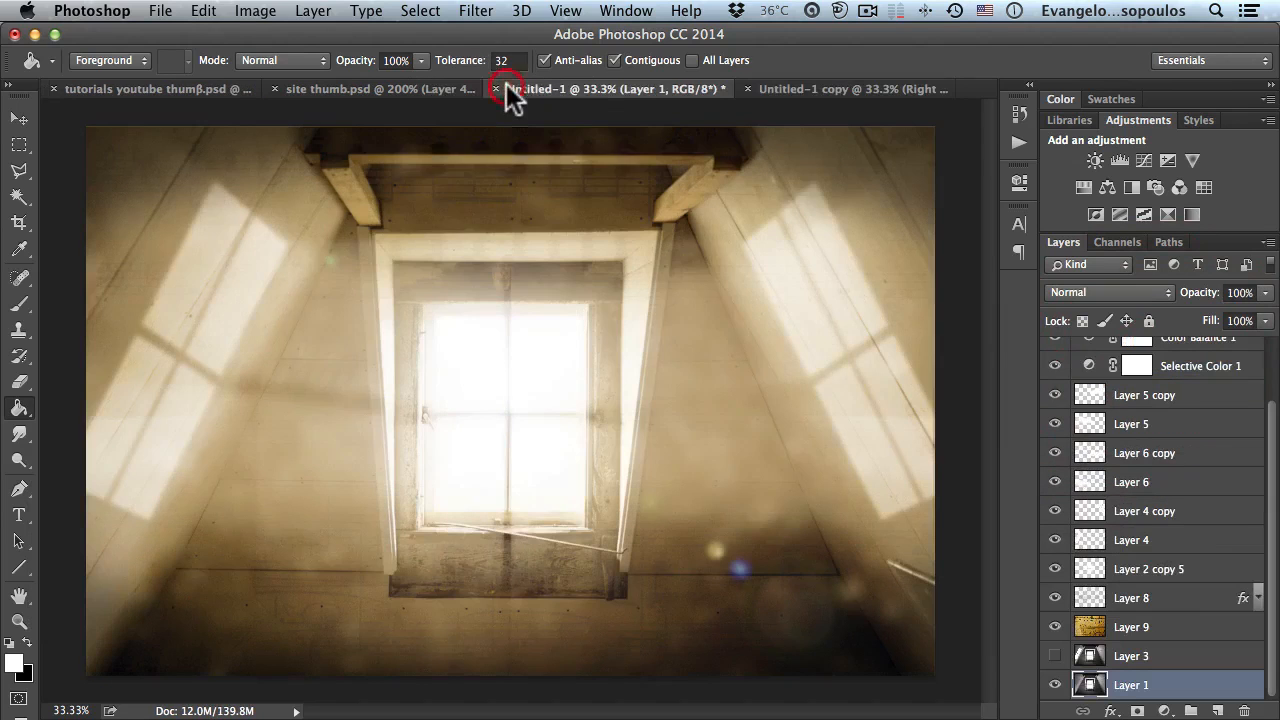
click(1138, 545)
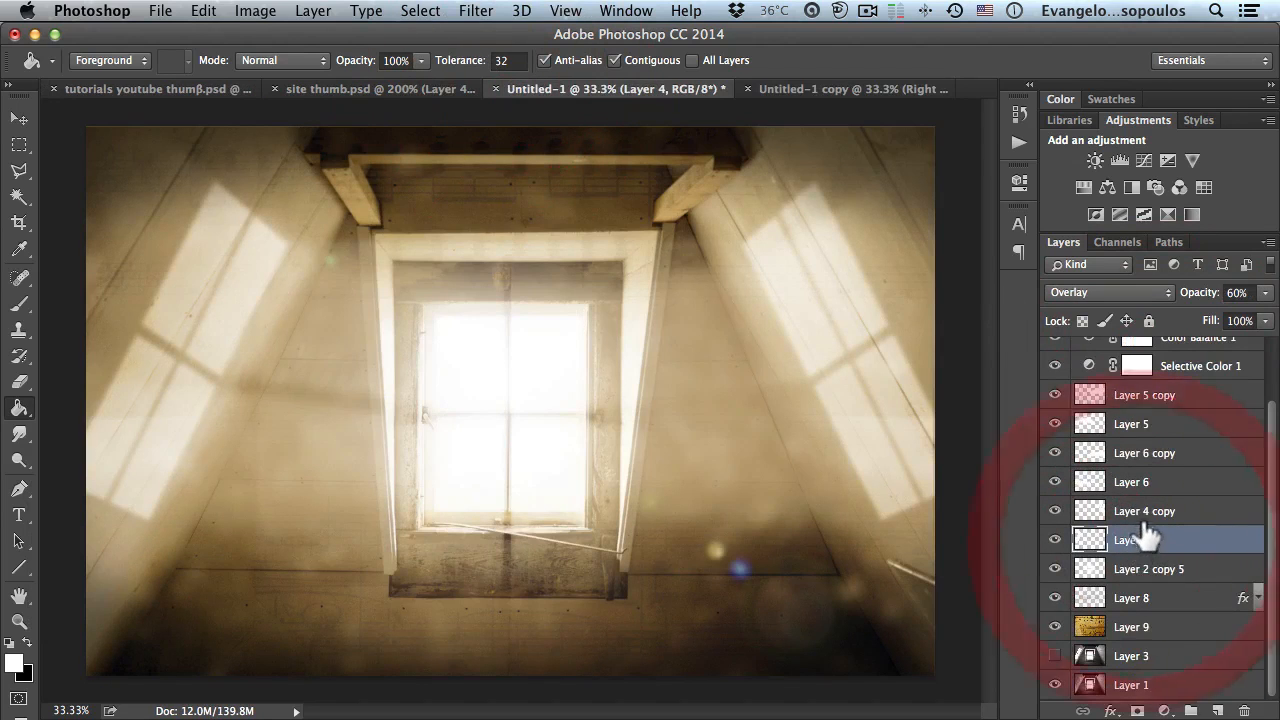
alt+click(1055, 540)
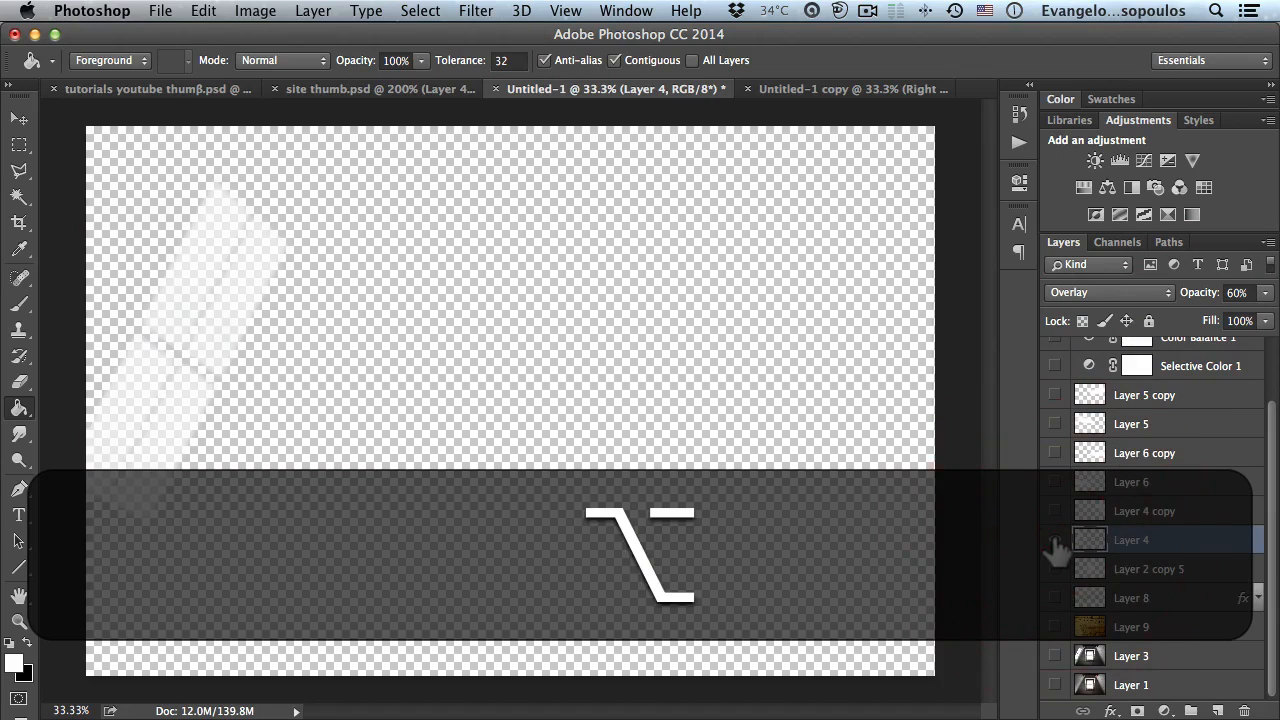
alt+click(1055, 540)
alt+click(1055, 483)
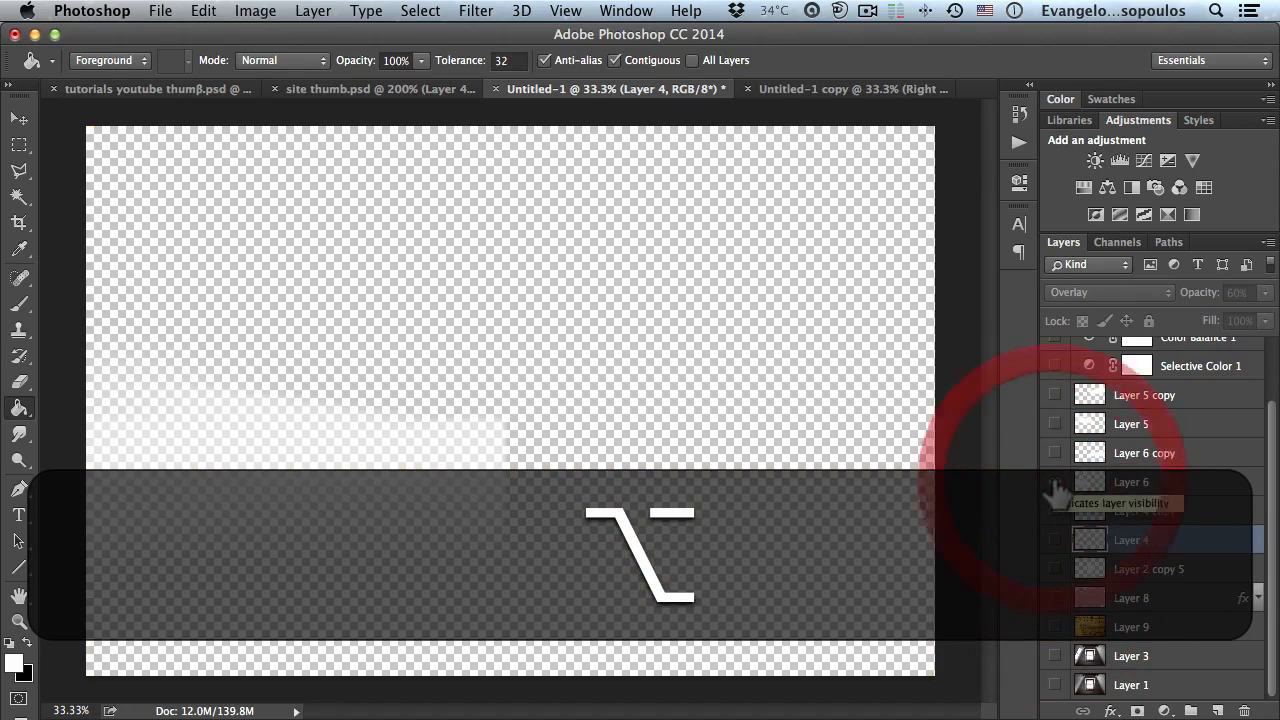
alt+click(1055, 483)
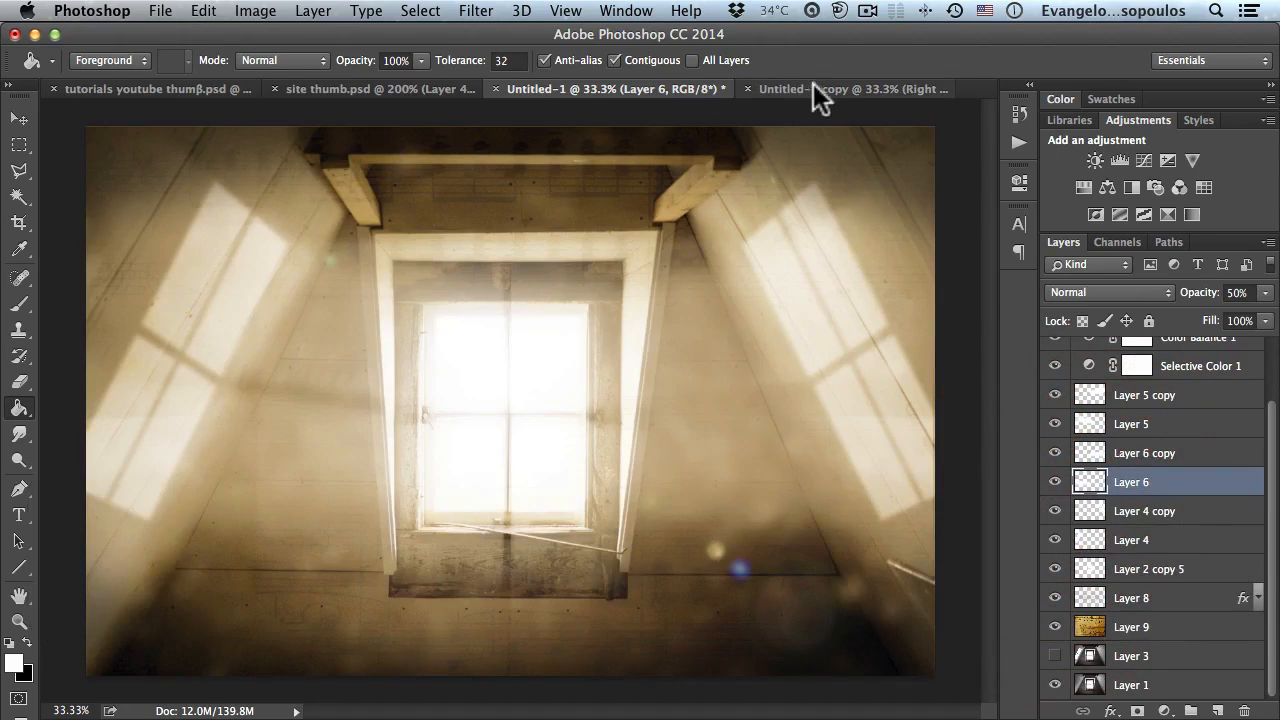
Step: Return to the Untitled-1 copy document and set the Right Window Shine 2 and Right Window Shine layers to 50% opacity
click(830, 88)
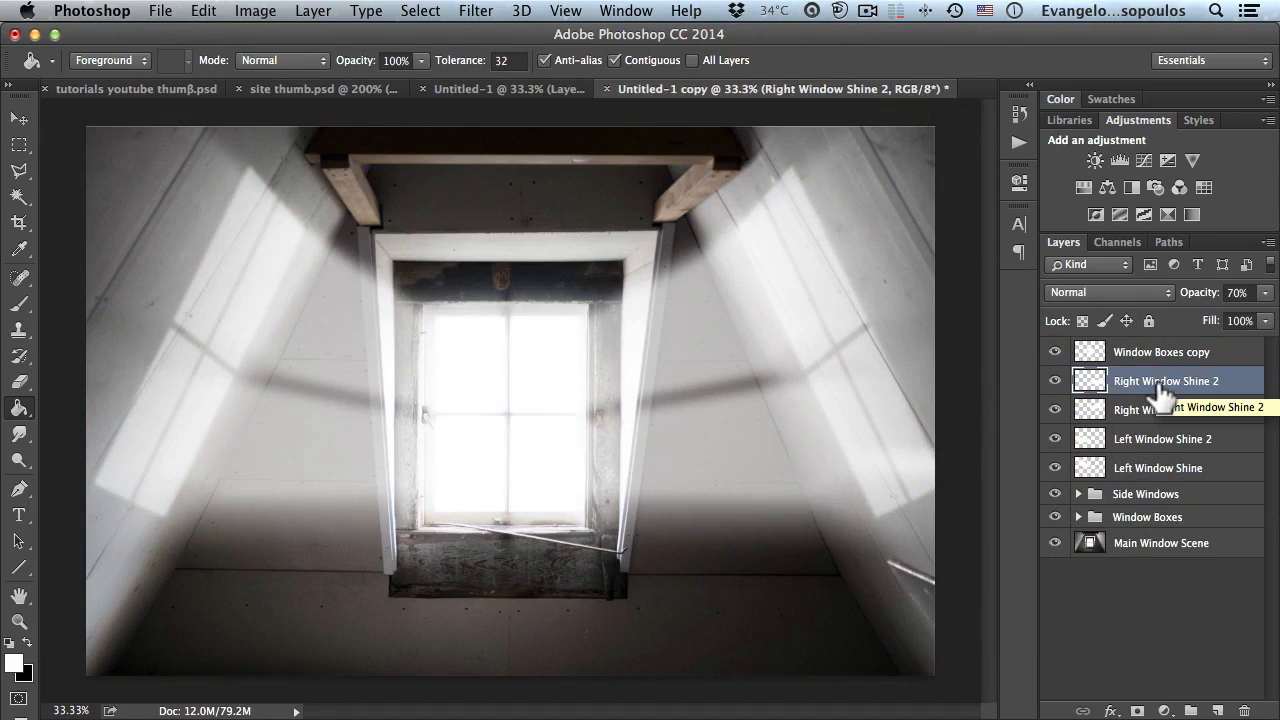
drag(1199, 305, 1188, 302)
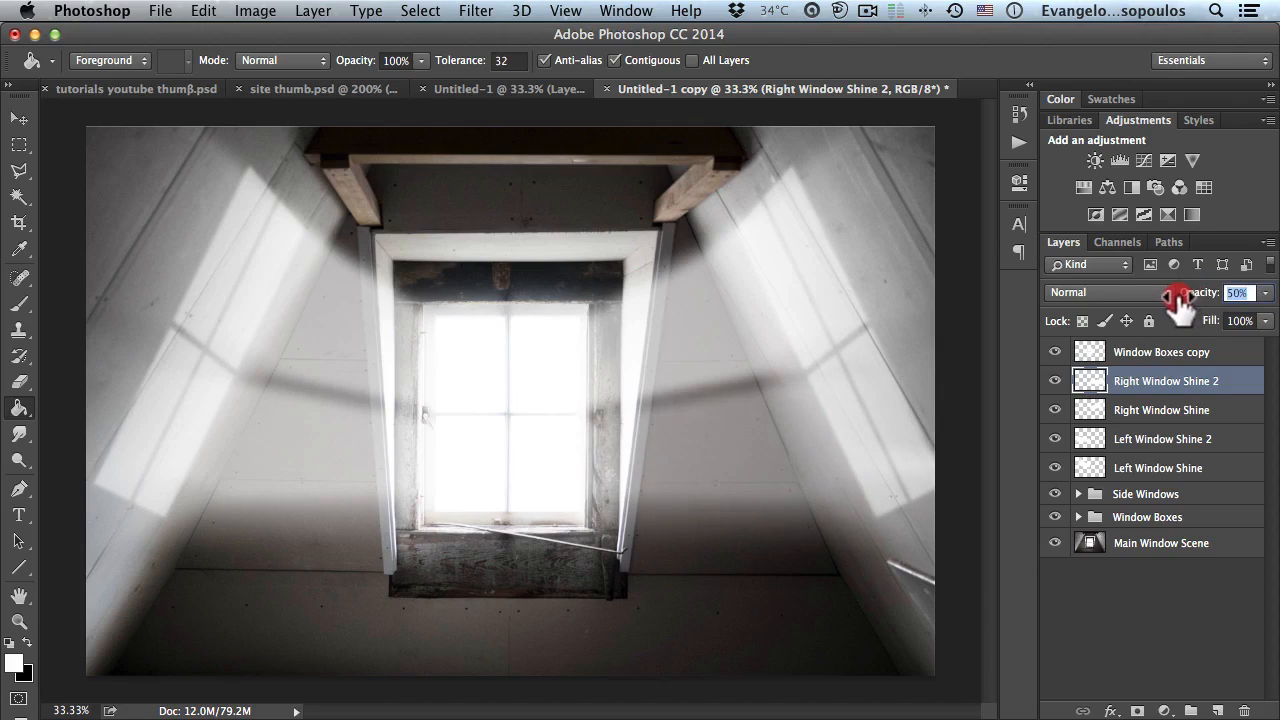
click(1168, 351)
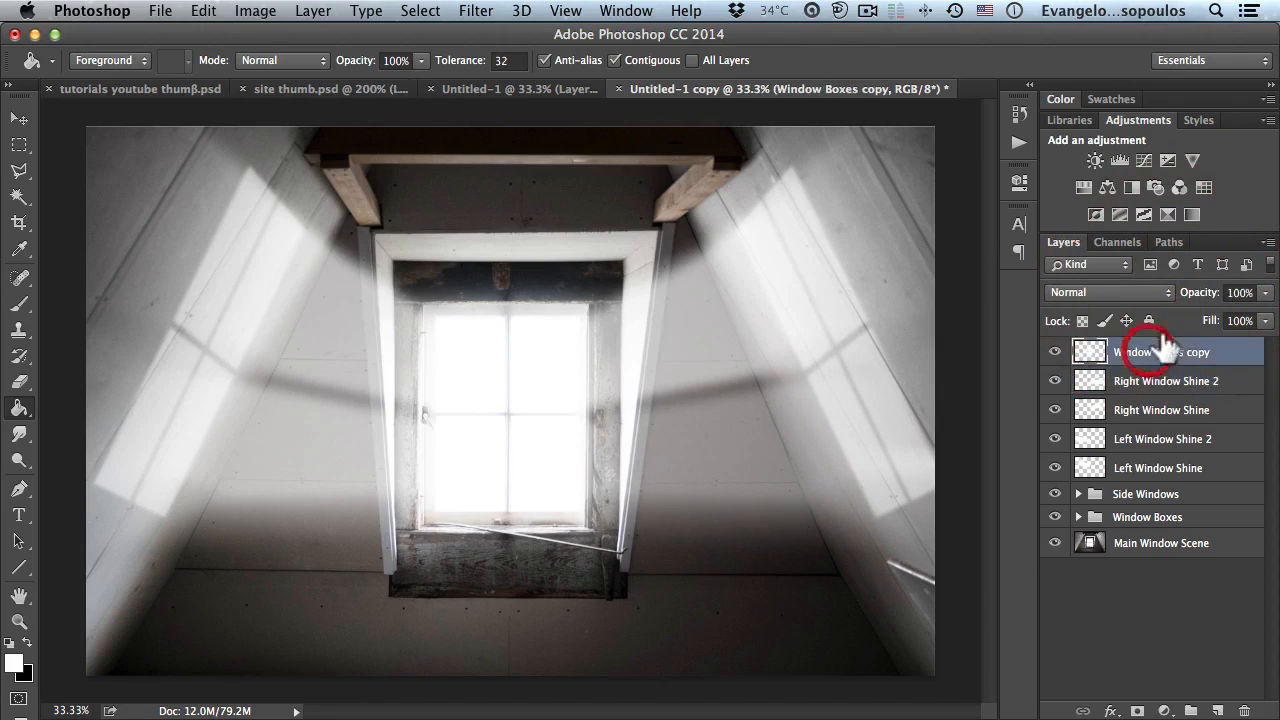
click(1172, 410)
drag(1191, 298, 1182, 305)
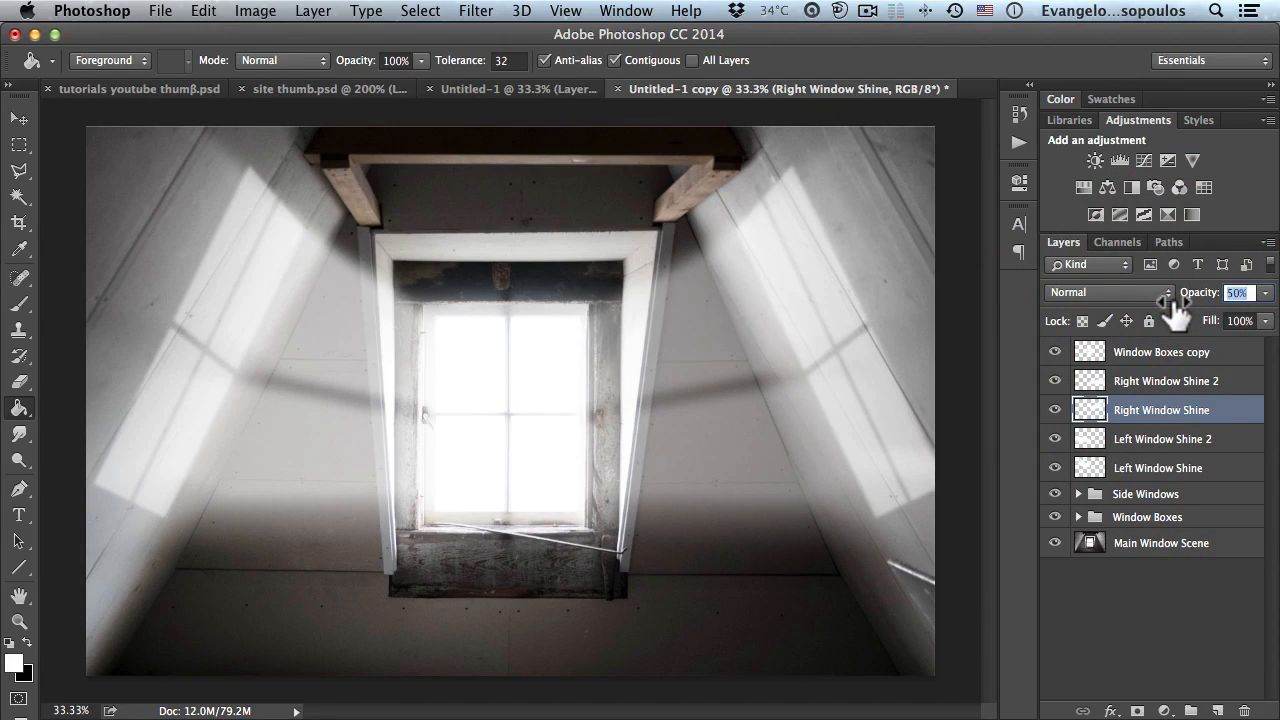
Step: Set the Left Window Shine 2 and Left Window Shine layers to 50% opacity
click(1162, 439)
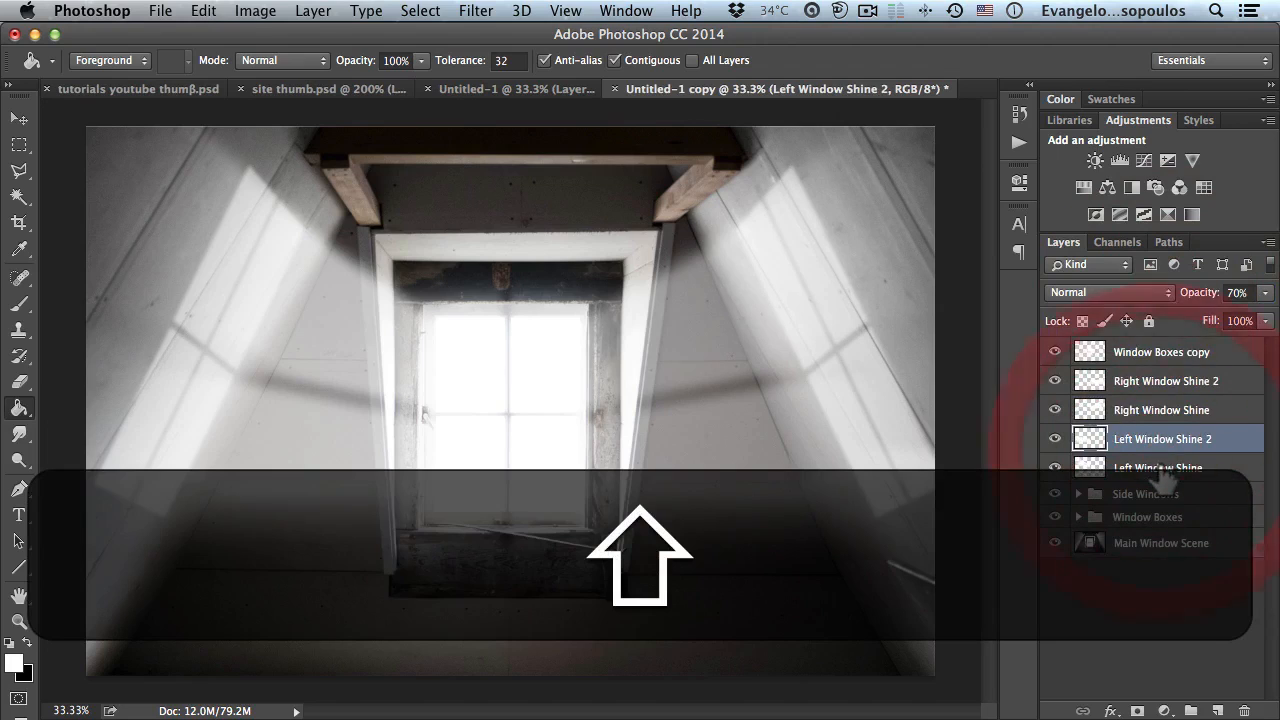
shift+click(1161, 468)
key(5)
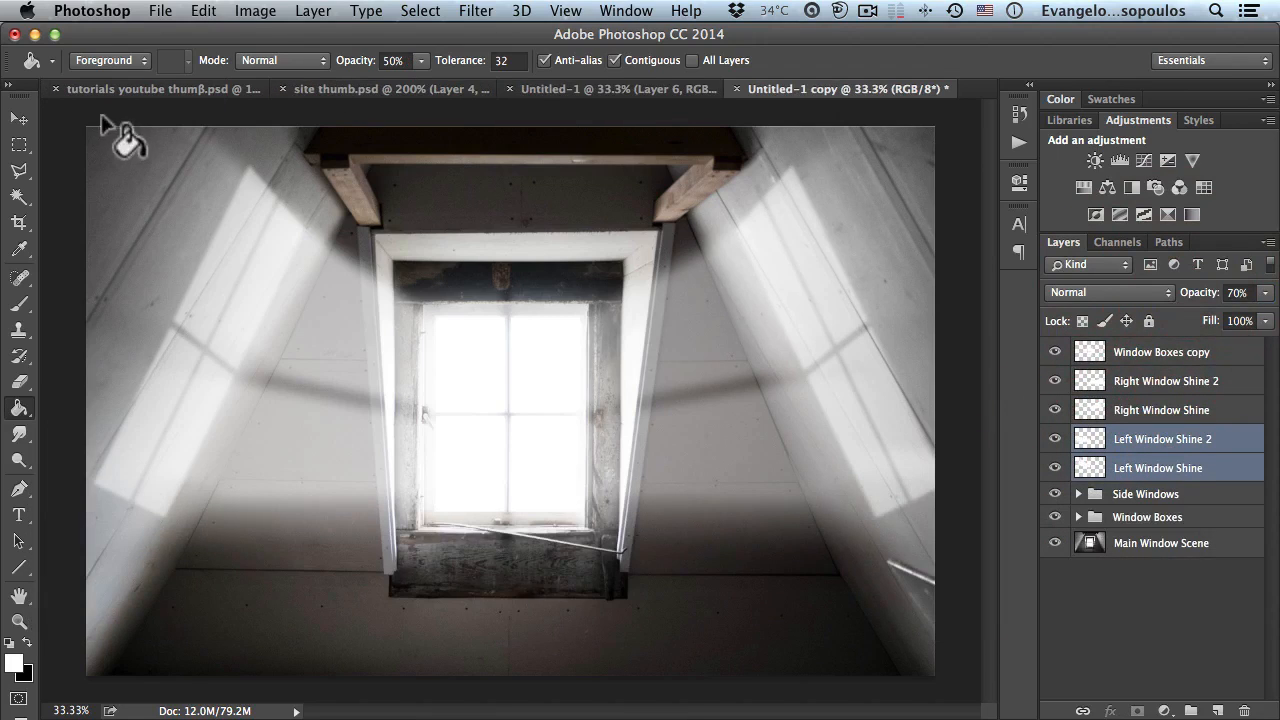
drag(368, 72, 440, 58)
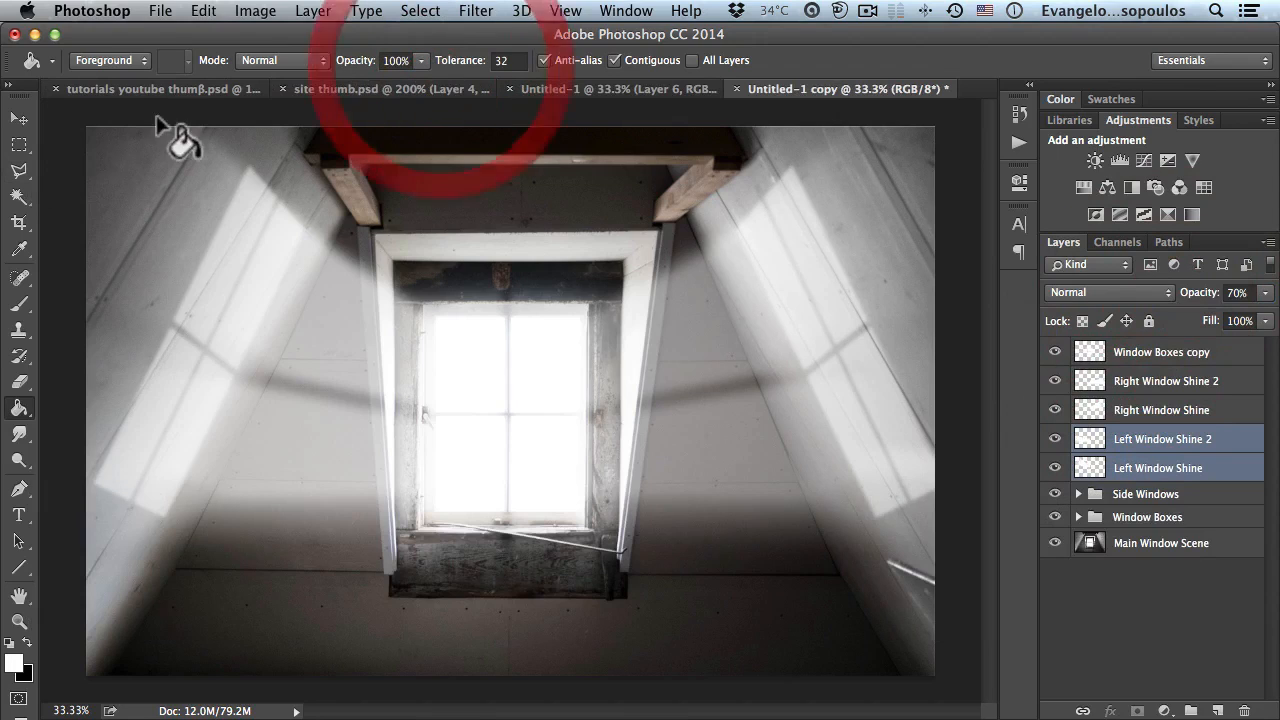
click(22, 116)
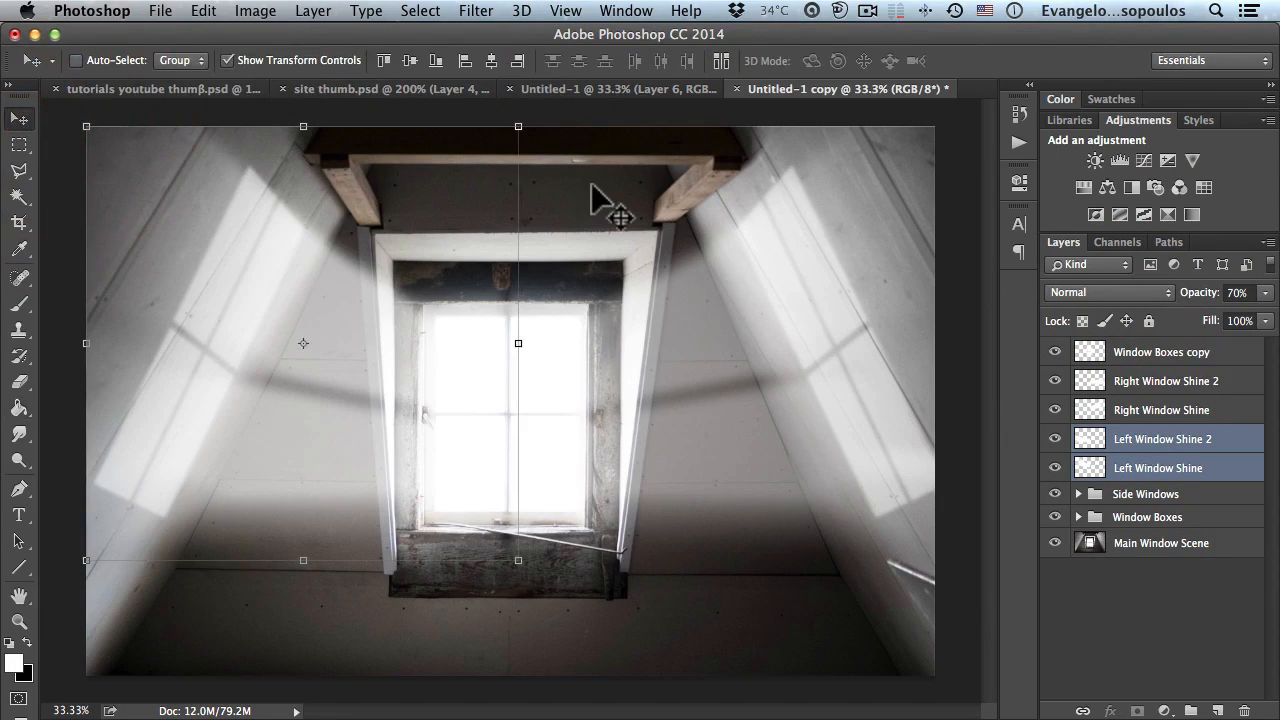
key(5)
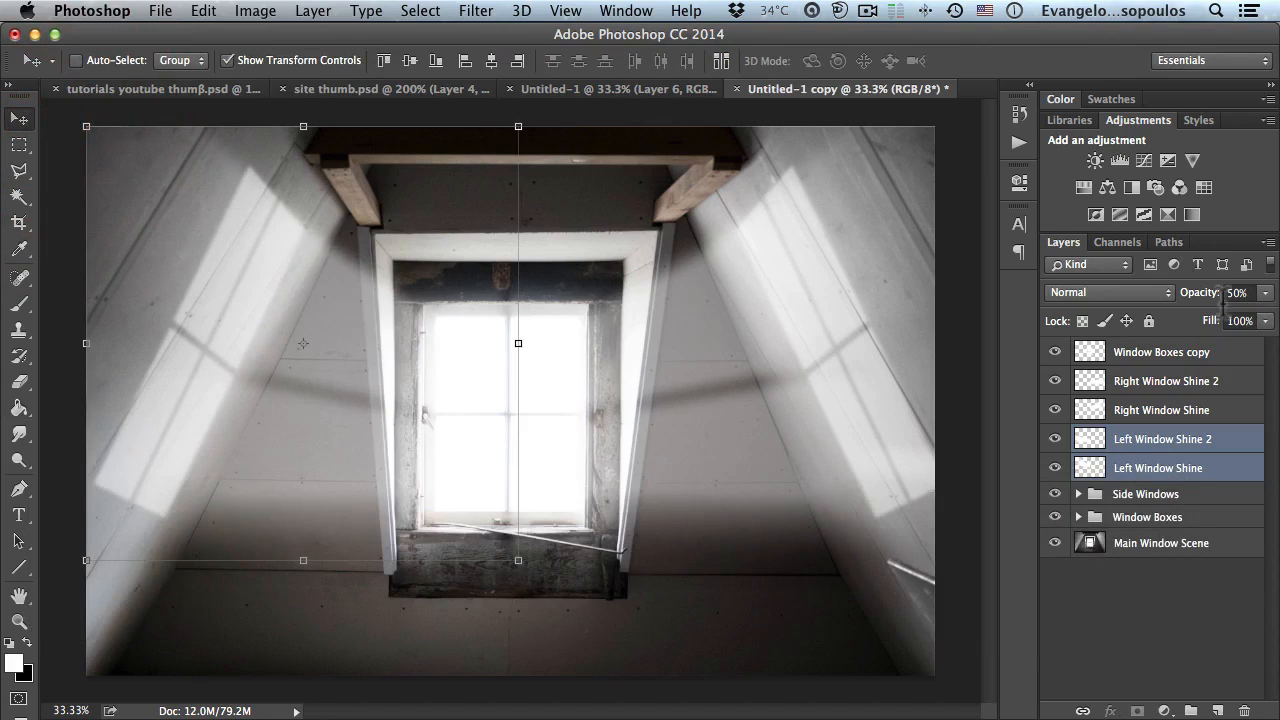
Step: Deselect all layers and compare the composite with the original photo by isolating the Main Window Scene layer and restoring the others
alt+super+click(565, 405)
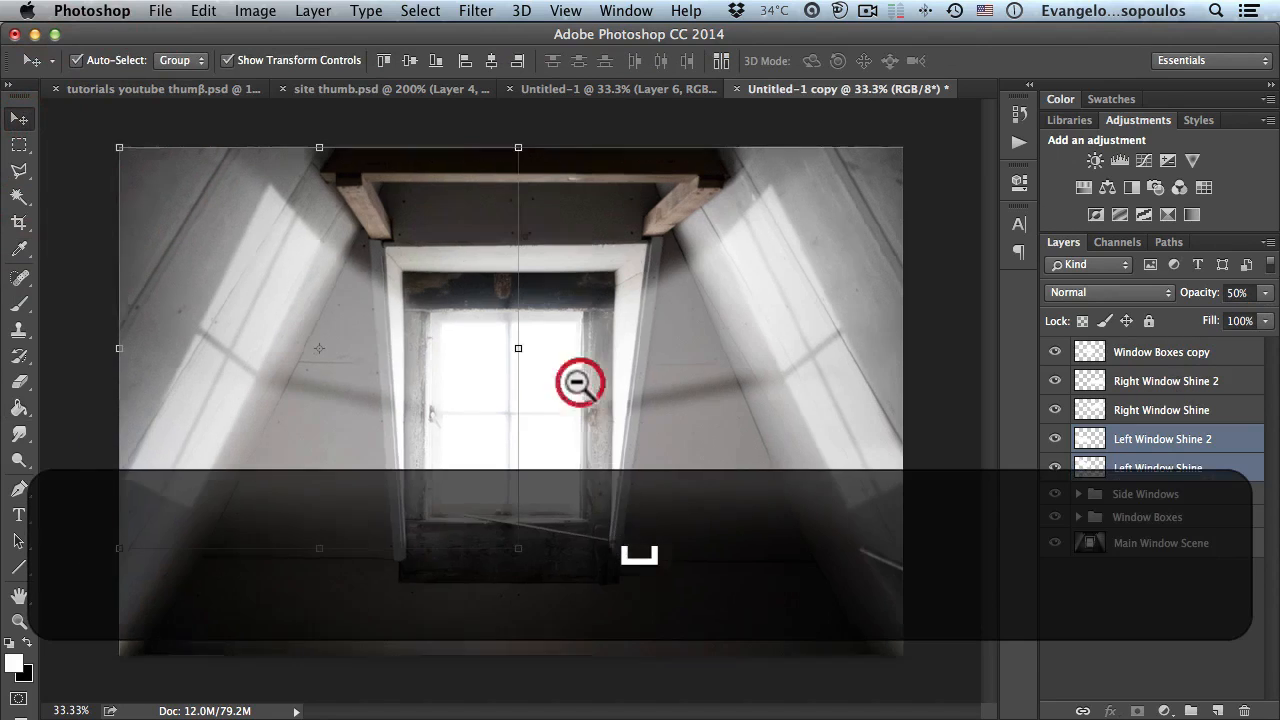
alt+super+click(560, 410)
super+click(500, 405)
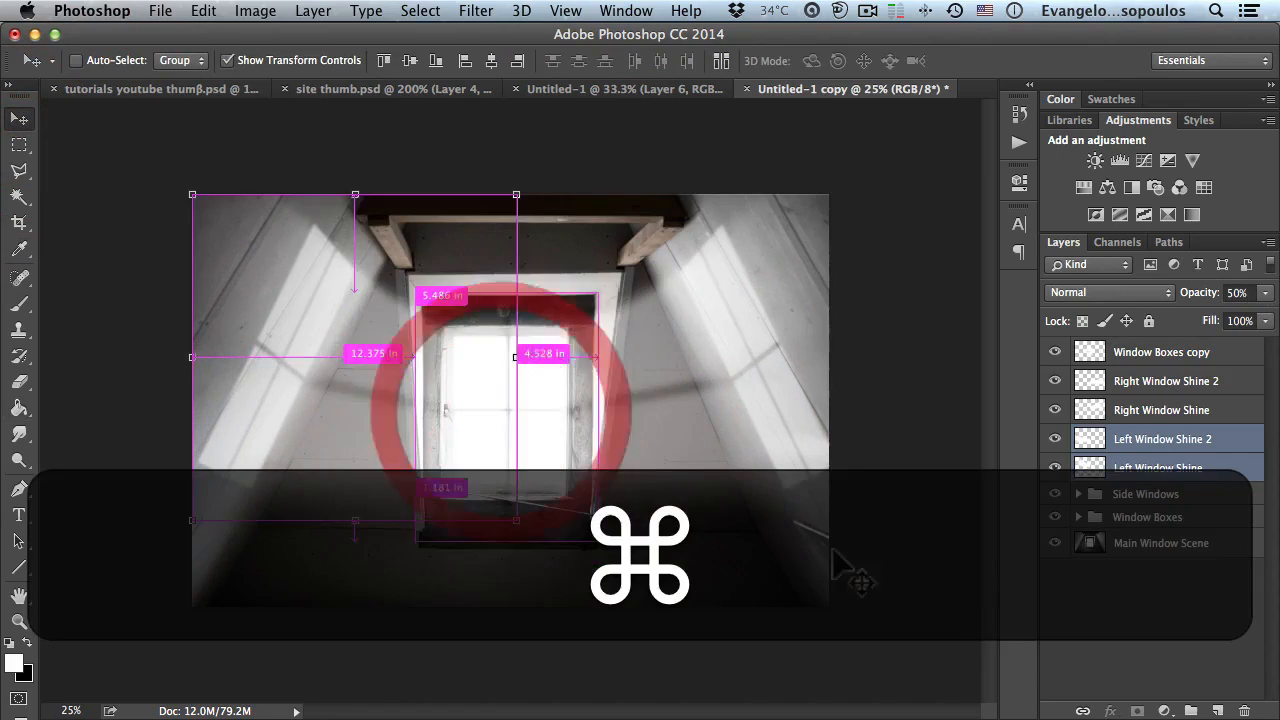
click(1114, 628)
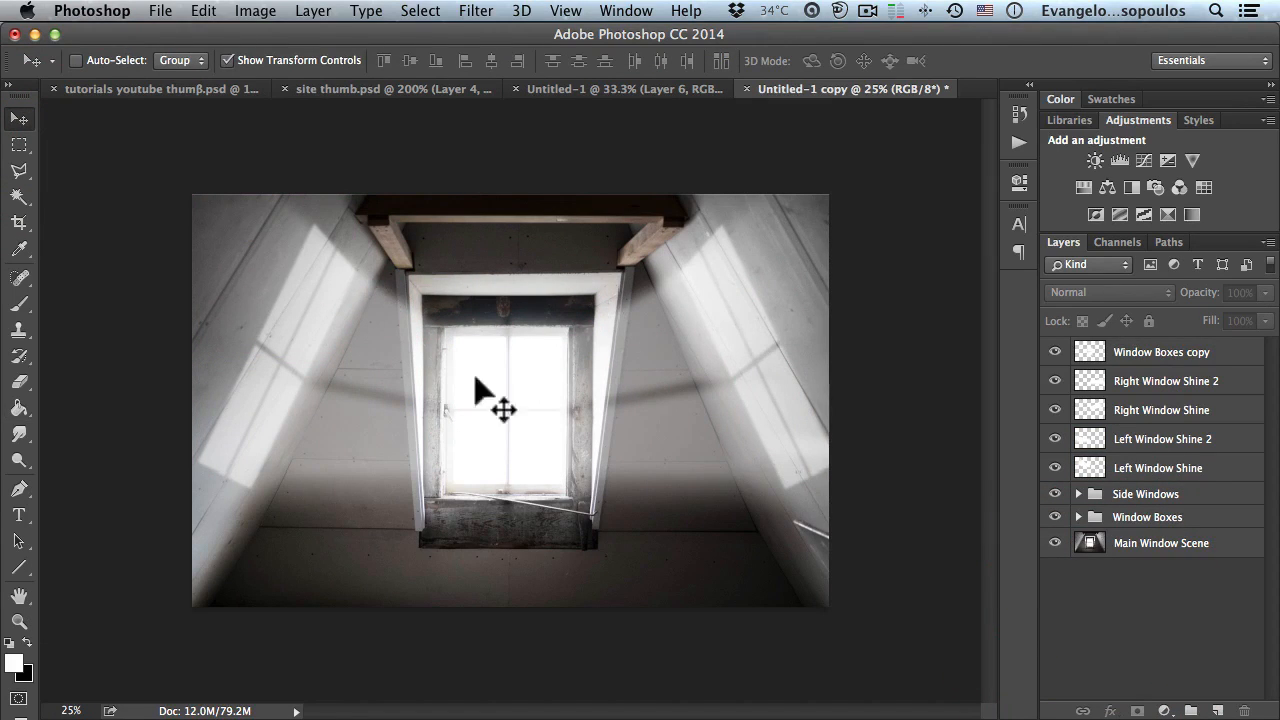
alt+click(1055, 545)
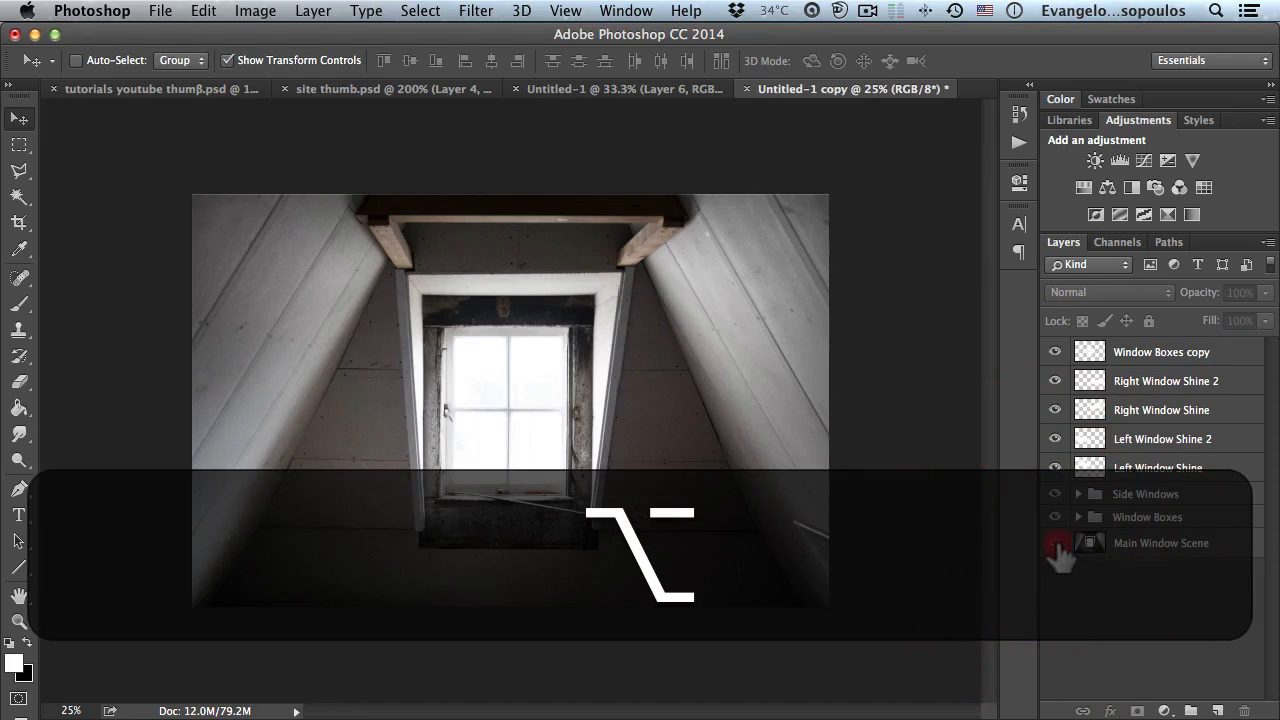
alt+click(1055, 544)
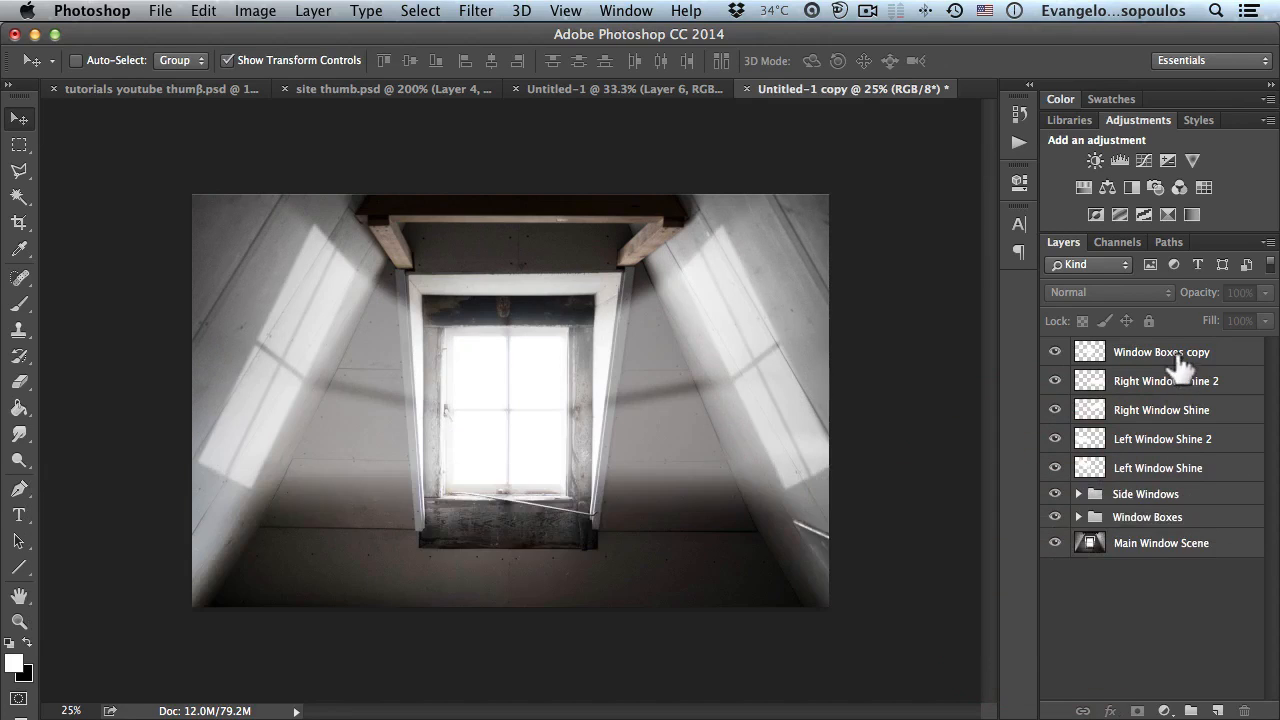
Step: Select the Window Boxes copy layer, then switch to Chrome and copy the musical-notes-on-old-paper image
click(1179, 362)
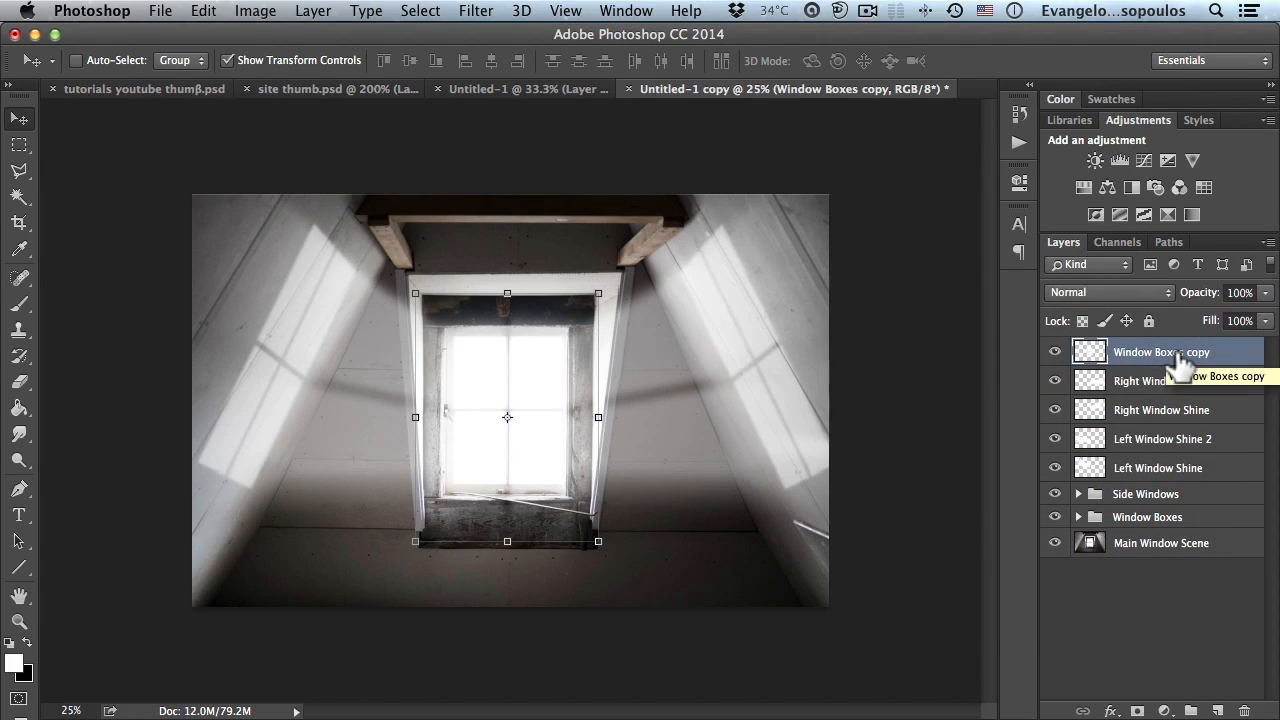
key(super+Tab)
key(super+Tab)
key(super+Tab)
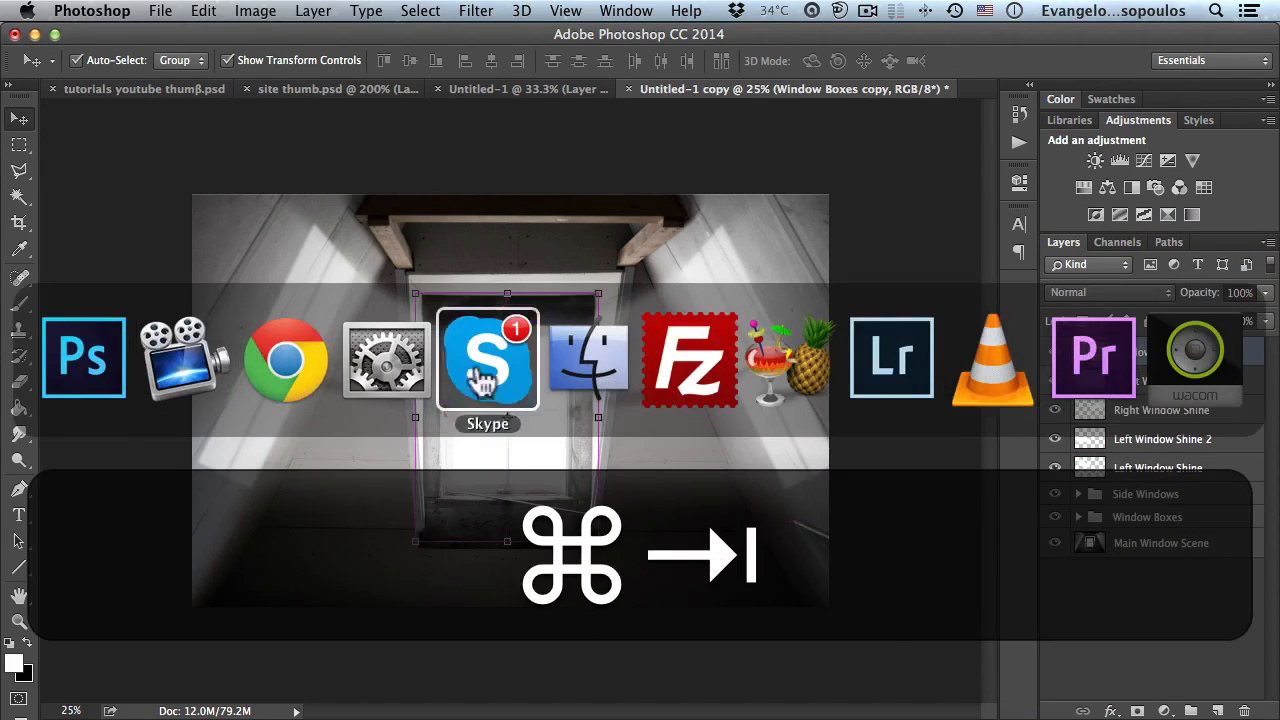
click(286, 345)
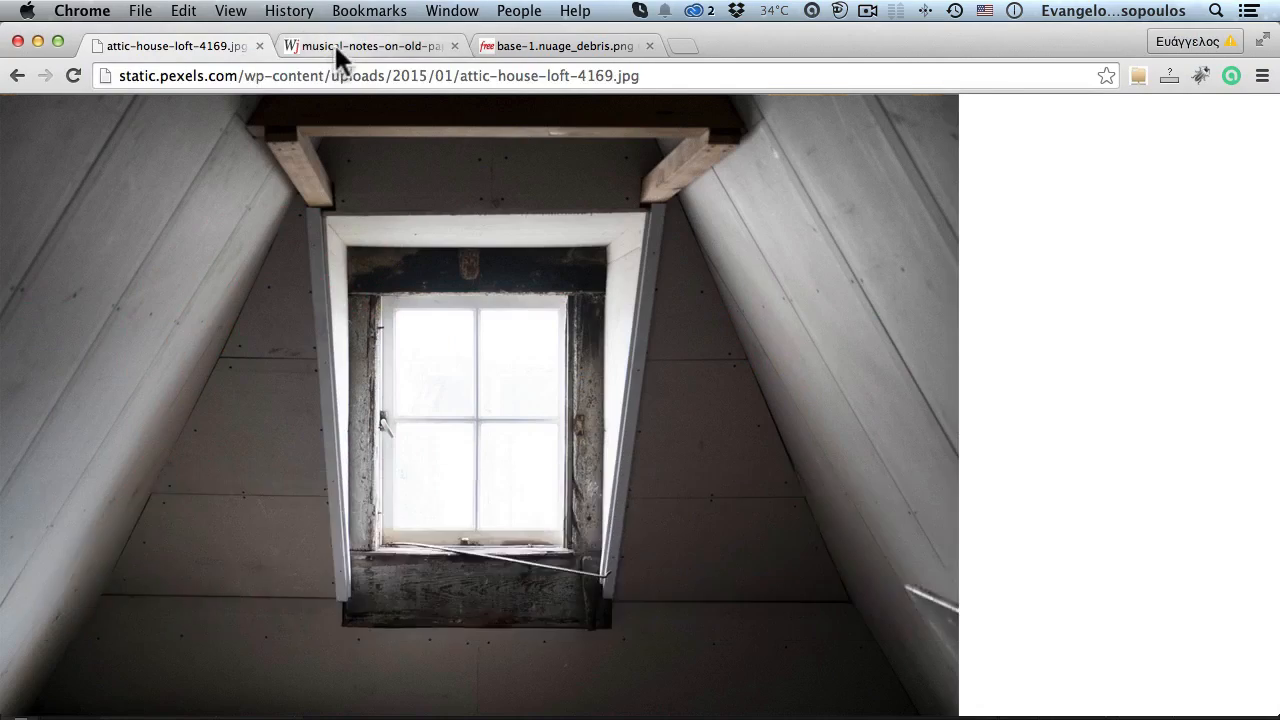
click(336, 46)
right_click(394, 232)
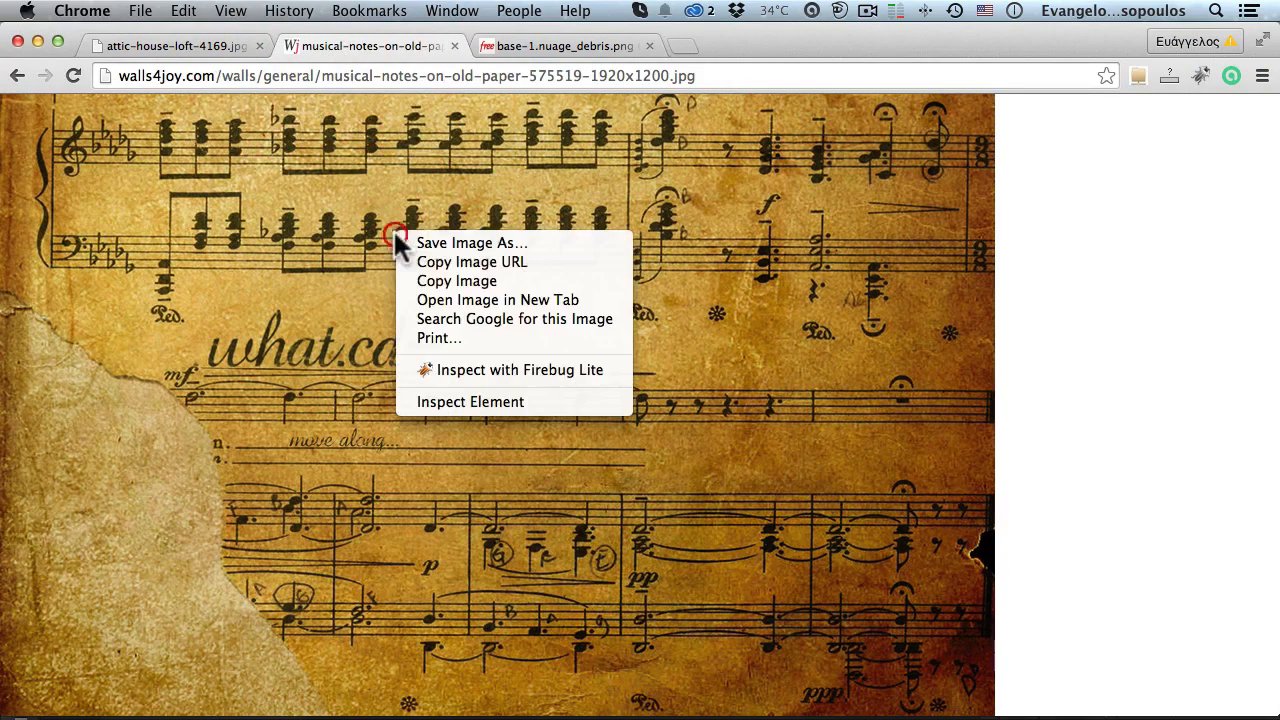
click(446, 281)
Step: Return to Photoshop and paste the old music sheet above the Window Boxes copy layer
key(super+Tab)
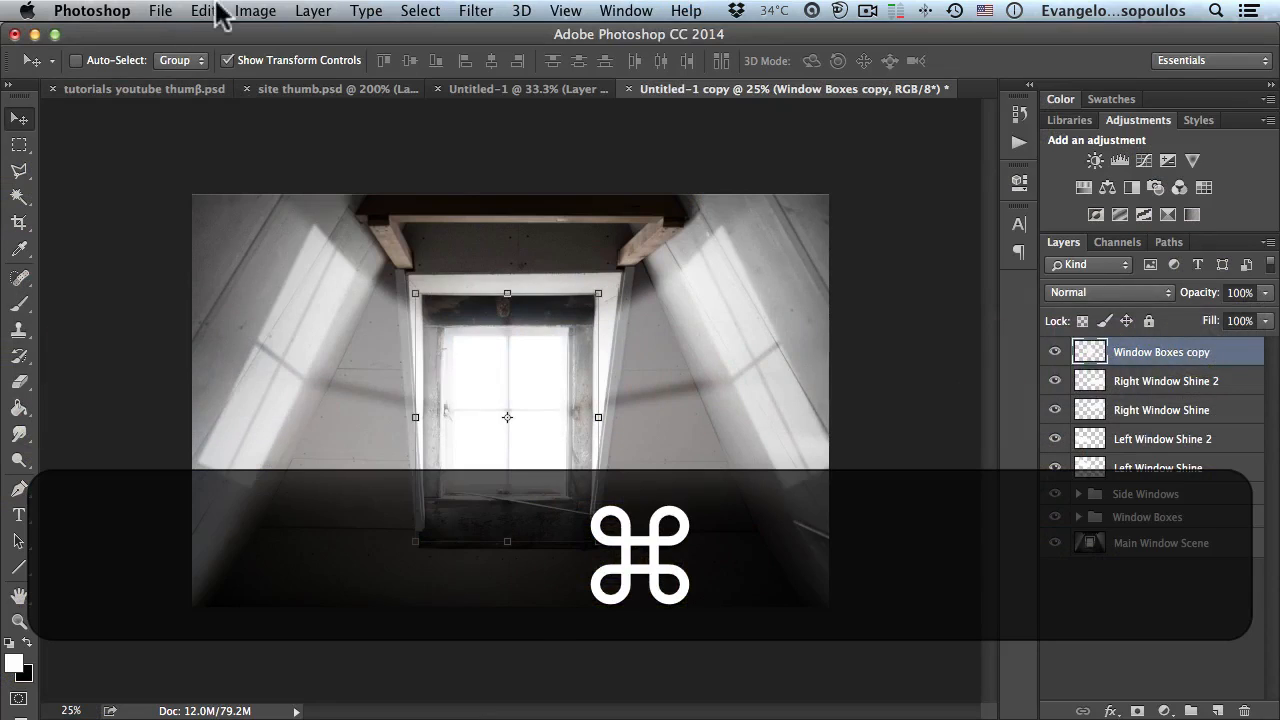
click(210, 12)
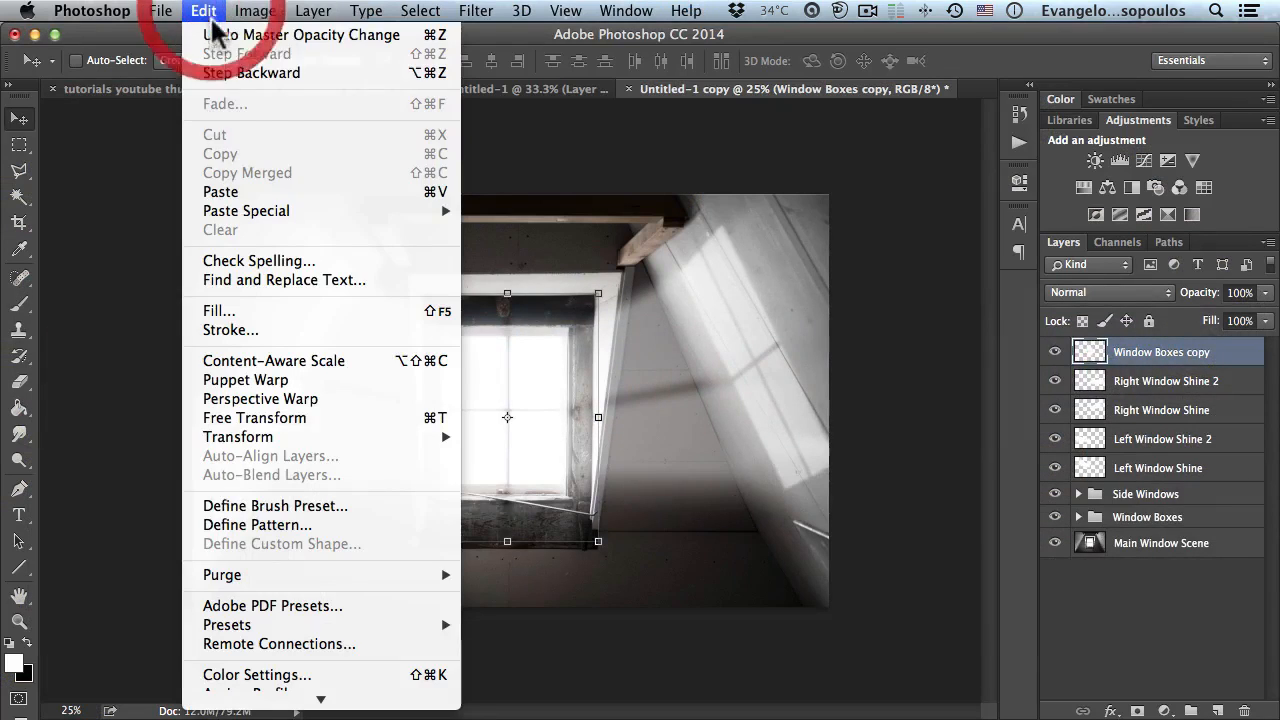
click(234, 196)
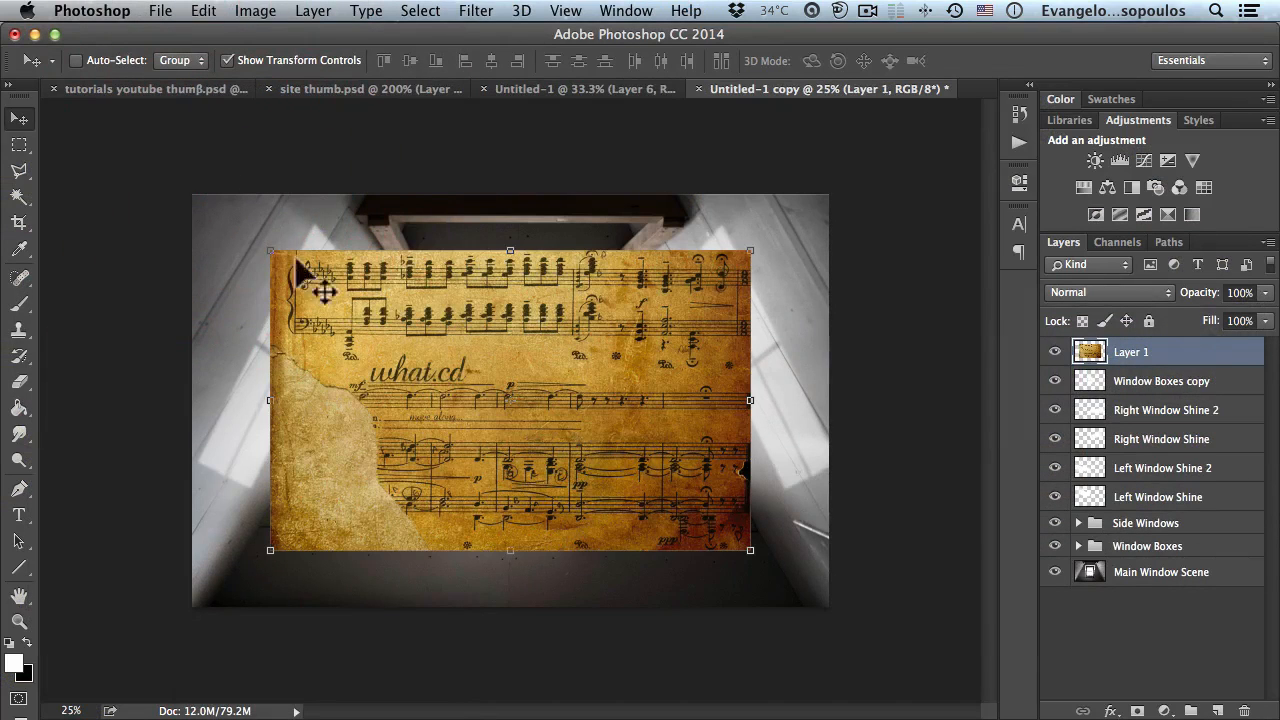
Step: Free Transform the music sheet to 132.55% width and 137.42% height so it covers the whole canvas
click(200, 12)
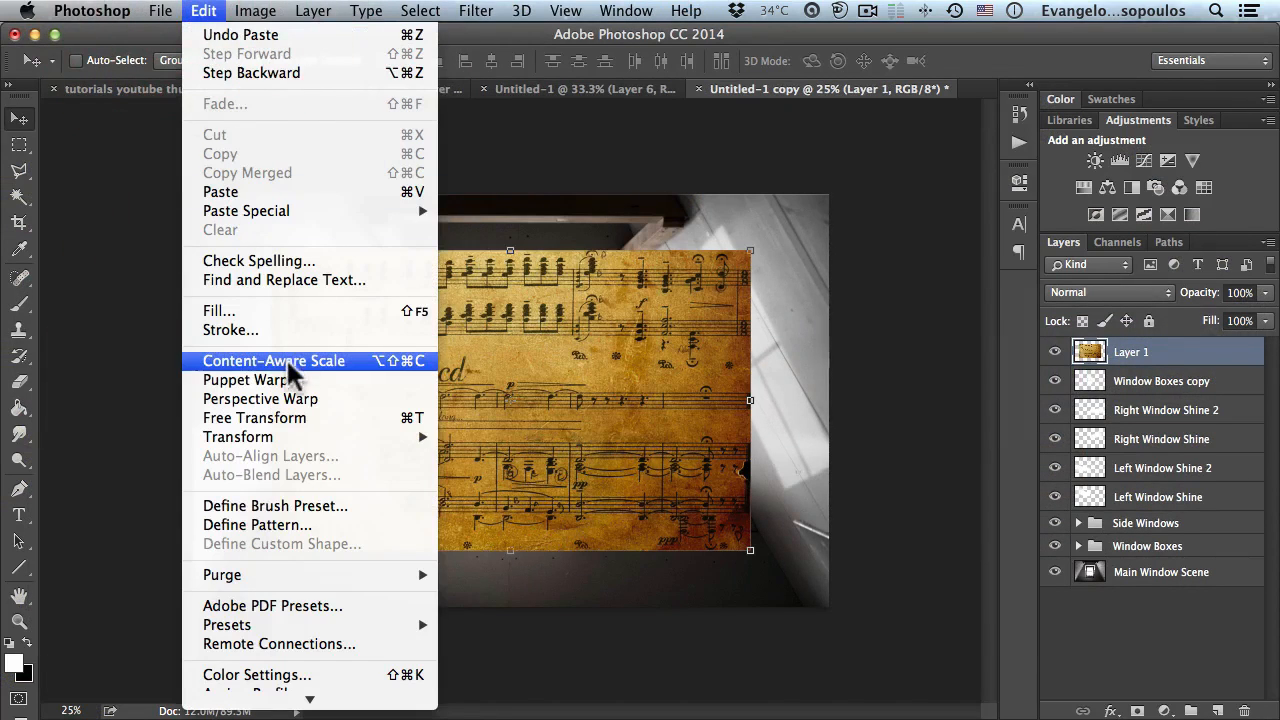
mouse_move(300, 440)
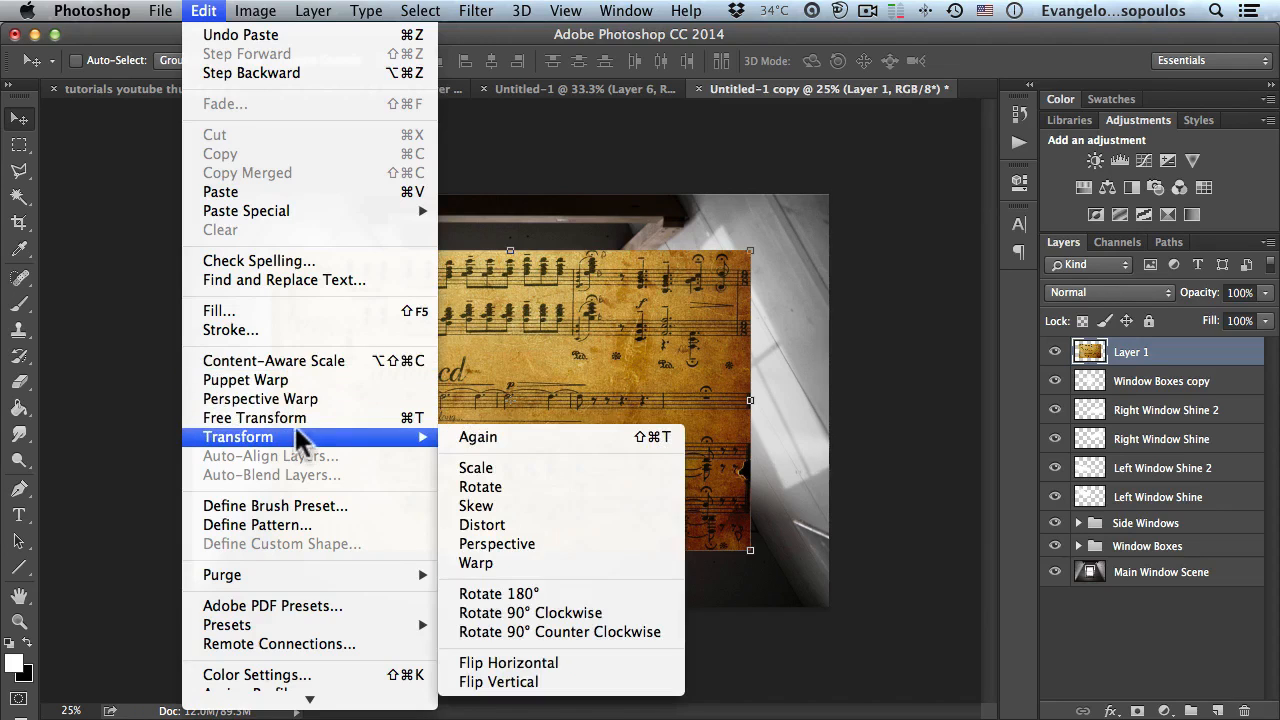
click(294, 416)
drag(268, 248, 191, 194)
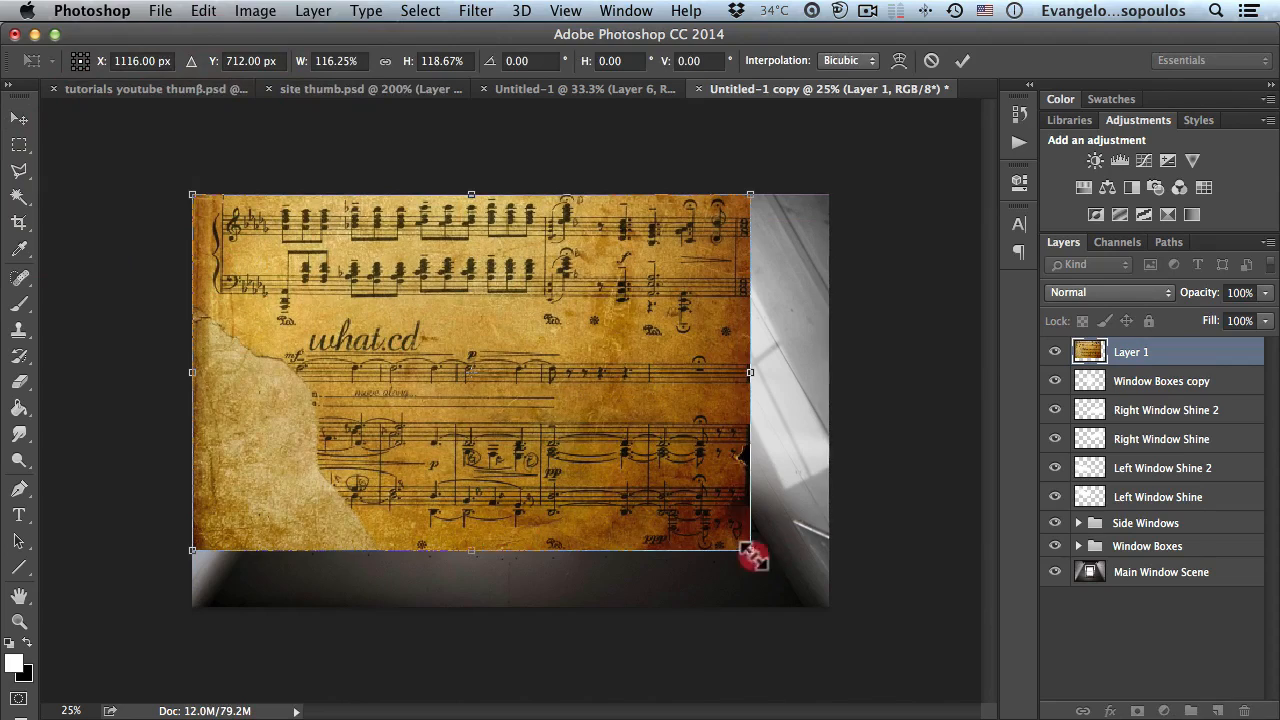
drag(752, 552, 830, 606)
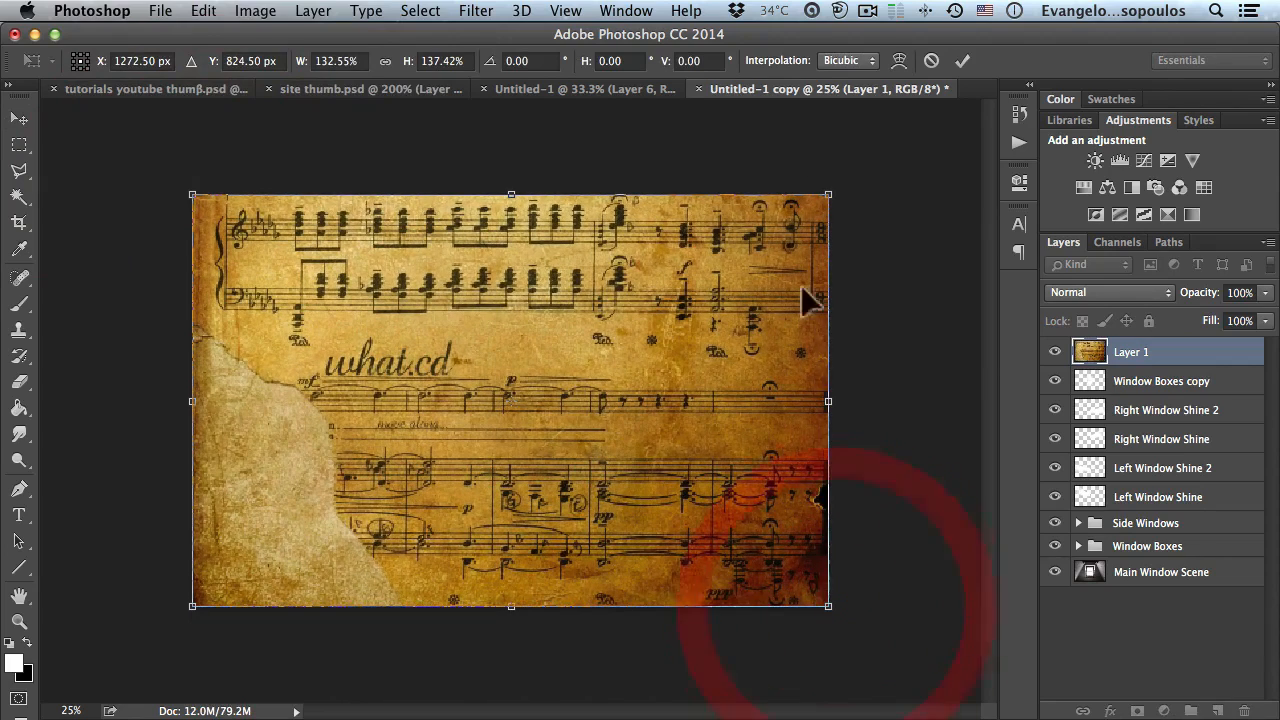
click(960, 62)
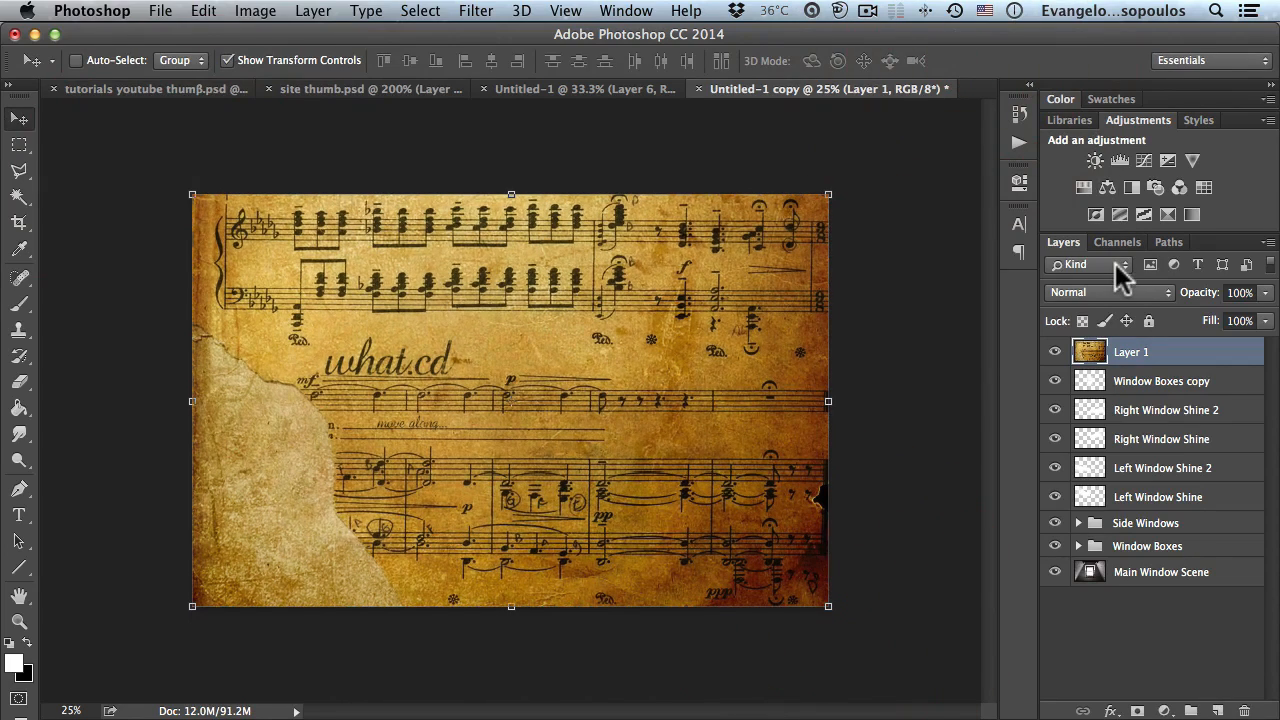
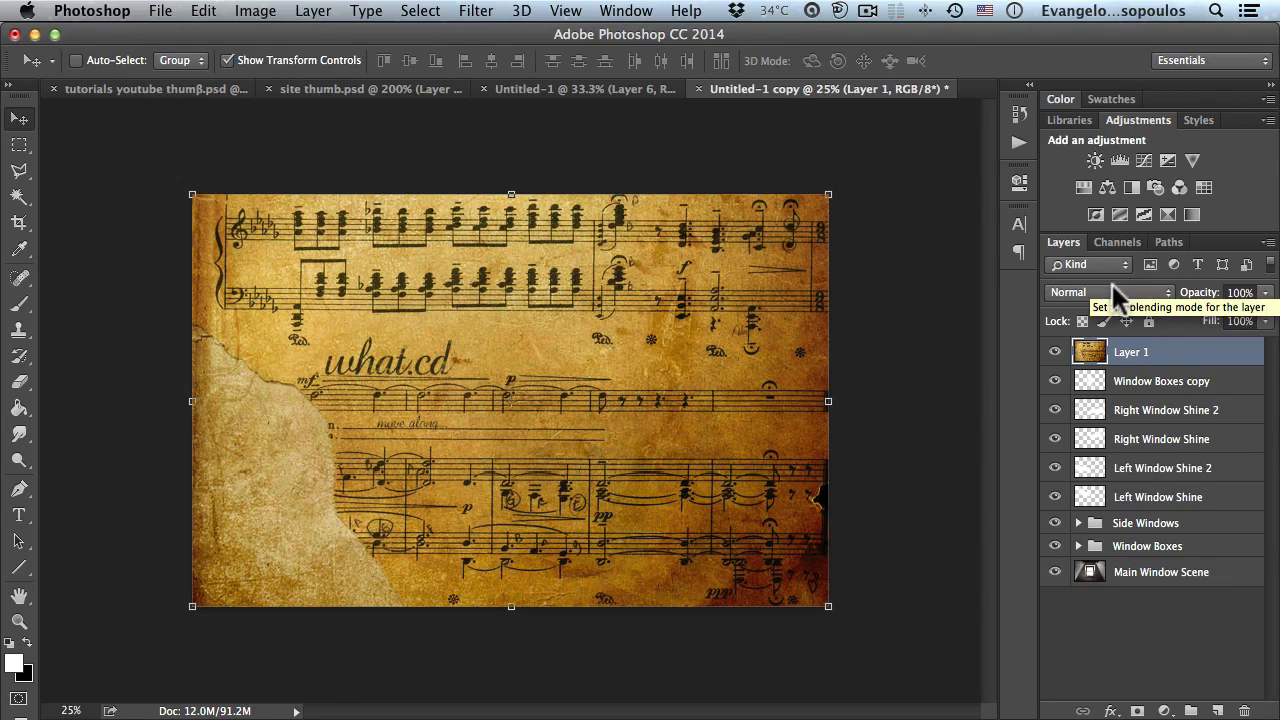
Step: Set the music sheet layer's blending mode to Hard Light and its opacity to 10%
click(1112, 284)
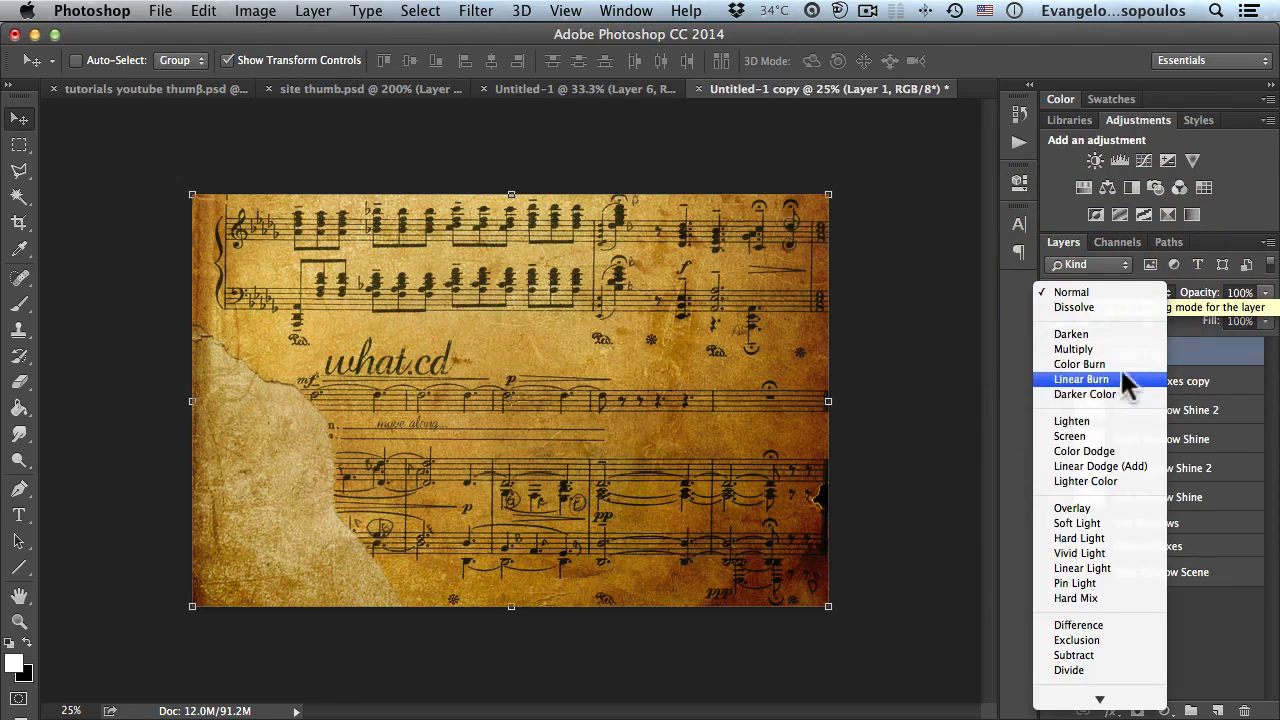
click(1119, 532)
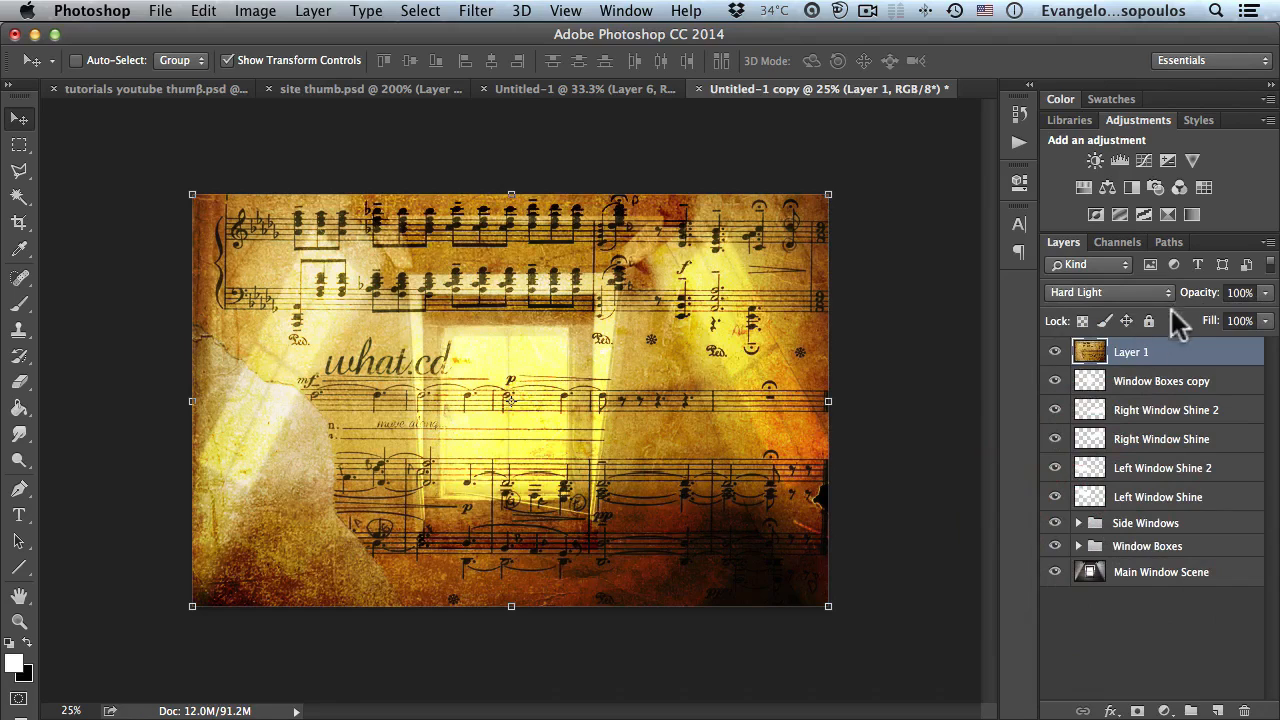
drag(1198, 292, 1103, 299)
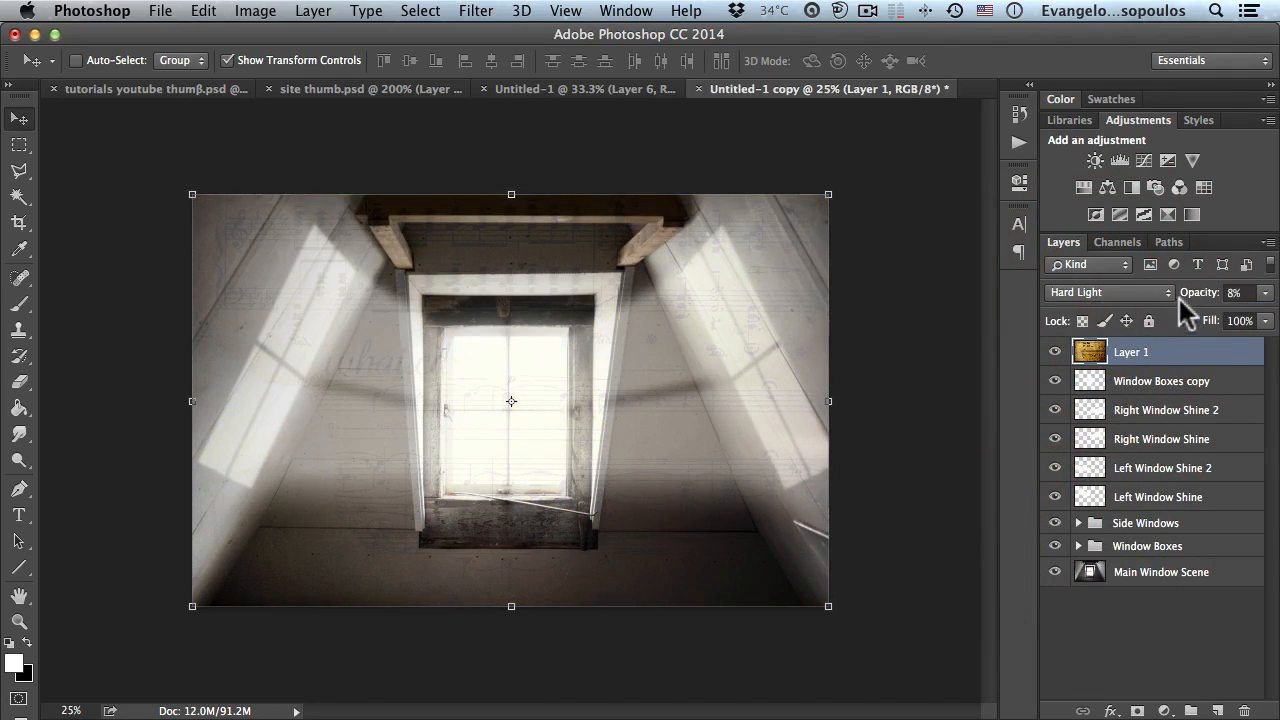
drag(1199, 298, 1202, 299)
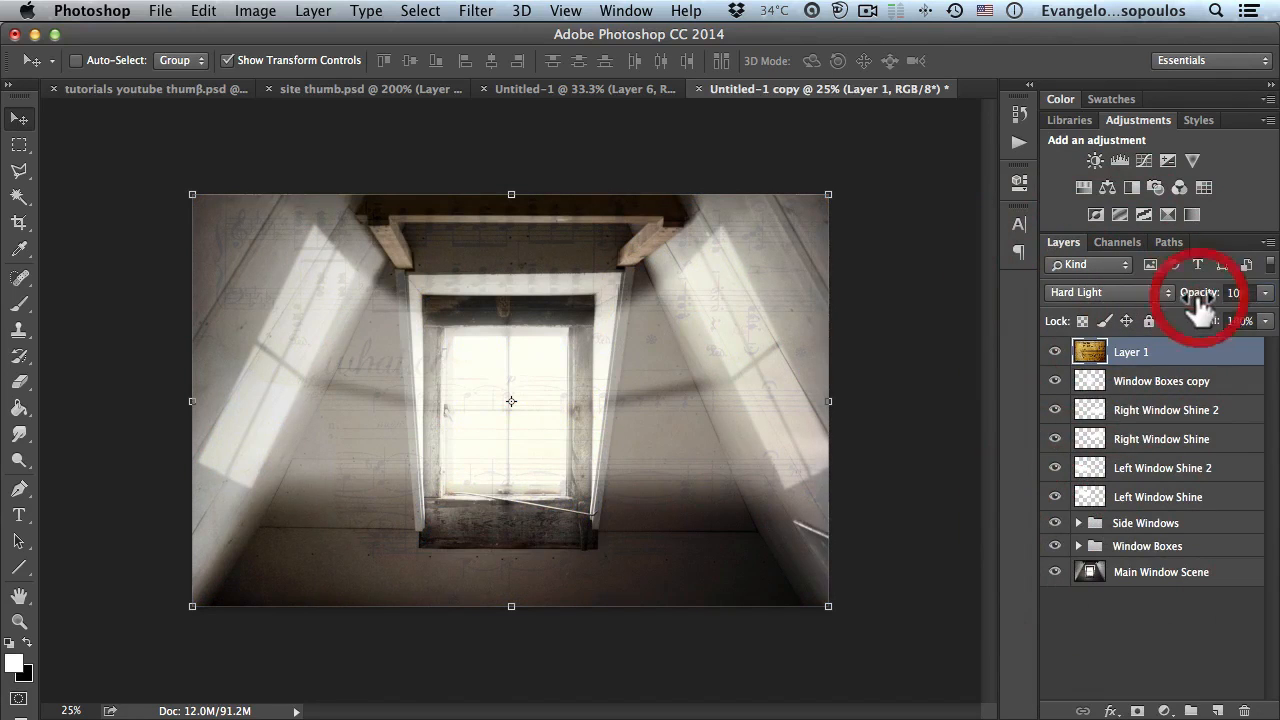
Step: Move Layer 1 beneath the Left Window Shine layer, directly above the Side Windows group
super+click(536, 341)
super+click(536, 341)
alt+click(536, 324)
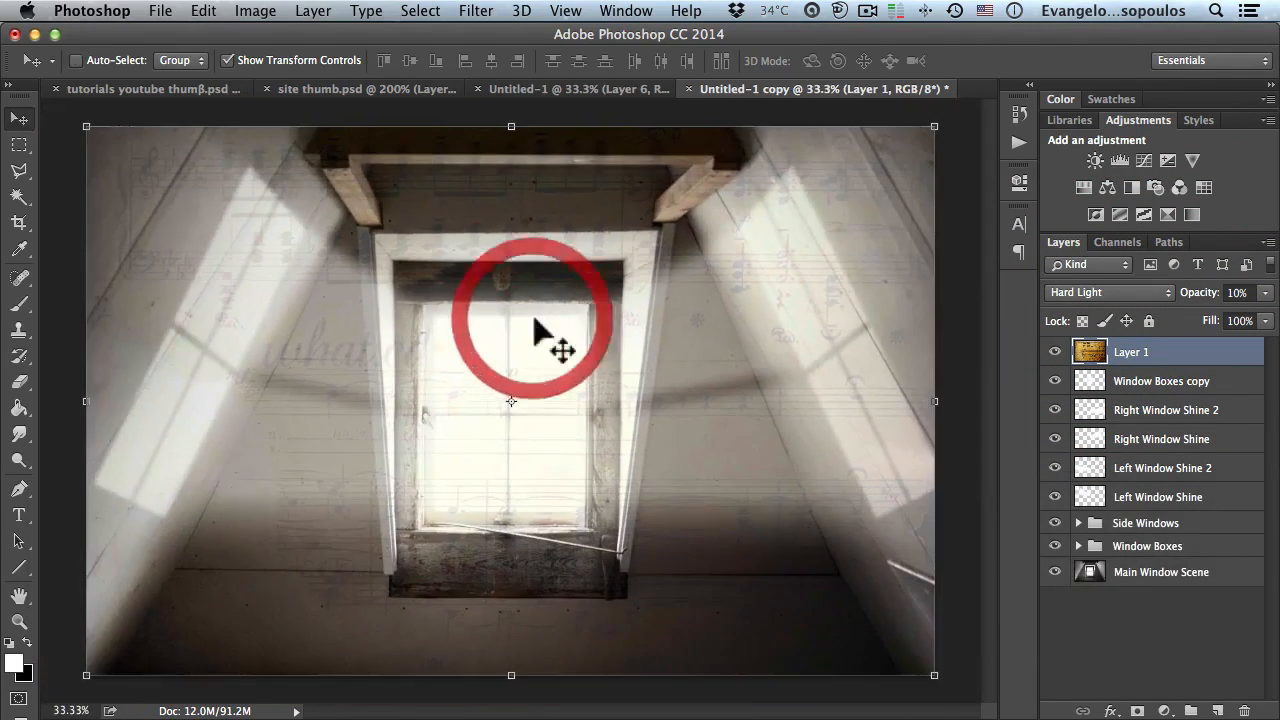
drag(1158, 356, 1164, 498)
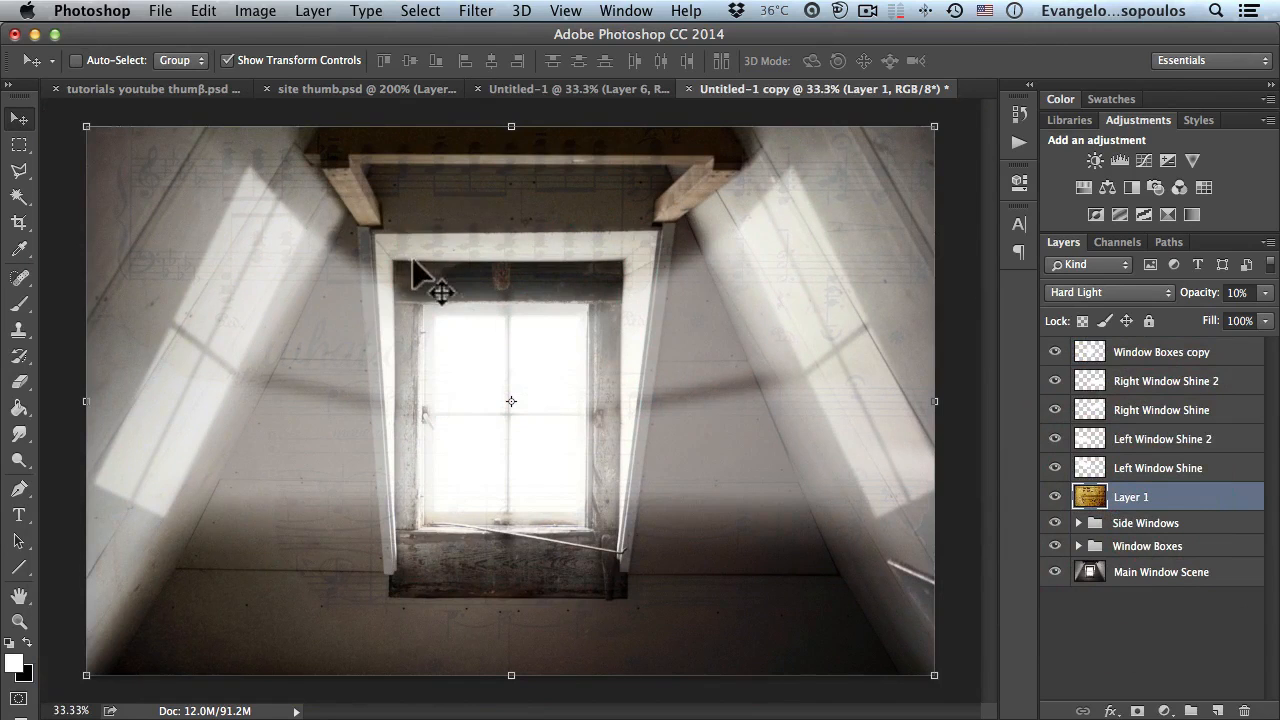
Step: Examine the music sheet texture over the attic scene up close and as a whole
key(super+space)
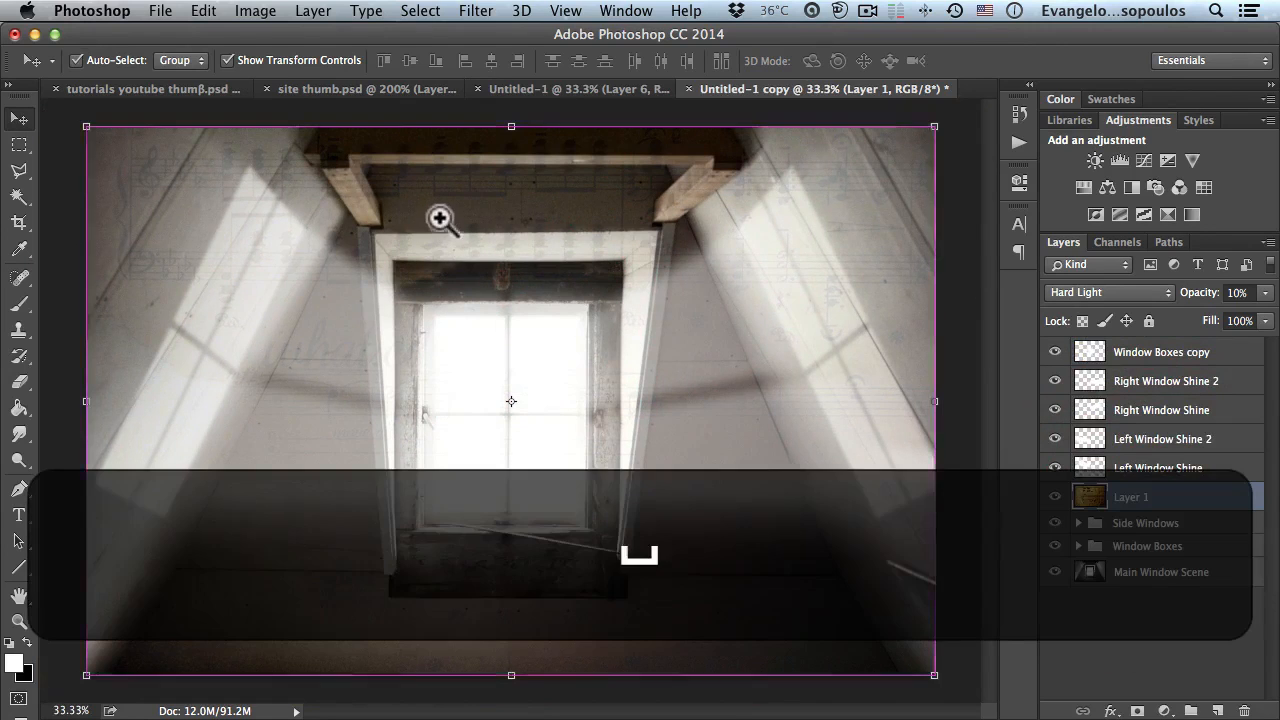
super+click(440, 217)
super+click(440, 217)
drag(443, 200, 514, 306)
alt+super+click(514, 302)
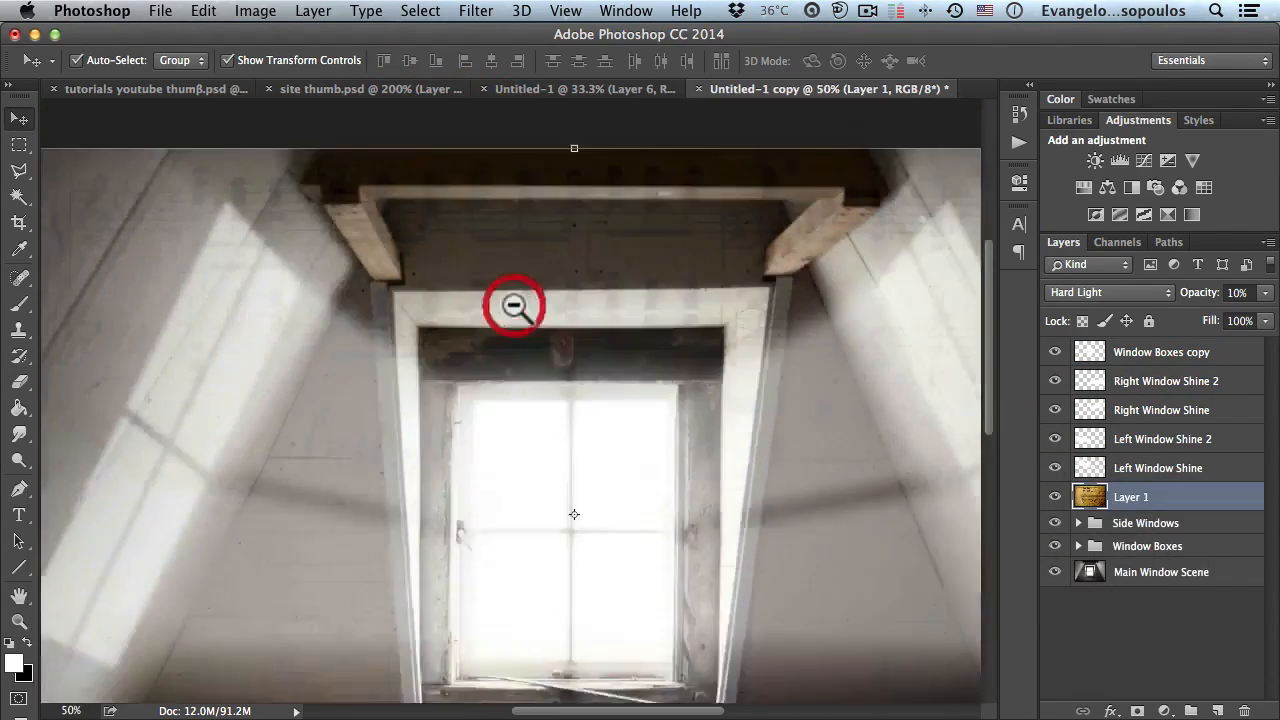
alt+super+click(512, 305)
alt+super+click(512, 305)
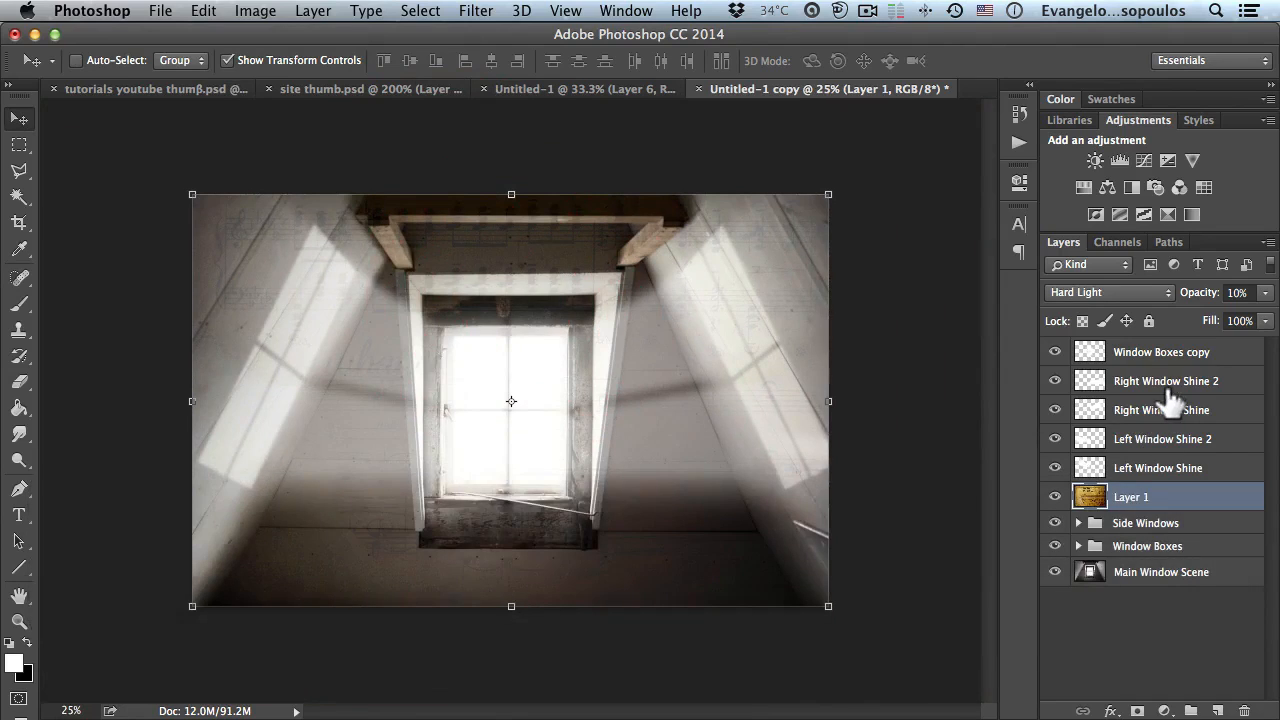
Step: Select the Window Boxes copy layer, copy the base-1.nuage_debris.png image in Chrome, and return to Photoshop
click(1157, 355)
key(super+Tab)
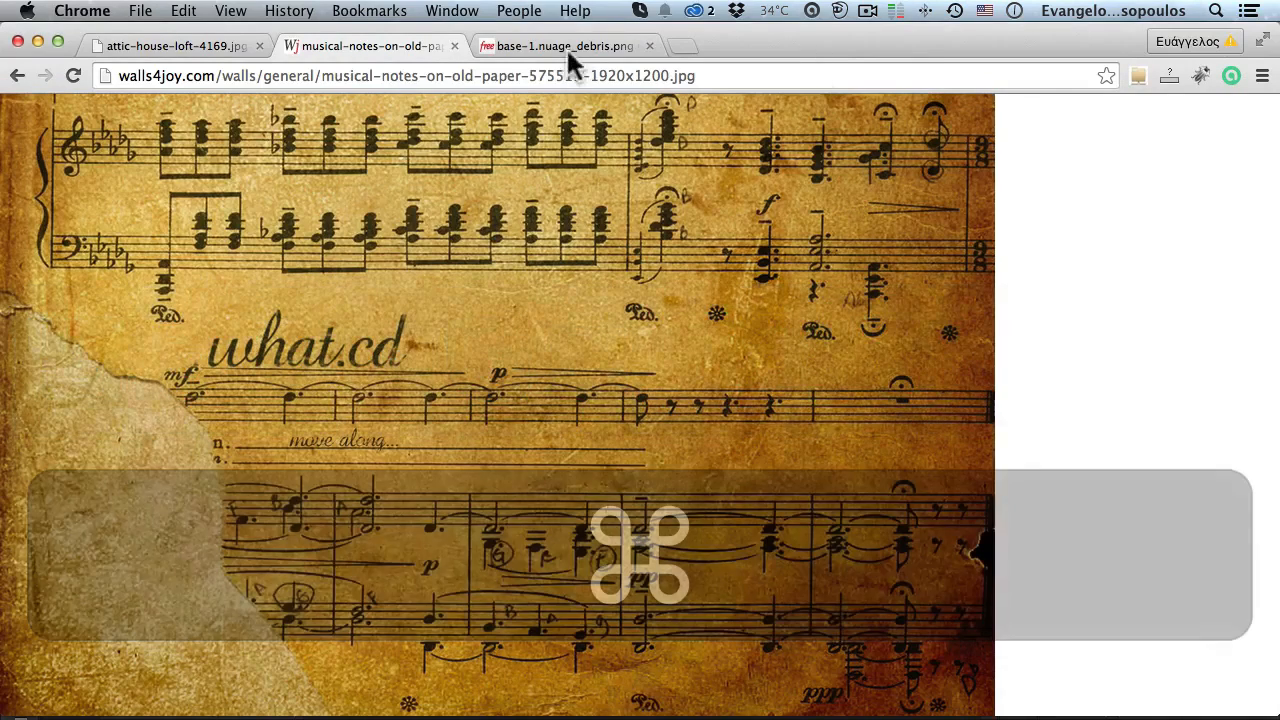
click(566, 46)
right_click(557, 277)
click(634, 318)
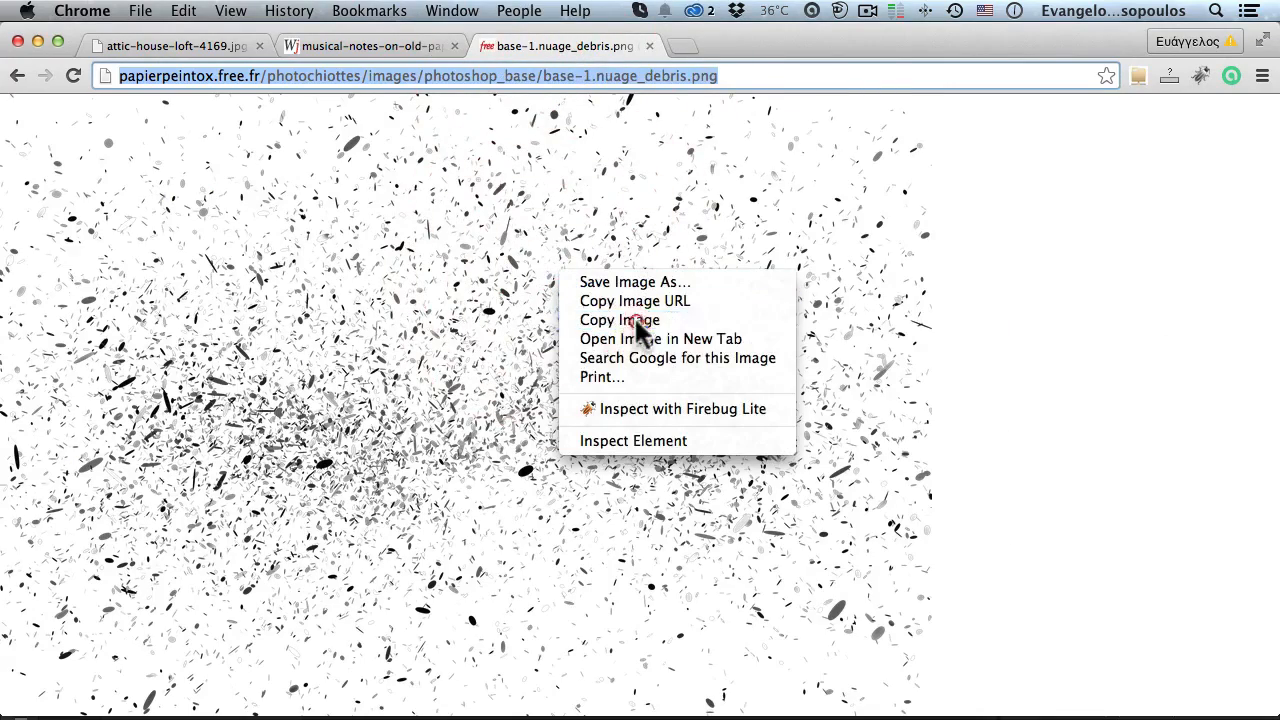
key(super+Tab)
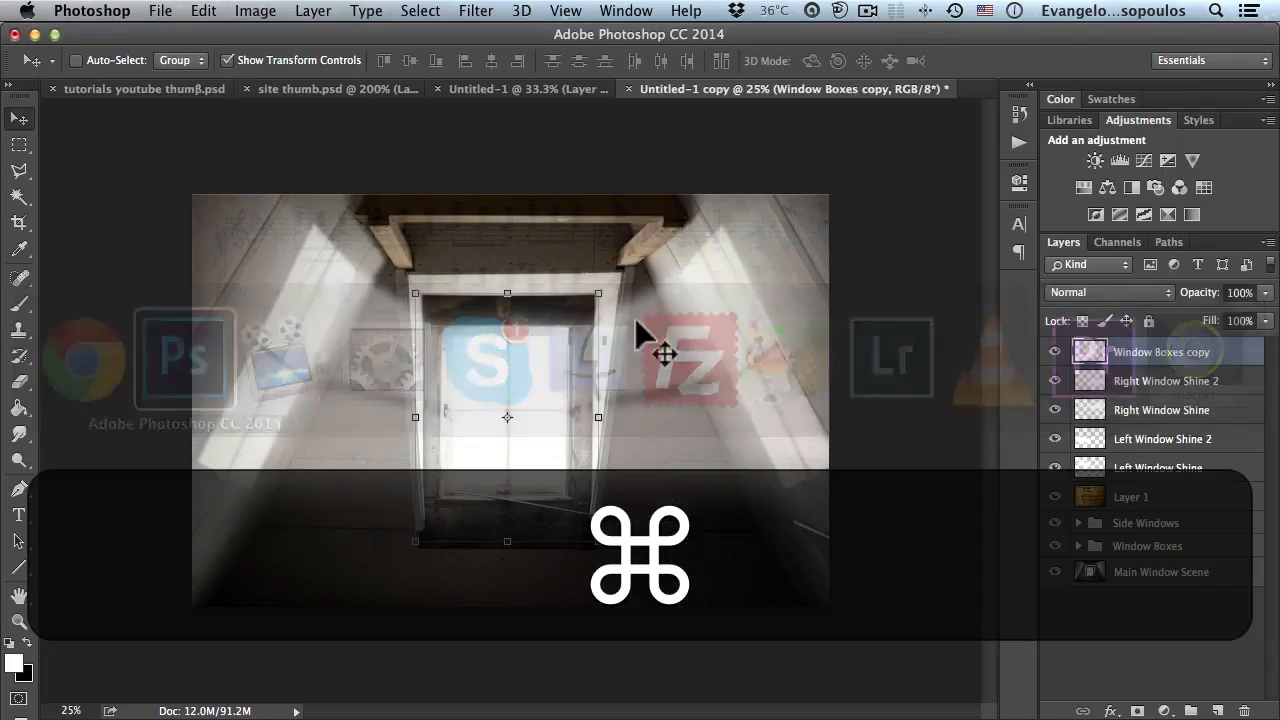
Step: Paste the copied debris image above the Window Boxes copy layer and rename its layer Derbis
key(super+v)
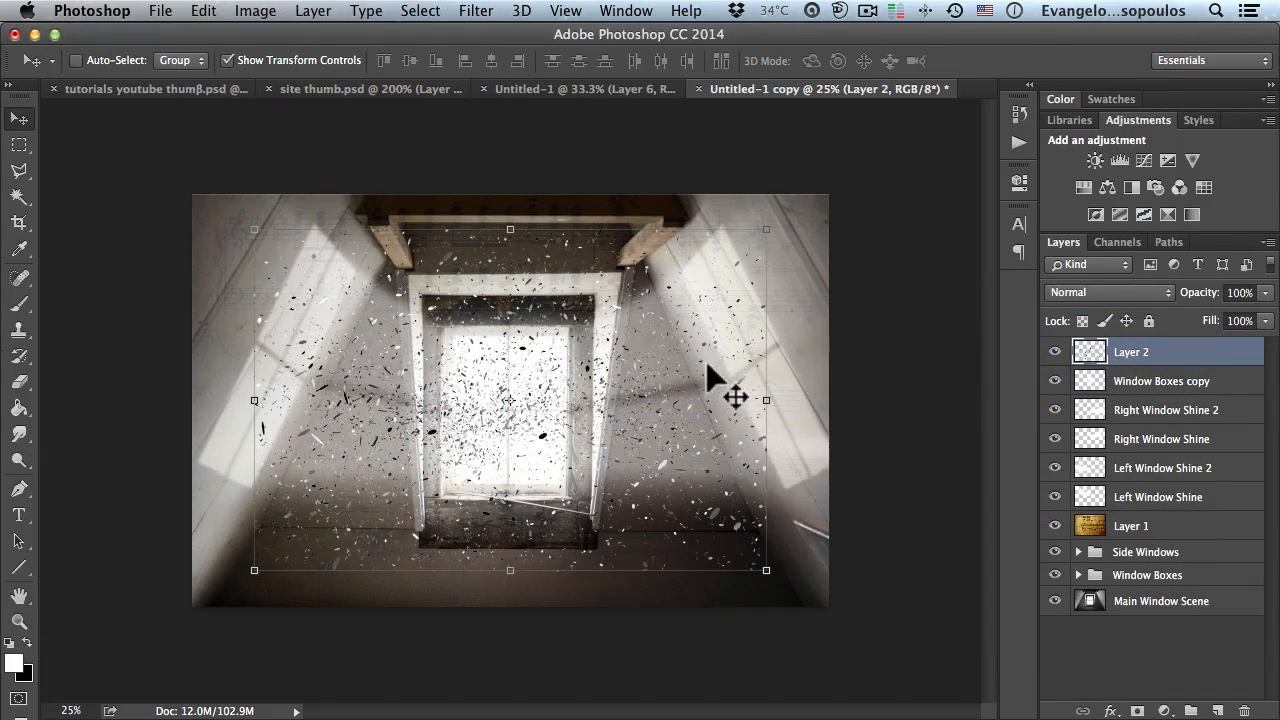
double_click(1158, 353)
text(De)
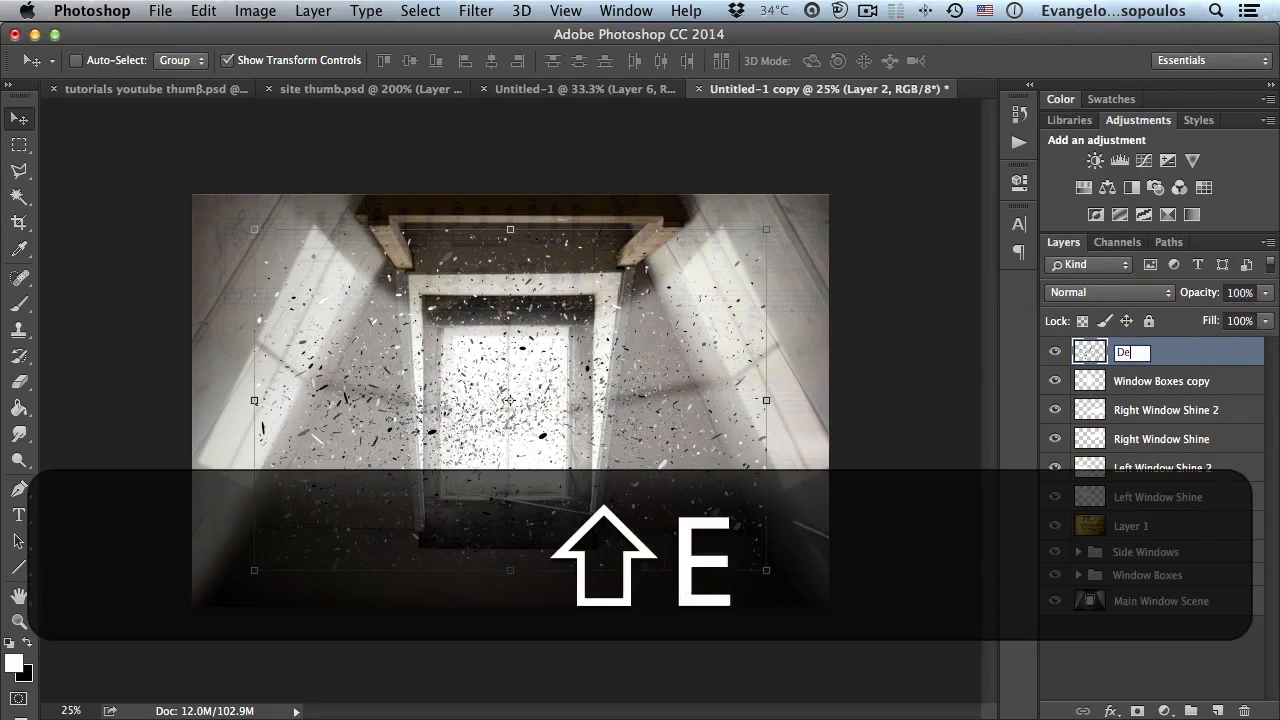
text(rbis)
key(Return)
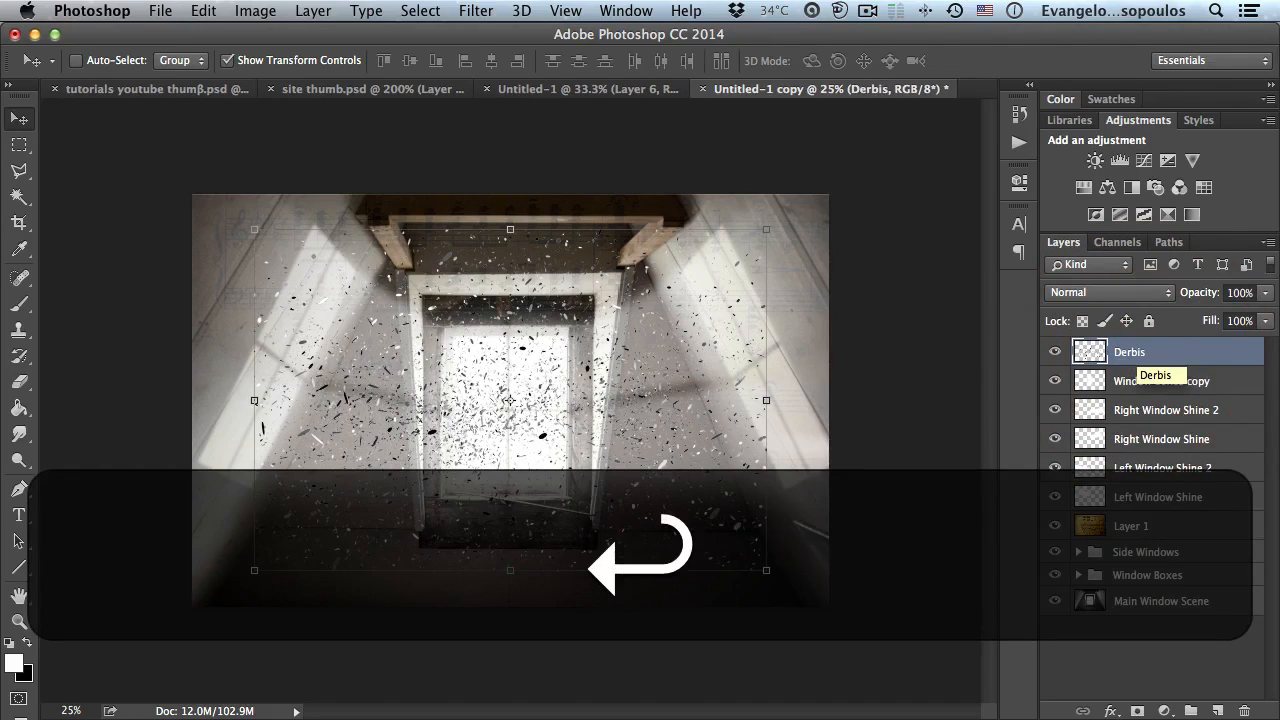
Step: Add a Color Overlay effect to the Derbis layer, comparing the debris with the overlay off and on
right_click(1122, 356)
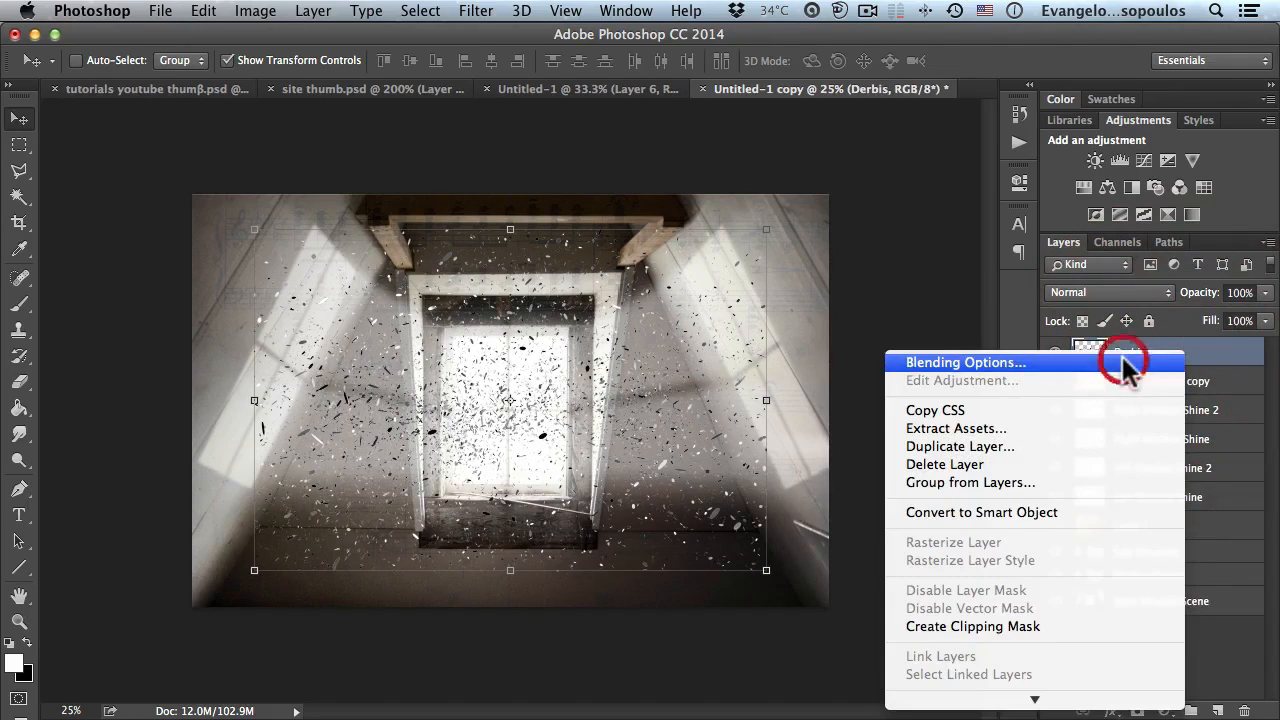
click(1122, 358)
drag(514, 73, 821, 87)
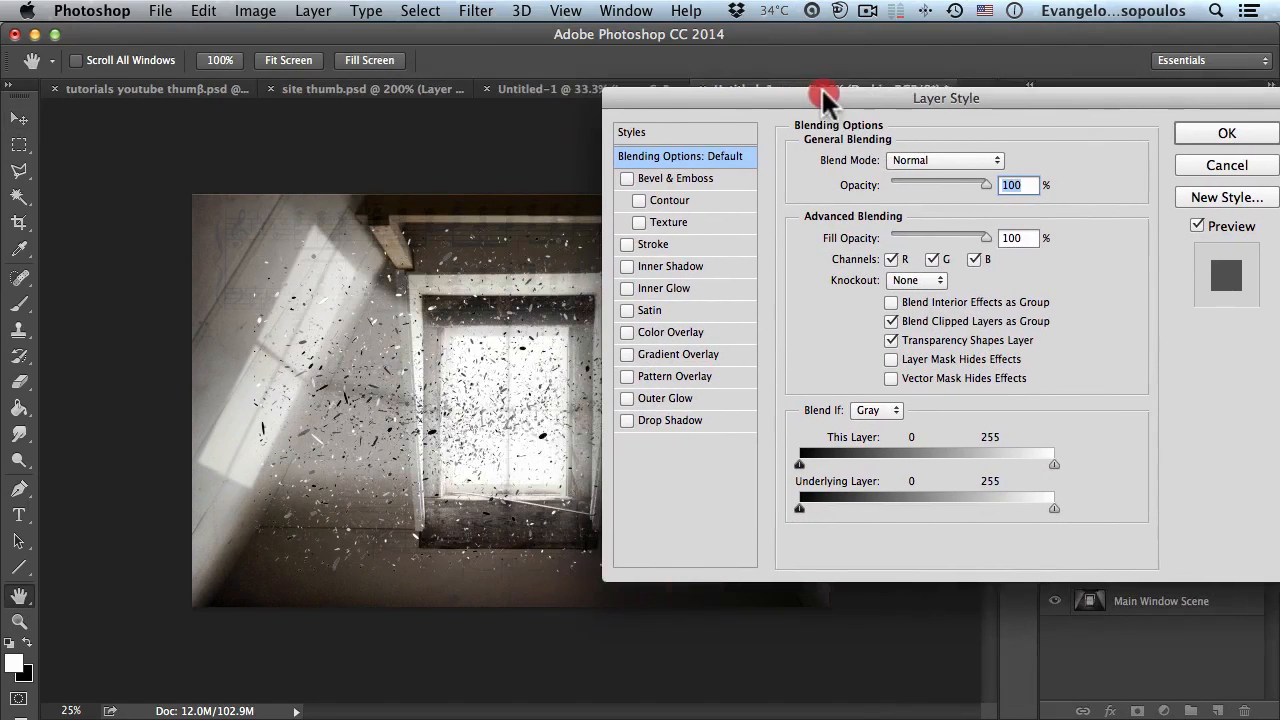
click(664, 330)
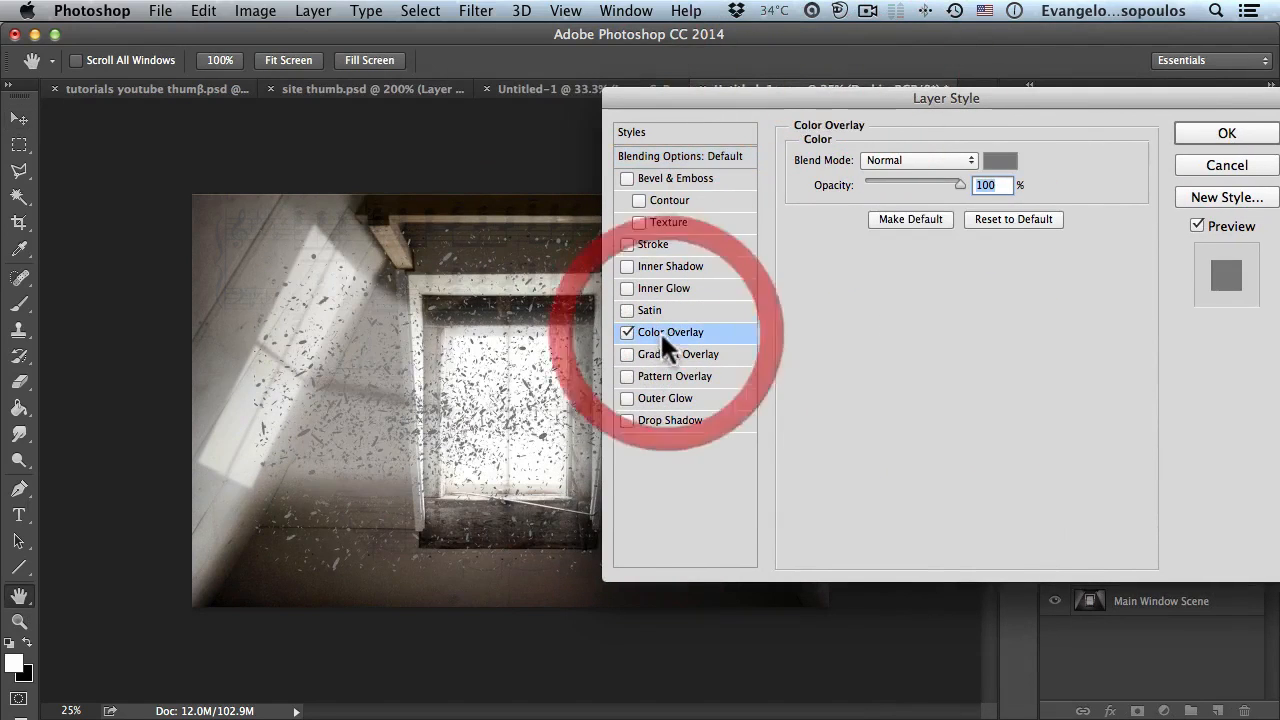
drag(700, 96, 829, 89)
key(space)
super+click(520, 369)
super+click(520, 369)
super+click(520, 369)
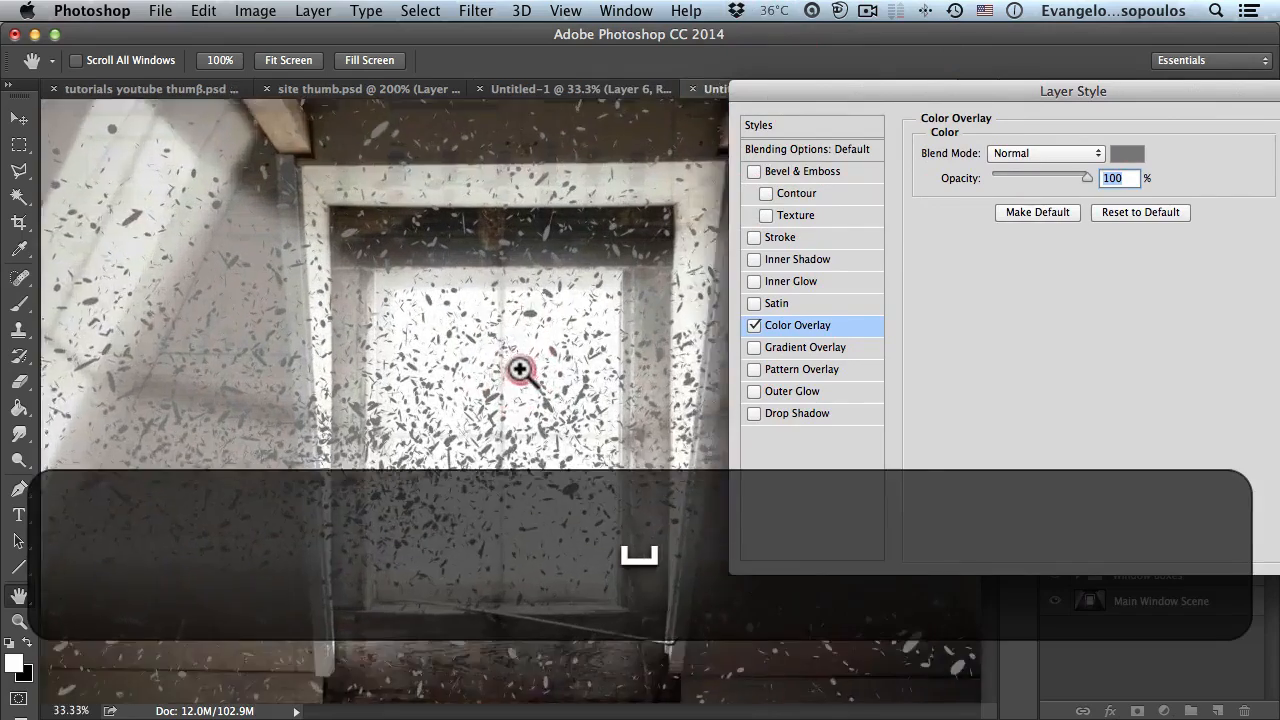
click(753, 325)
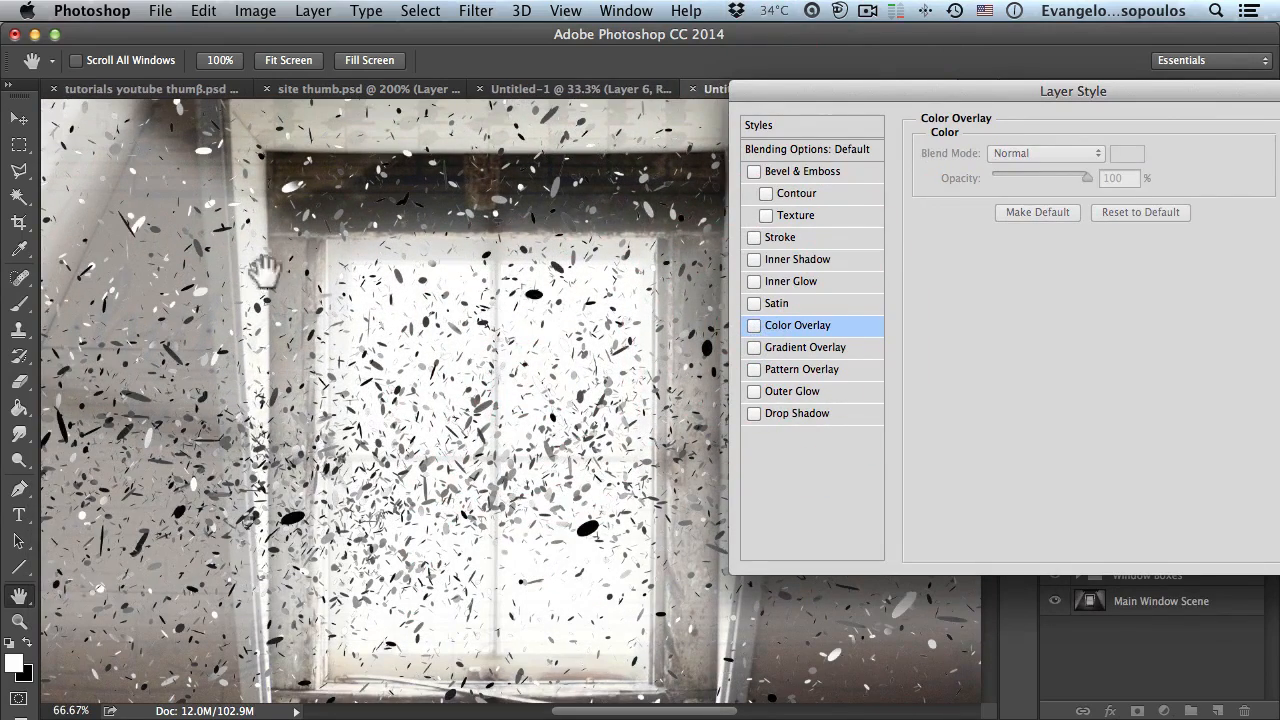
click(755, 325)
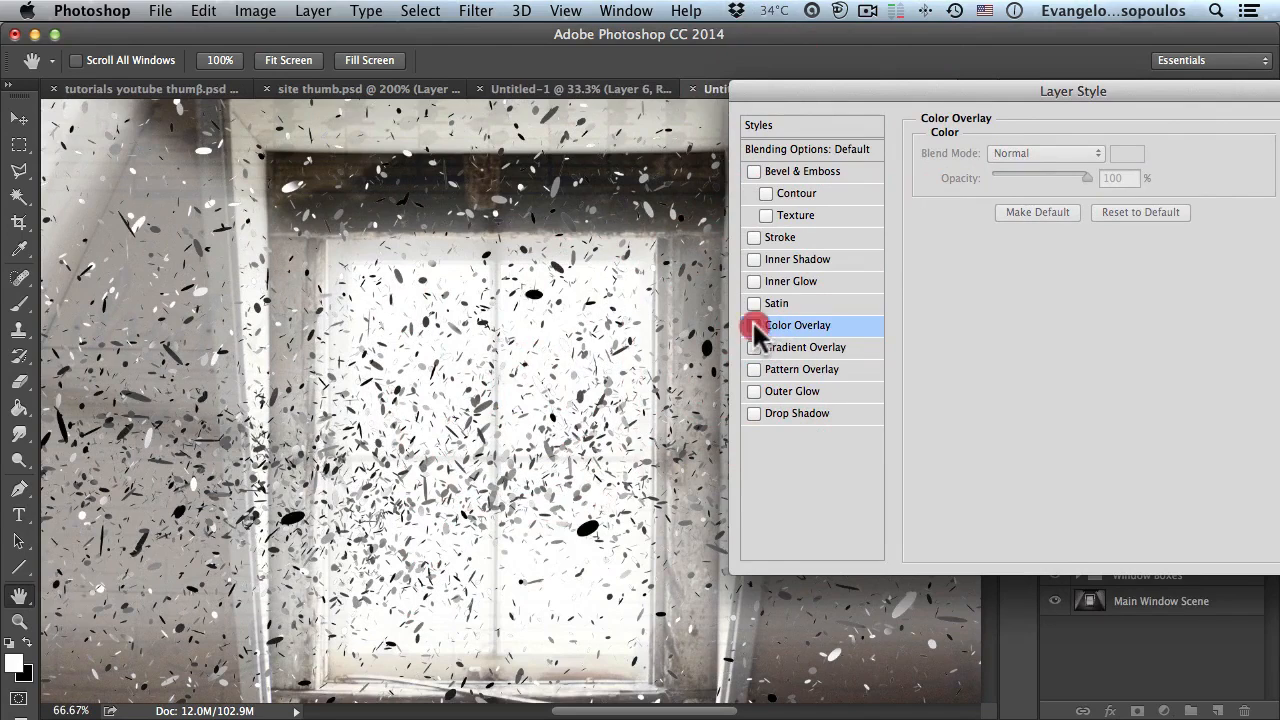
Step: Set the Derbis layer's overlay color to a light grey and apply the layer style
click(1127, 153)
drag(757, 291, 718, 182)
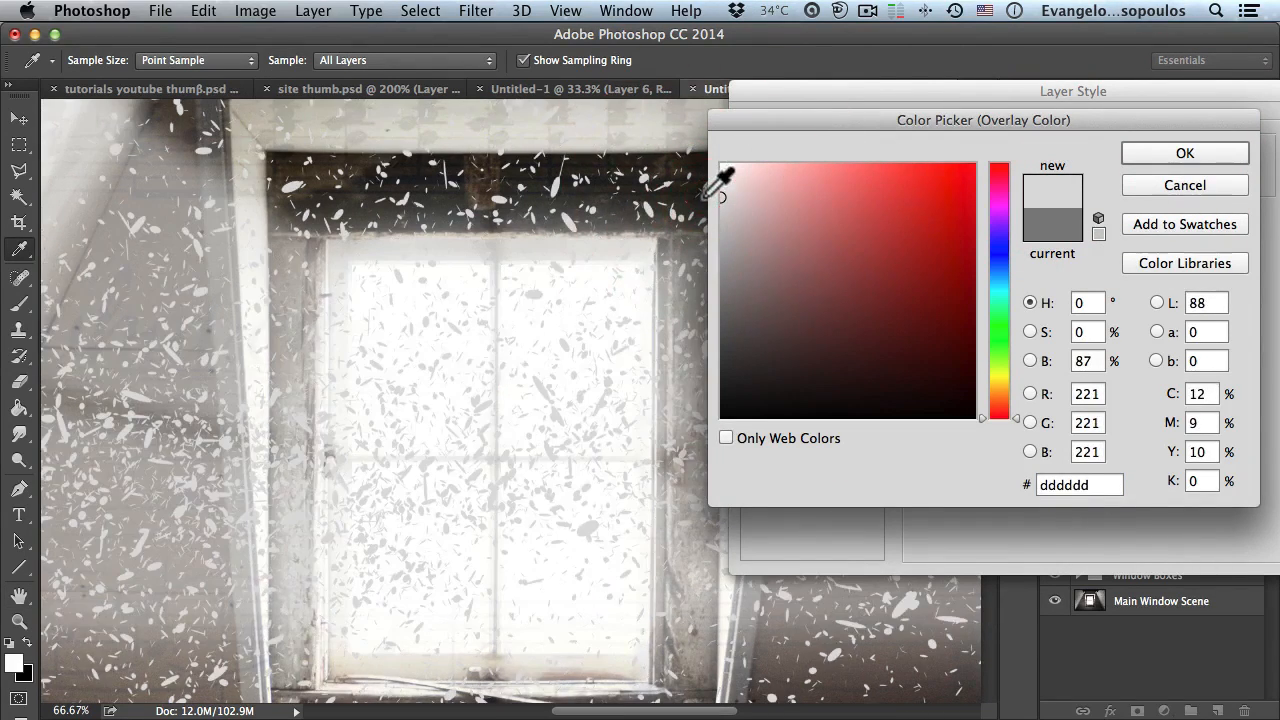
click(1165, 155)
drag(1160, 92, 850, 113)
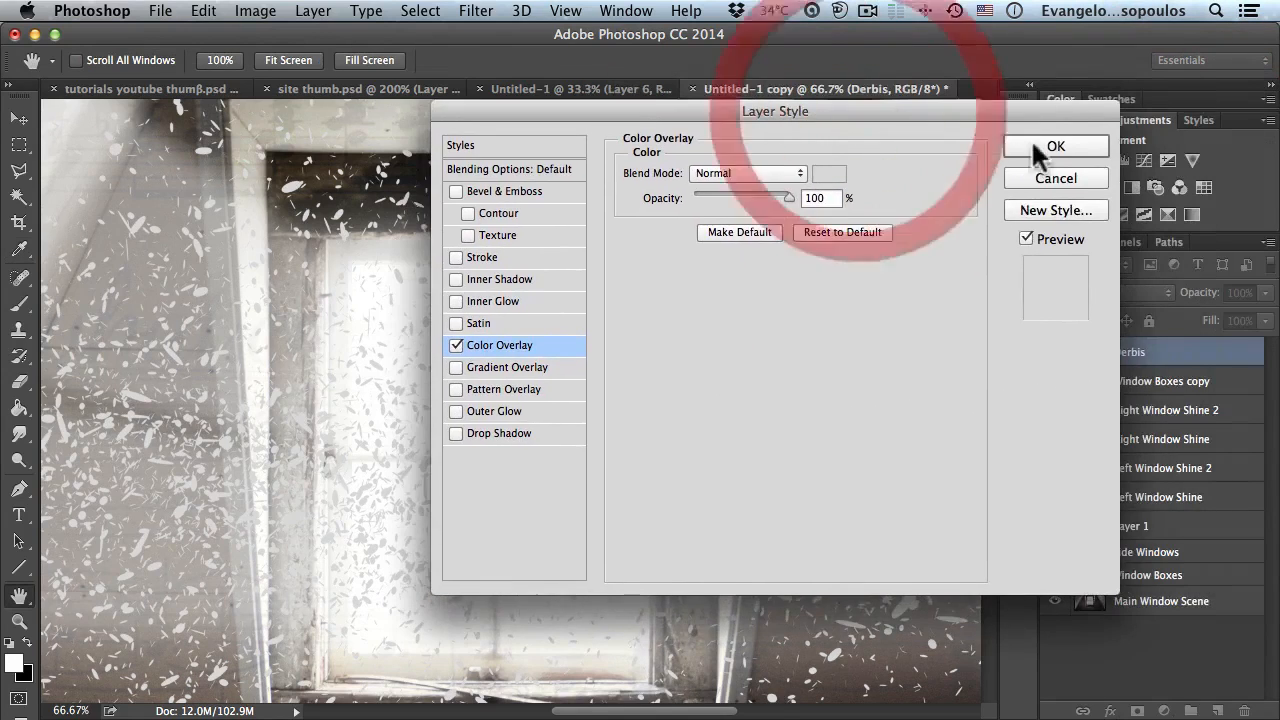
click(1040, 153)
Step: Apply a Gaussian Blur with a radius of 12 pixels to the Derbis layer
alt+click(497, 251)
alt+click(495, 251)
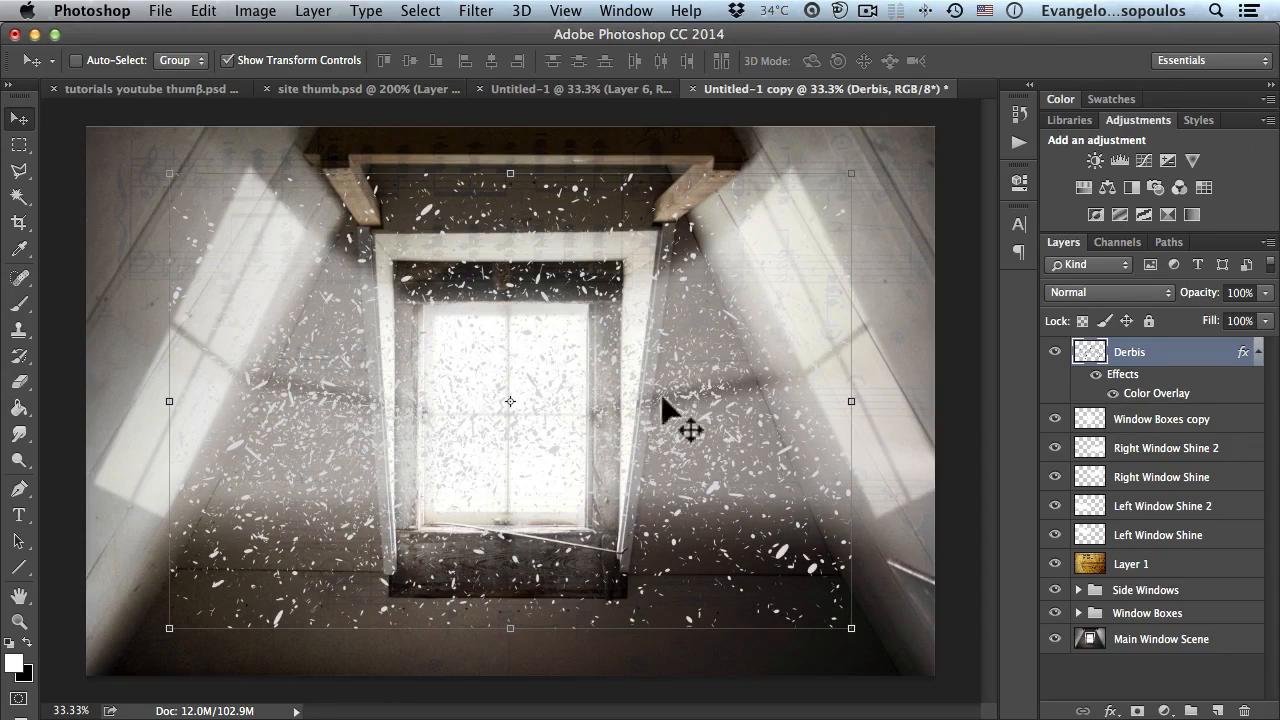
click(476, 12)
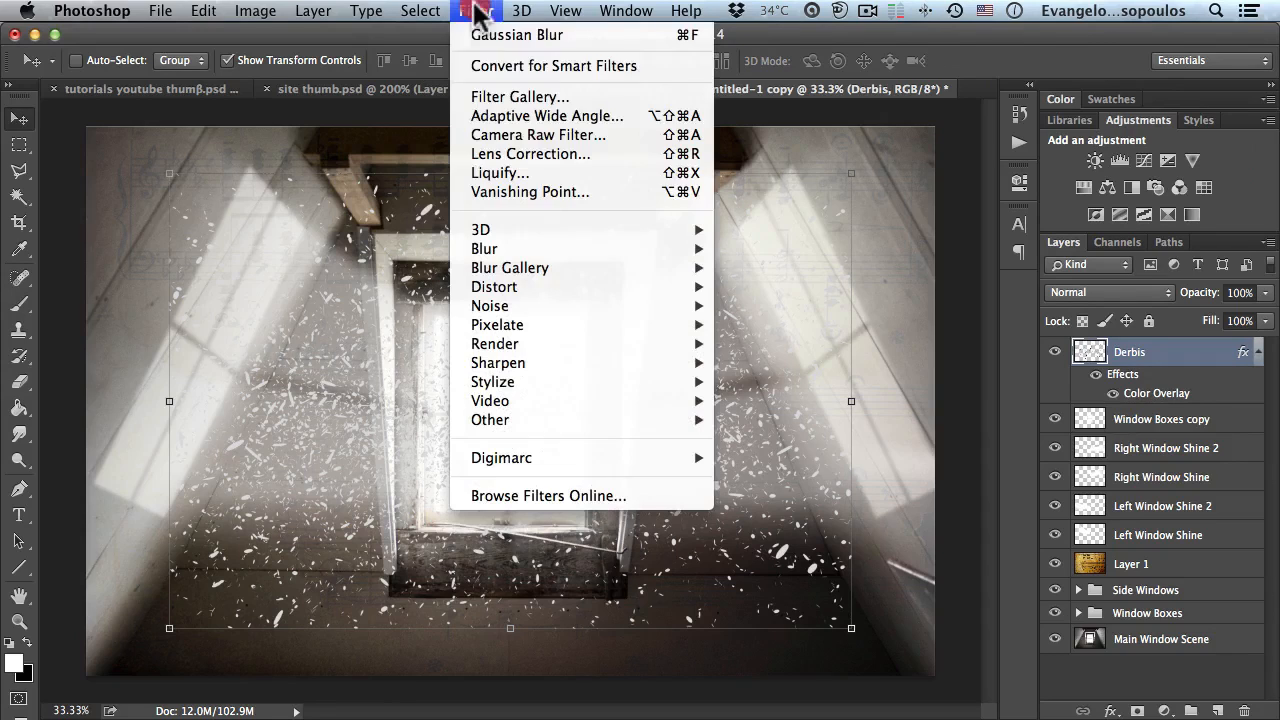
mouse_move(549, 251)
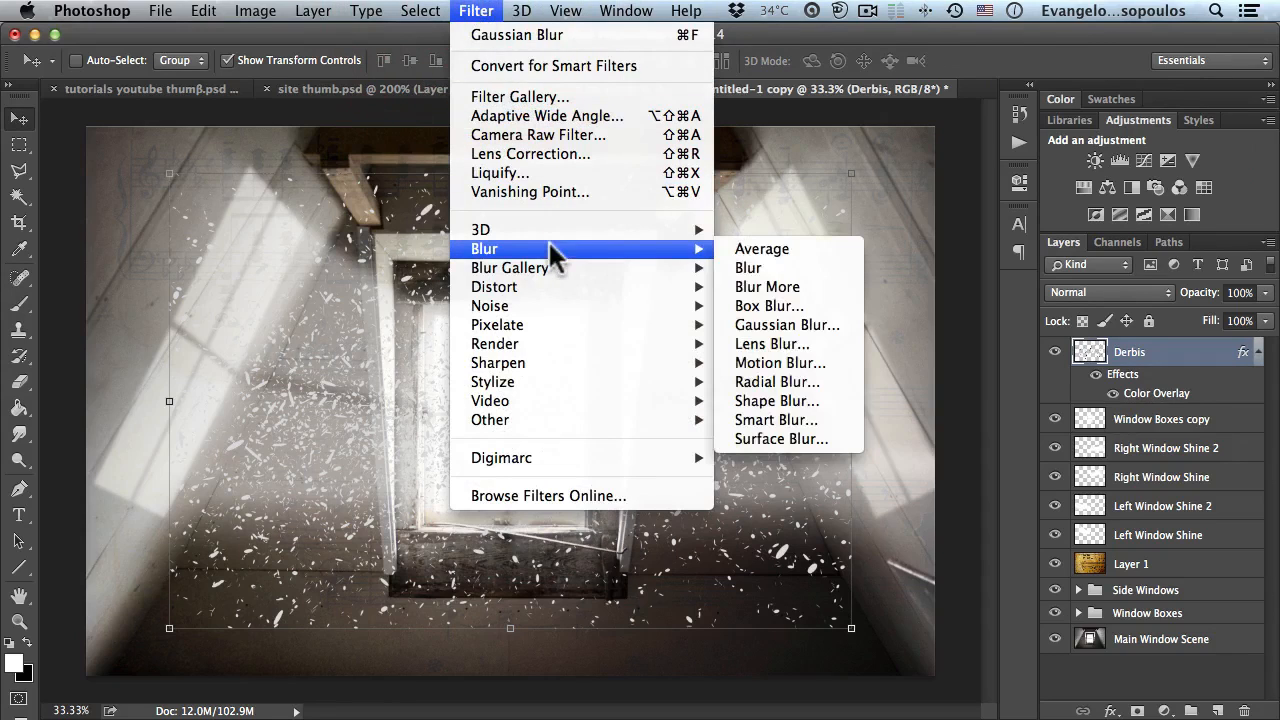
click(830, 325)
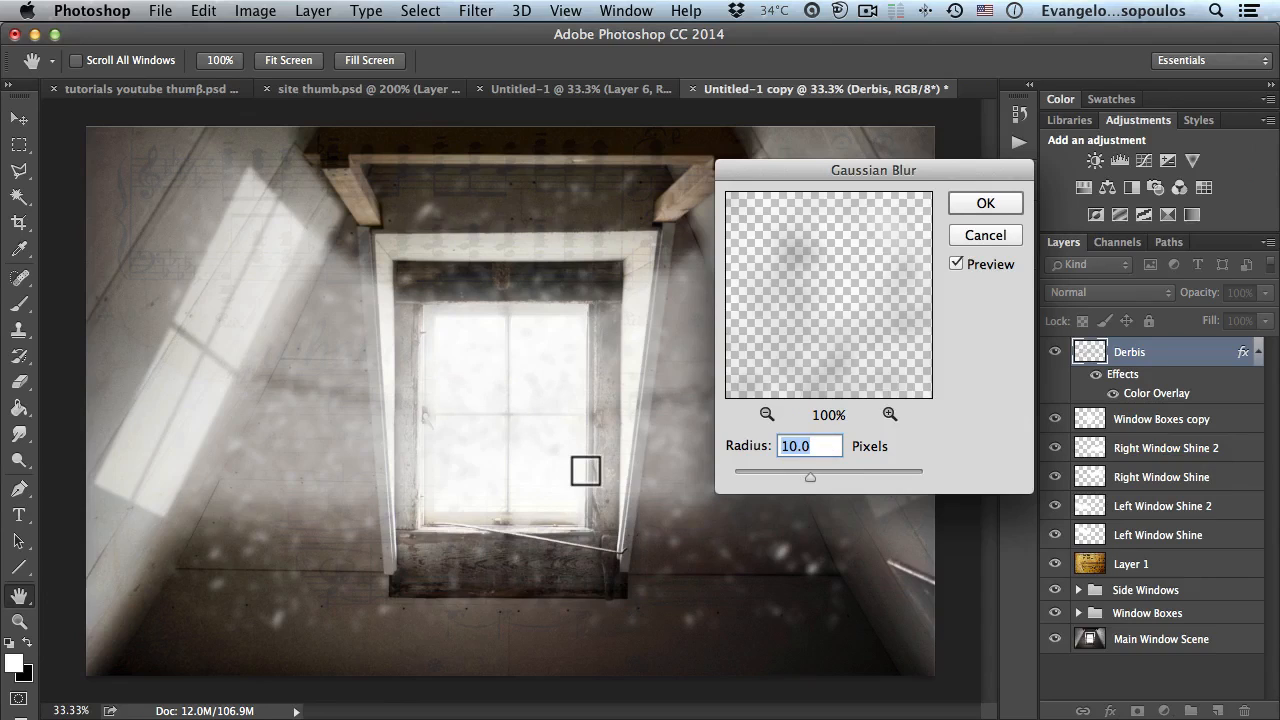
text(15)
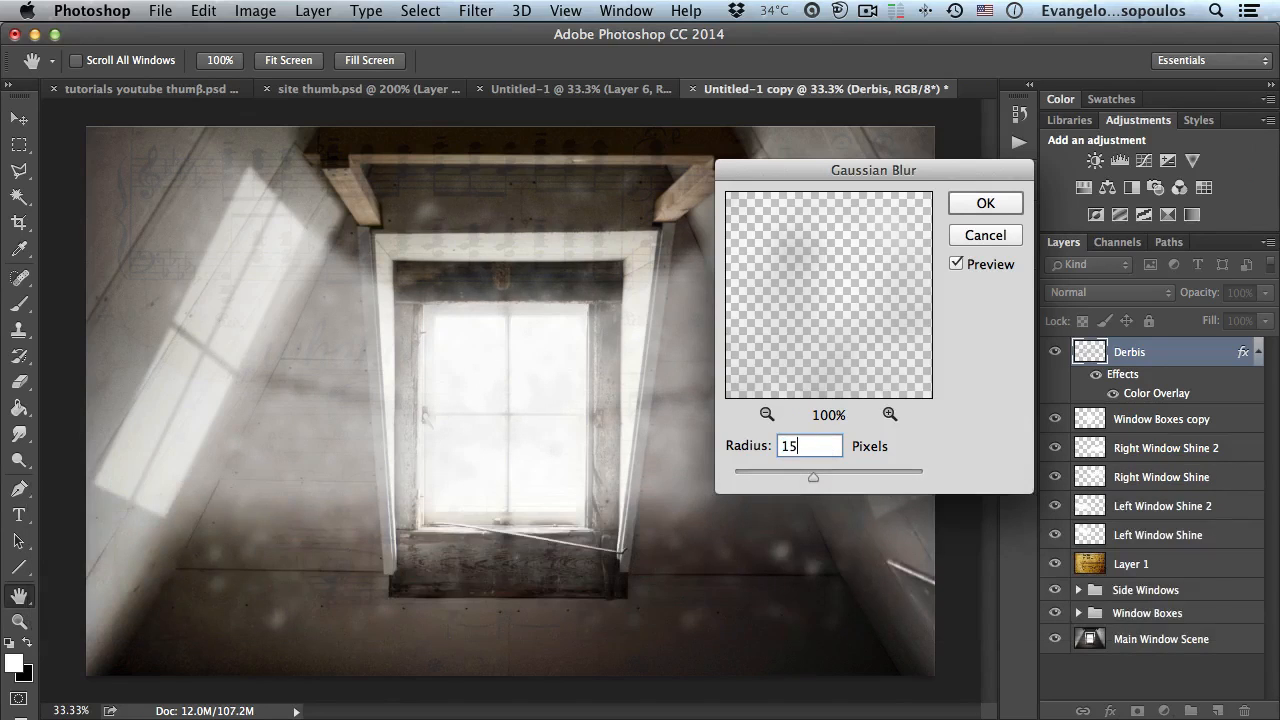
key(BackSpace)
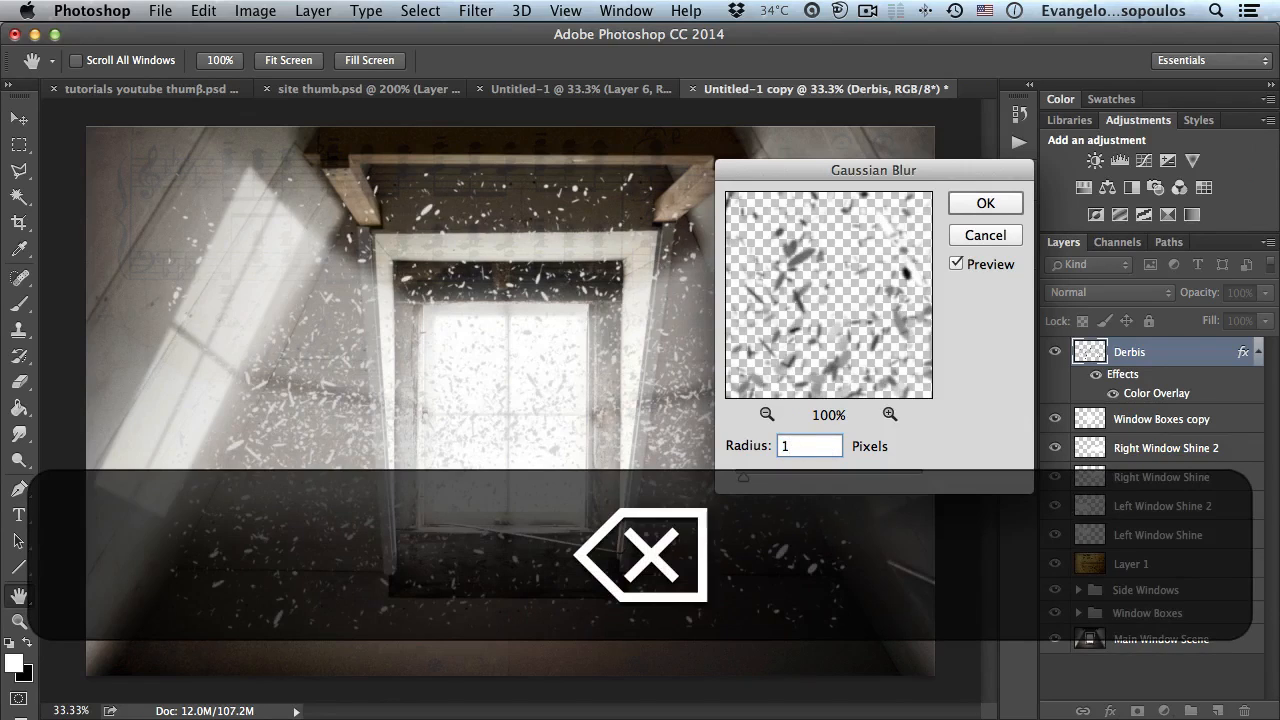
text(0)
key(BackSpace)
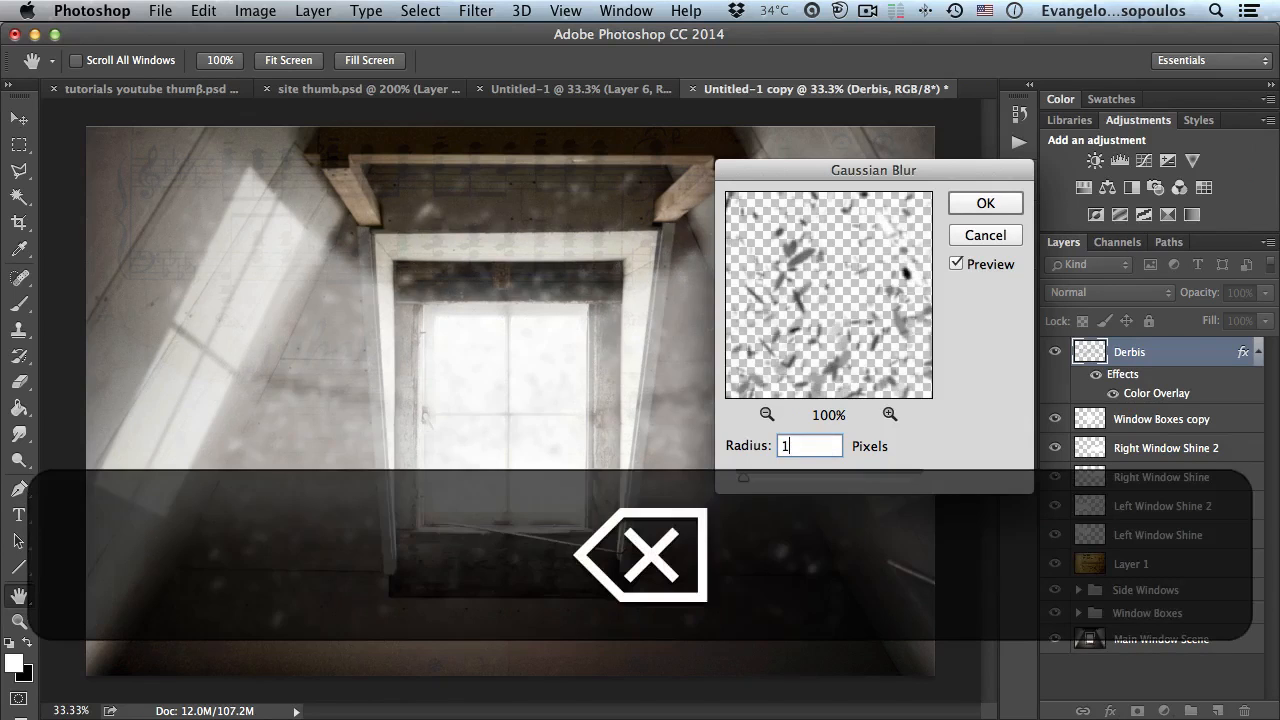
text(2)
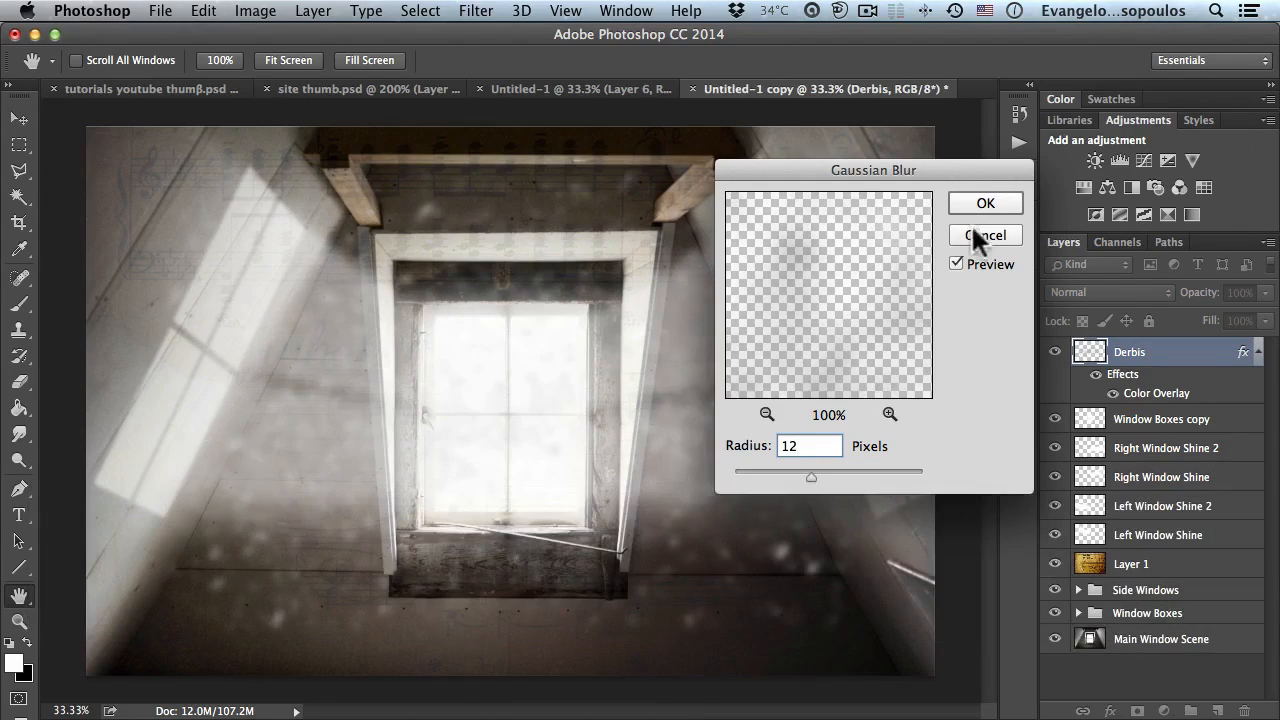
click(978, 206)
Step: Scale the Derbis layer up from its center to about 122.6% so it covers the whole canvas
key(space)
alt+click(600, 365)
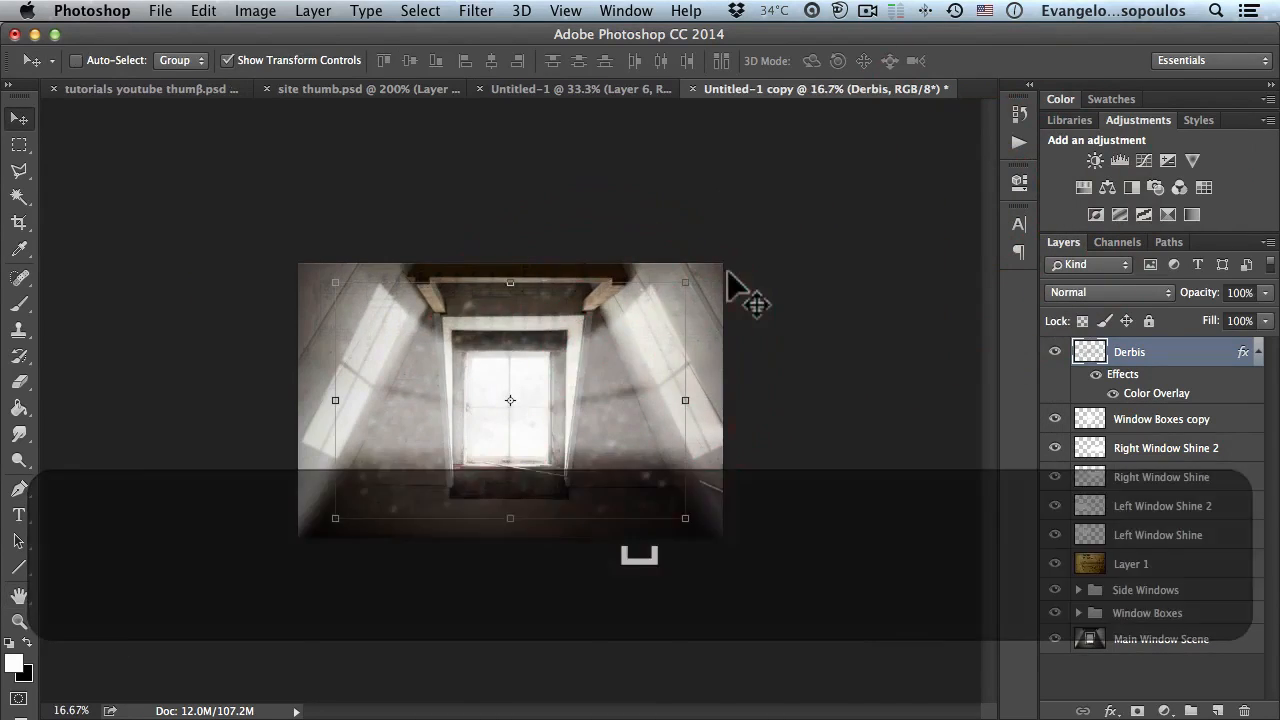
click(195, 11)
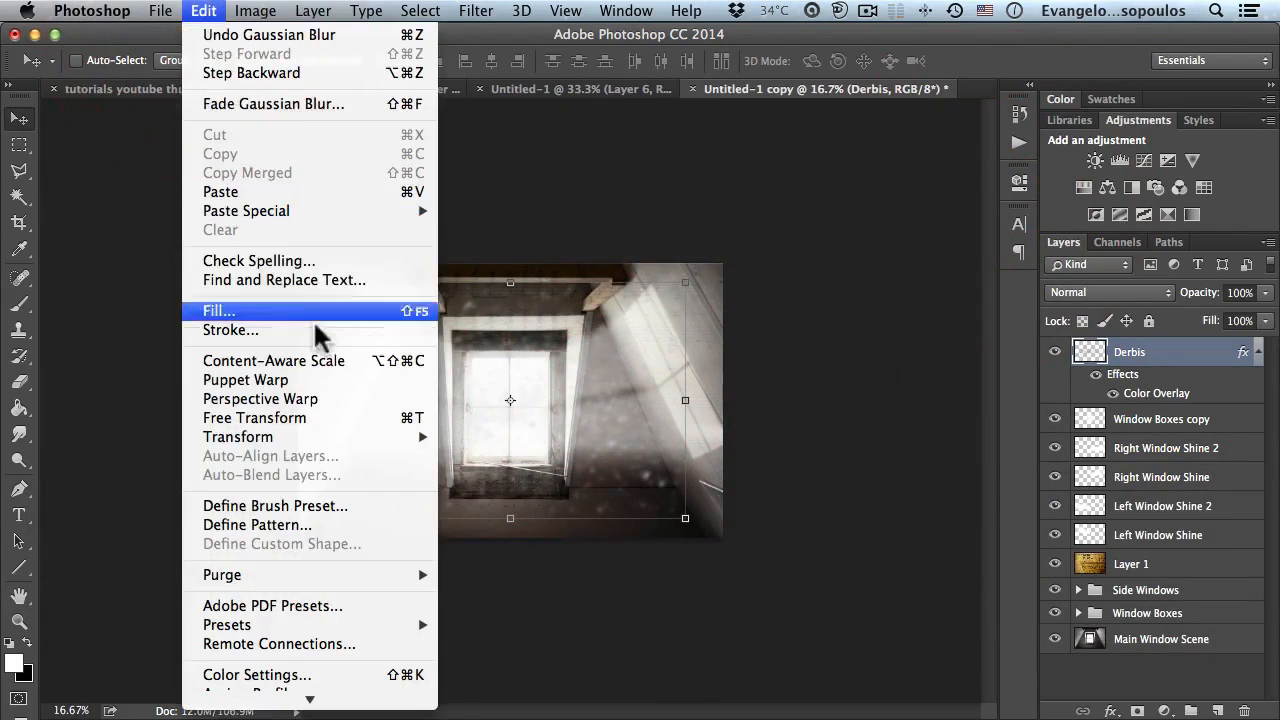
click(330, 420)
drag(685, 283, 727, 249)
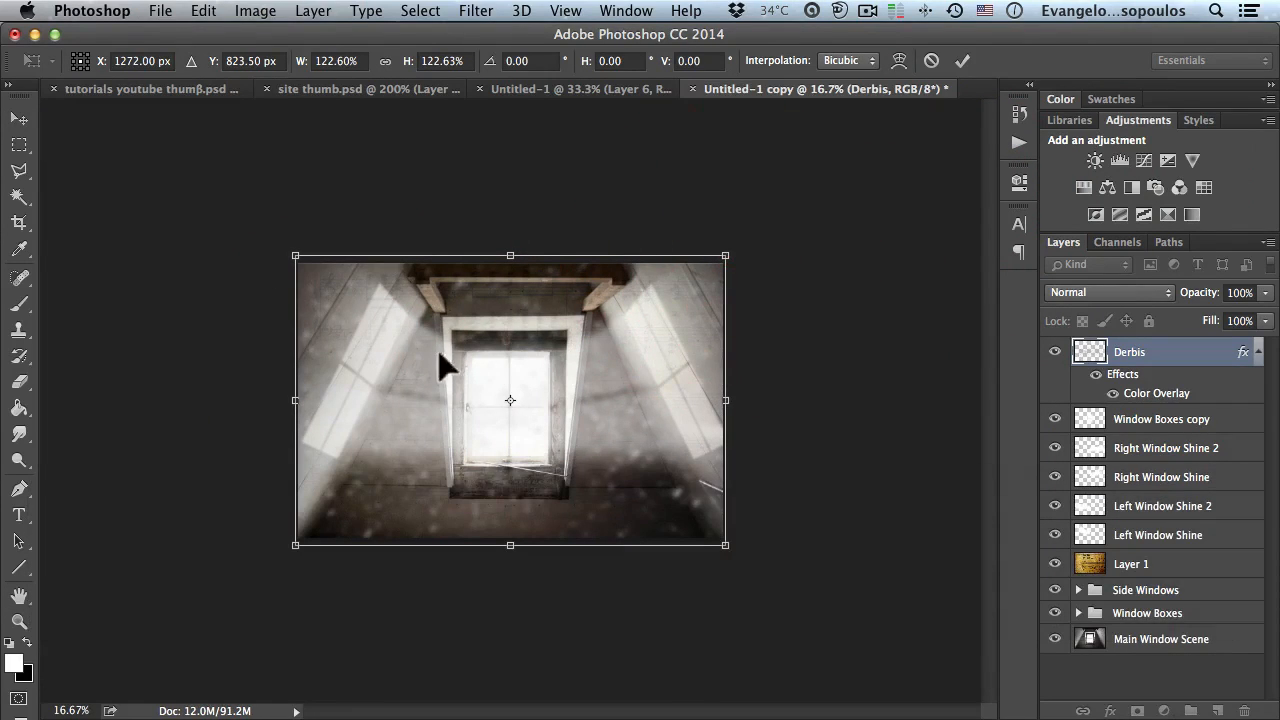
click(962, 60)
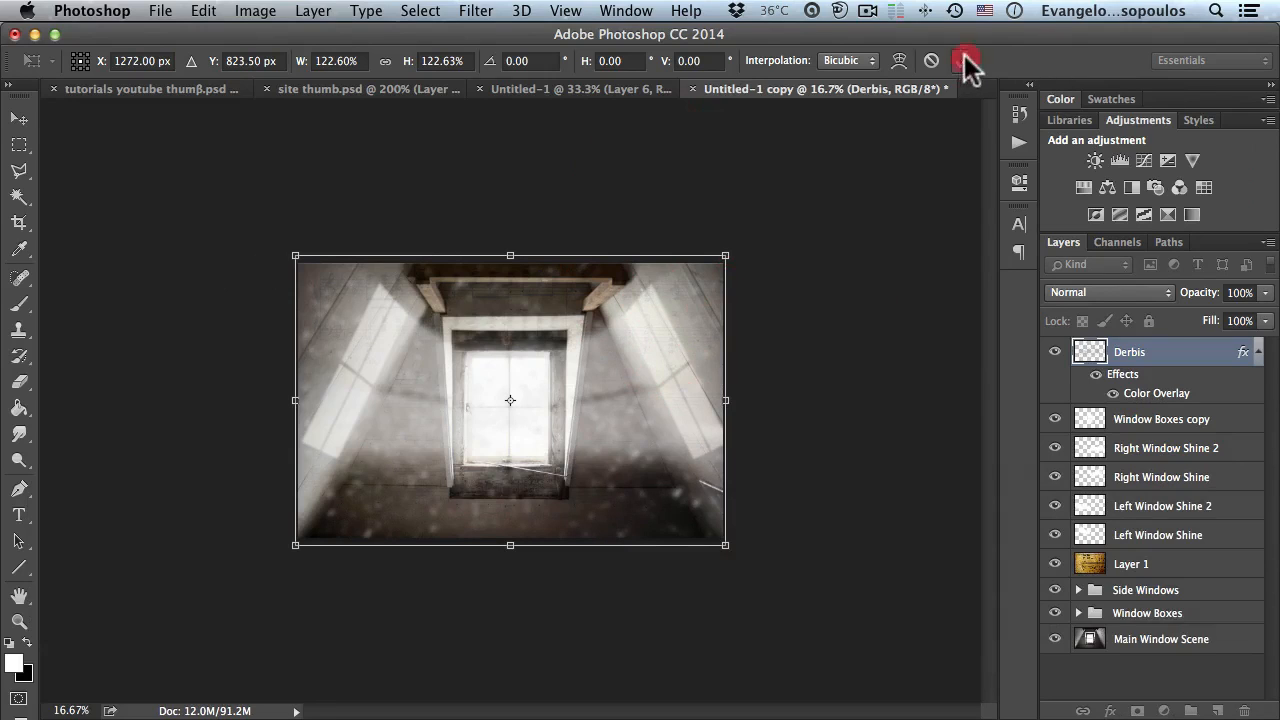
Step: Move the Derbis layer beneath Left Window Shine, directly above Layer 1, and check the dust over the scene
click(1257, 352)
drag(1167, 349, 1165, 510)
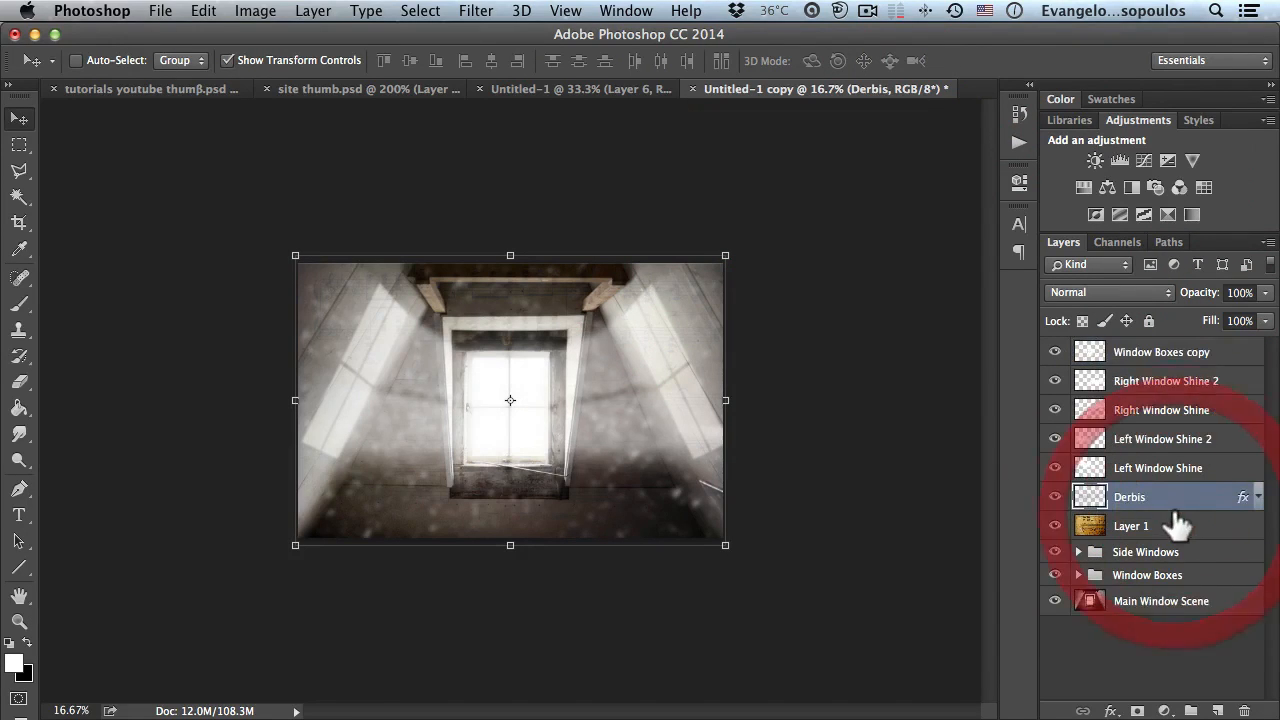
key(super+space)
super+click(485, 402)
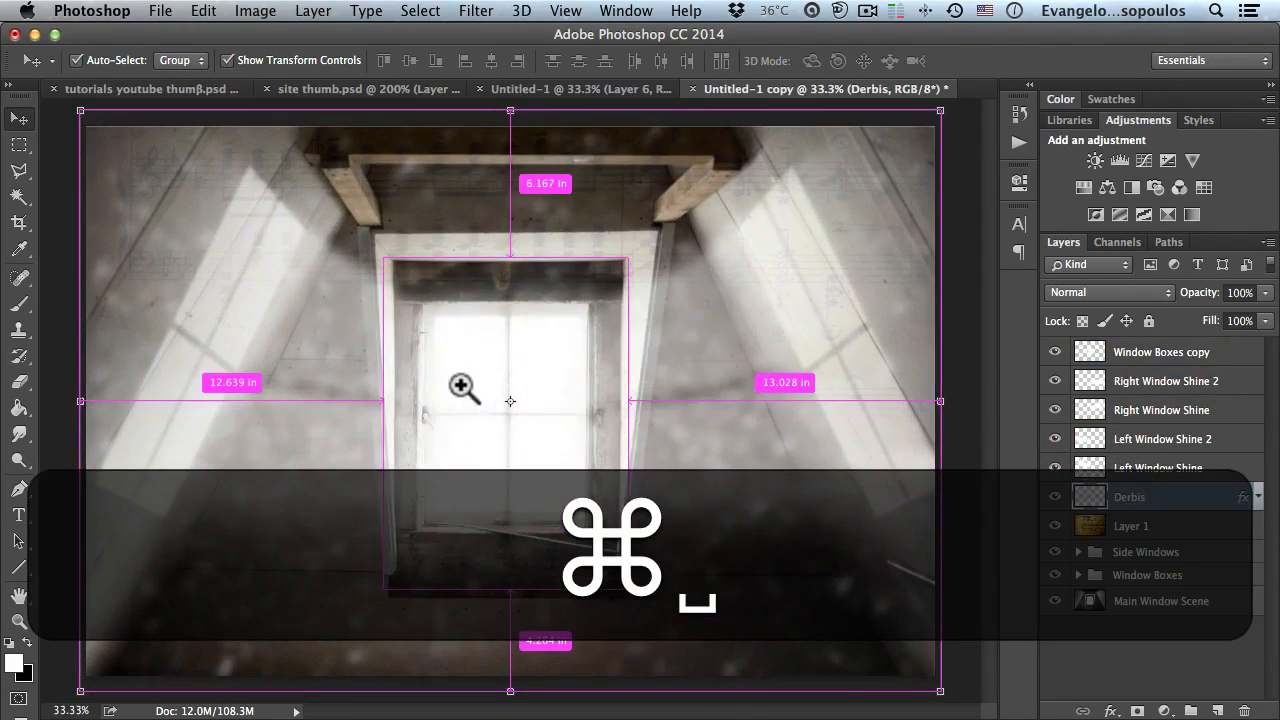
super+click(455, 380)
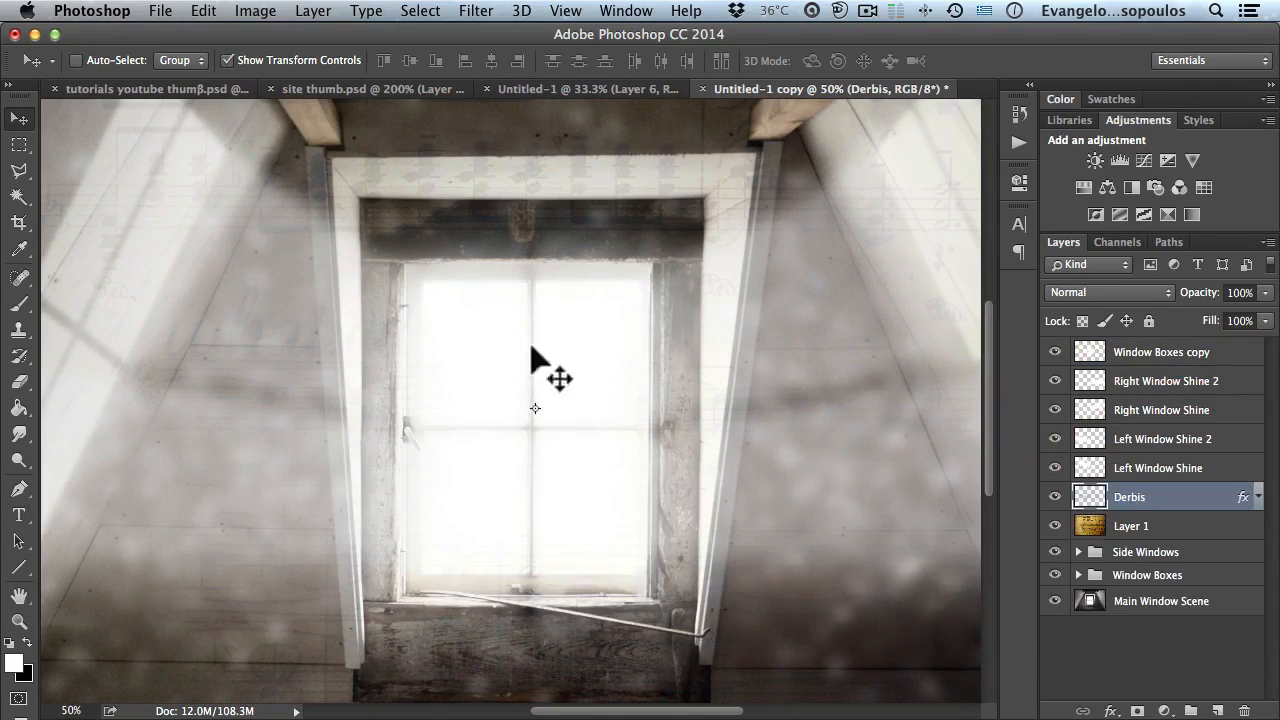
alt+super+click(511, 315)
alt+super+click(511, 315)
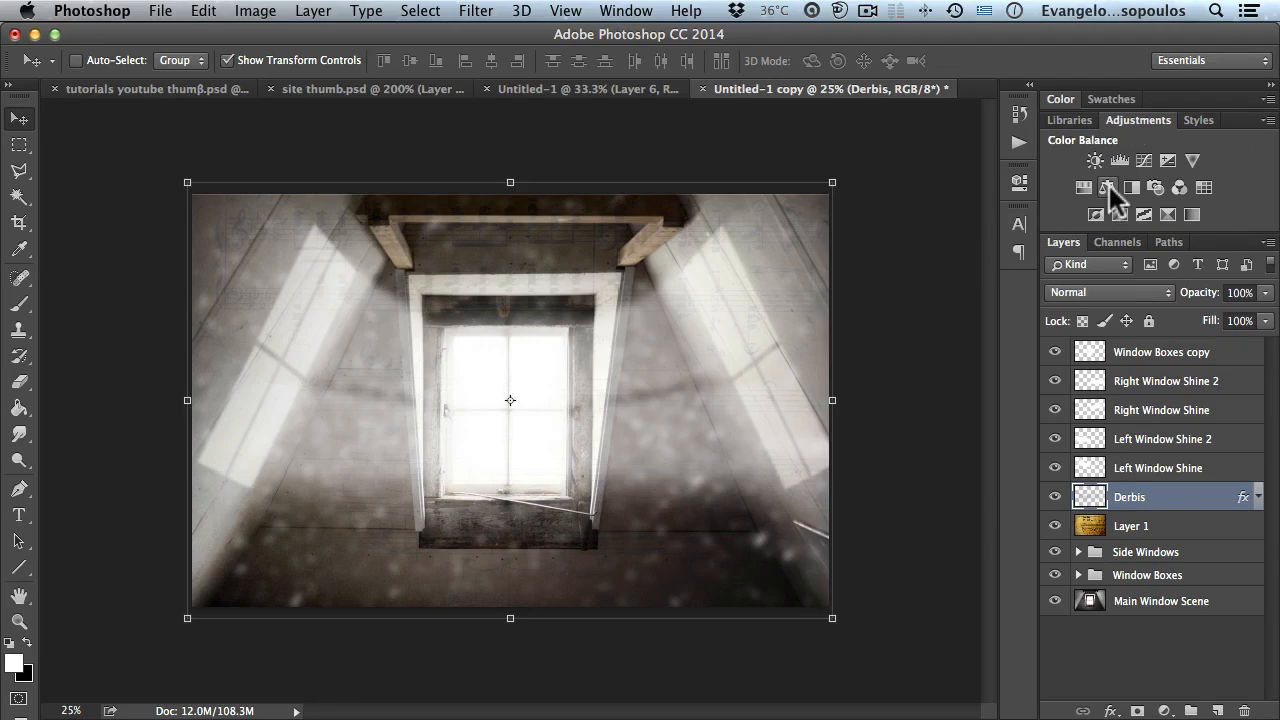
Step: Add a Color Balance adjustment layer above the Window Boxes copy layer, keeping its tone range at Midtones
click(1145, 355)
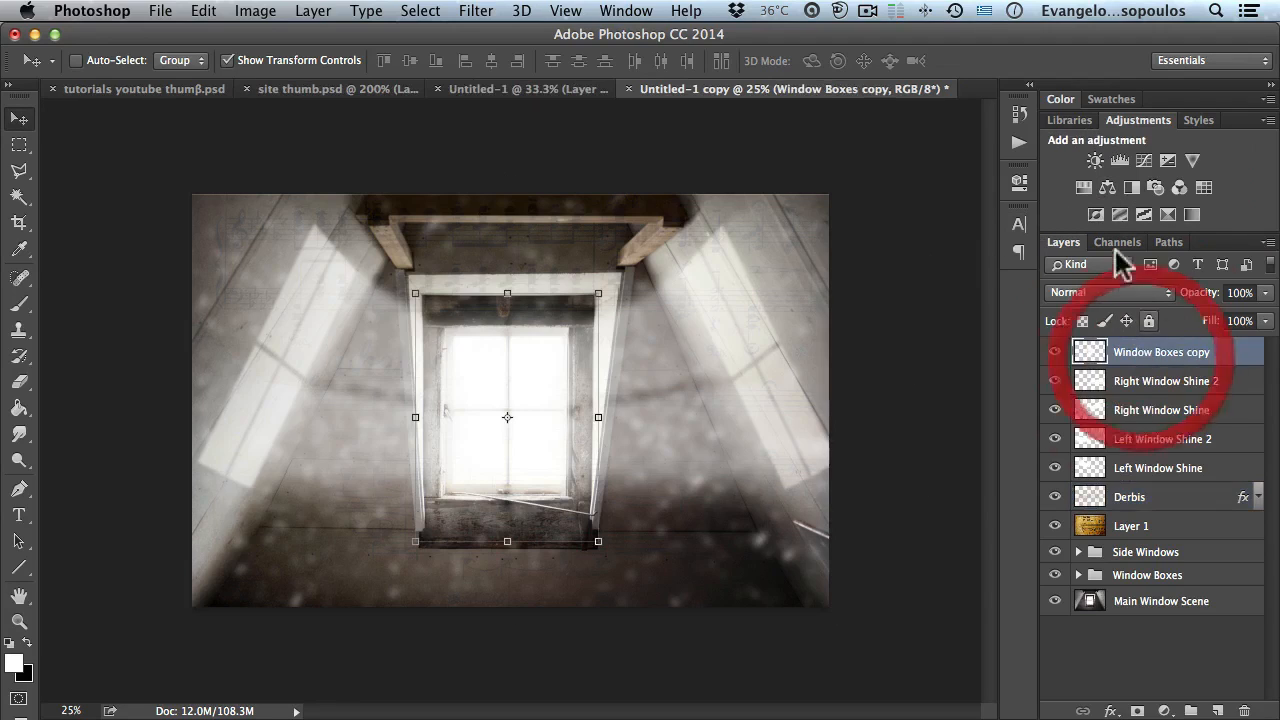
click(1110, 186)
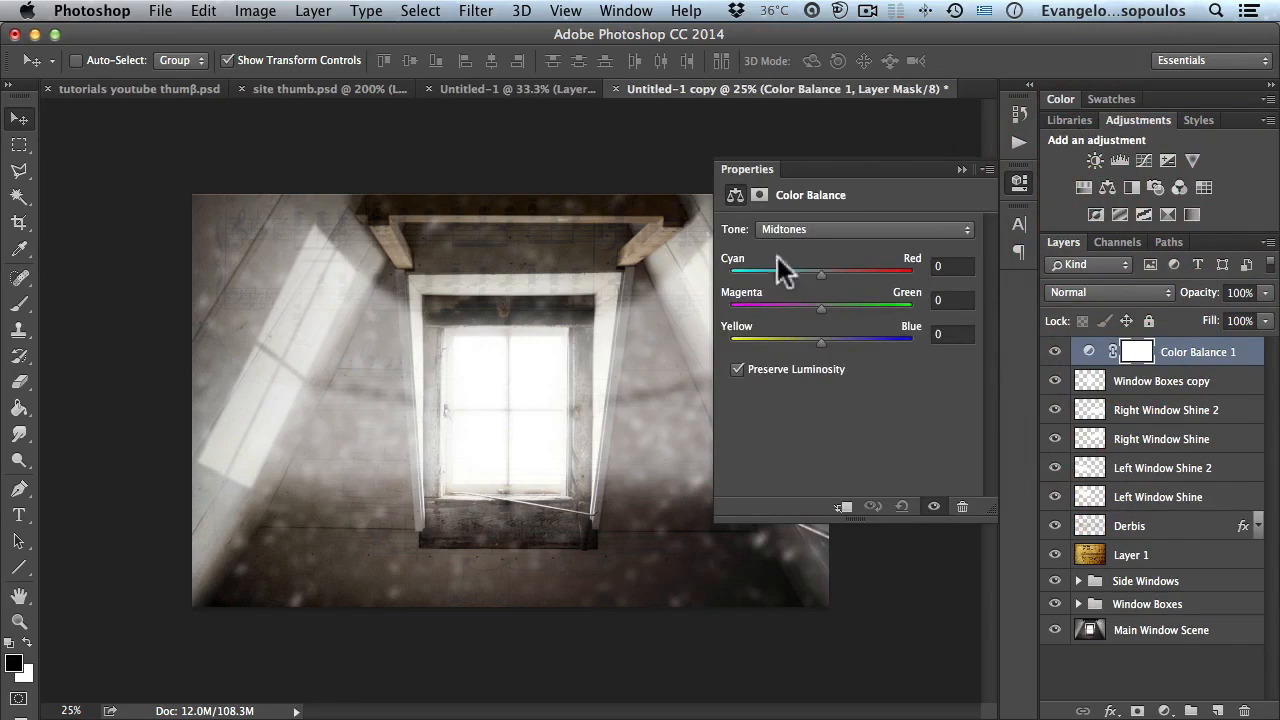
click(781, 229)
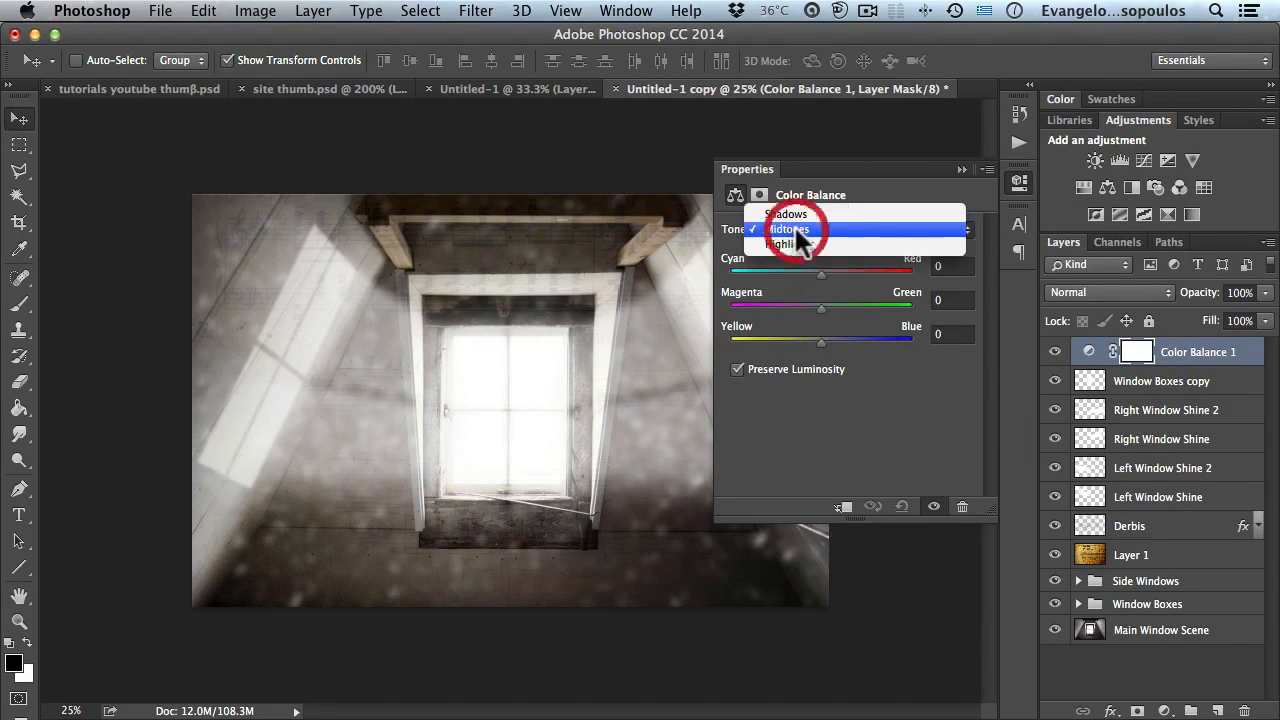
click(781, 256)
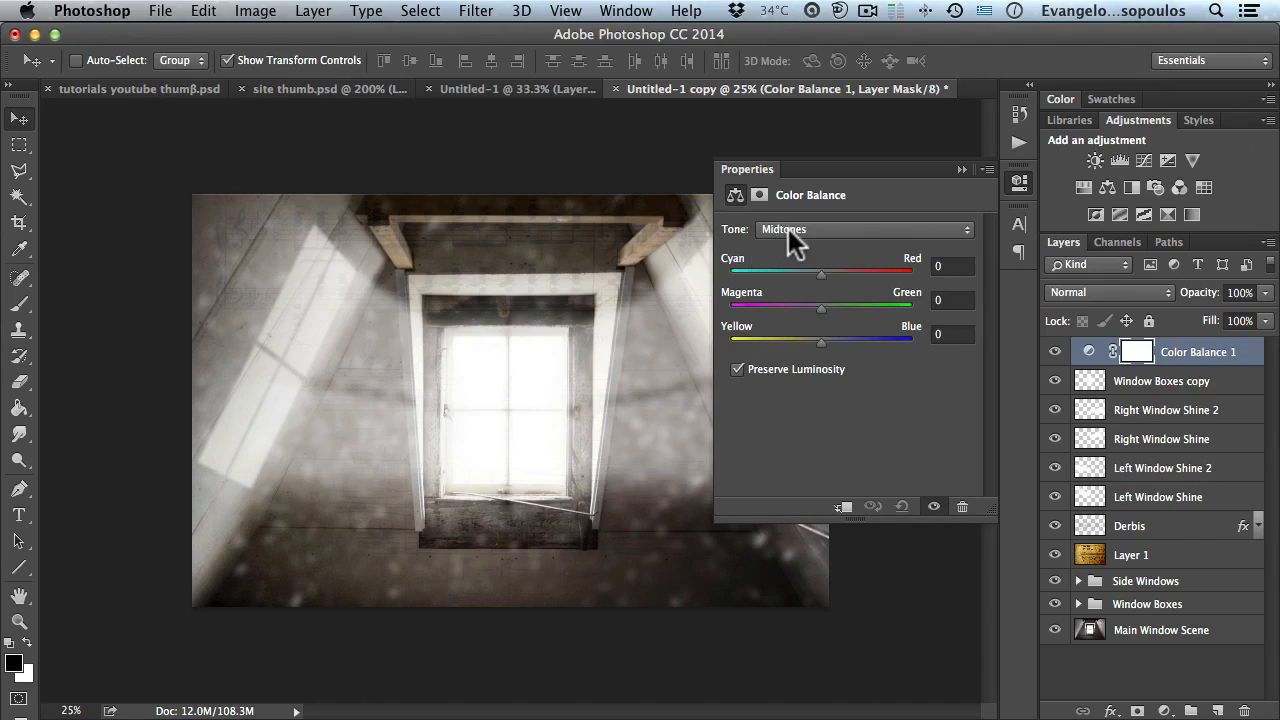
Step: Set the midtones color balance to Cyan-Red 20, Magenta-Green -5 and Yellow-Blue -35
drag(821, 274, 784, 265)
drag(784, 265, 835, 266)
drag(821, 341, 789, 341)
drag(821, 304, 815, 304)
click(904, 259)
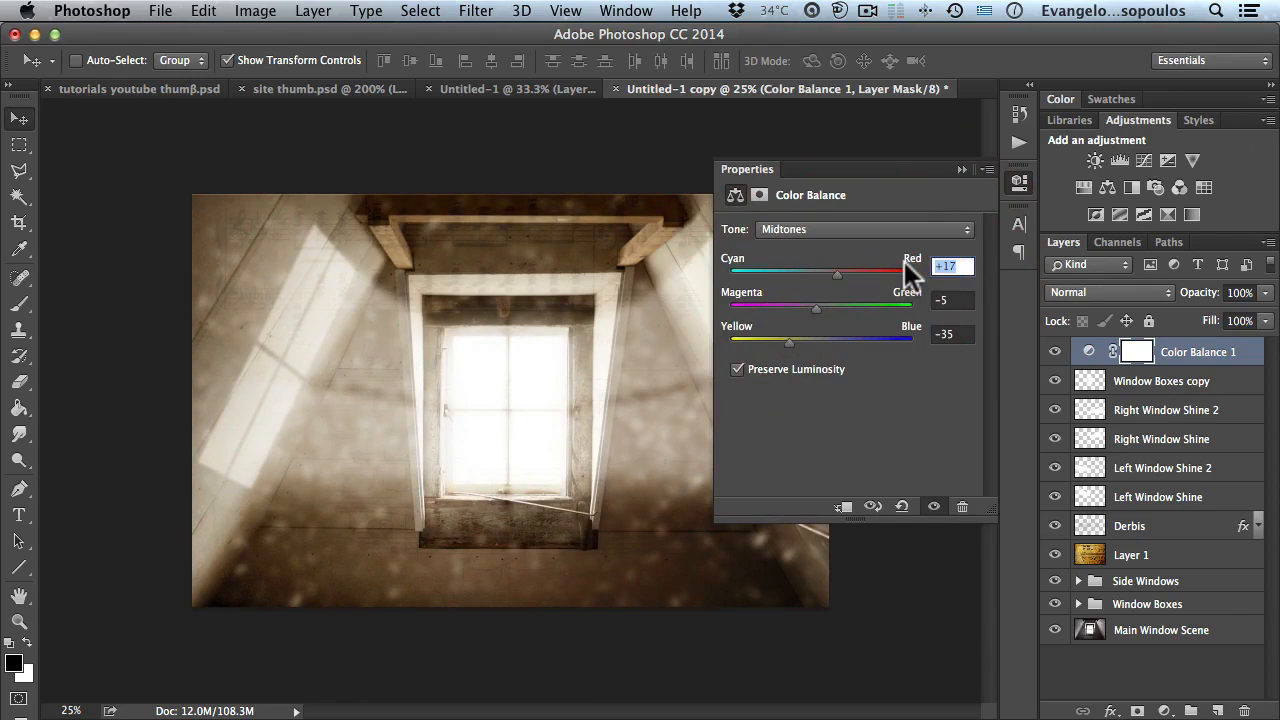
text(20)
click(957, 300)
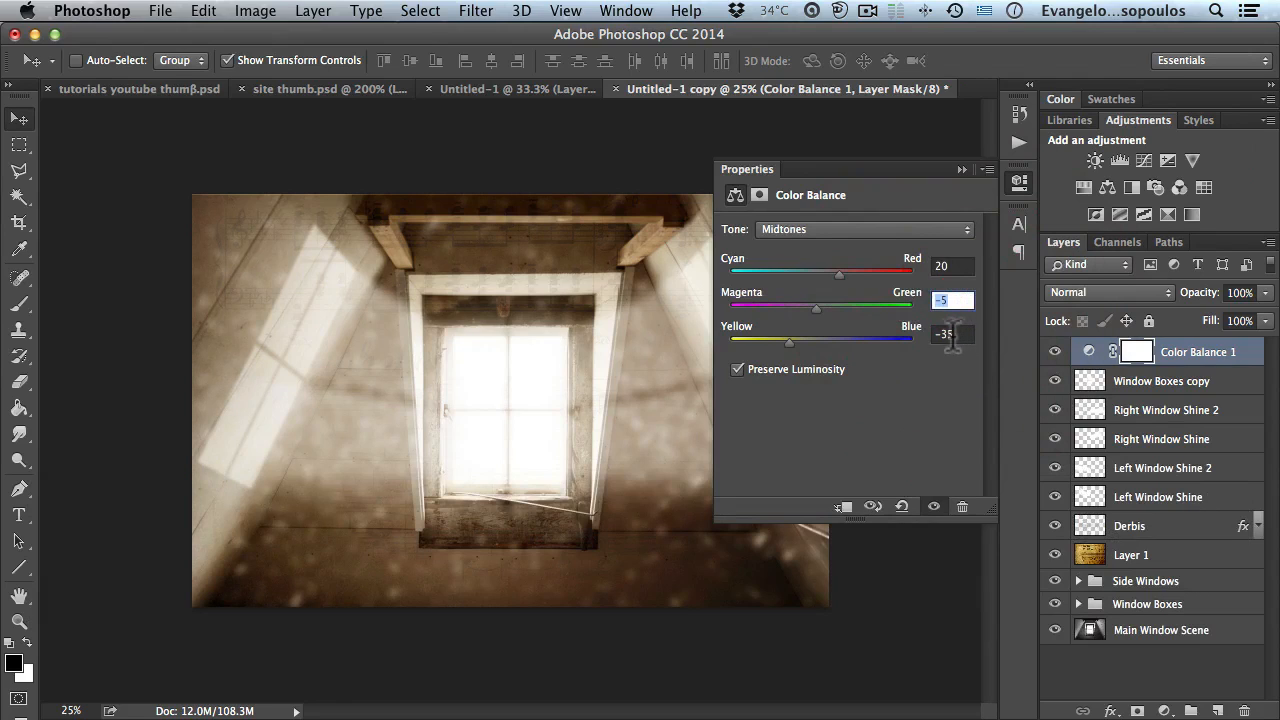
Step: Set the shadows color balance to Cyan-Red -5, Magenta-Green -10 and Yellow-Blue -10
click(794, 226)
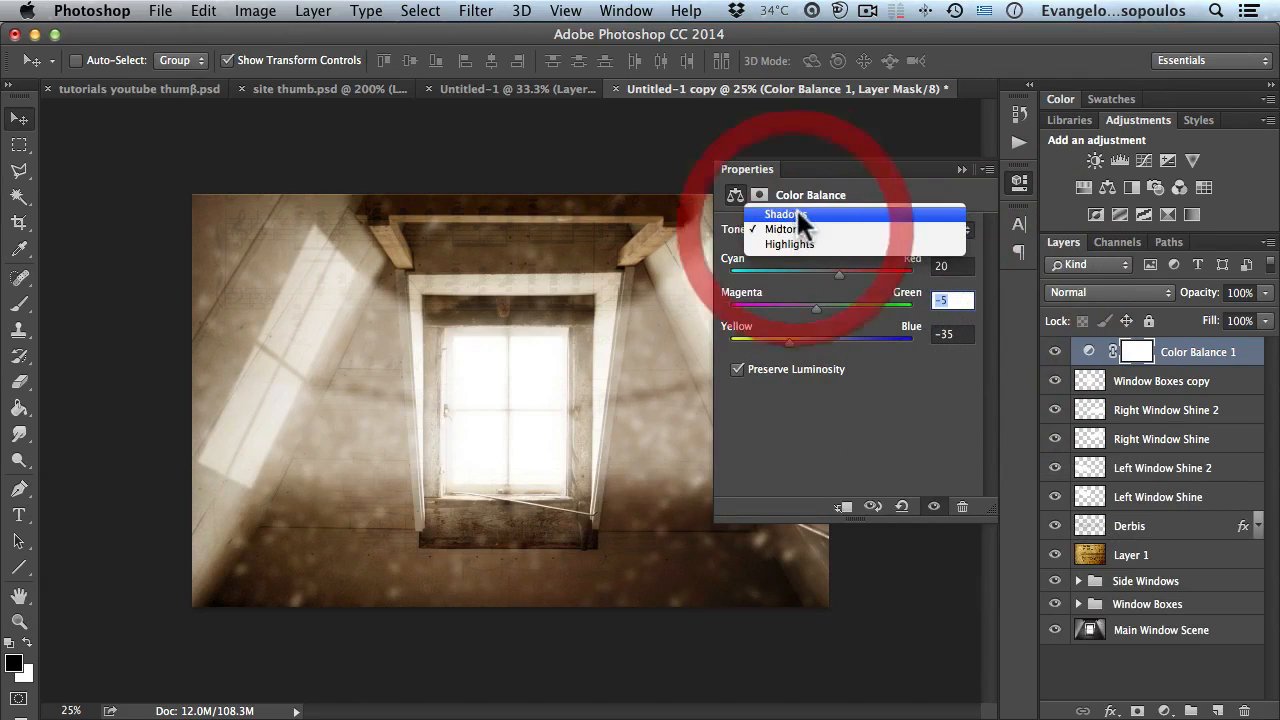
click(797, 211)
drag(819, 270, 792, 271)
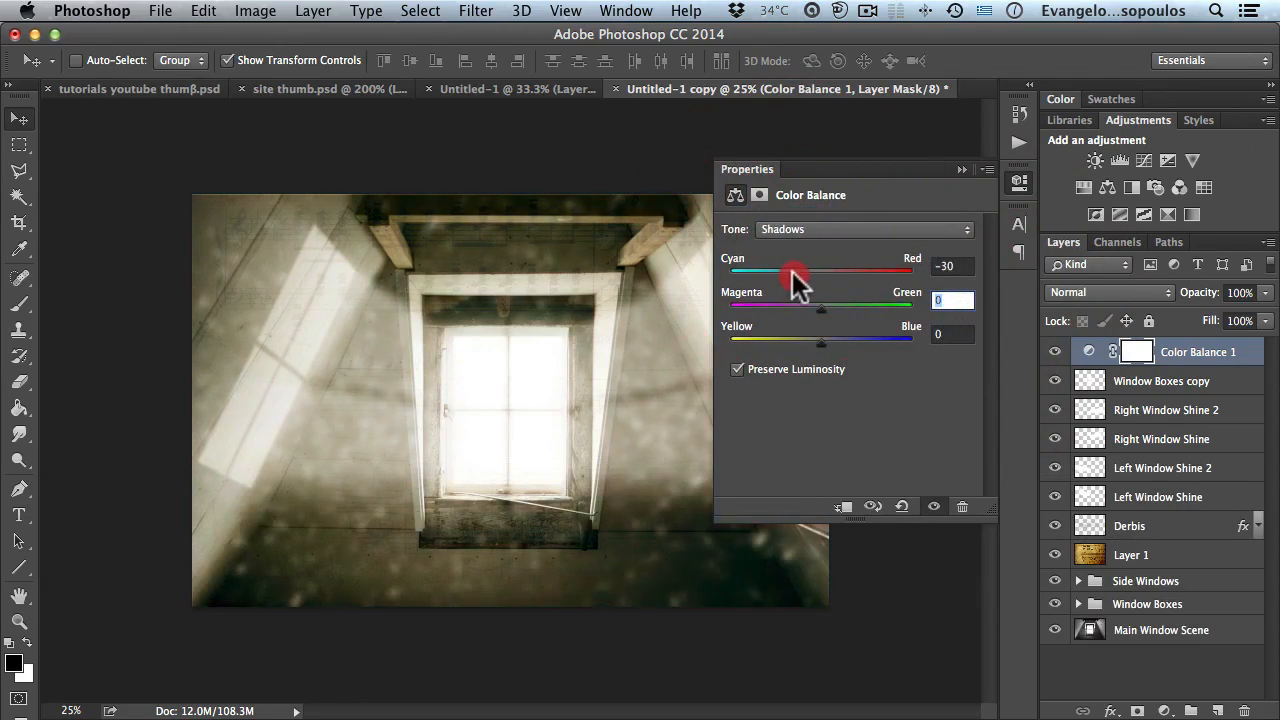
drag(821, 334, 813, 333)
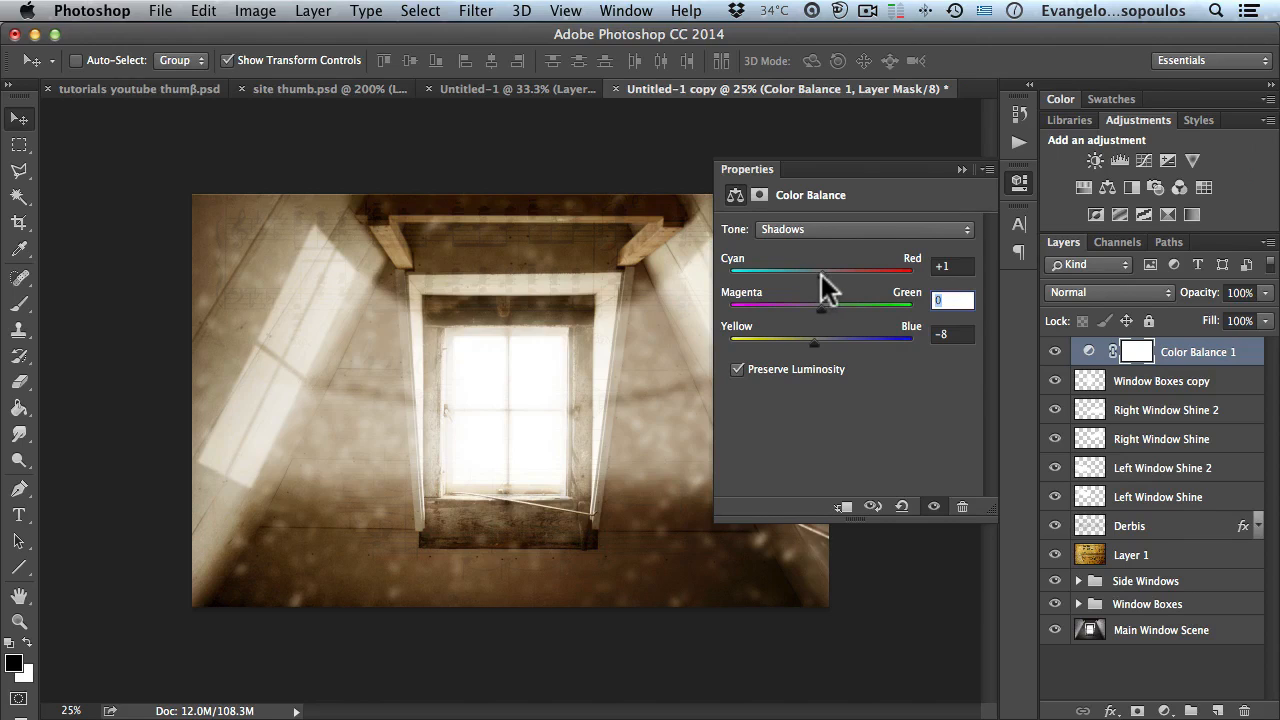
drag(821, 274, 816, 275)
click(813, 342)
drag(813, 341, 811, 305)
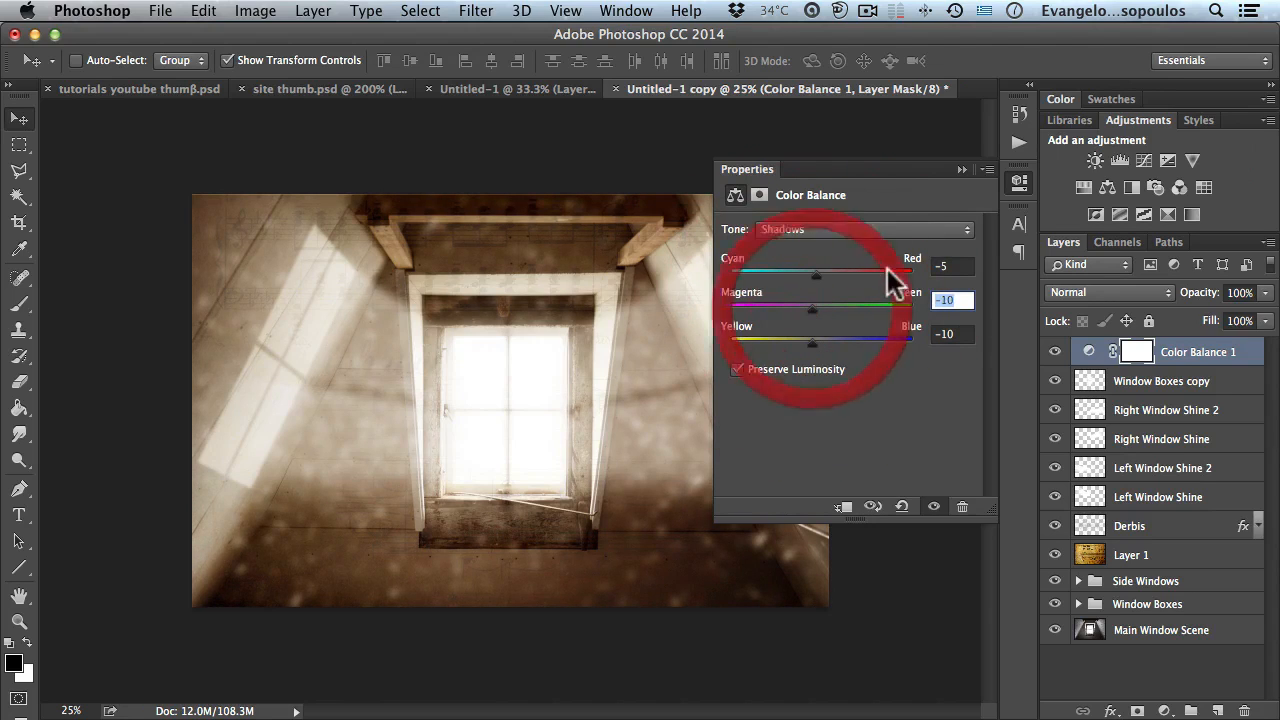
click(955, 265)
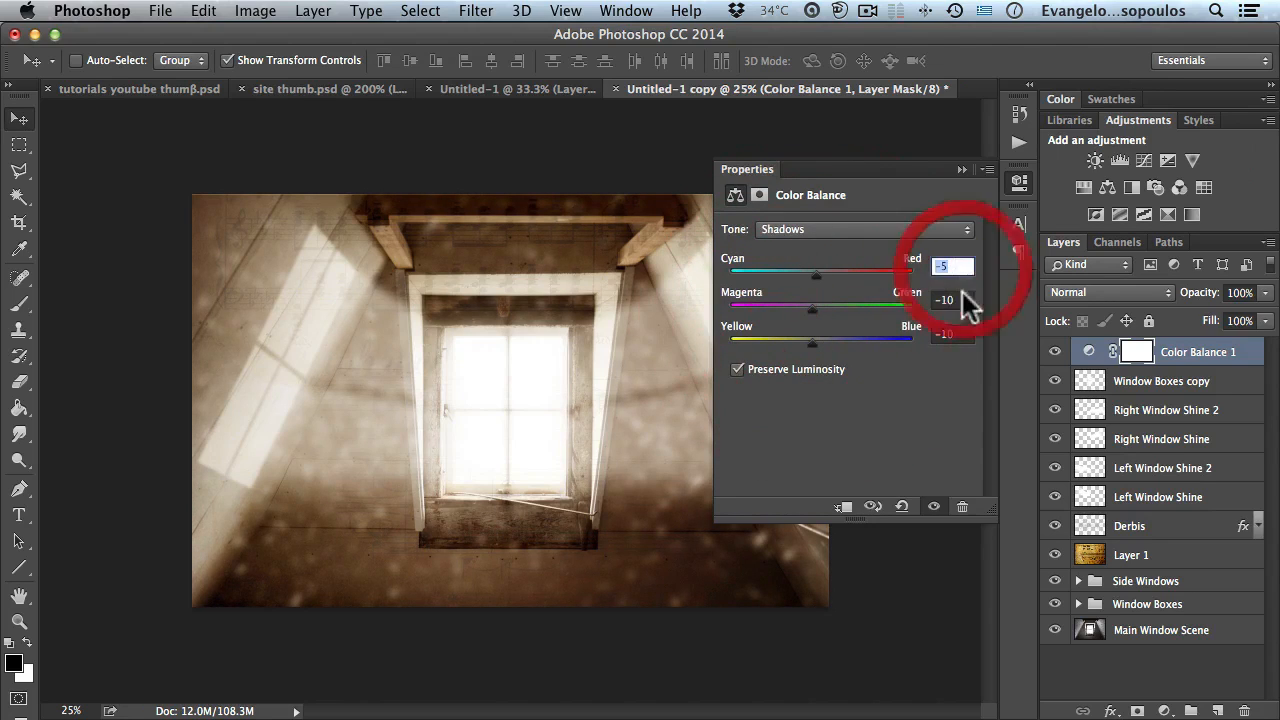
click(955, 299)
click(952, 333)
Step: Set the highlights color balance to Cyan-Red +10 and Yellow-Blue -5, and compare the scene with and without the adjustment
click(858, 229)
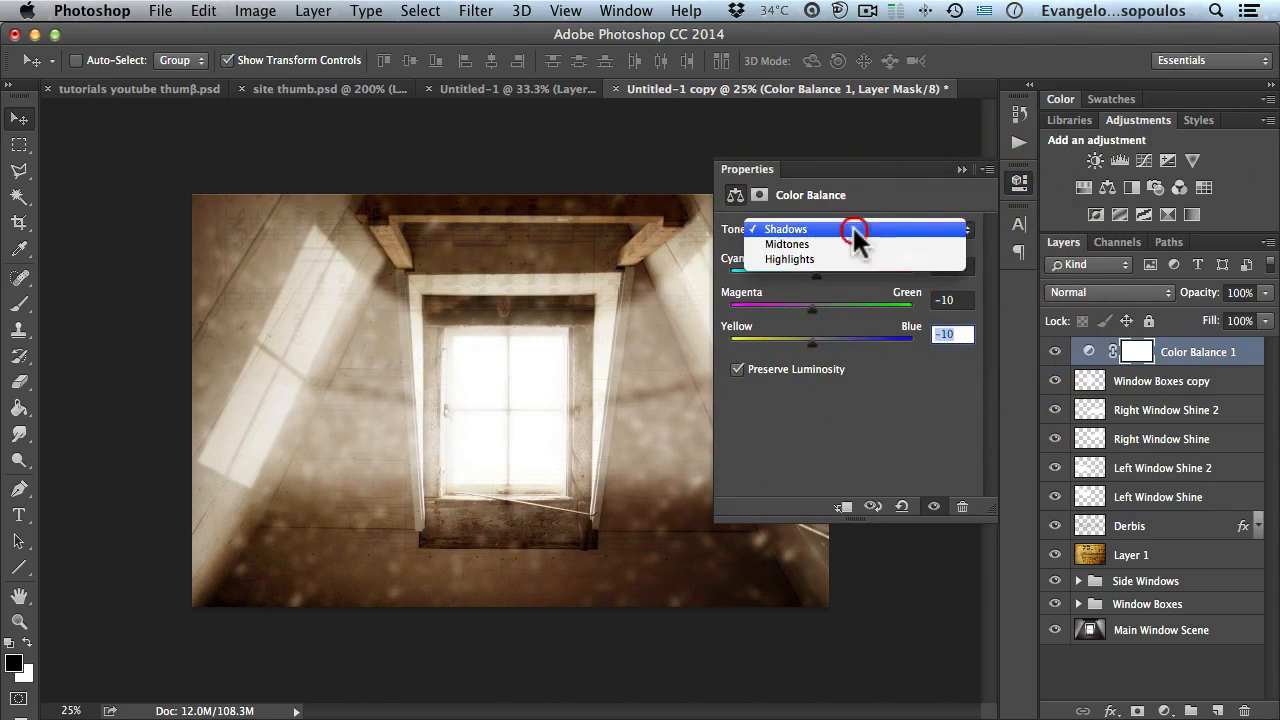
click(852, 262)
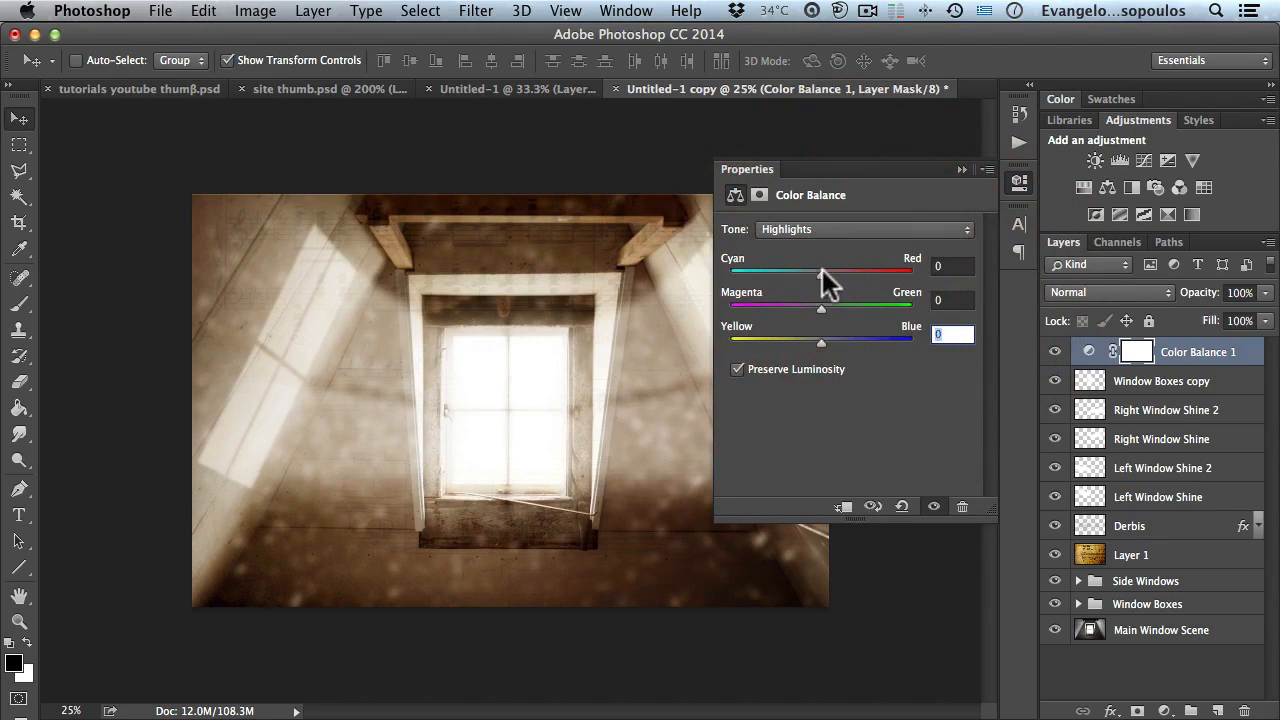
mouse_move(822, 270)
mouse_down()
mouse_move(841, 272)
mouse_move(809, 270)
mouse_move(830, 266)
mouse_up()
click(830, 268)
drag(820, 310, 817, 338)
click(815, 338)
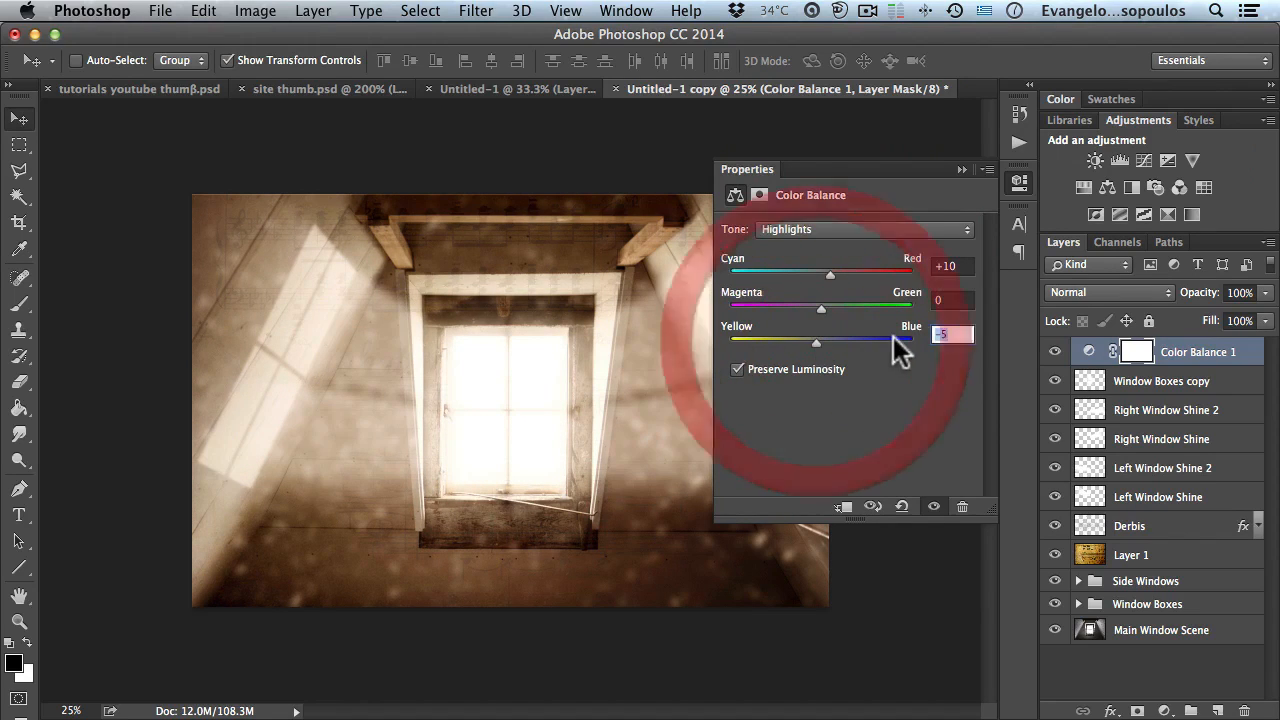
click(1055, 354)
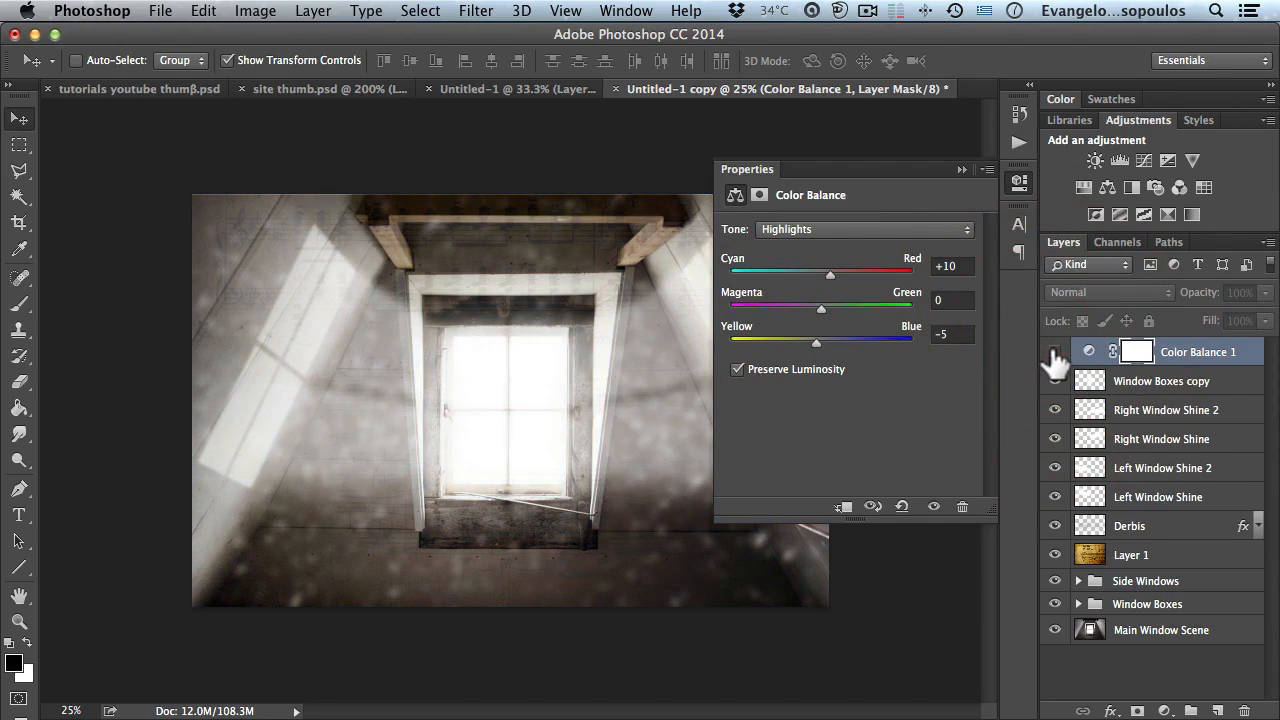
click(1055, 353)
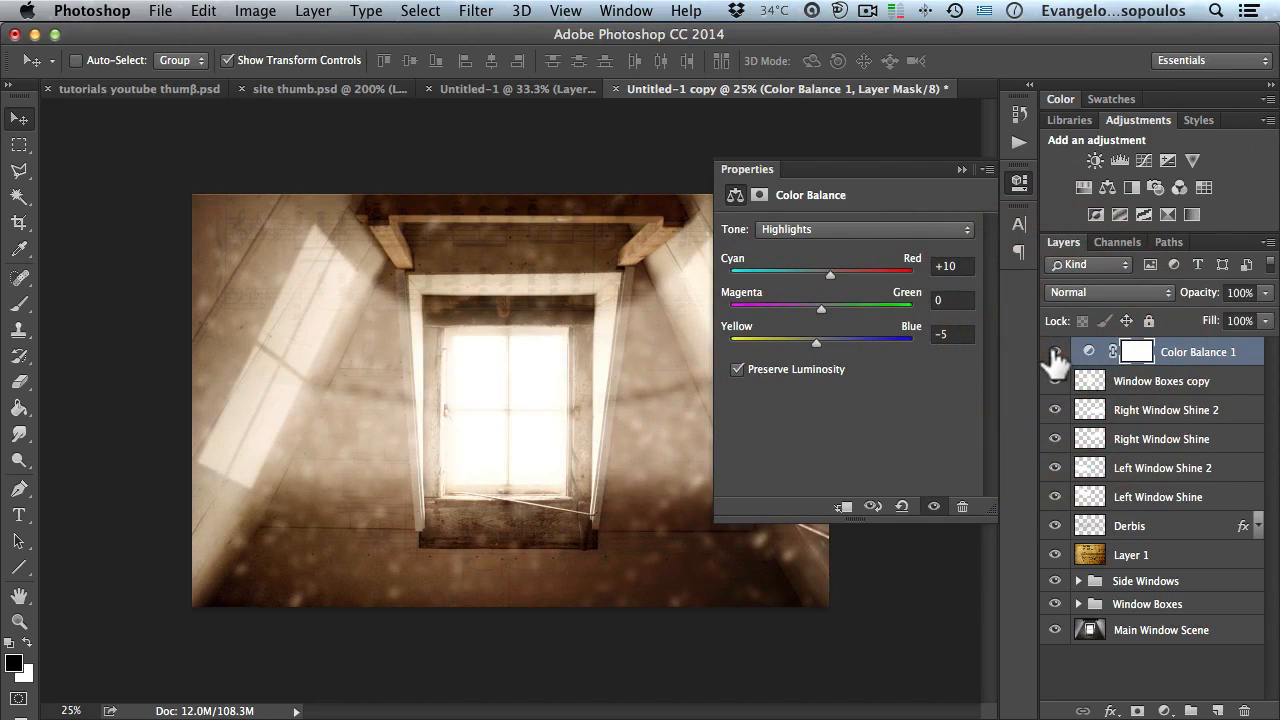
click(1019, 184)
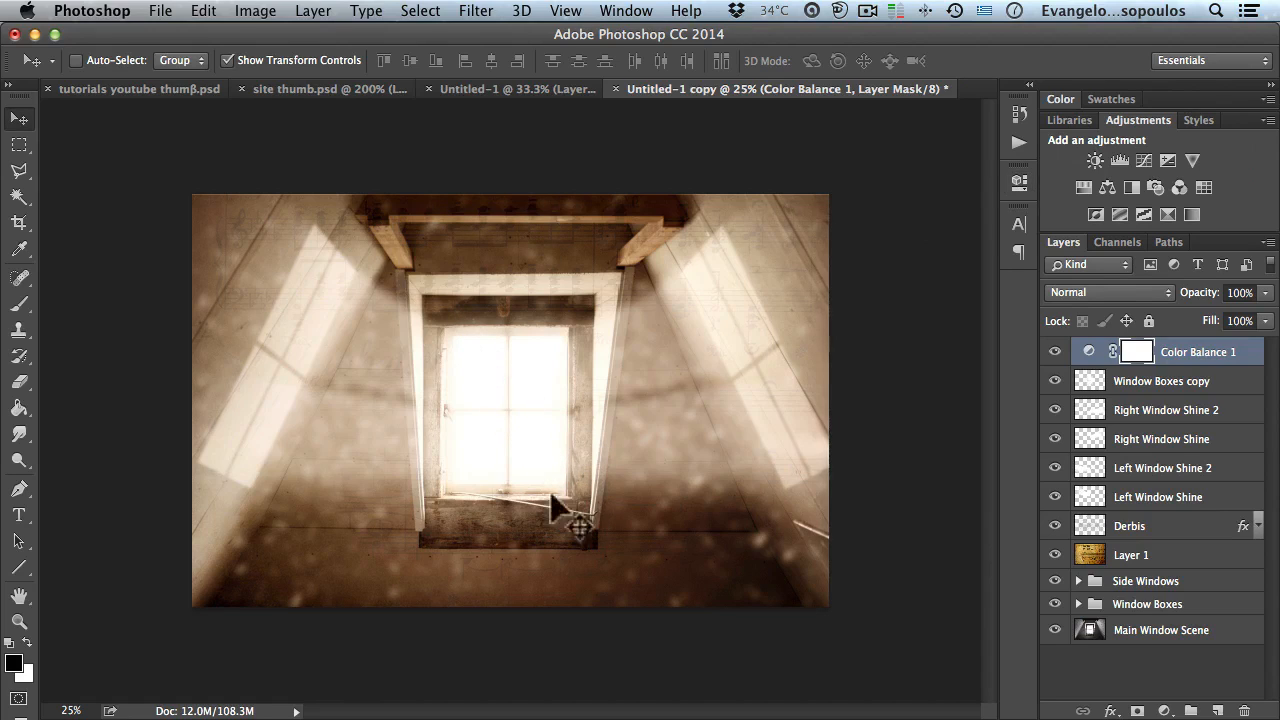
Step: Add a new layer above Color Balance 1 and name it Lens Flaire
click(1218, 710)
double_click(1132, 352)
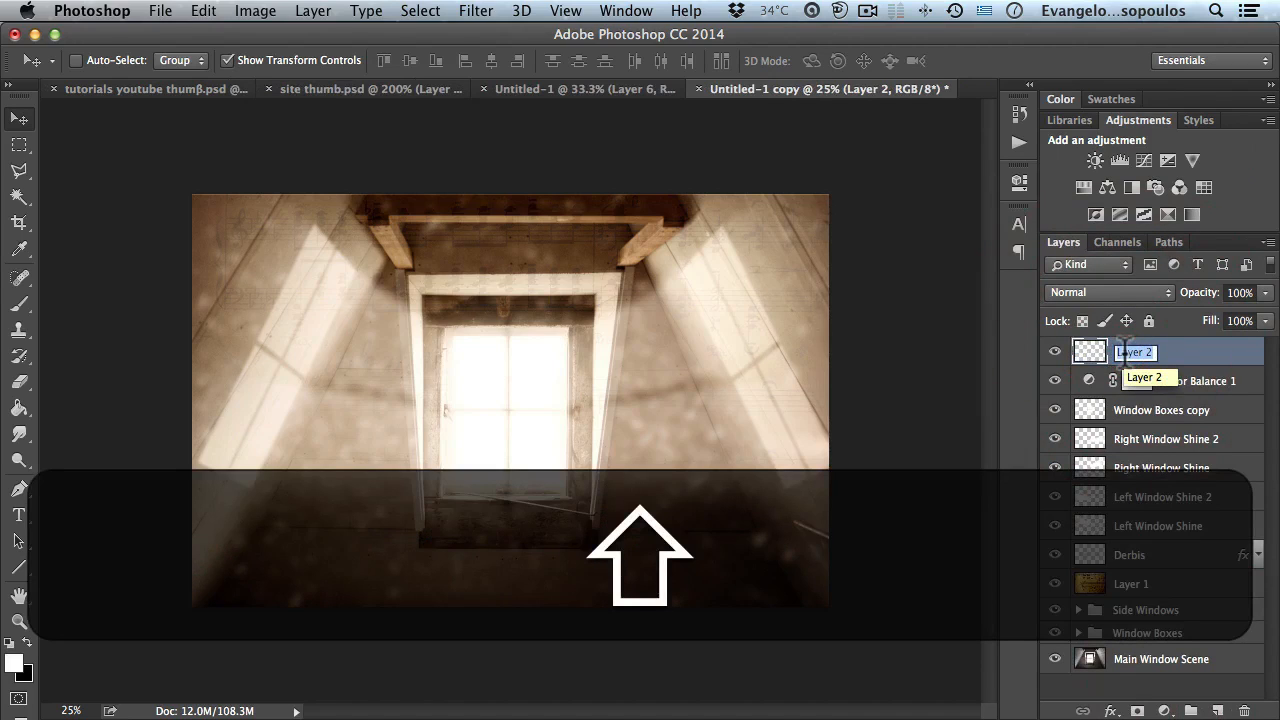
text(Ln)
key(super+space)
text(E)
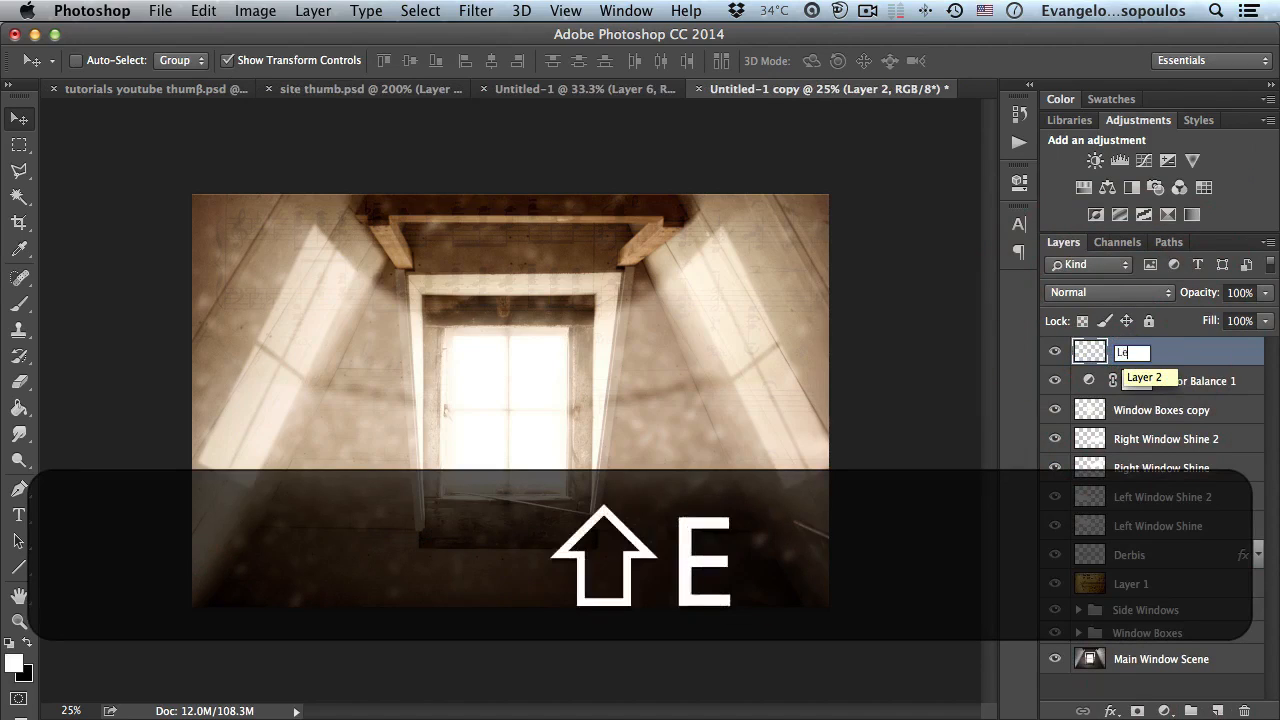
text(ns Fla)
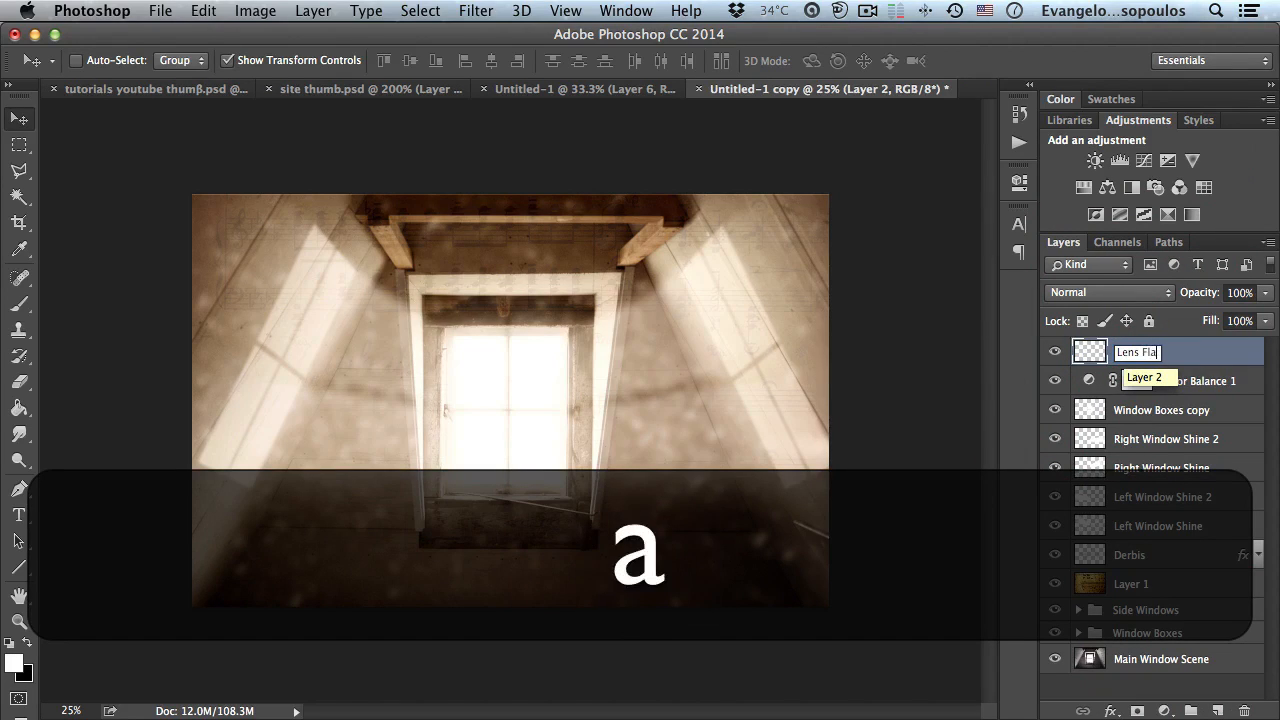
text(ire)
key(Return)
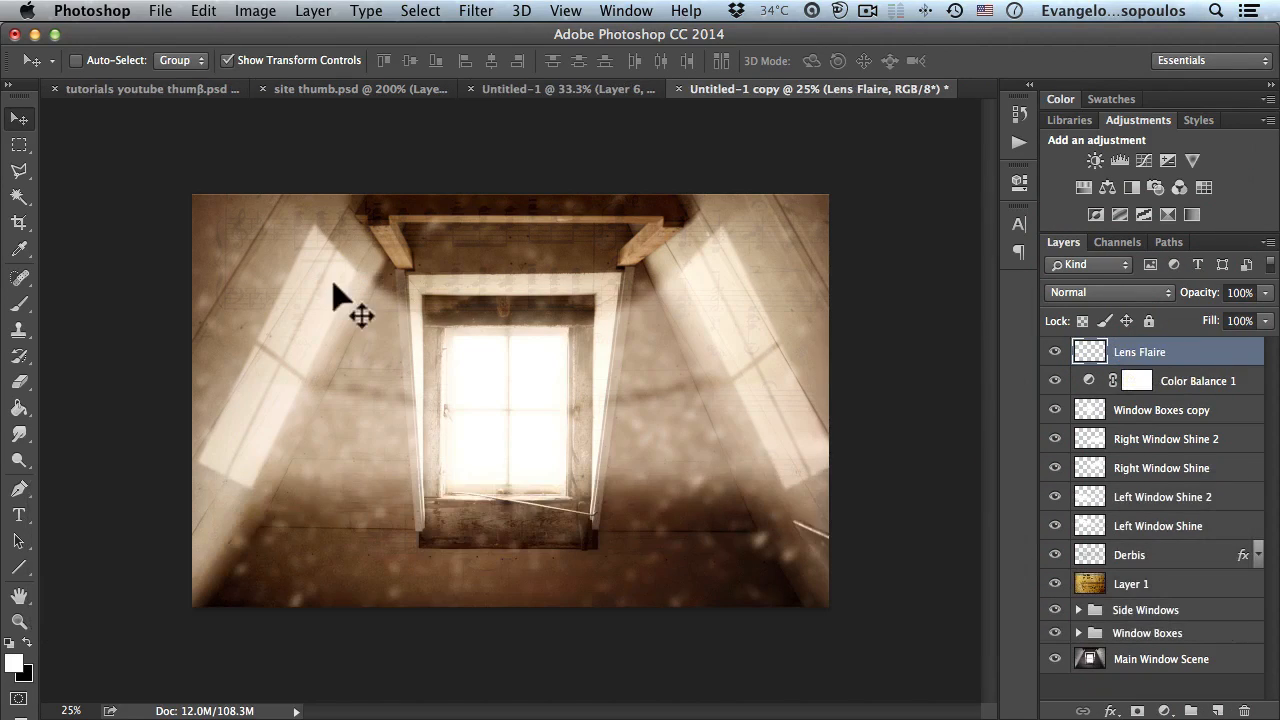
Step: Fill the Lens Flaire layer with black and set its blend mode to Screen
click(26, 641)
click(19, 407)
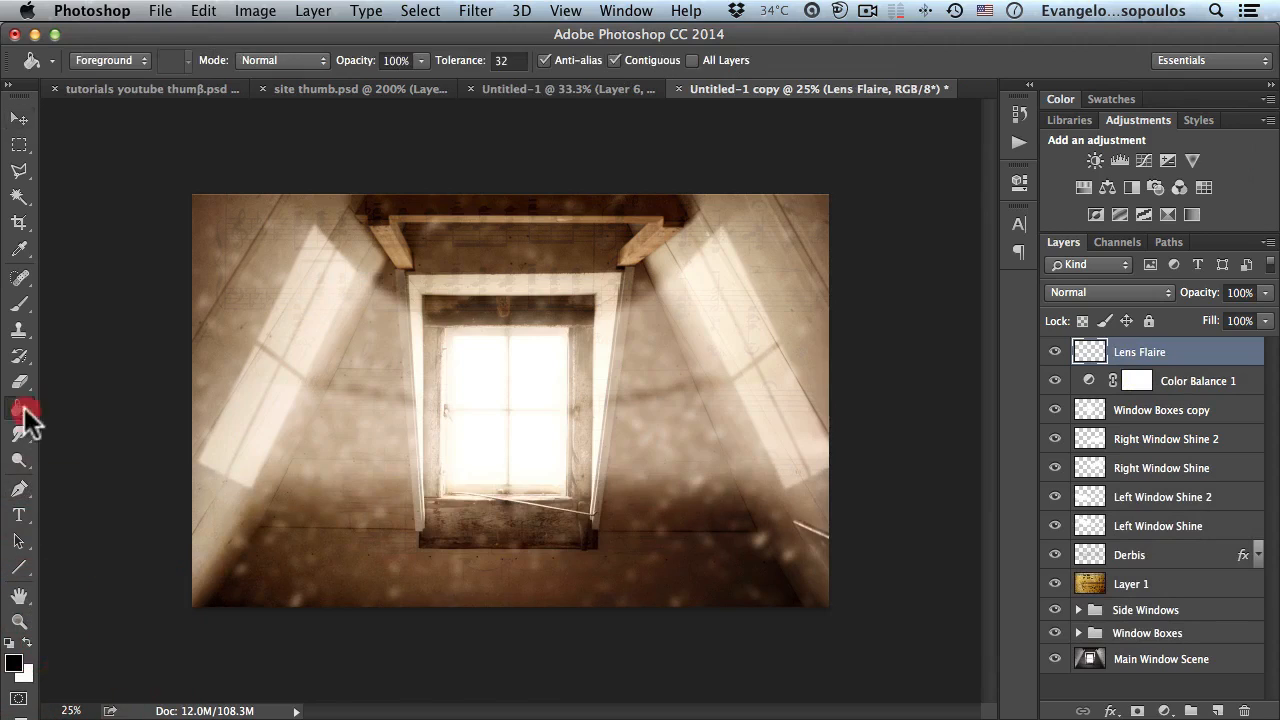
click(401, 423)
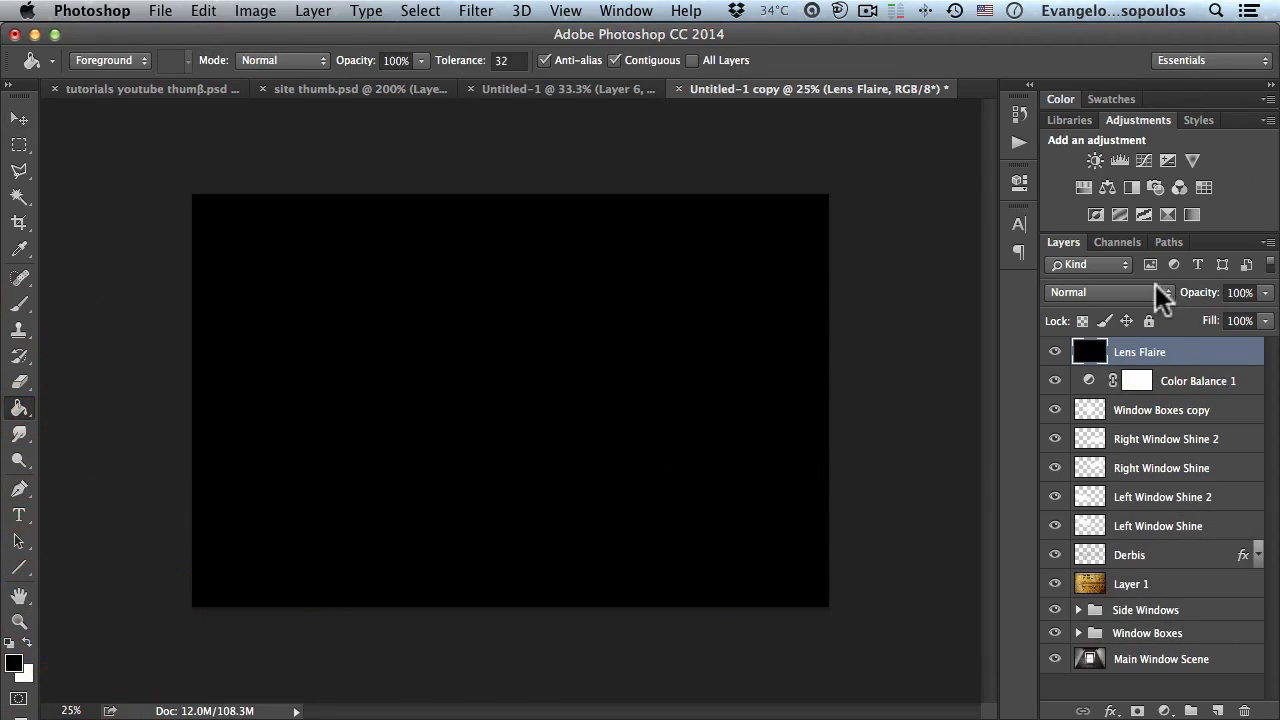
click(1138, 296)
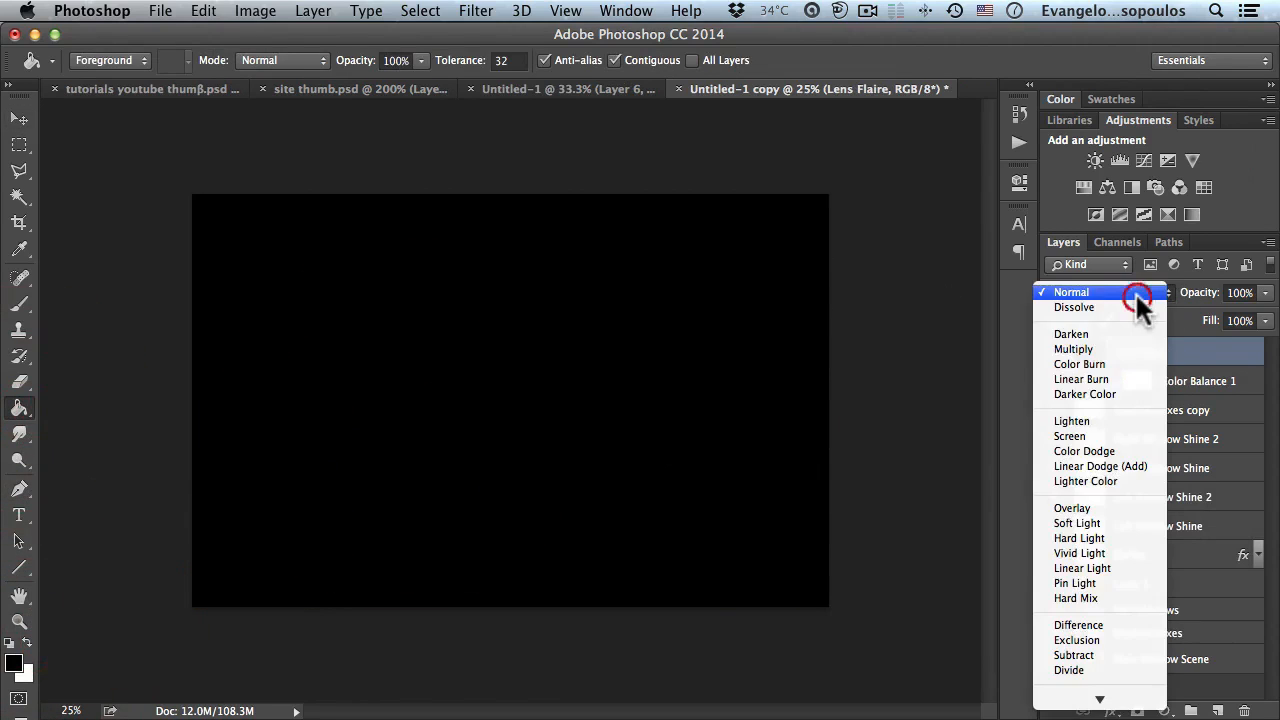
click(1085, 436)
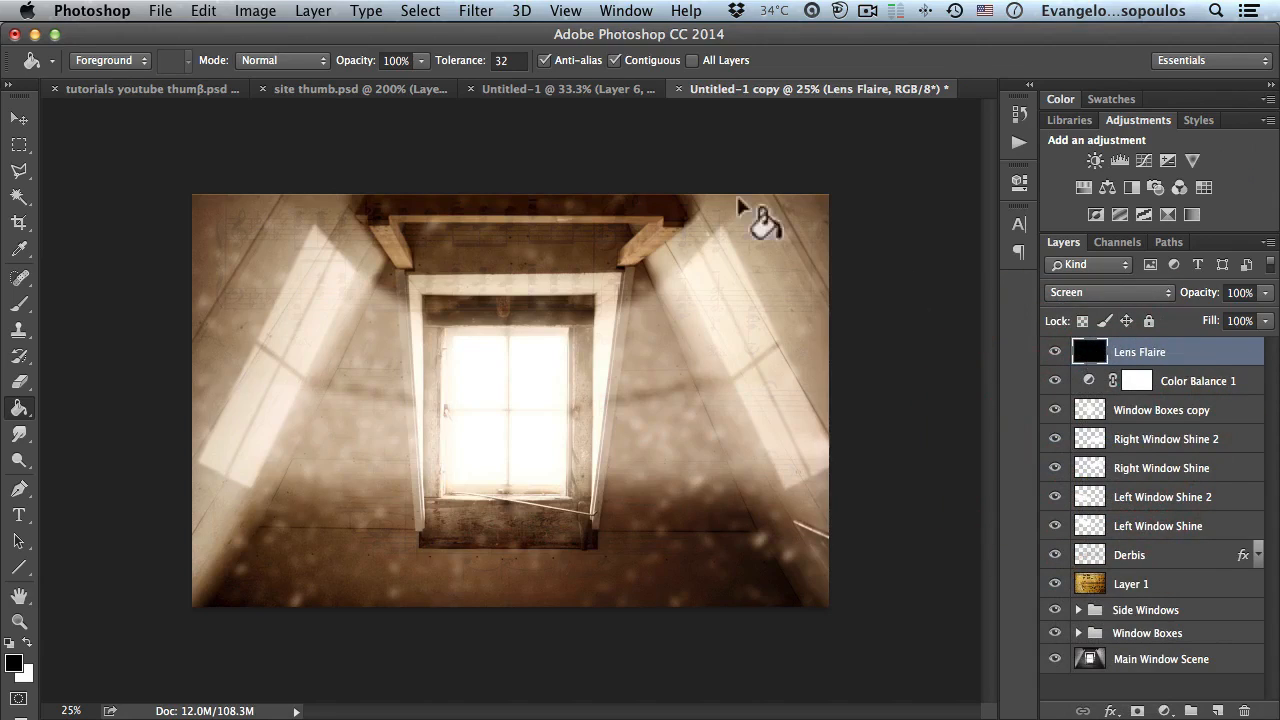
Step: Render a 105mm Prime lens flare at 100% brightness on the Lens Flaire layer, centered slightly above and left of the canvas middle
click(474, 11)
mouse_move(595, 320)
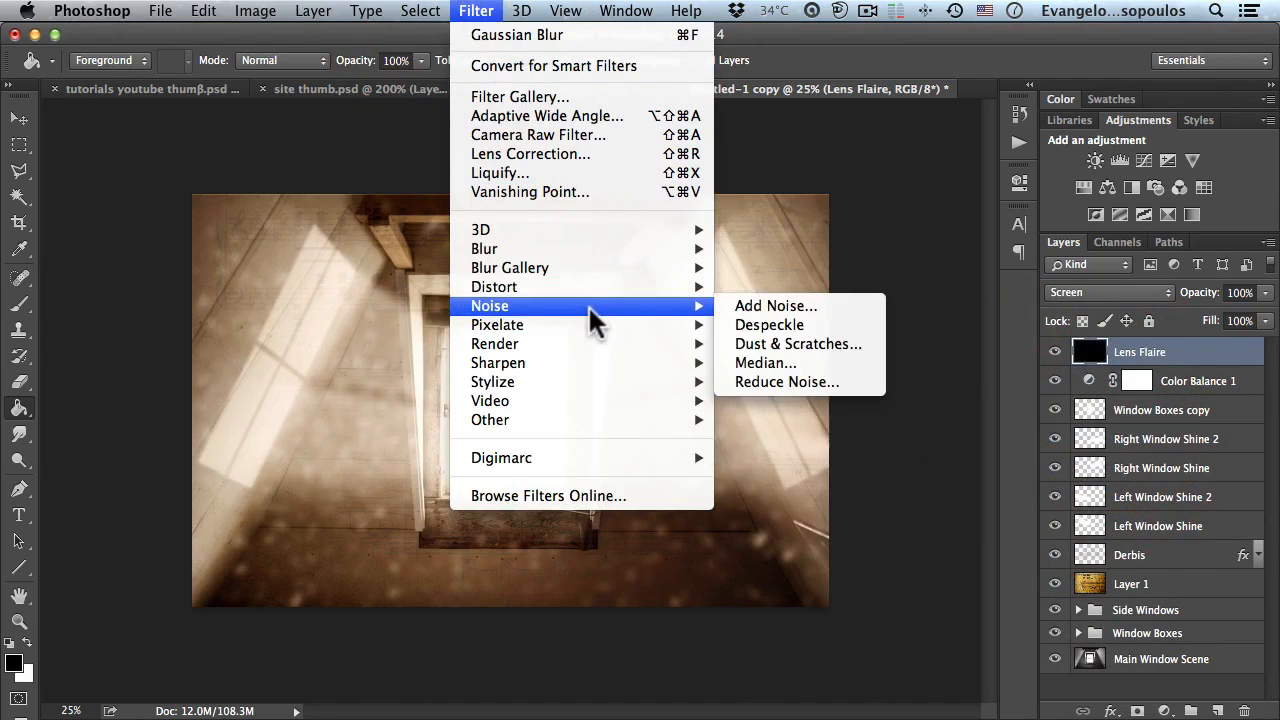
mouse_move(600, 345)
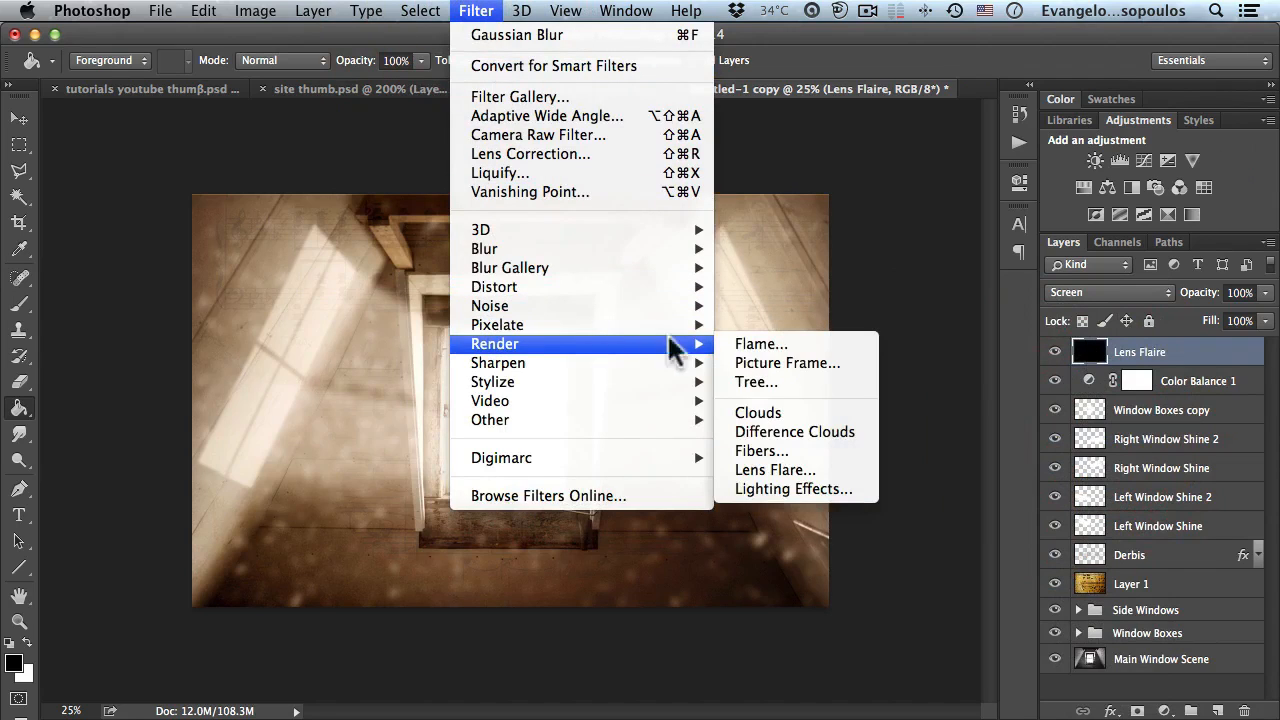
click(836, 469)
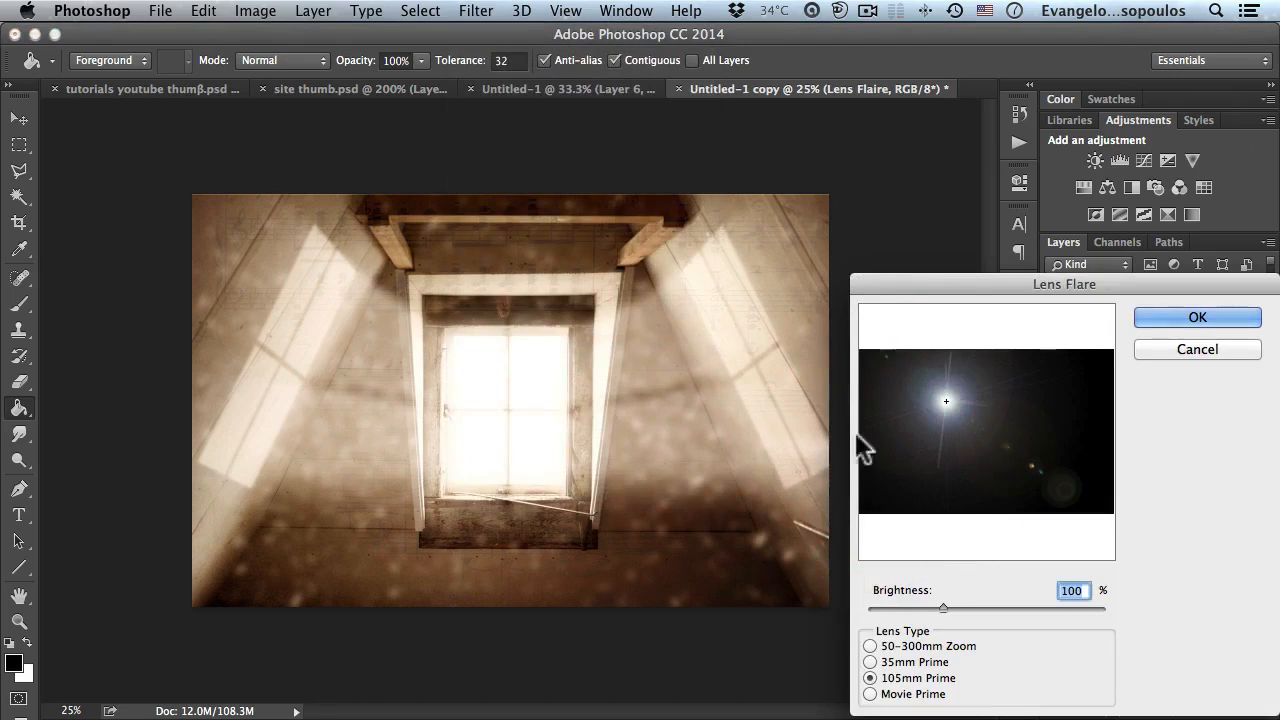
drag(889, 279, 666, 201)
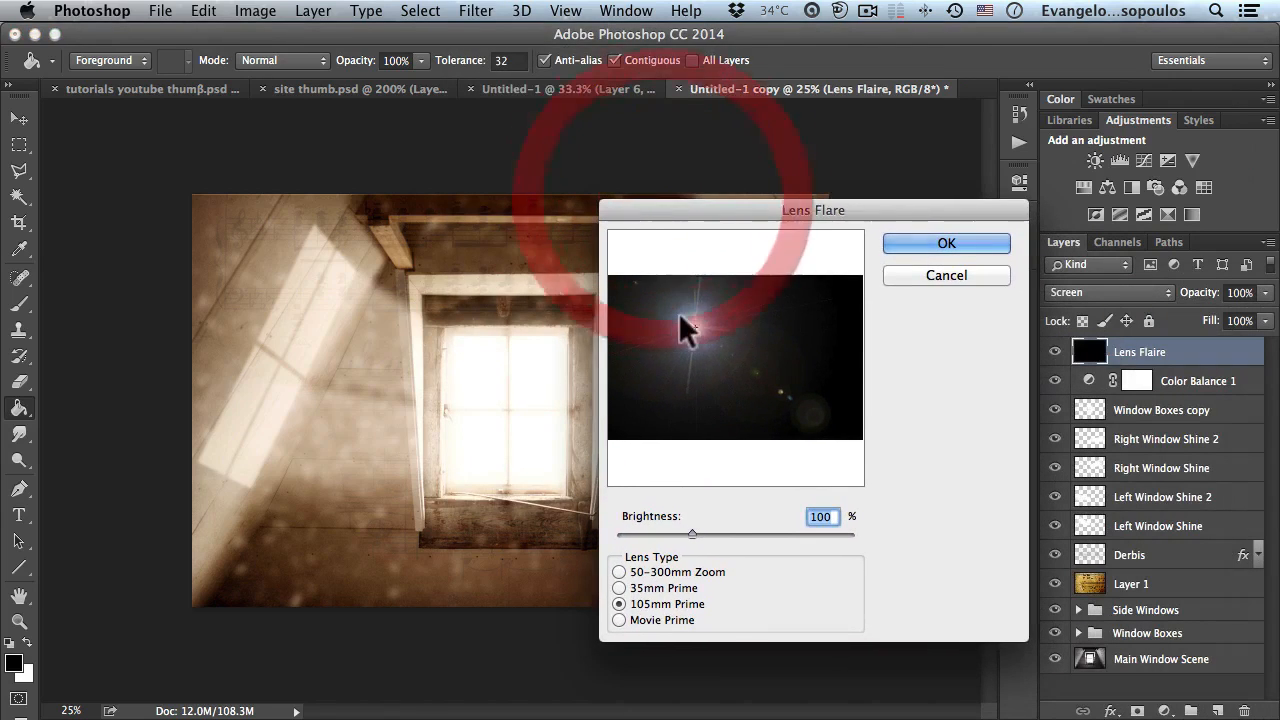
click(705, 345)
mouse_move(700, 335)
mouse_down()
mouse_move(691, 350)
mouse_move(757, 350)
mouse_move(707, 350)
mouse_up()
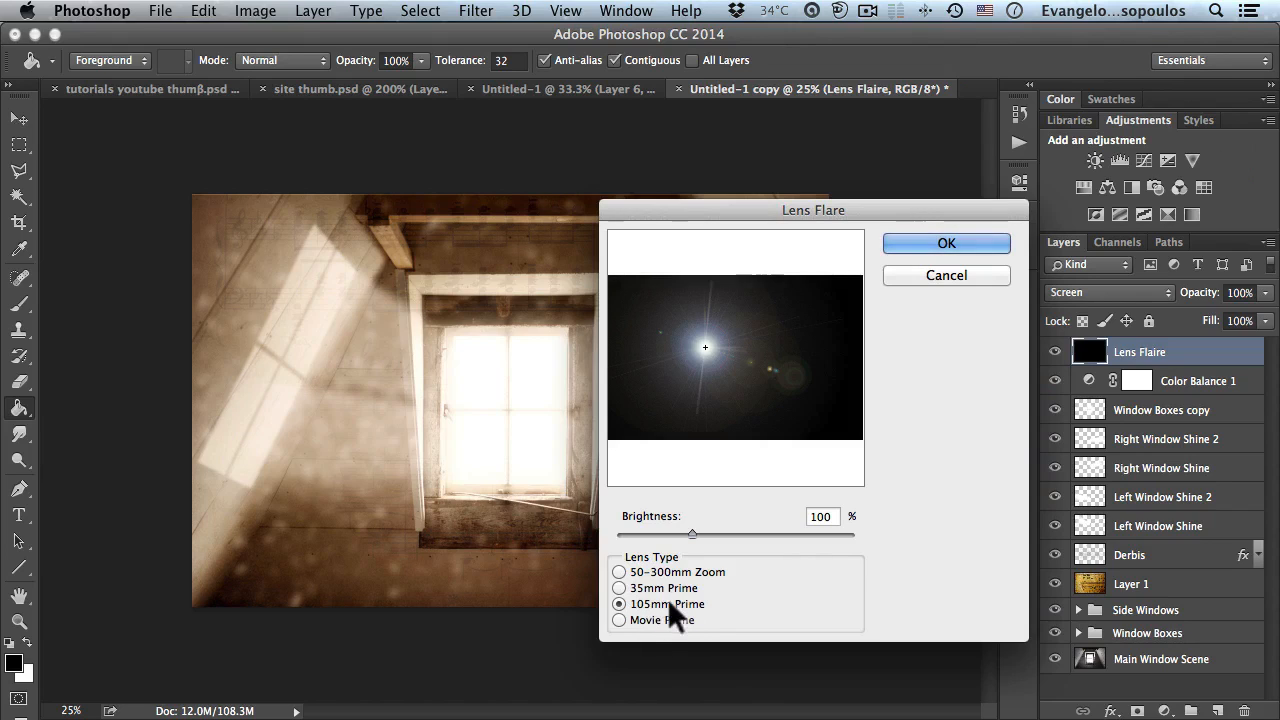
click(943, 246)
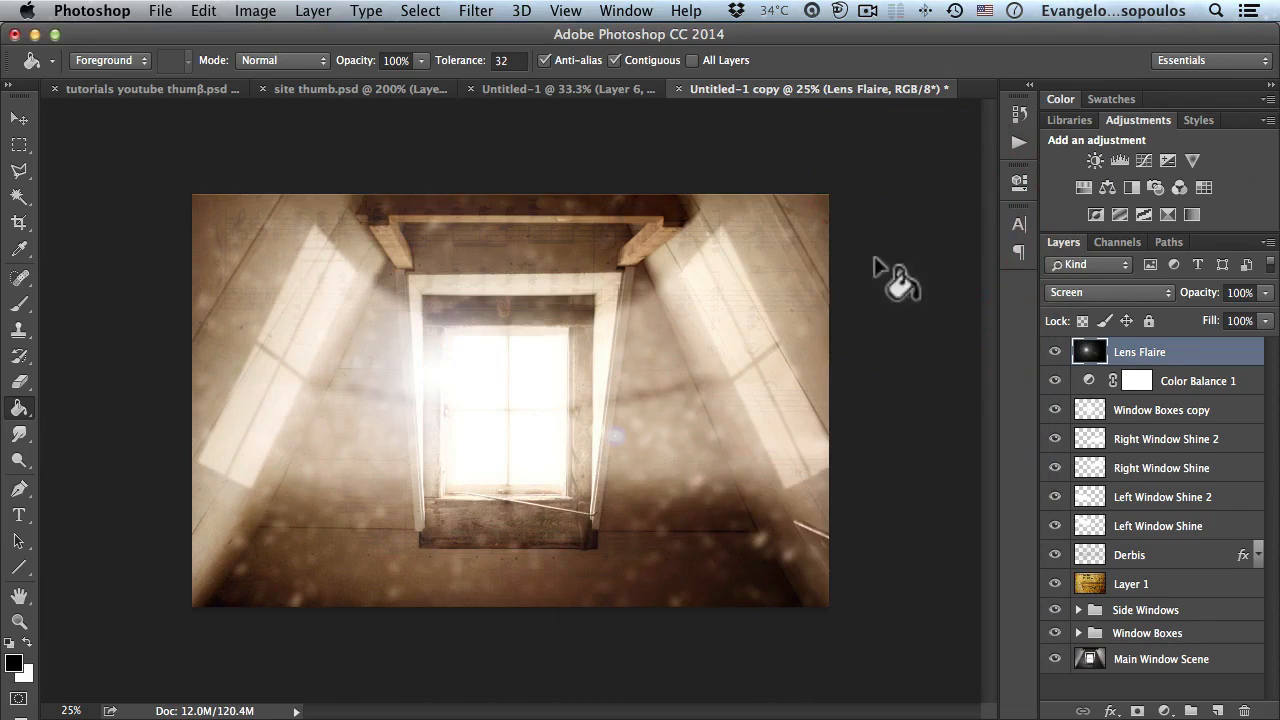
click(520, 399)
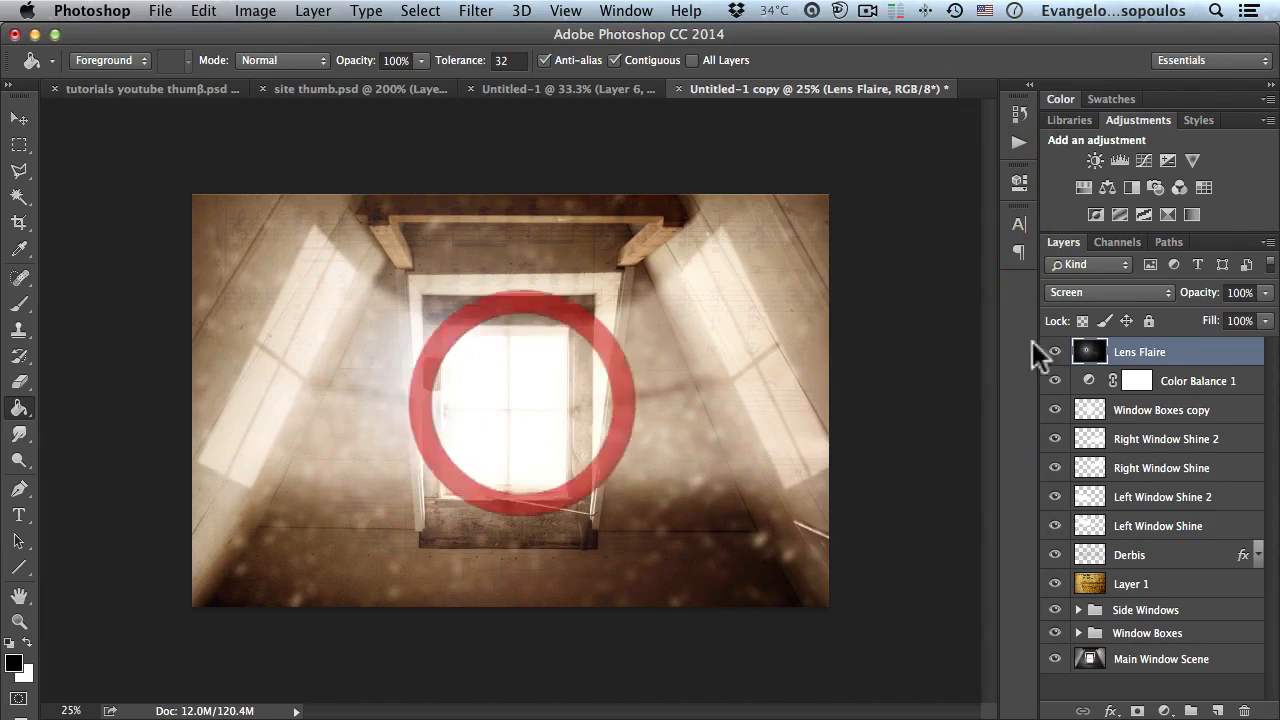
key(cmd+z)
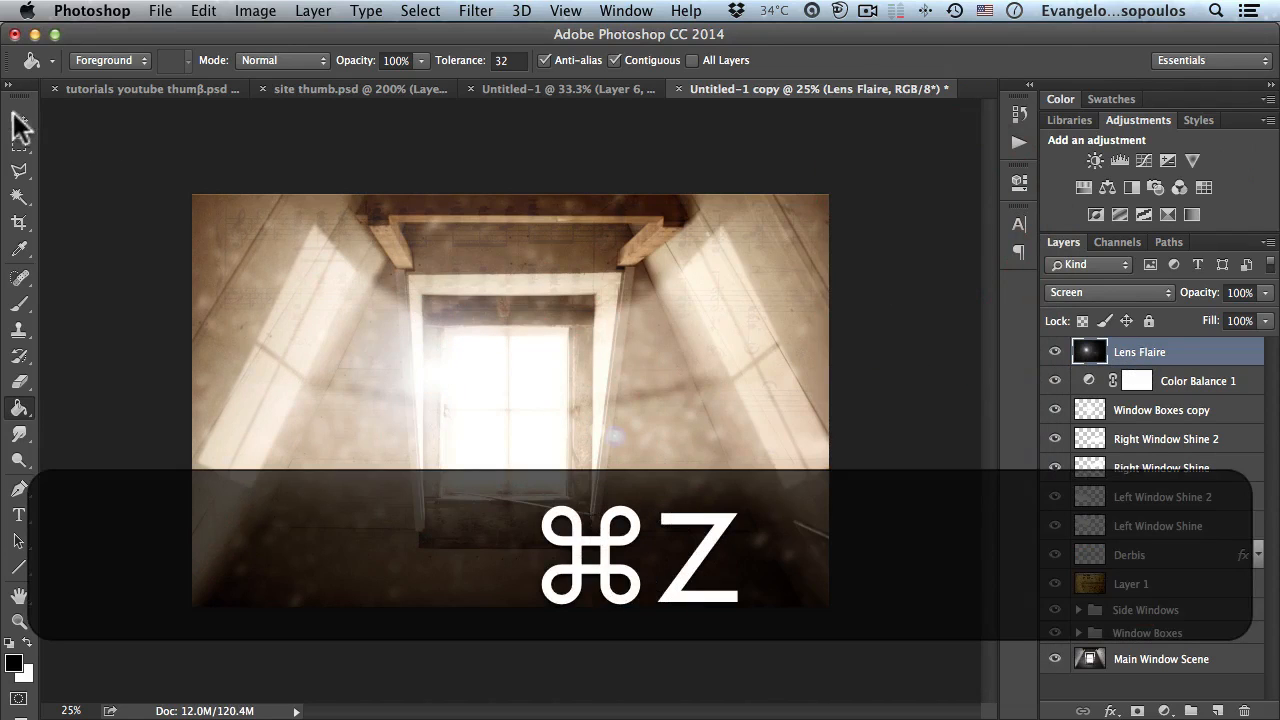
Step: Move the Lens Flaire layer down and right so its glow sits over the bright window, and inspect the flare spots up close
click(19, 118)
drag(471, 409, 530, 458)
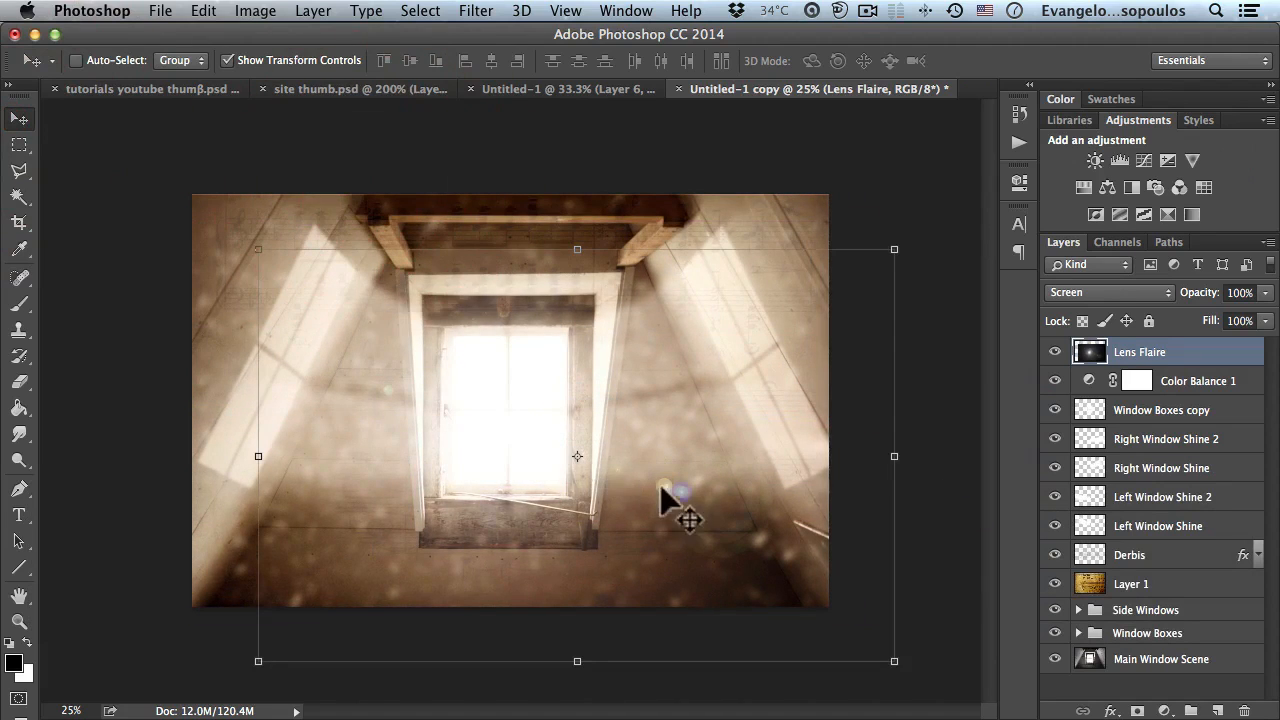
super+click(685, 490)
super+click(685, 490)
super+click(685, 490)
super+click(620, 443)
alt+super+click(651, 414)
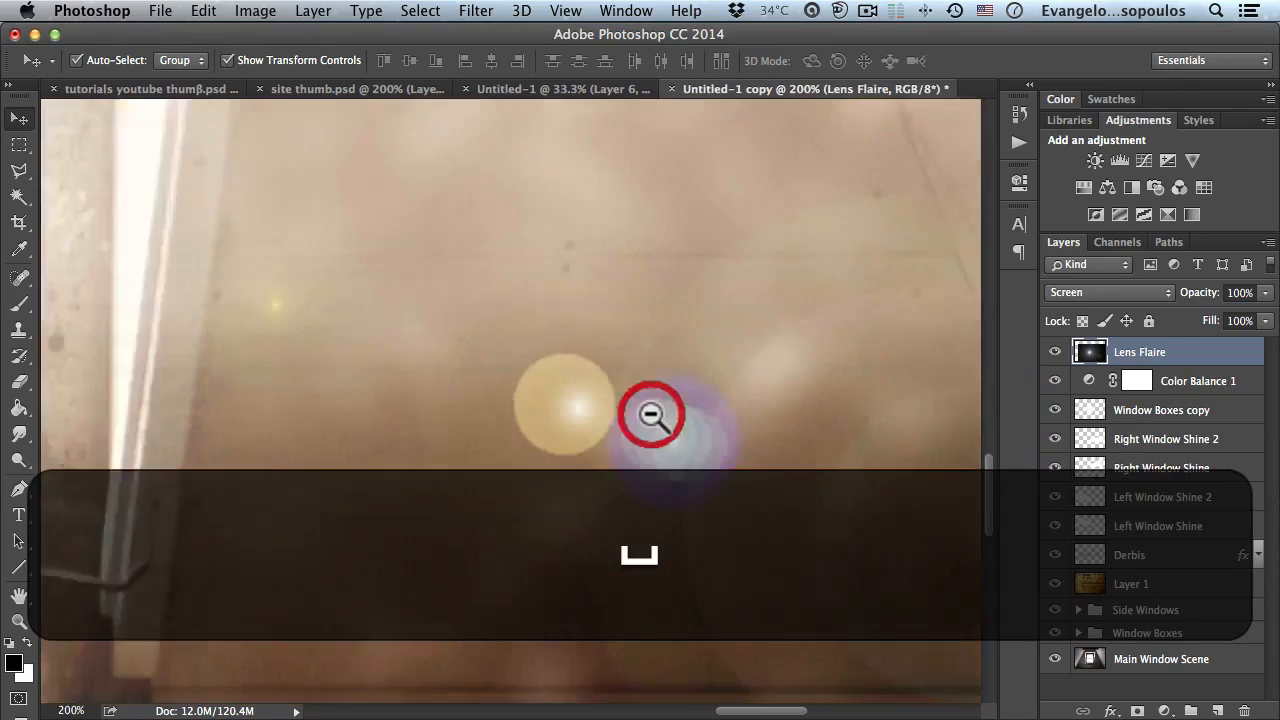
alt+super+click(651, 414)
alt+super+click(651, 414)
alt+super+click(651, 414)
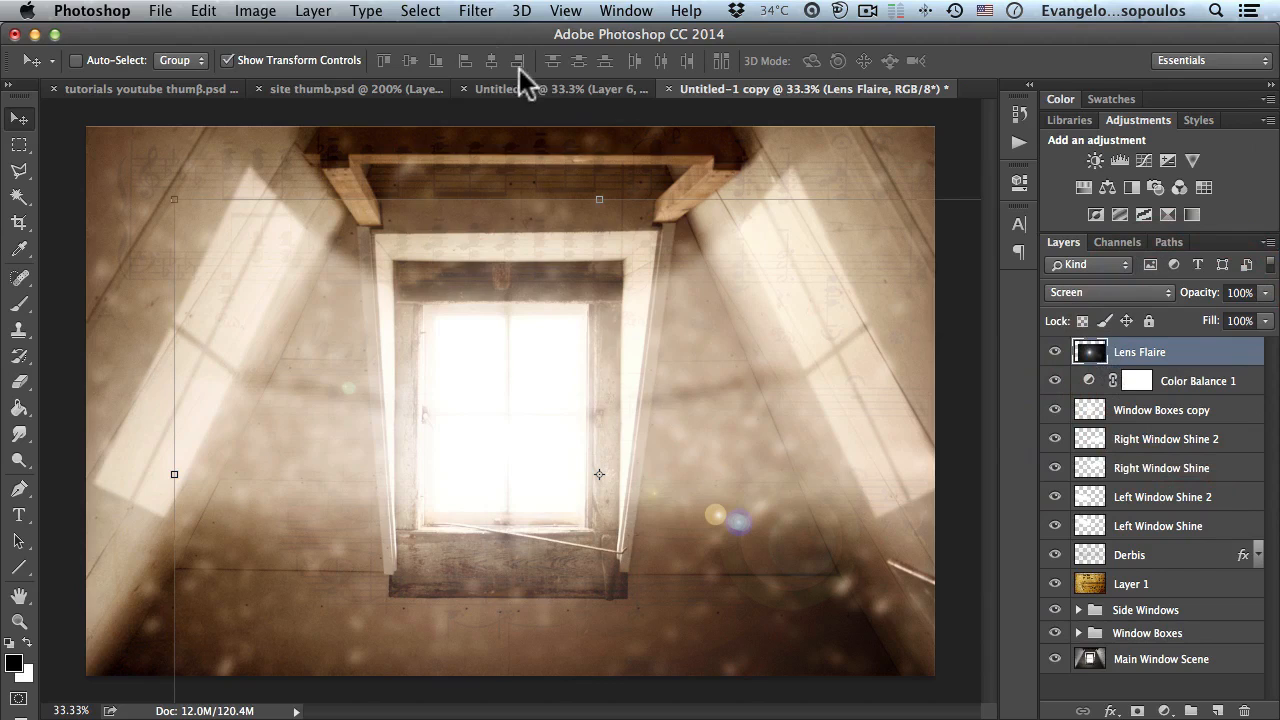
Step: Blur the Lens Flaire layer with a Gaussian Blur of 1.5 pixels radius, and select the Color Balance 1 layer
click(476, 10)
mouse_move(560, 262)
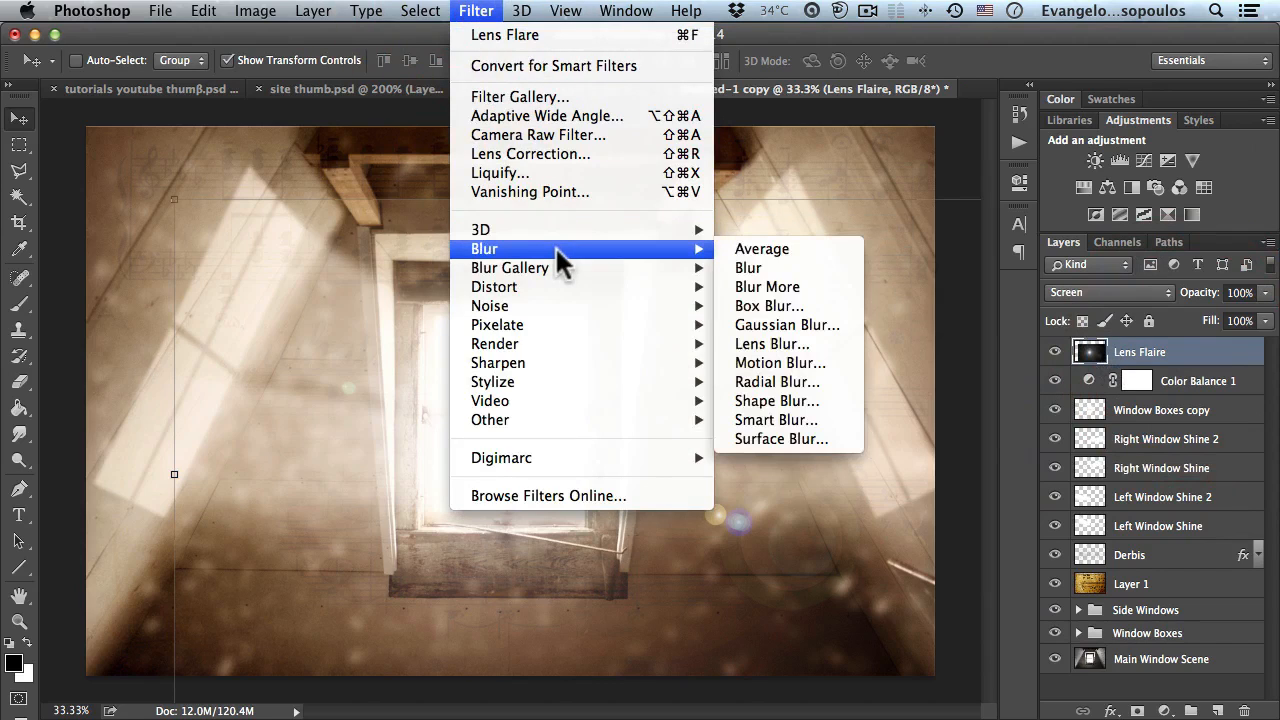
click(839, 325)
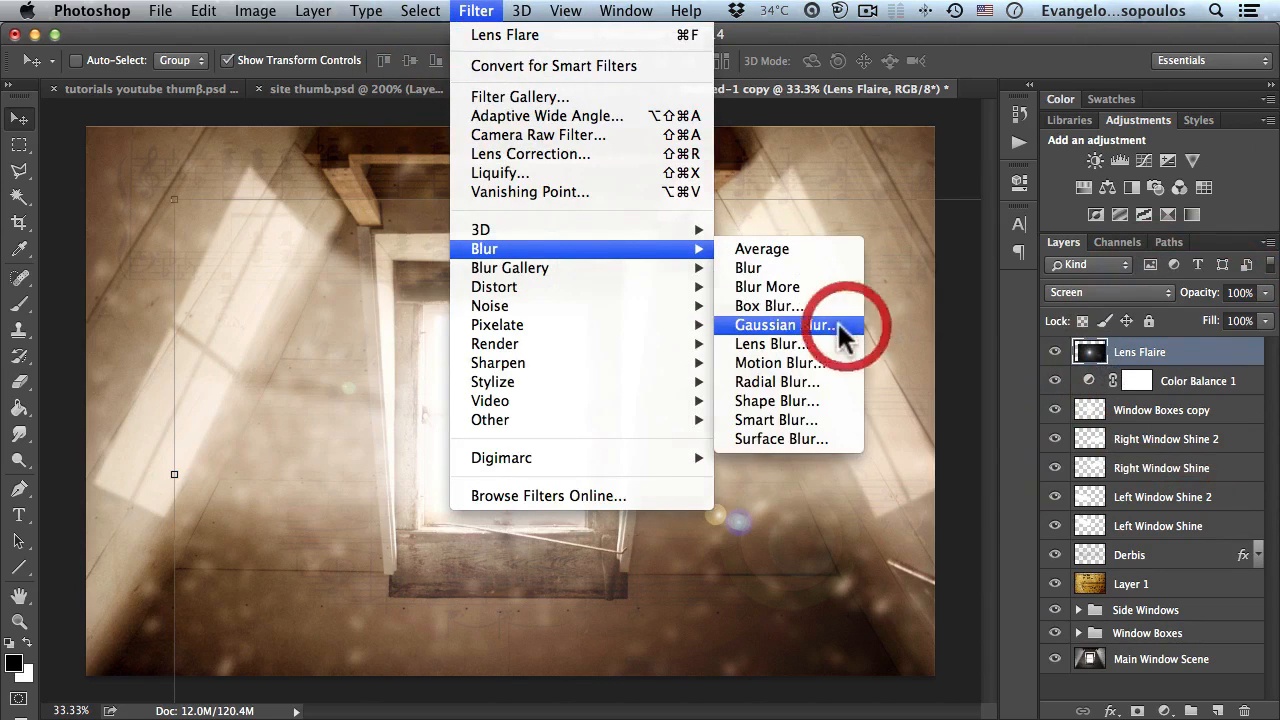
drag(795, 172, 984, 143)
drag(996, 436, 932, 437)
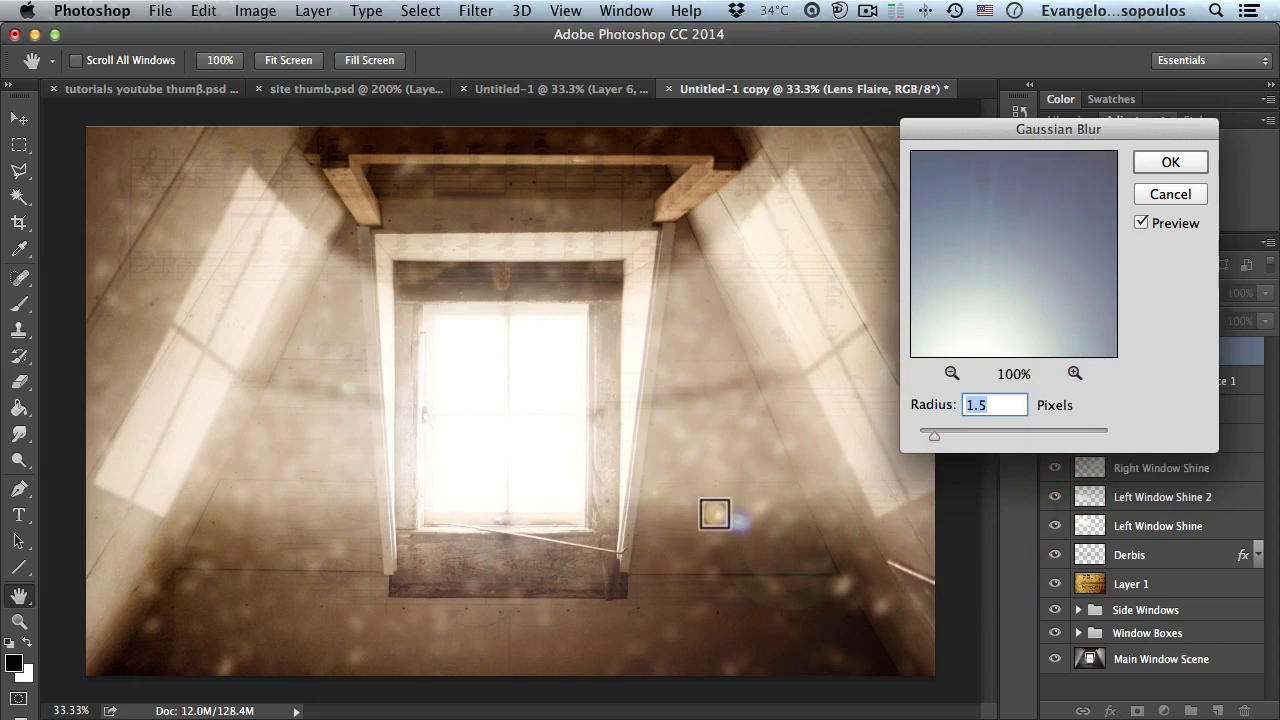
click(1168, 162)
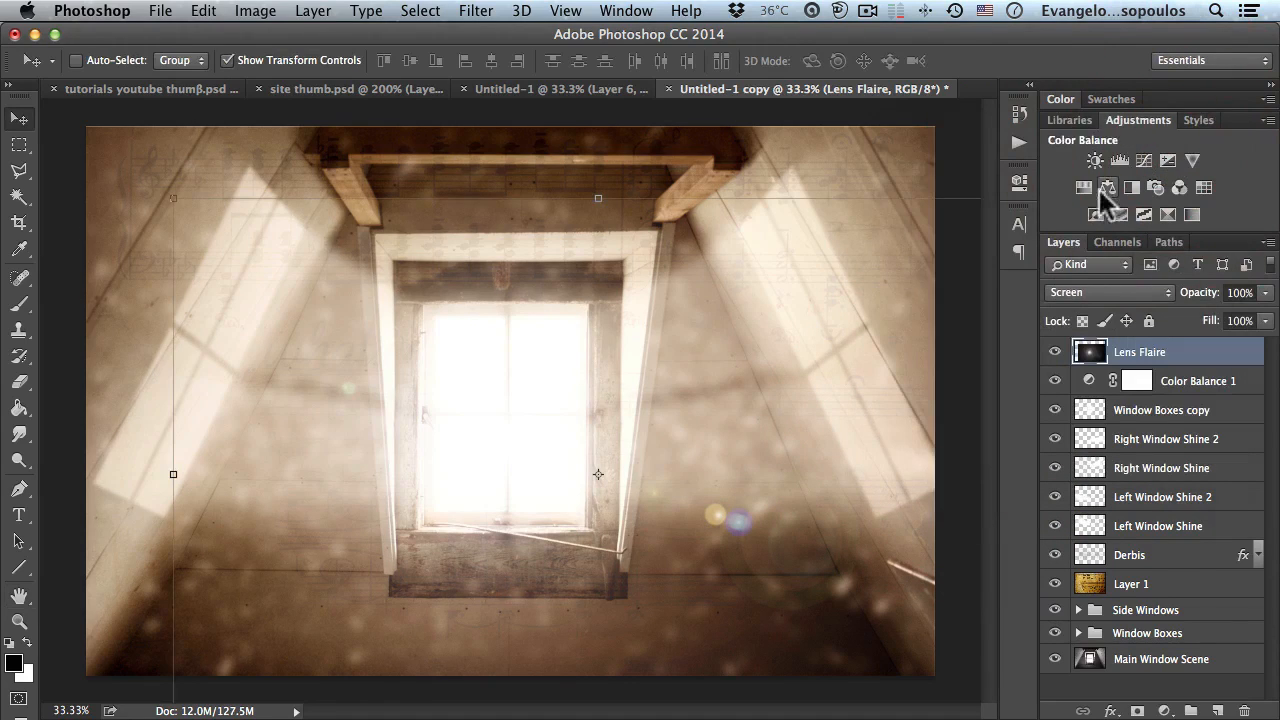
click(1180, 392)
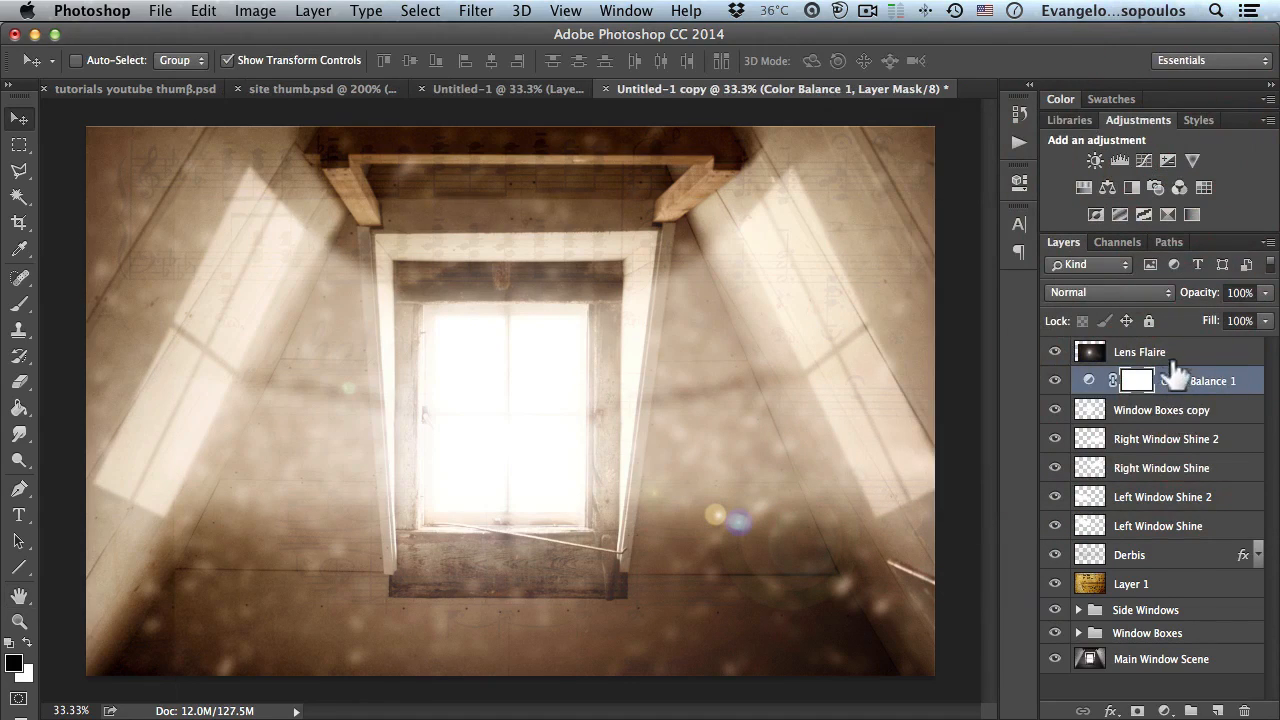
Step: Examine the edge and darkening effect of the Lens Flaire layer up close around the wooden beam beside the window
click(1150, 353)
key(super+space)
click(315, 203)
click(314, 200)
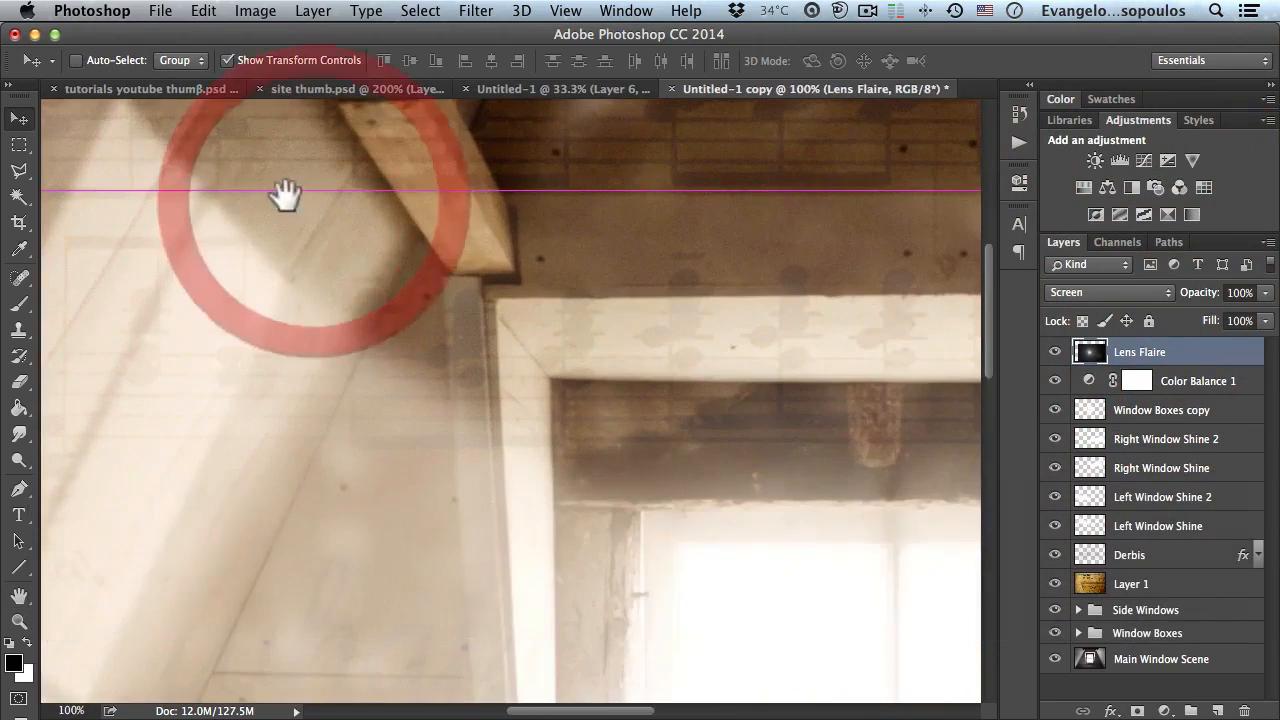
drag(280, 194, 529, 271)
click(1205, 382)
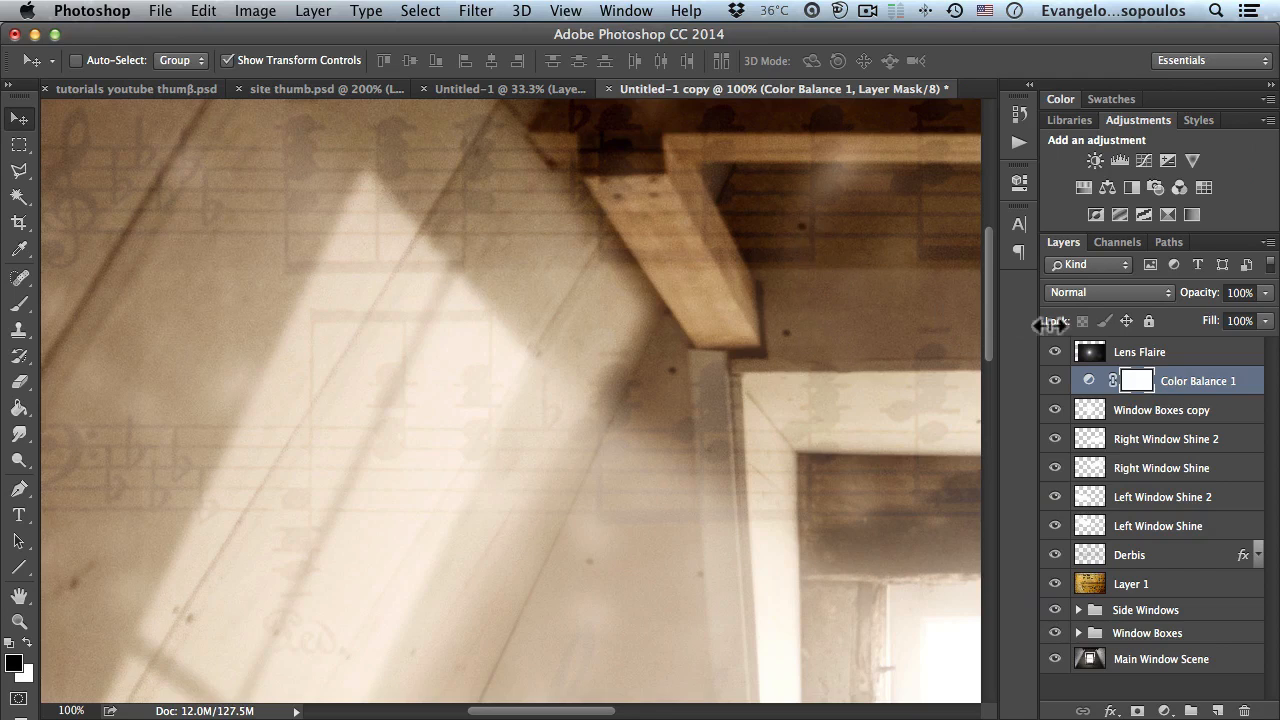
click(1090, 360)
alt+click(1055, 352)
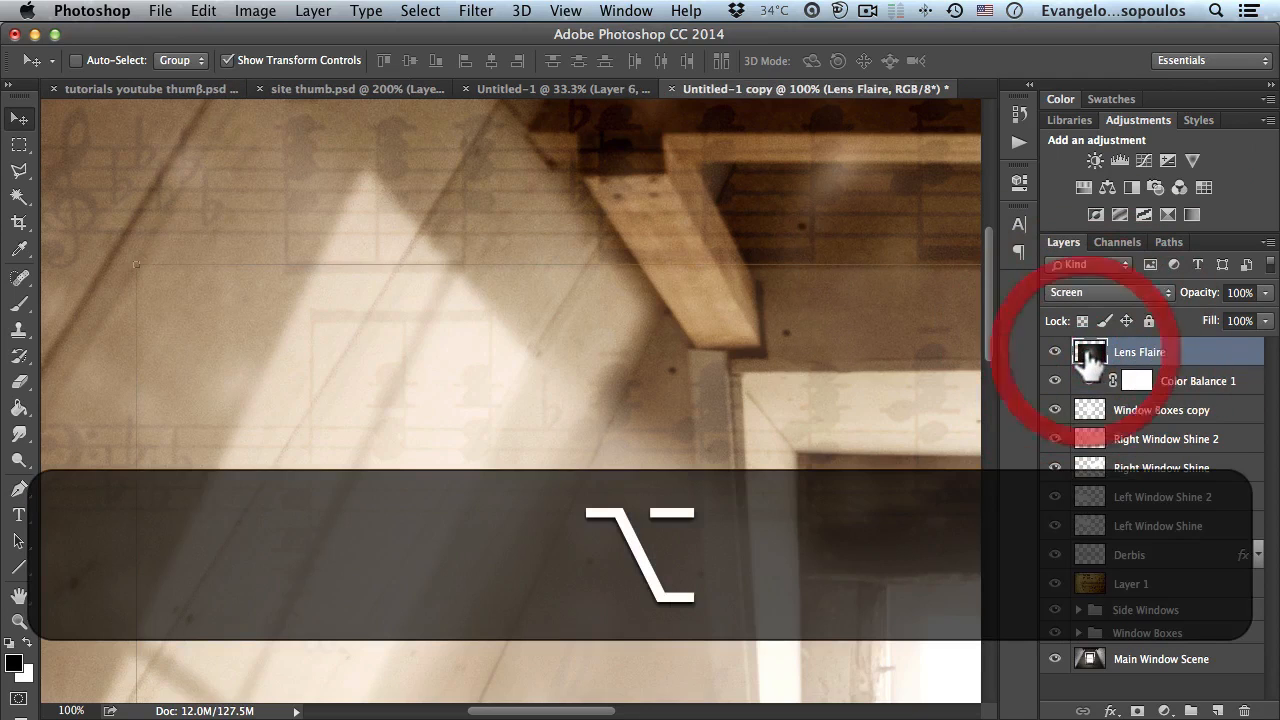
alt+click(1055, 352)
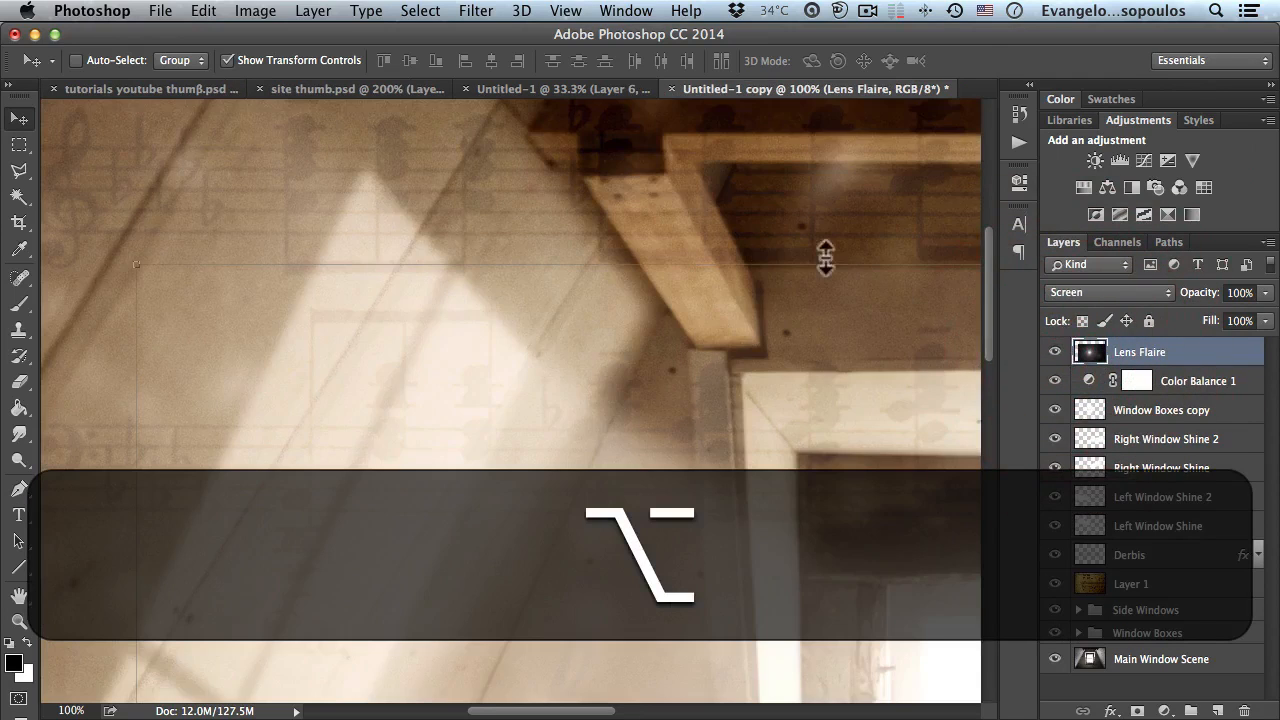
alt+click(666, 279)
alt+click(660, 277)
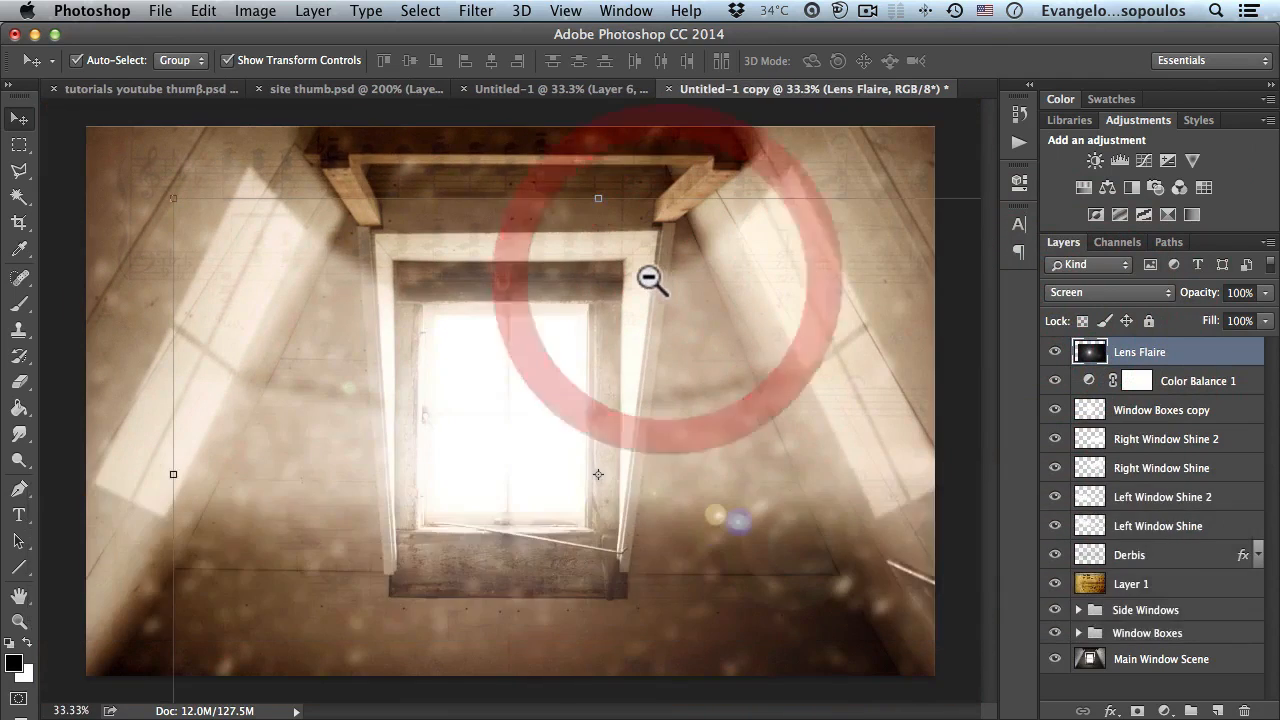
alt+click(633, 275)
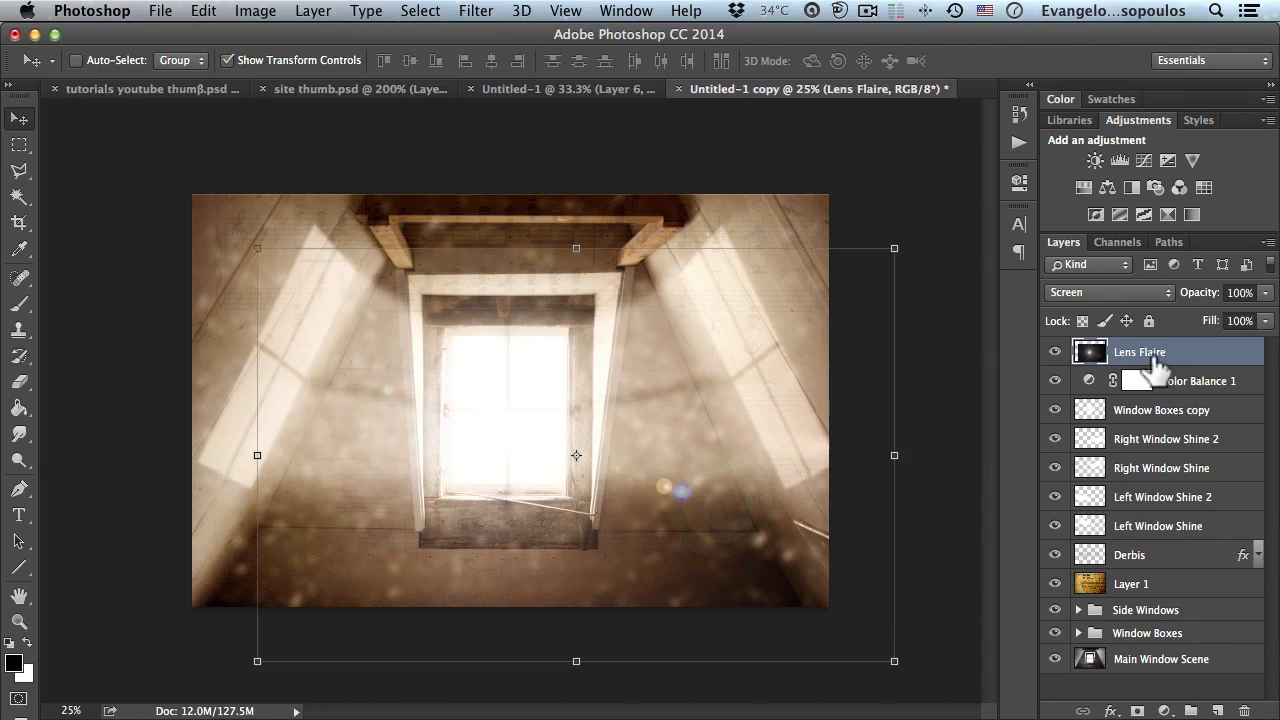
Step: Check the spelling of the Lens Flare filter among the Render filters and rename the Lens Flaire layer as Lens Flare
click(472, 12)
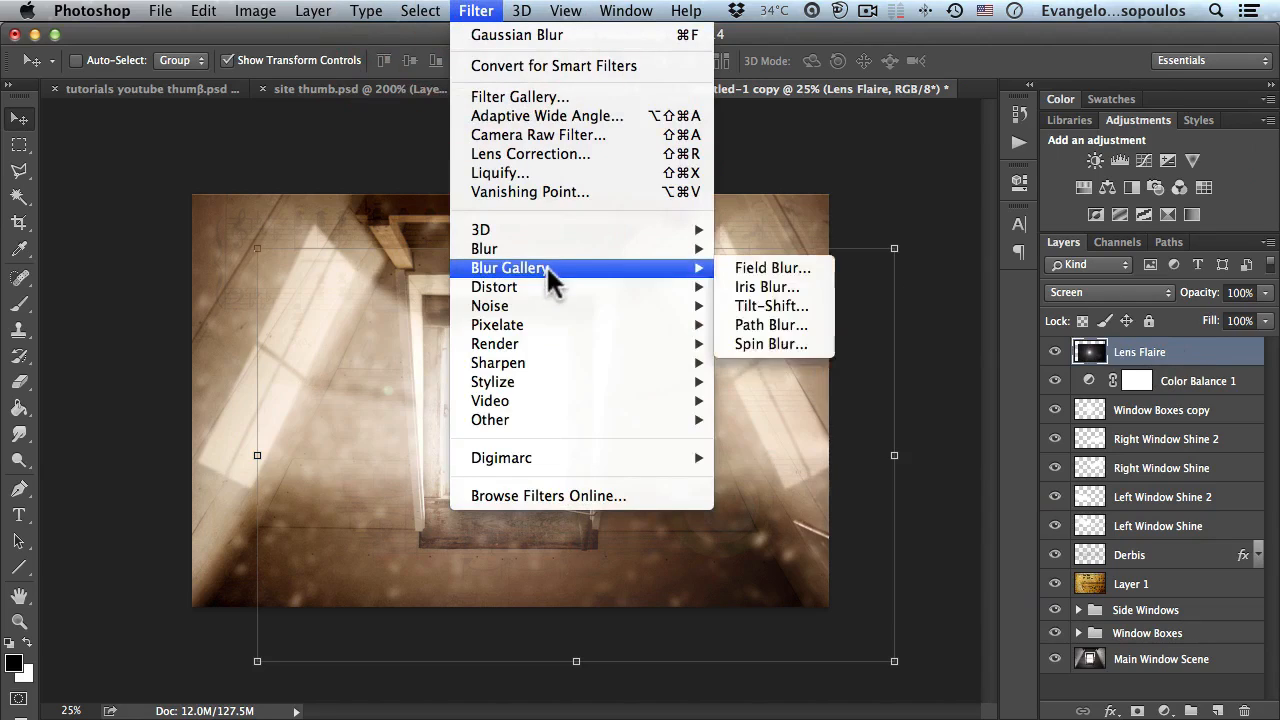
mouse_move(575, 353)
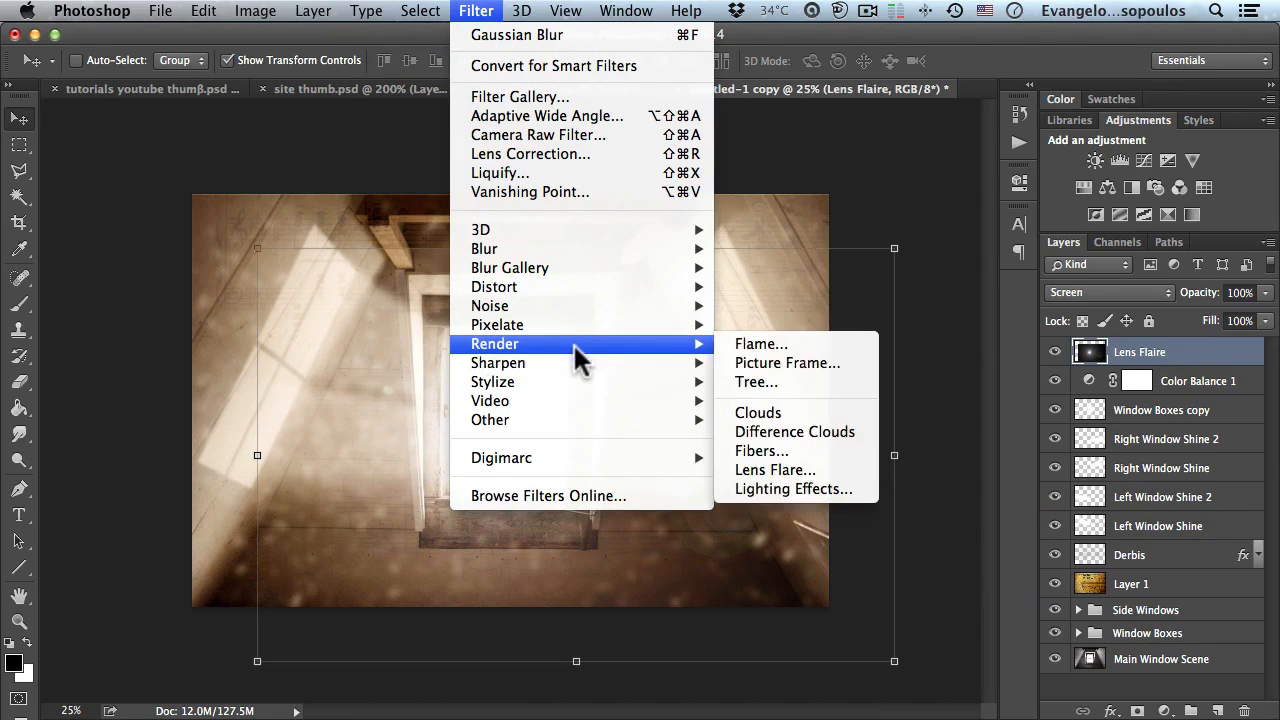
click(1140, 352)
double_click(1140, 352)
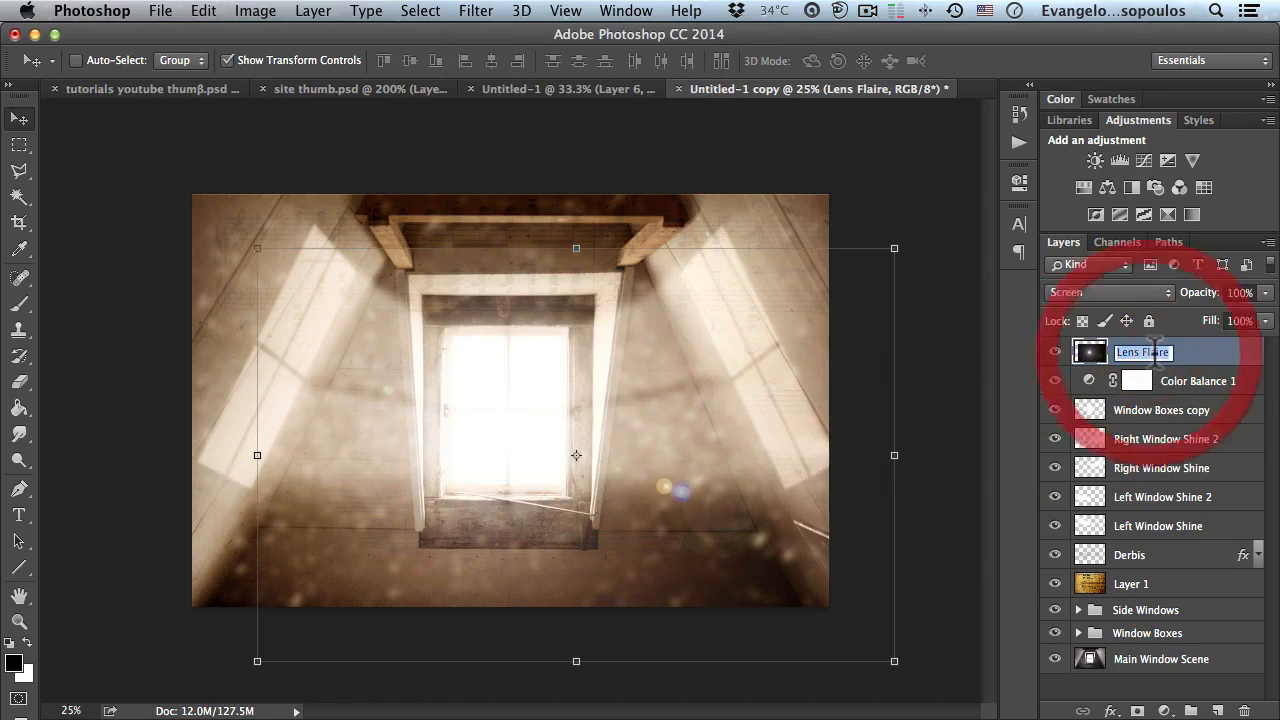
key(BackSpace)
key(Return)
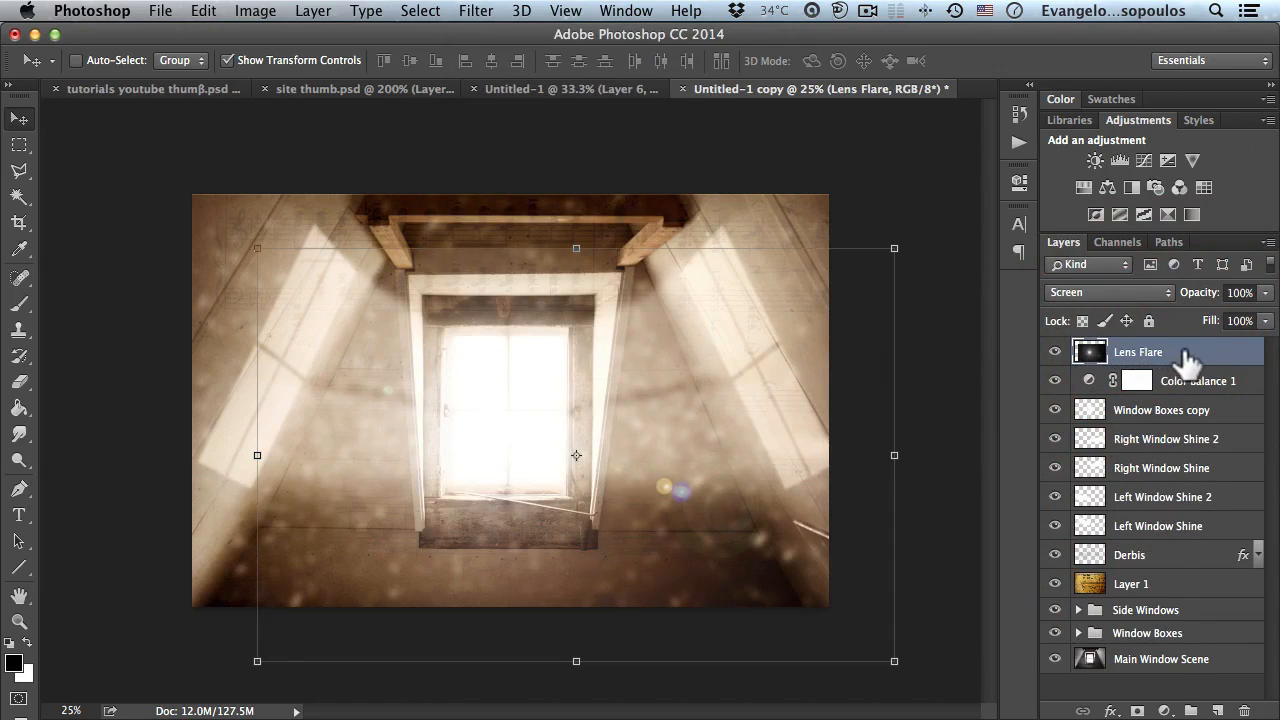
Step: In the Lens Flare layer's blending options, split the Blend If black point for This Layer to 35 / 118 and apply it
right_click(1178, 358)
click(1108, 362)
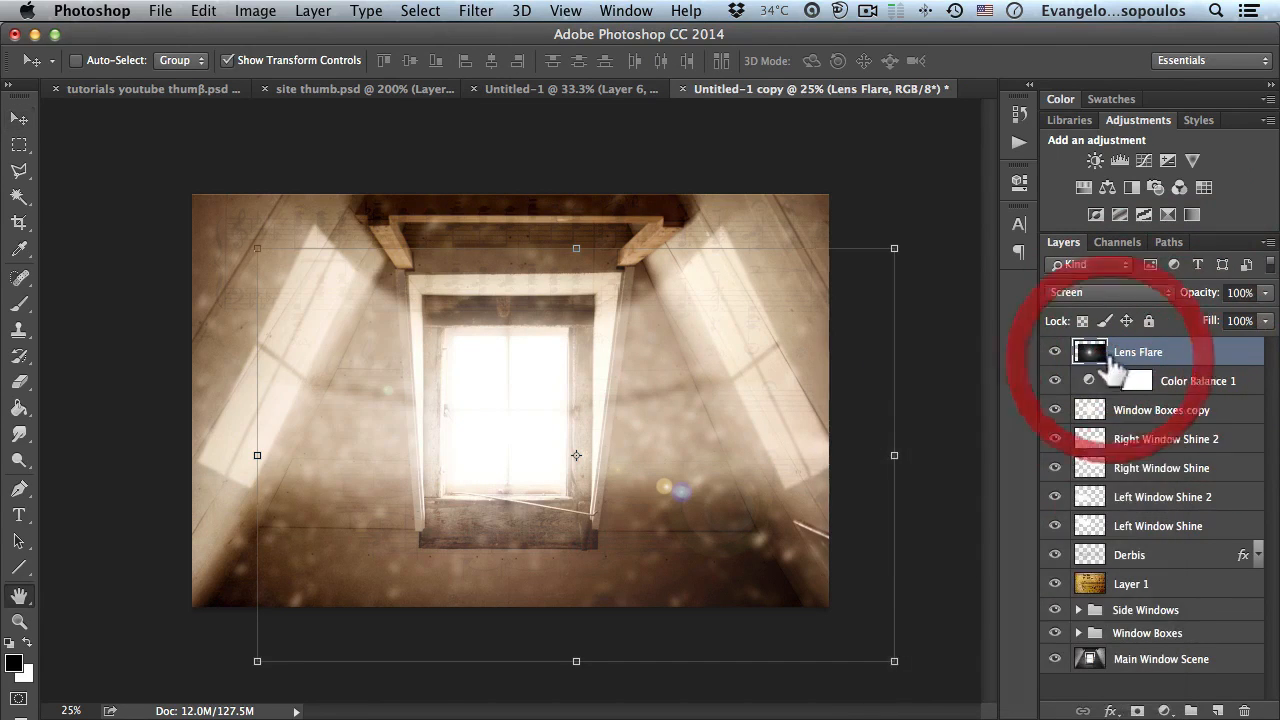
drag(400, 88, 885, 93)
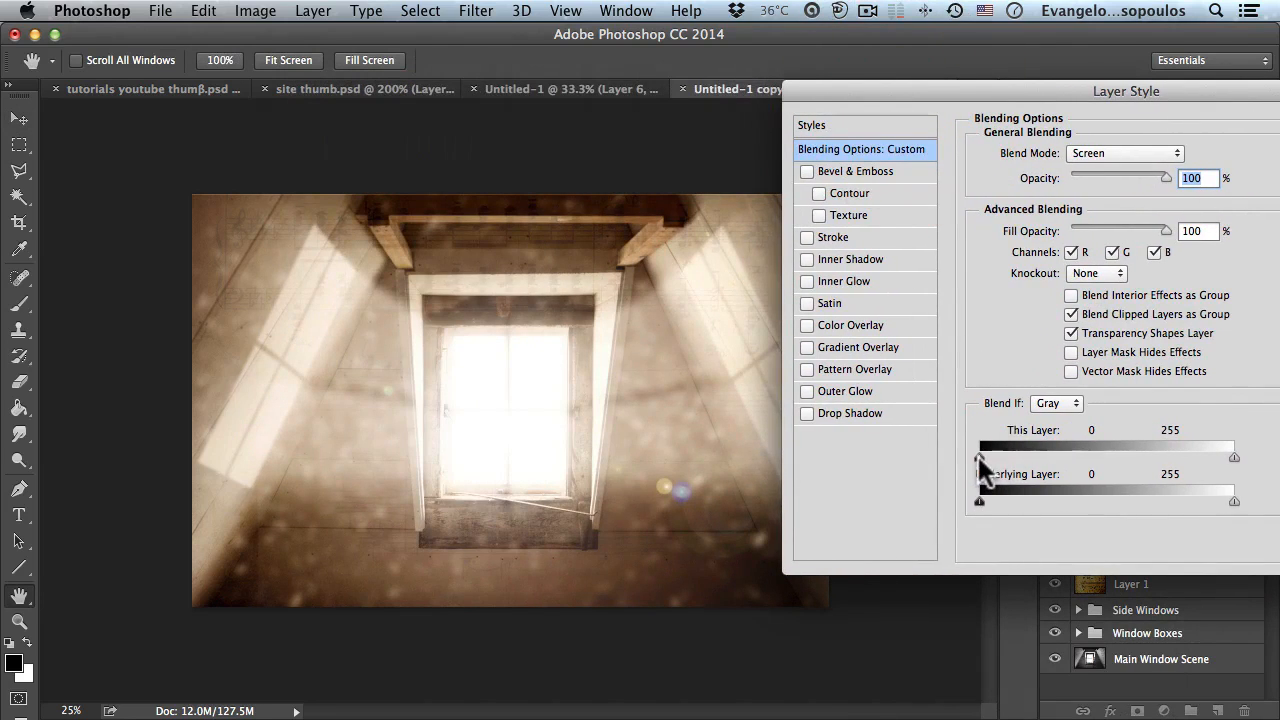
mouse_move(980, 460)
mouse_down()
mouse_move(1021, 456)
mouse_move(978, 462)
mouse_up()
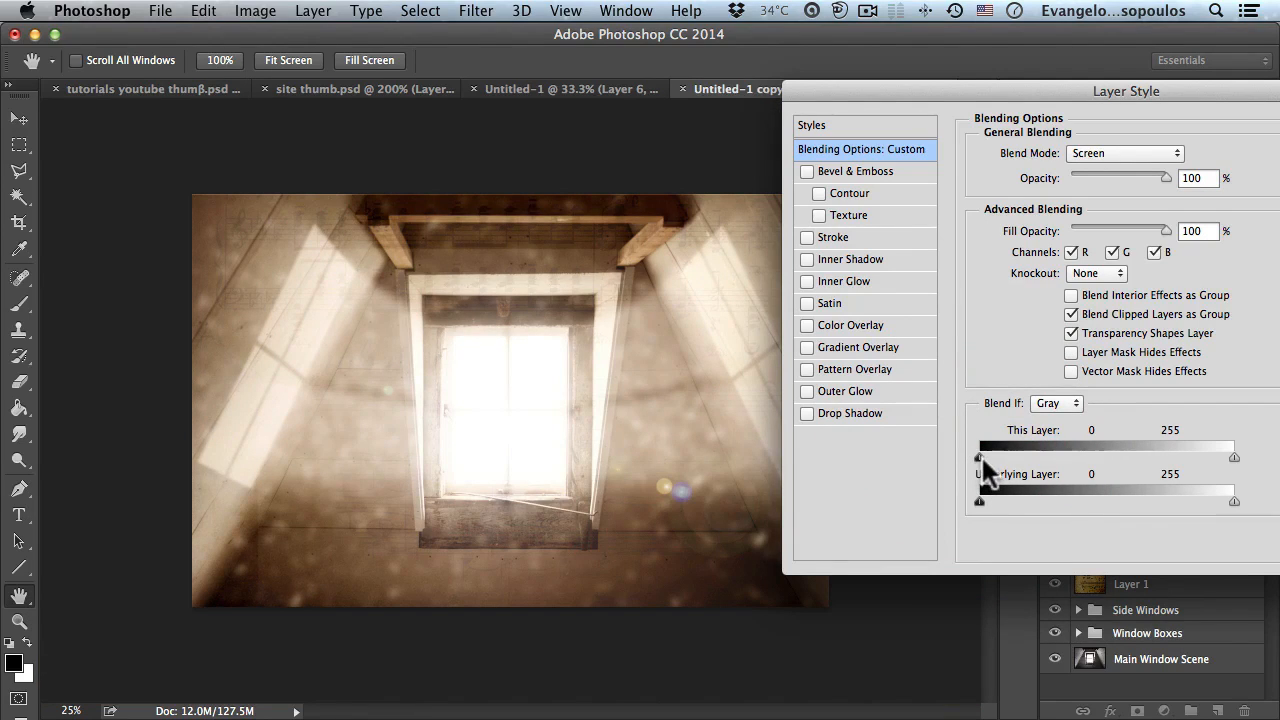
key(alt)
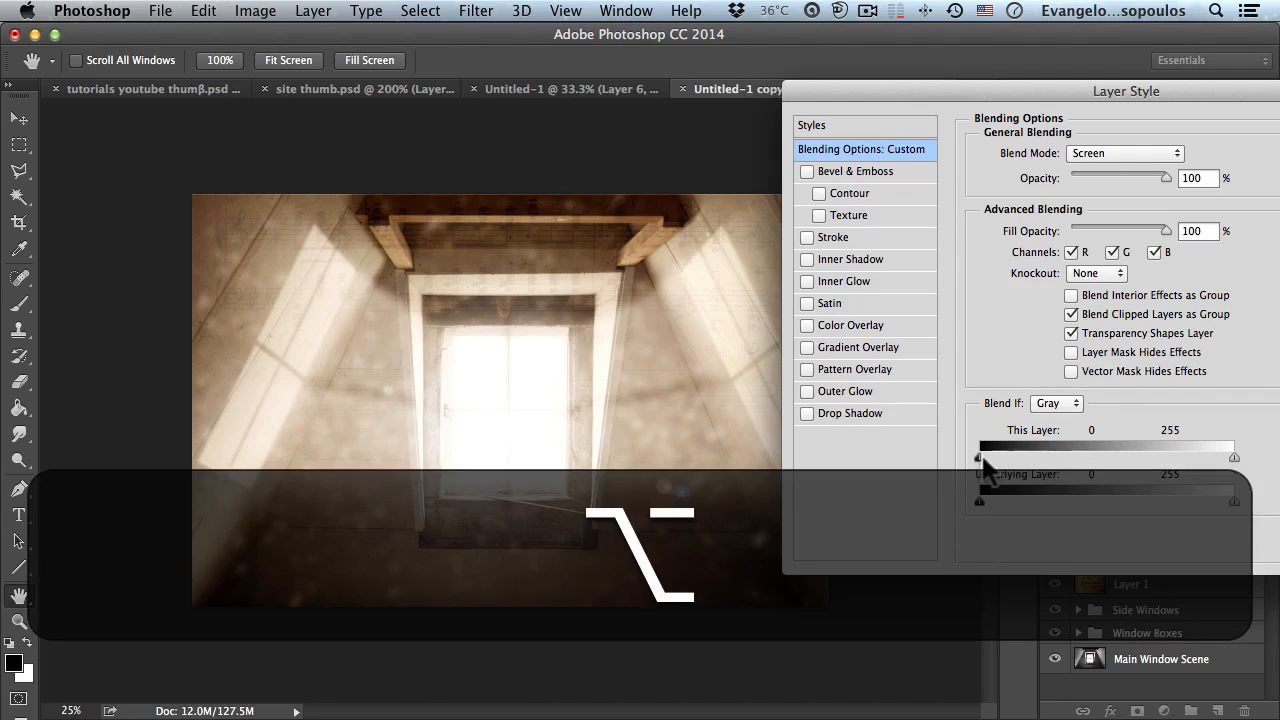
drag(990, 460, 1097, 462)
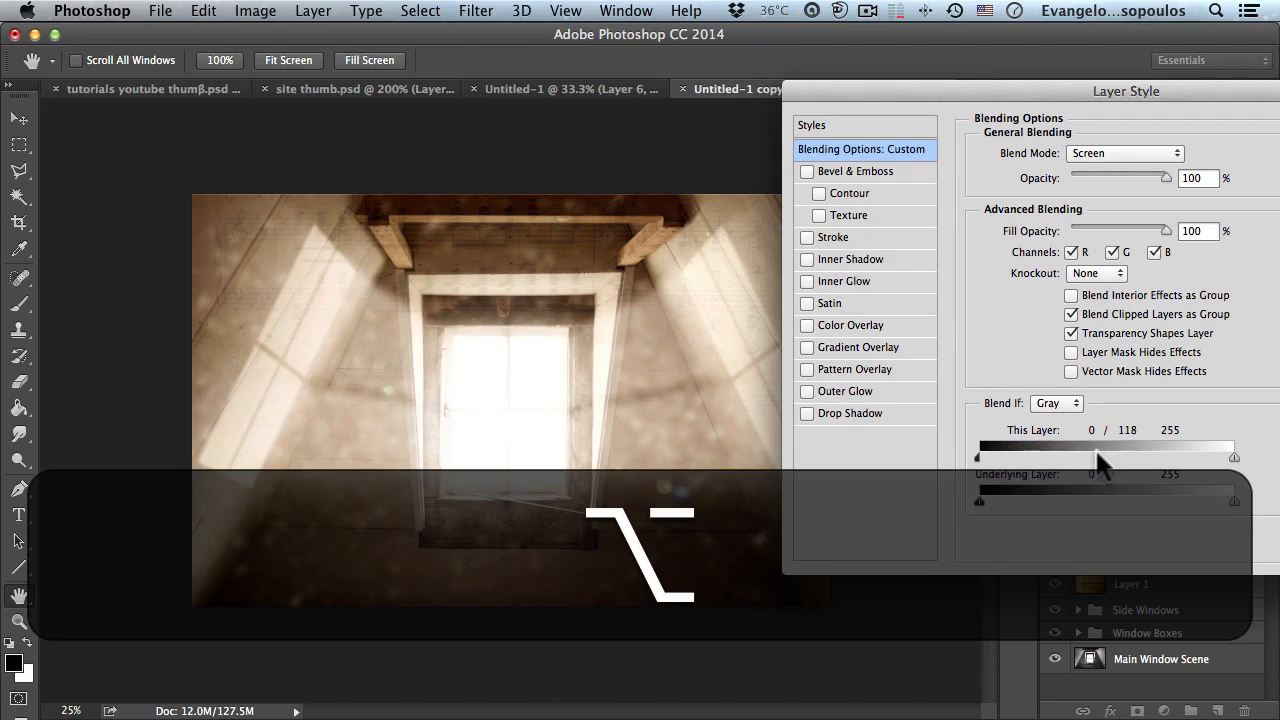
drag(1100, 462, 1100, 460)
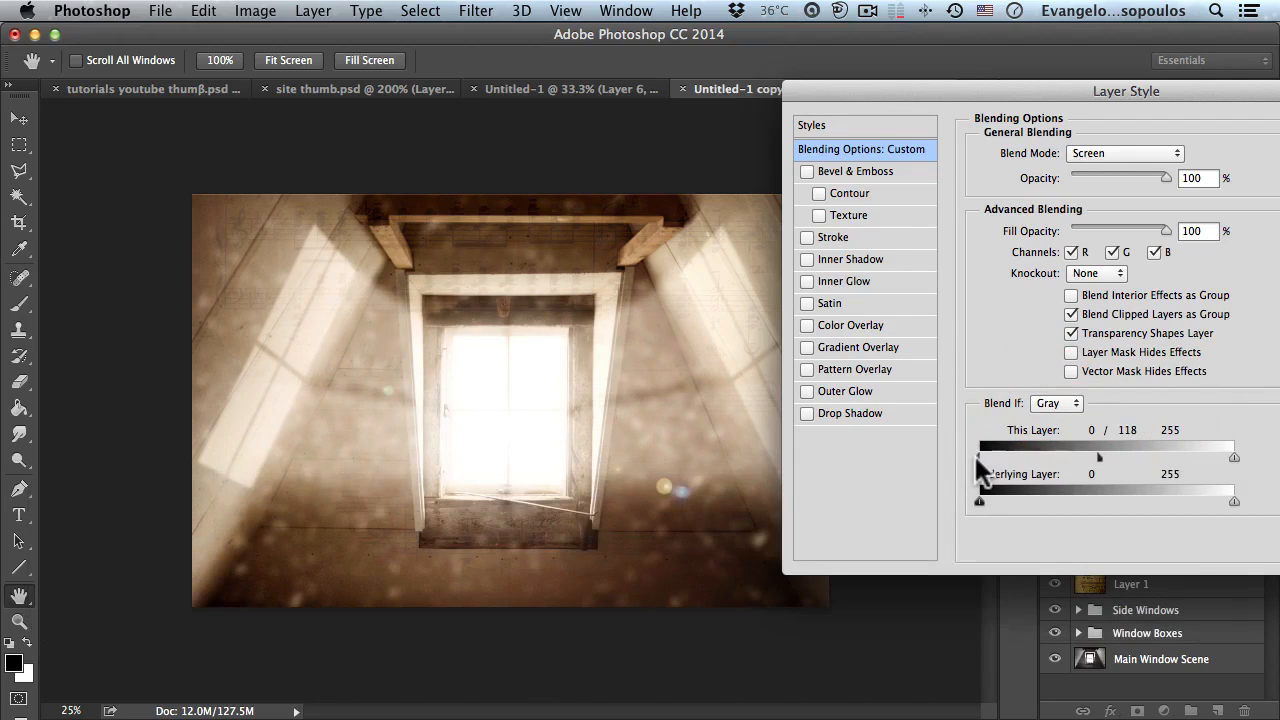
drag(979, 457, 1015, 463)
drag(885, 95, 863, 92)
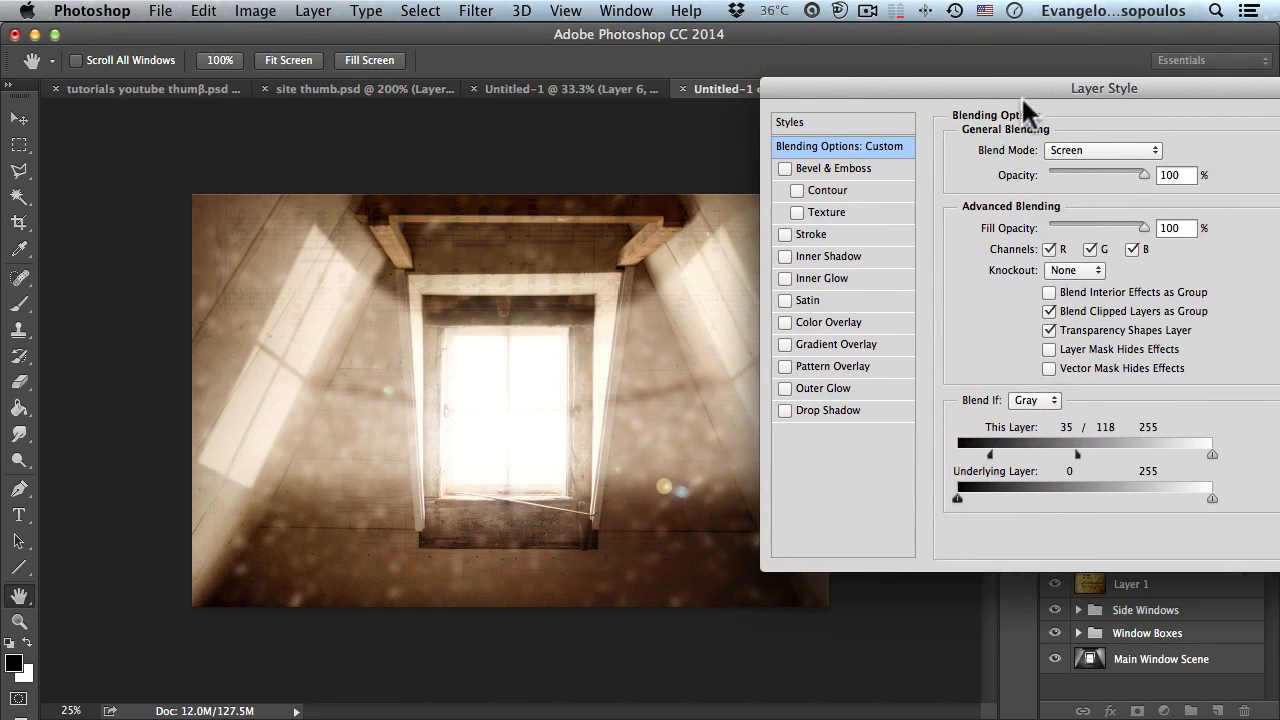
drag(1021, 95, 621, 116)
click(993, 143)
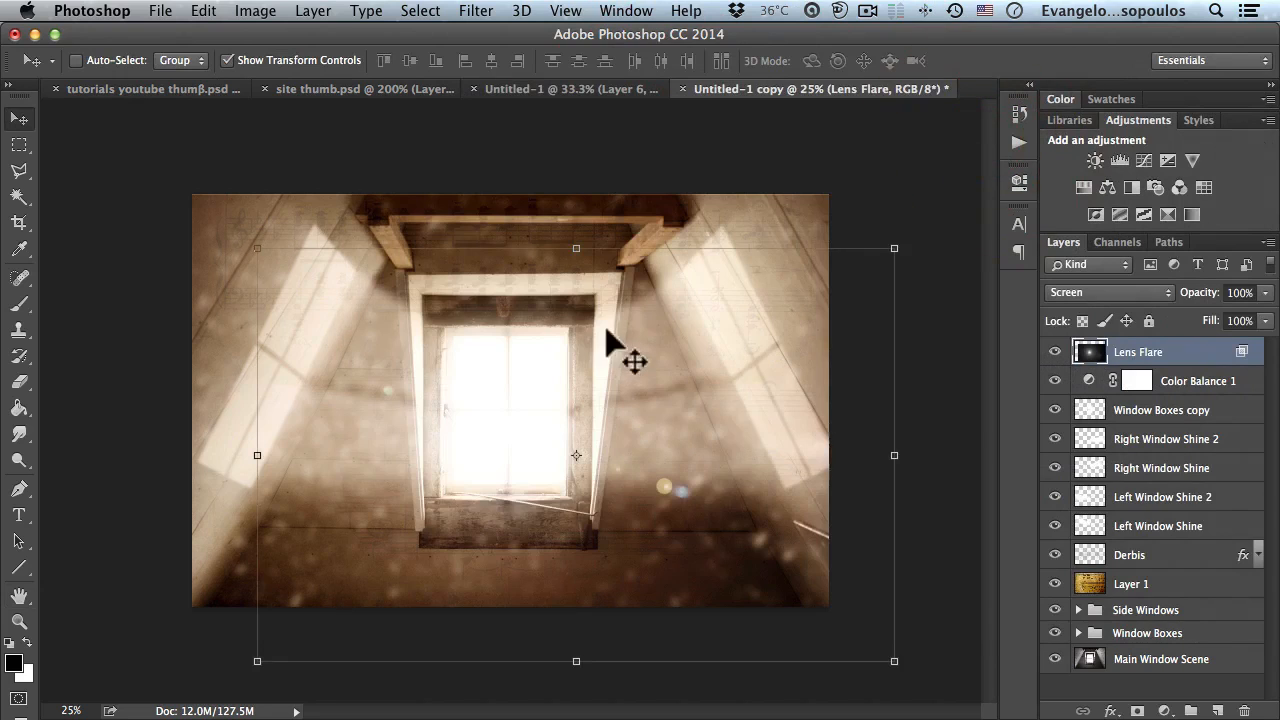
alt+super+click(570, 343)
super+click(526, 355)
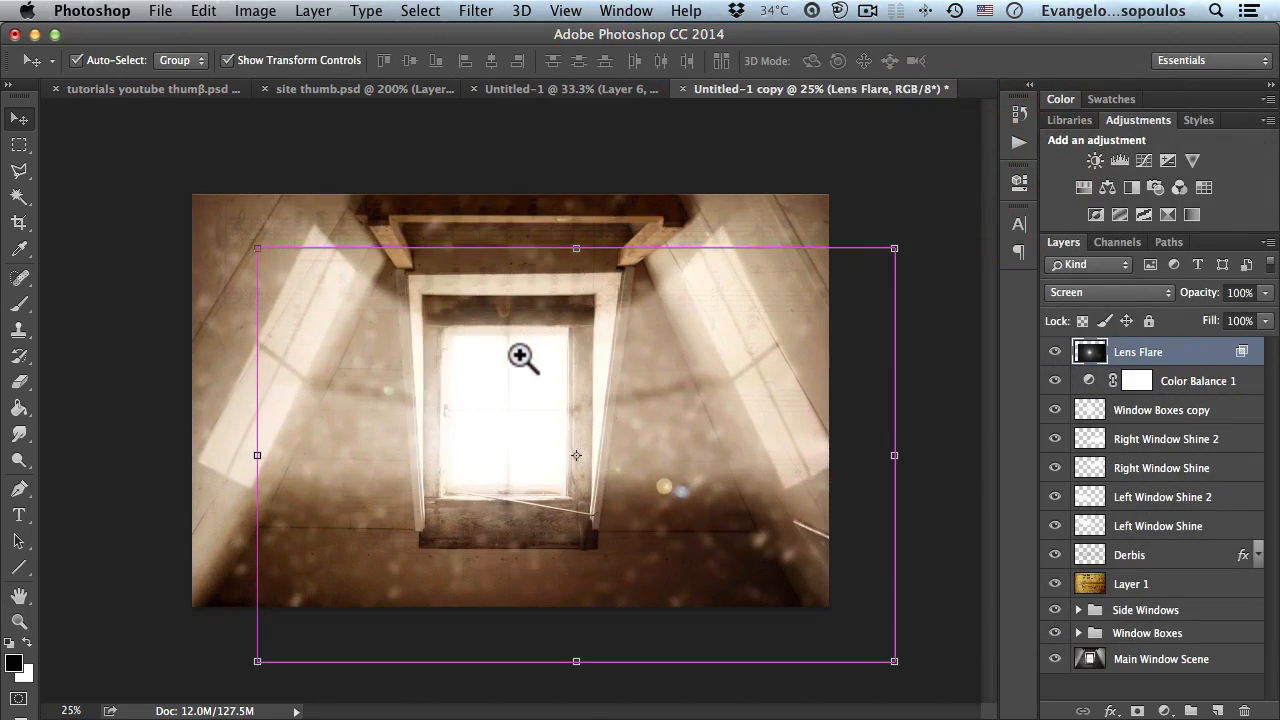
super+click(520, 355)
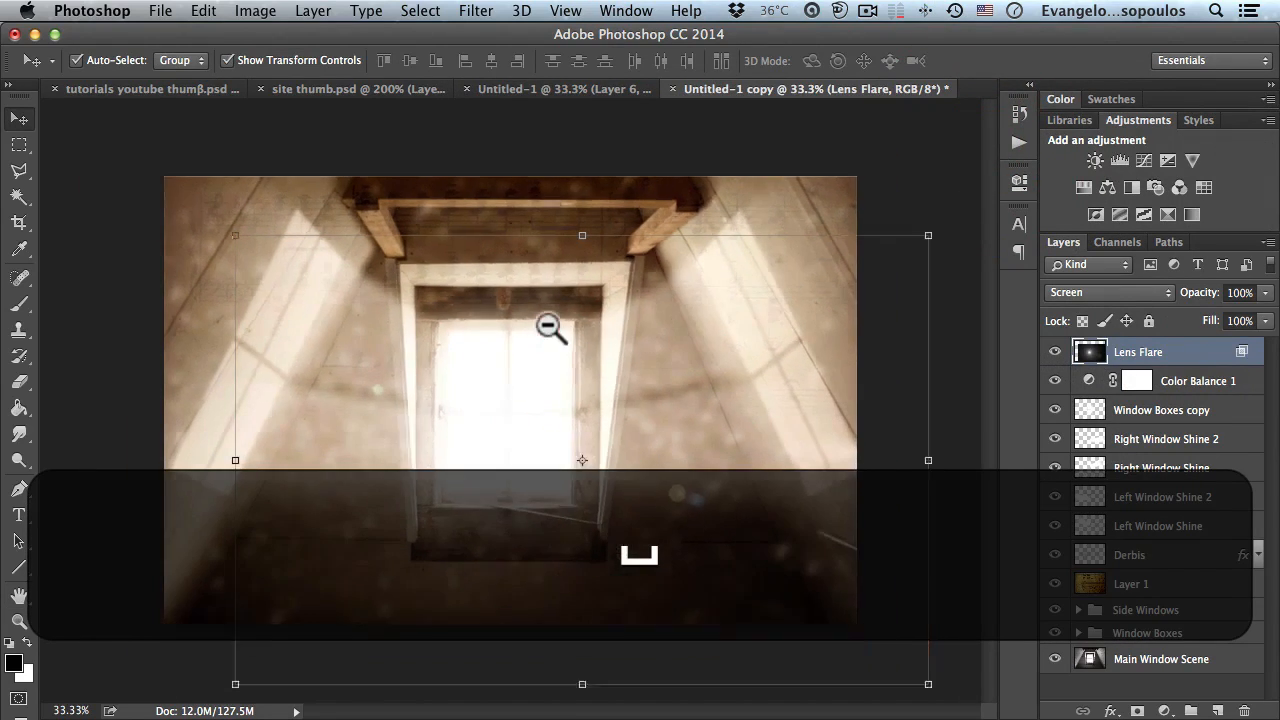
alt+super+click(552, 332)
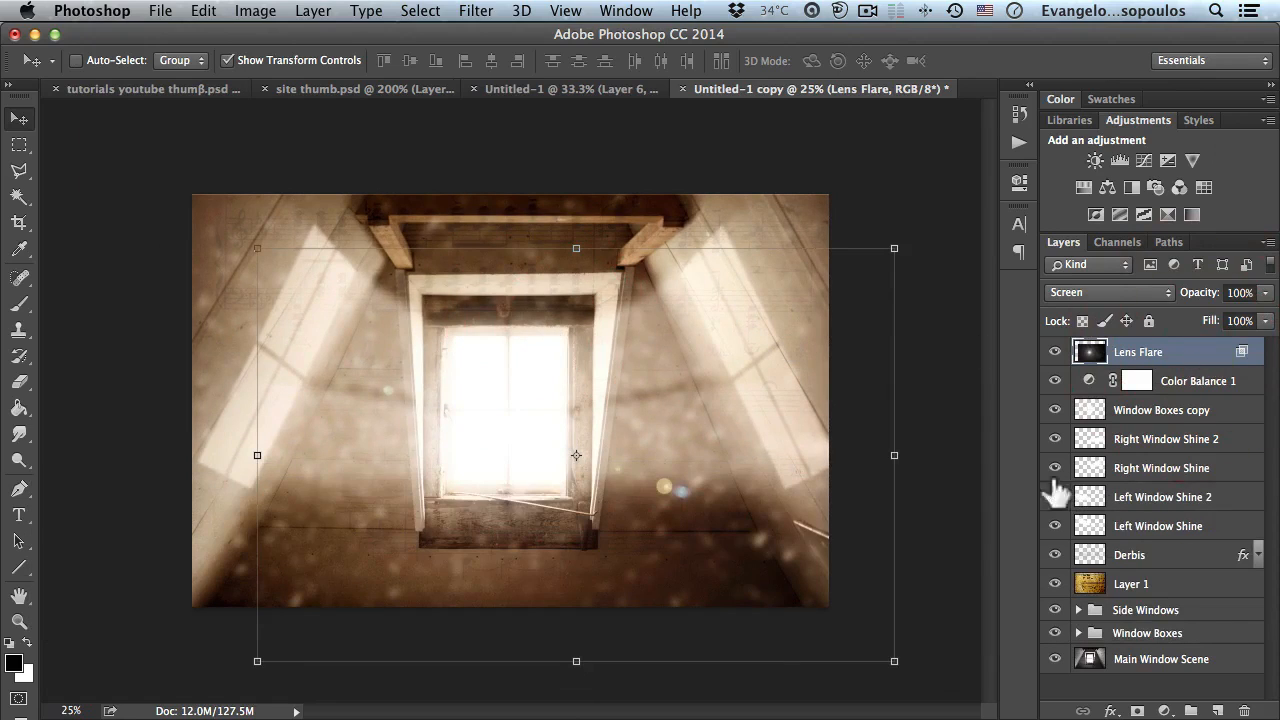
Step: Create a new layer named Vignete above the Lens Flare layer and fill it with black
click(1218, 711)
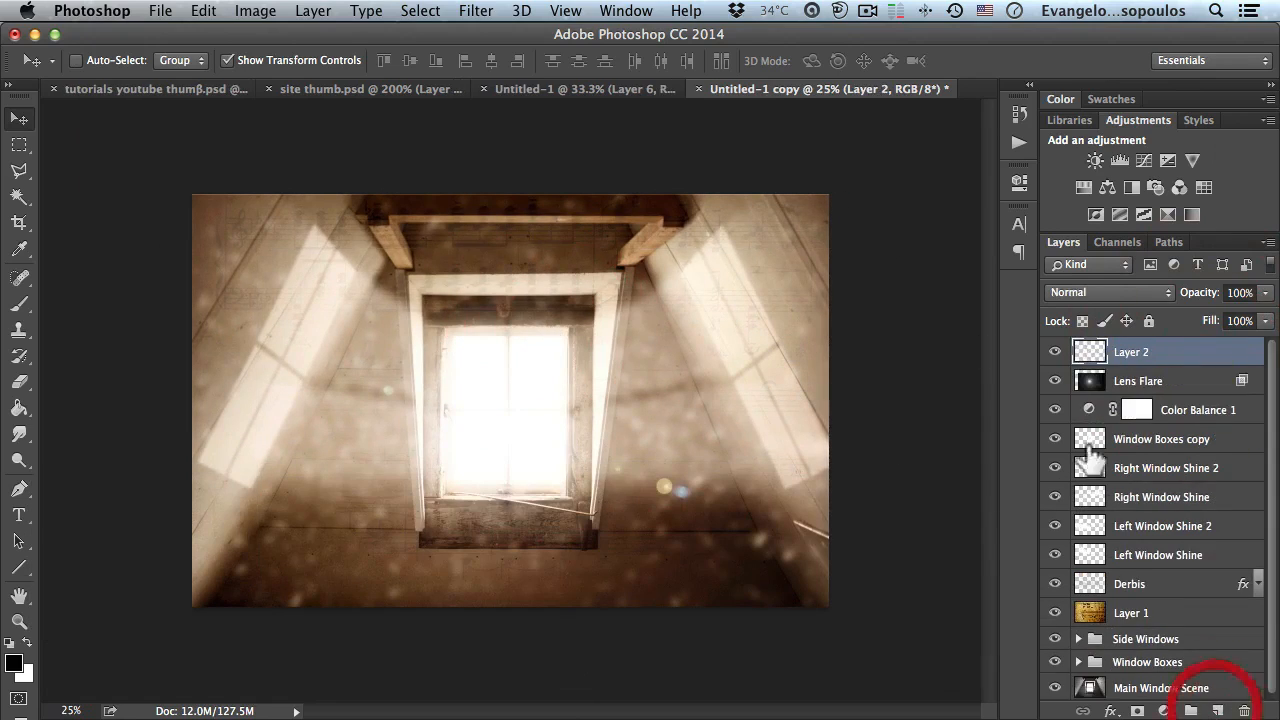
double_click(1130, 352)
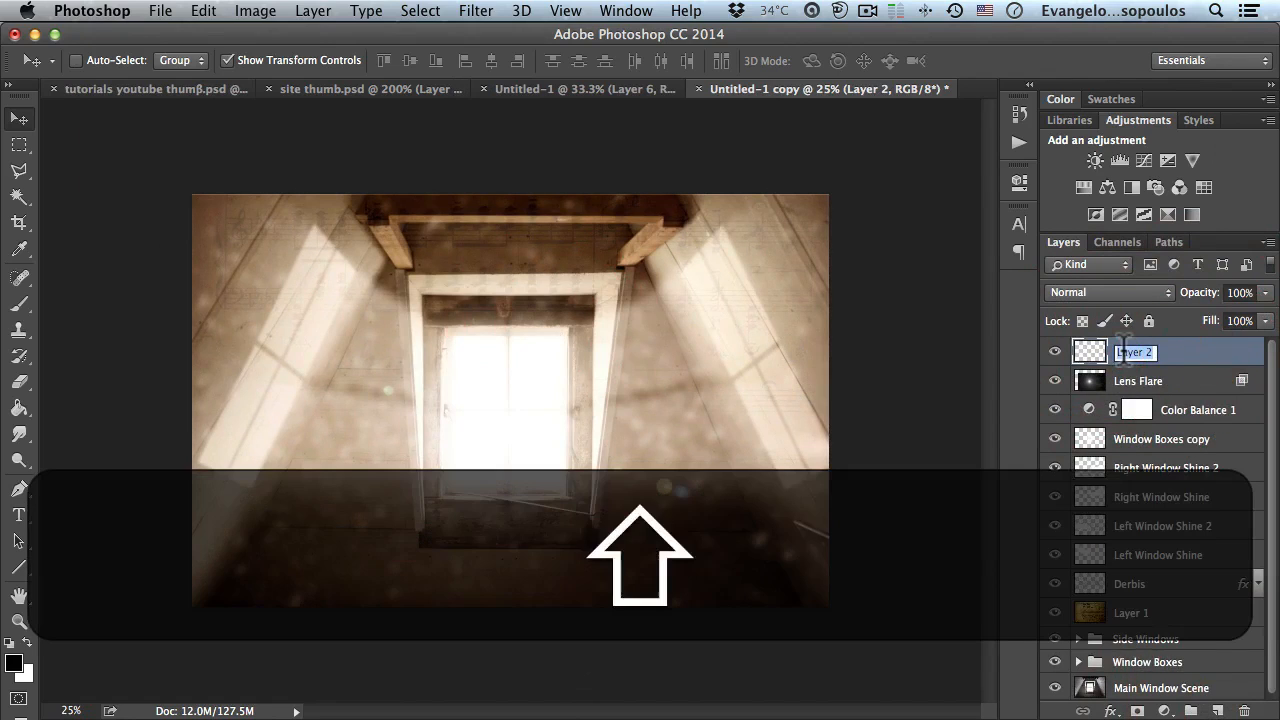
text(Vignete)
key(Return)
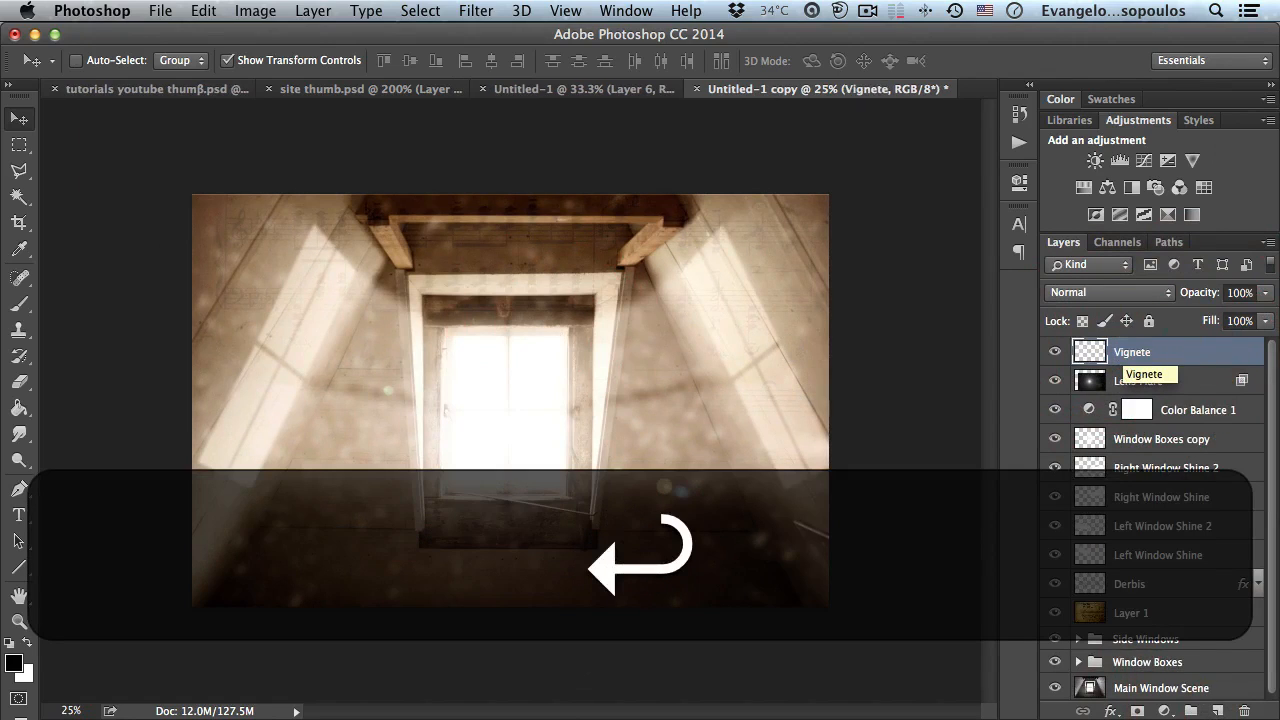
click(20, 412)
click(377, 400)
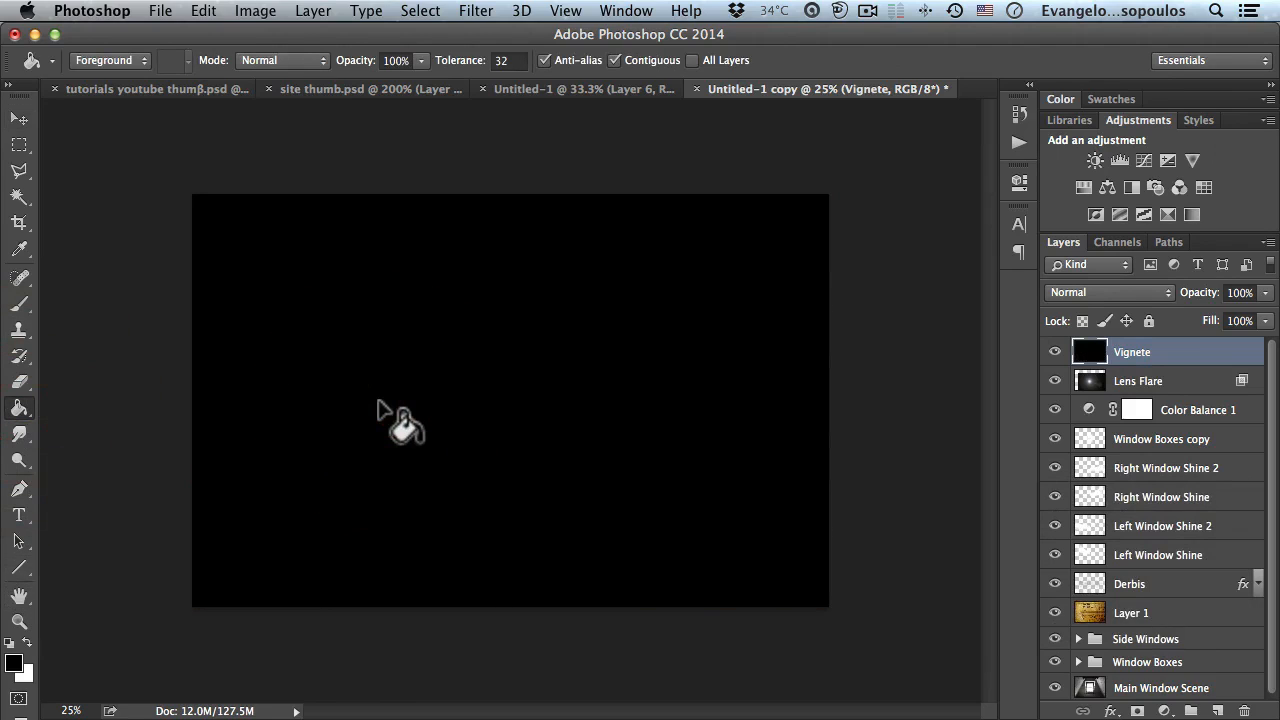
Step: Clear a wide elliptical area with a 50 px feather from the middle of the Vignete layer, extending past both side edges
drag(19, 145, 105, 159)
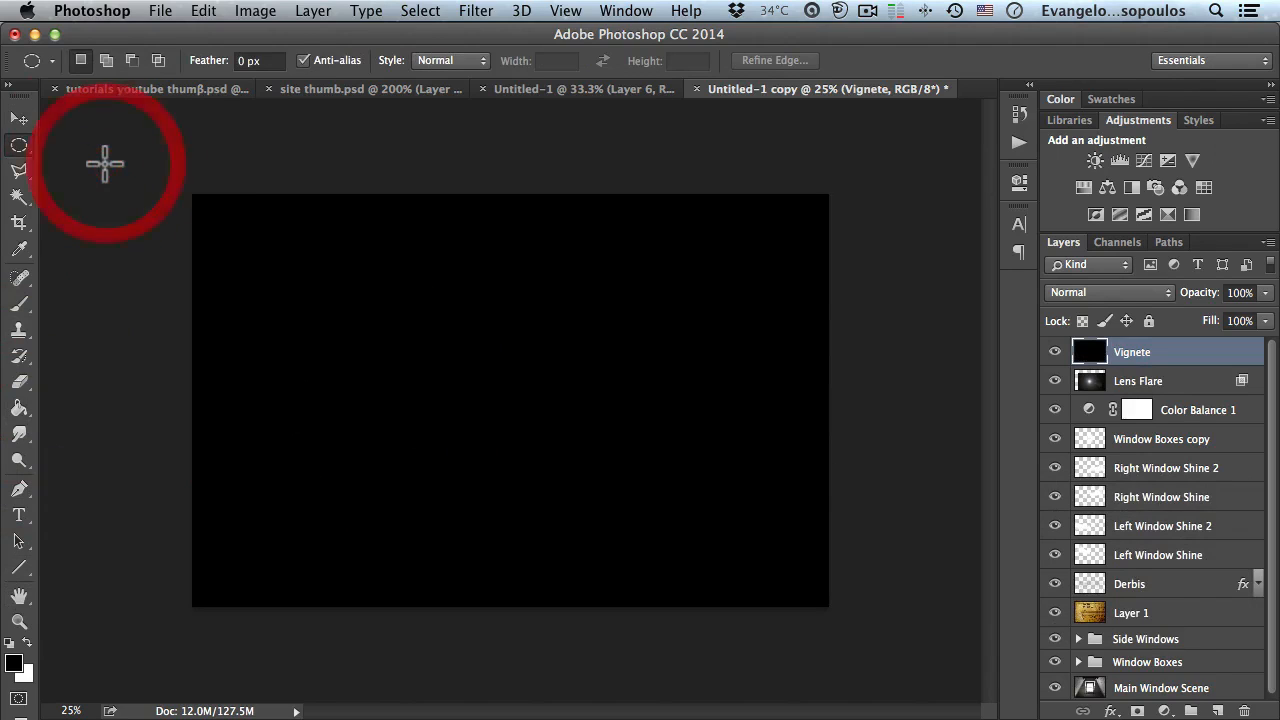
click(276, 60)
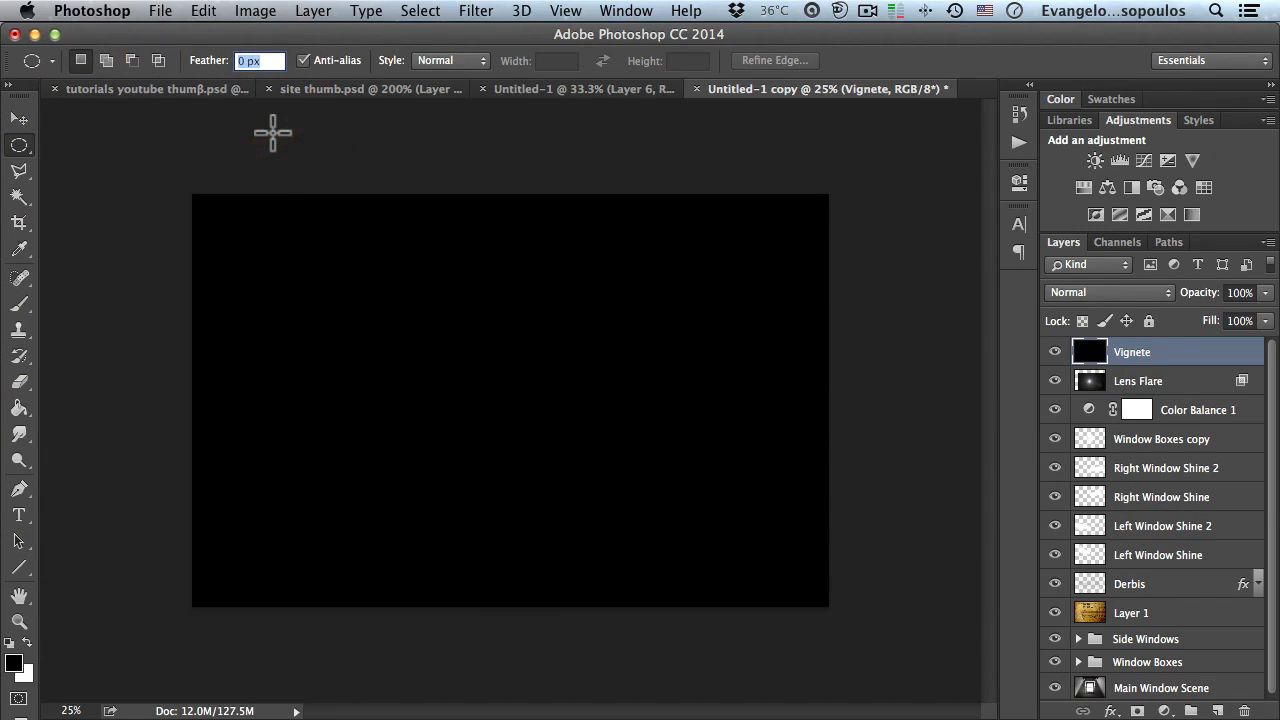
text(50)
key(Return)
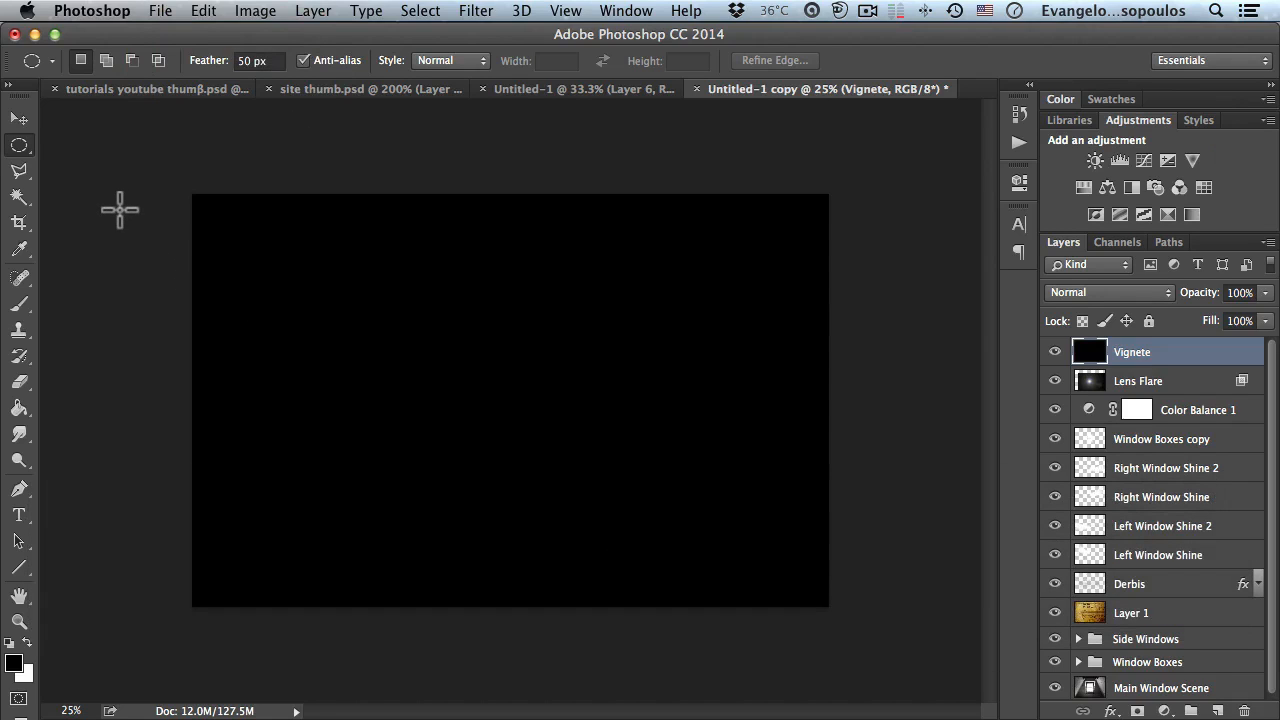
drag(120, 210, 971, 584)
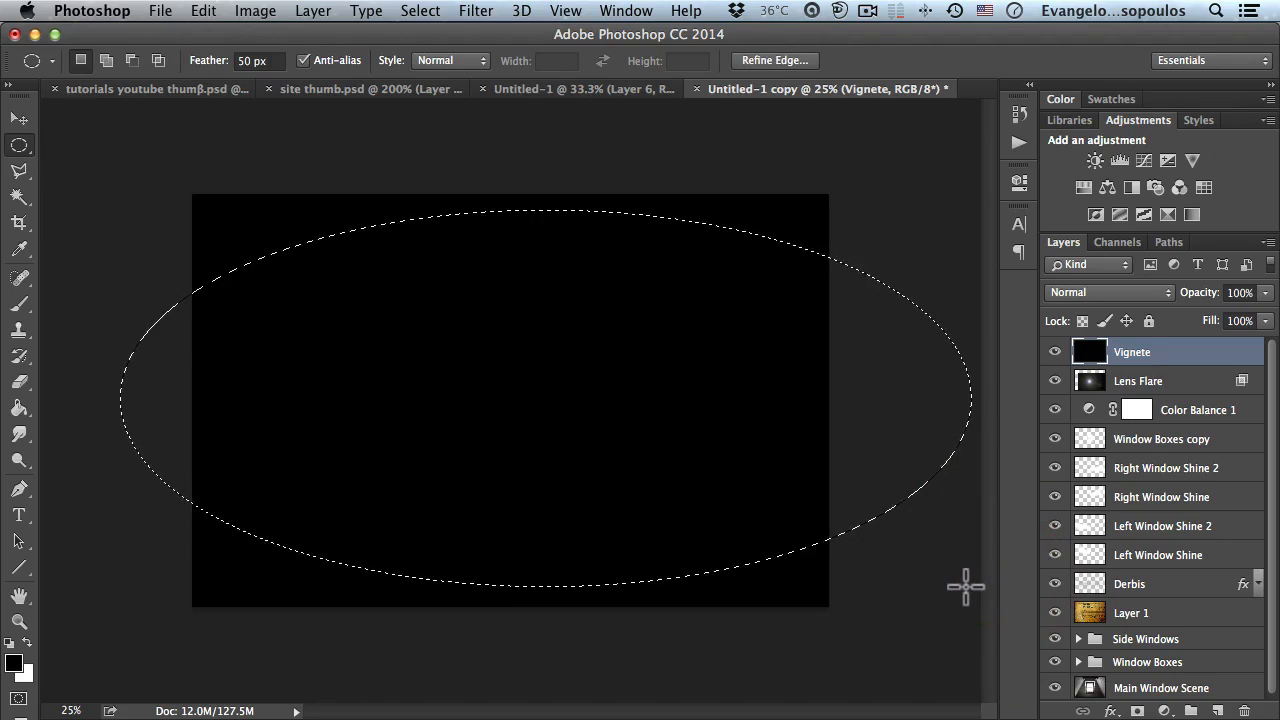
drag(1183, 366, 475, 330)
key(BackSpace)
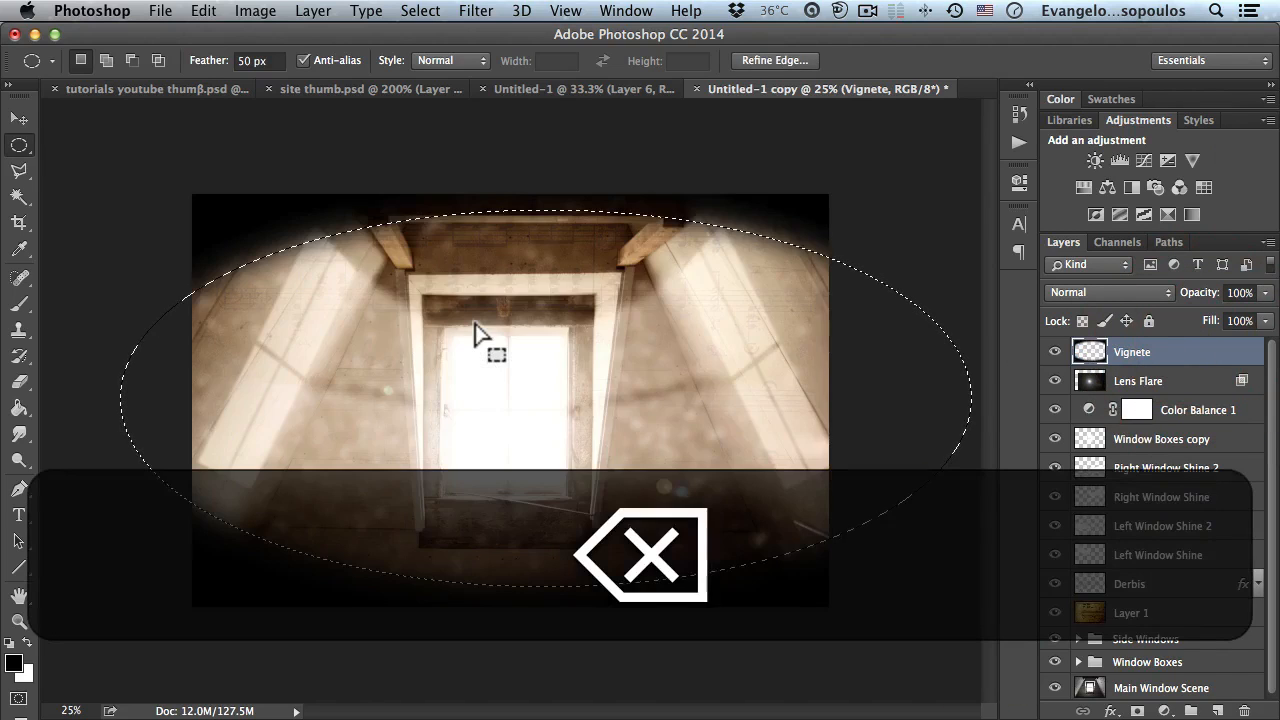
Step: Compare the vignetted scene with the Untitled-1 reference document, and select the Color Balance 1 layer in Untitled-1 copy
click(580, 86)
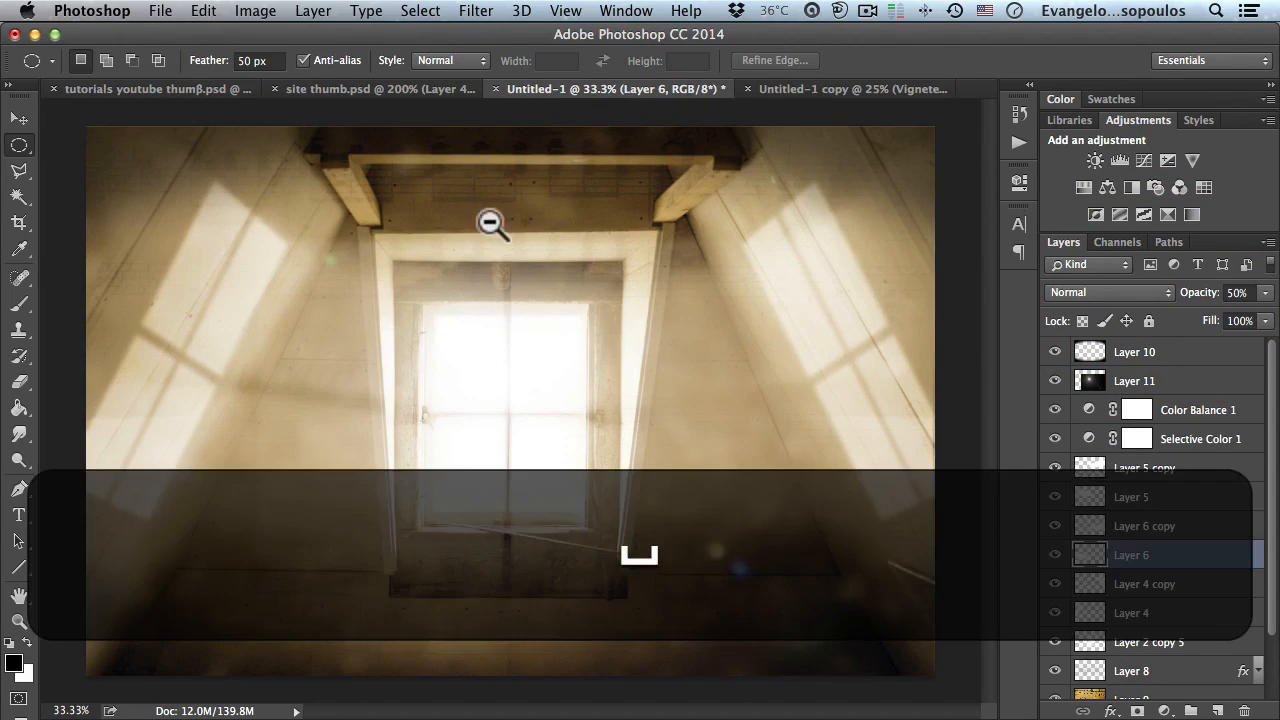
alt+super+click(500, 229)
click(799, 87)
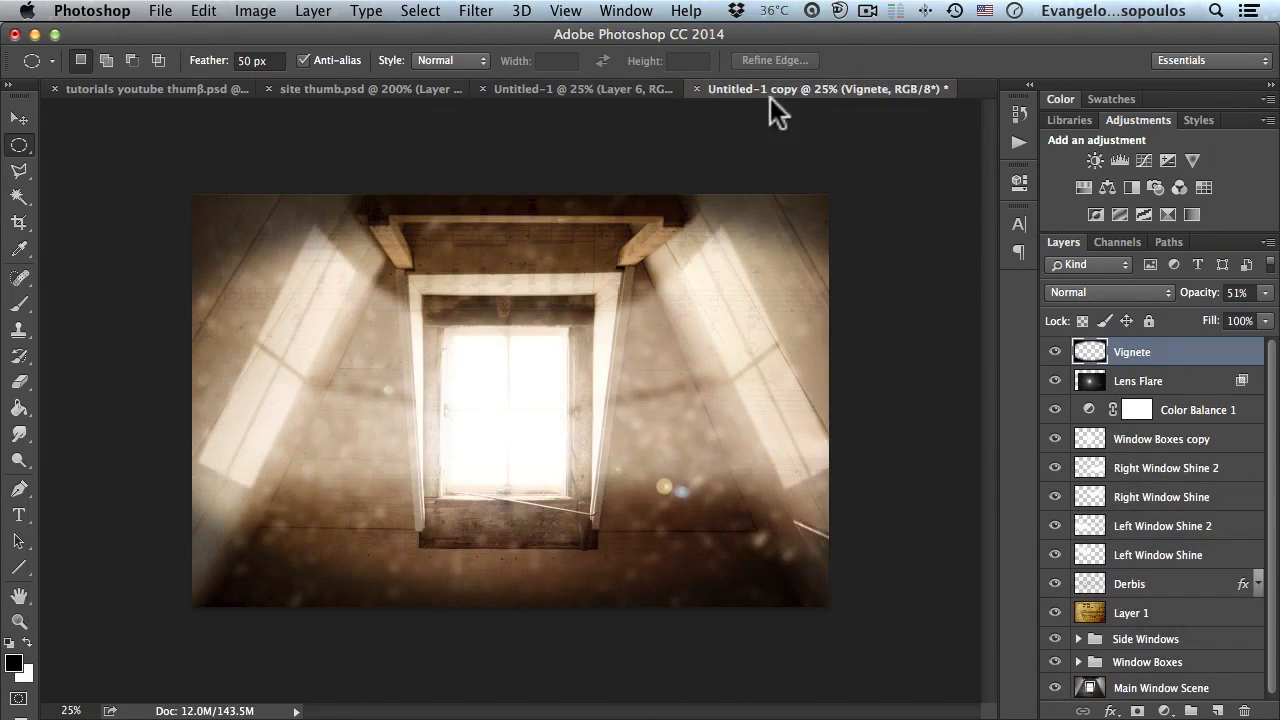
click(603, 86)
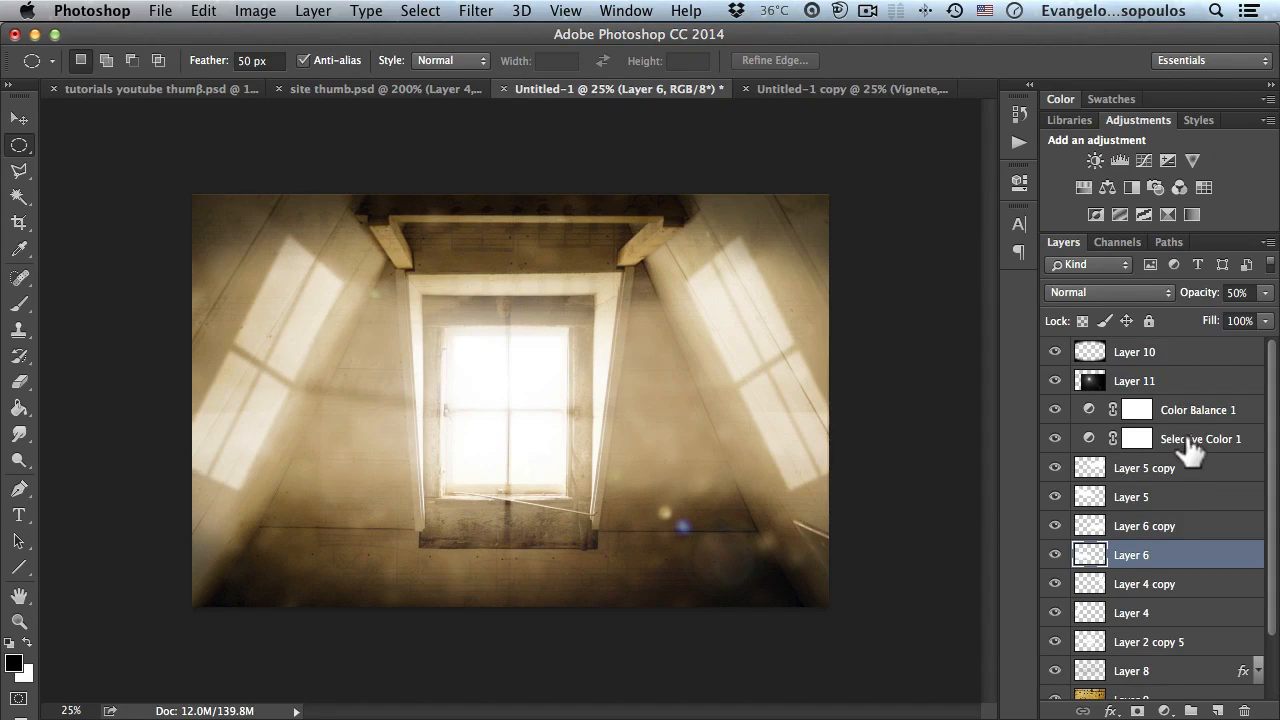
click(836, 86)
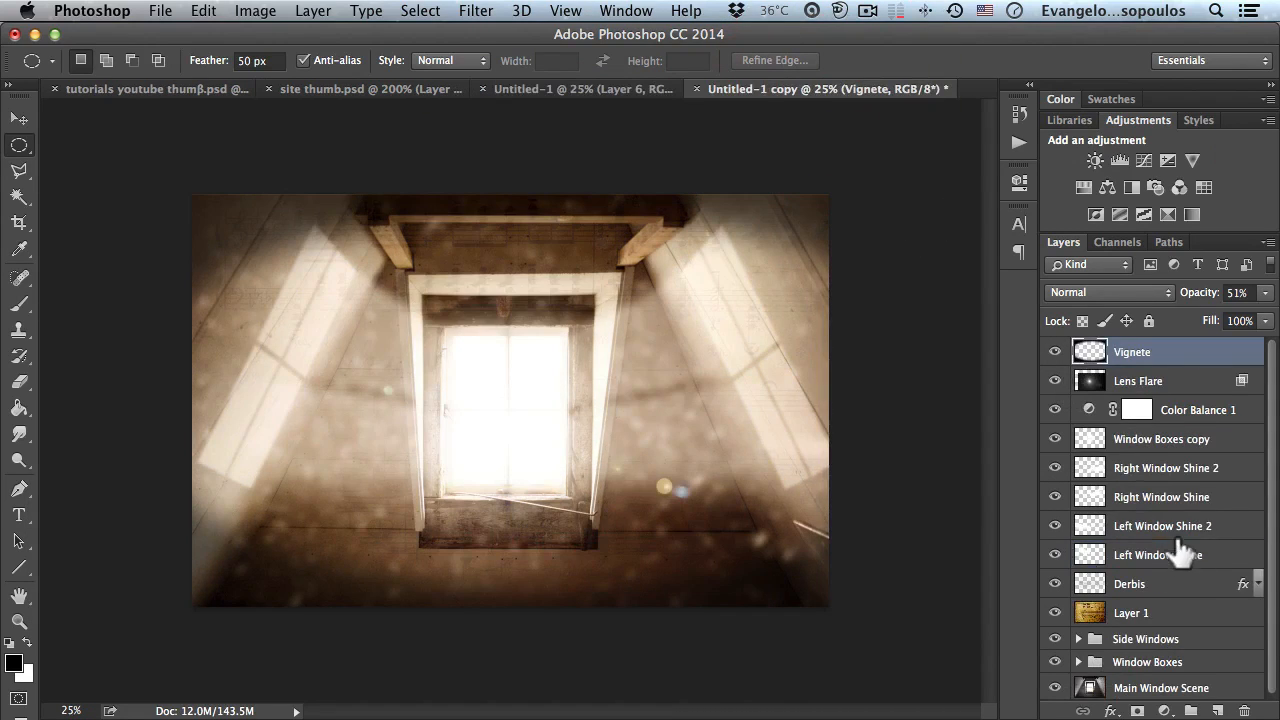
click(1178, 412)
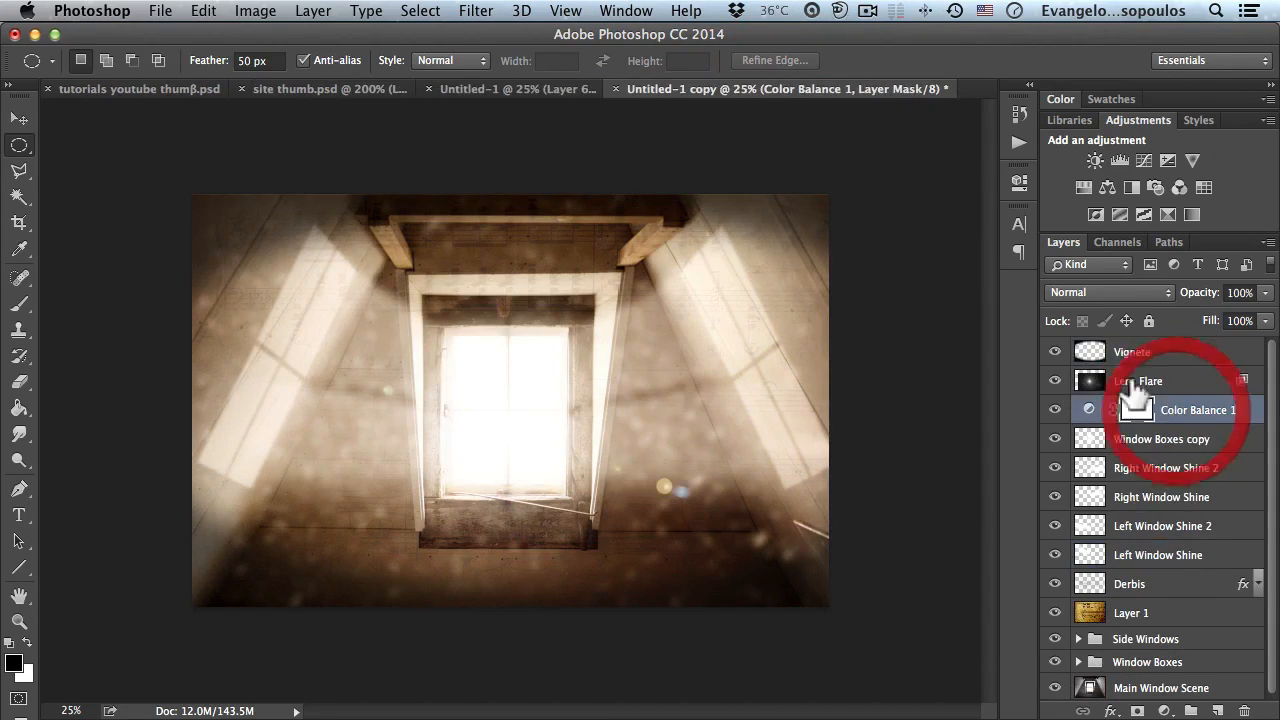
Step: Add a Selective Color adjustment above Color Balance 1 and set Blacks to Cyan +17, Magenta +14, Yellow +24, Black +13
click(1168, 215)
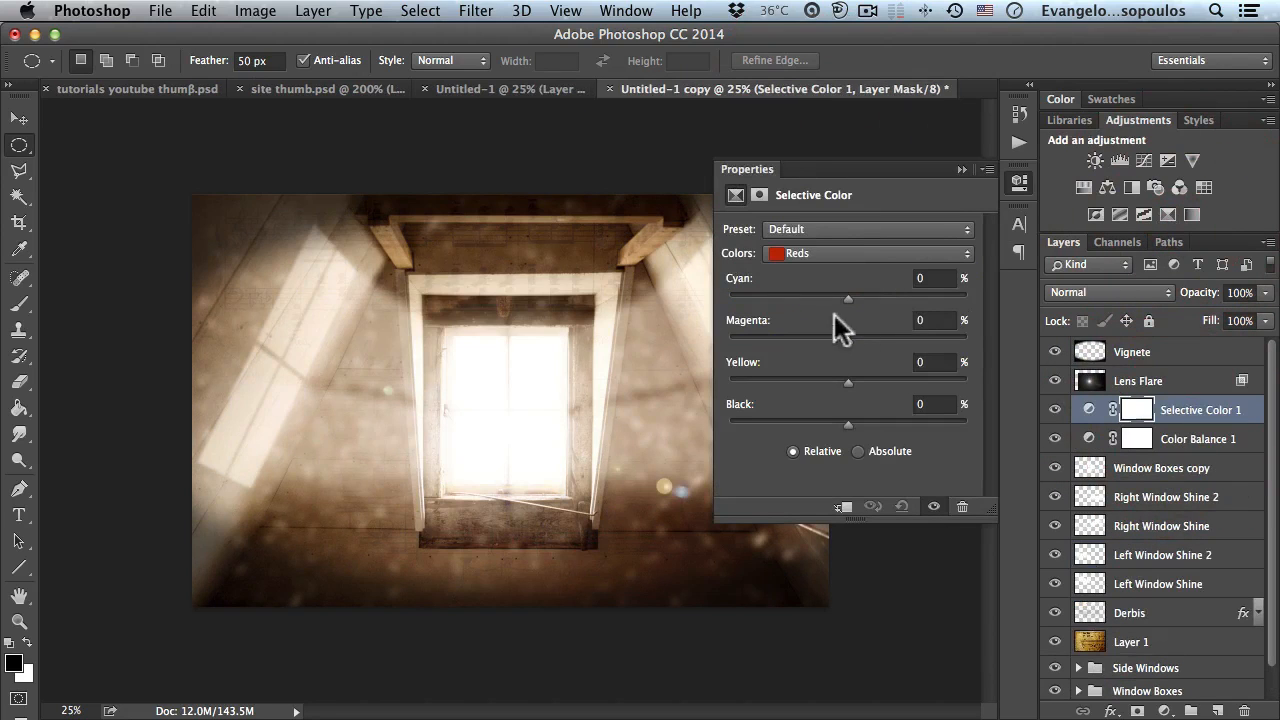
click(830, 253)
click(838, 377)
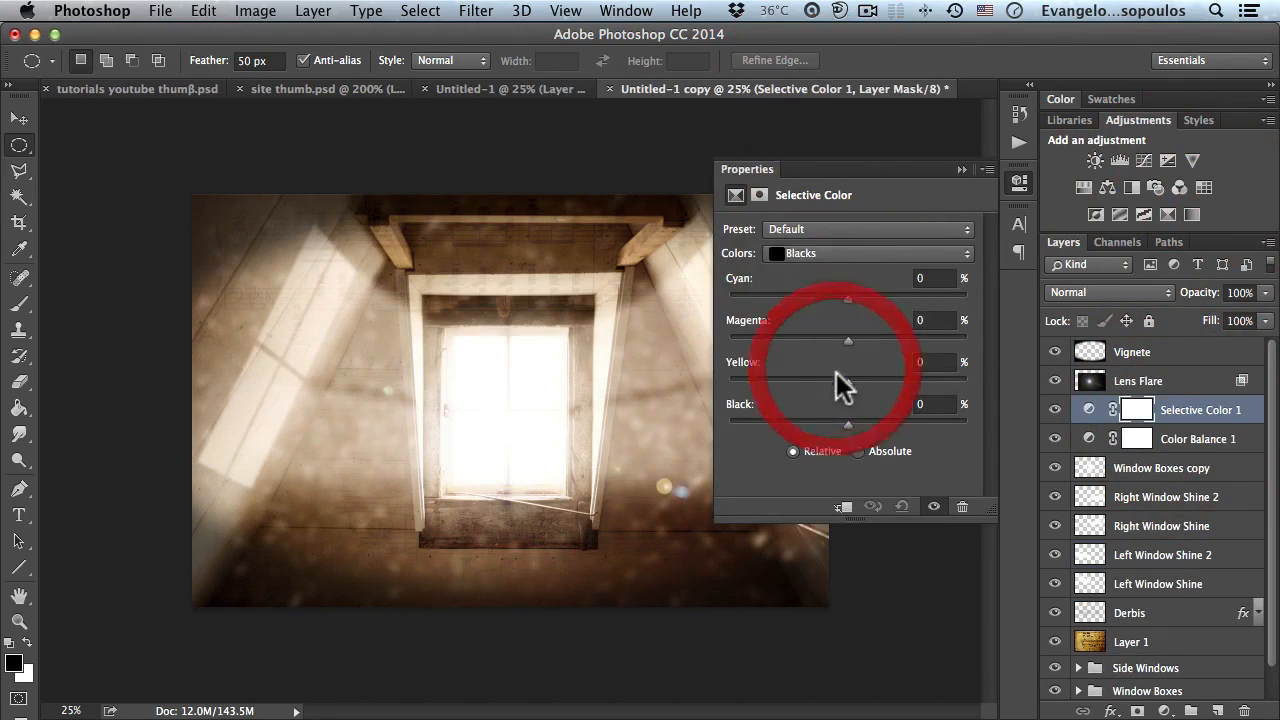
drag(848, 424, 876, 388)
mouse_move(849, 341)
mouse_down()
mouse_move(808, 346)
mouse_move(866, 346)
mouse_up()
mouse_move(848, 299)
mouse_down()
mouse_move(836, 300)
mouse_move(868, 300)
mouse_up()
Step: Adjust the Selective Color Neutrals, with Magenta at +18, Yellow at +20 and Black at -20
click(841, 253)
click(840, 240)
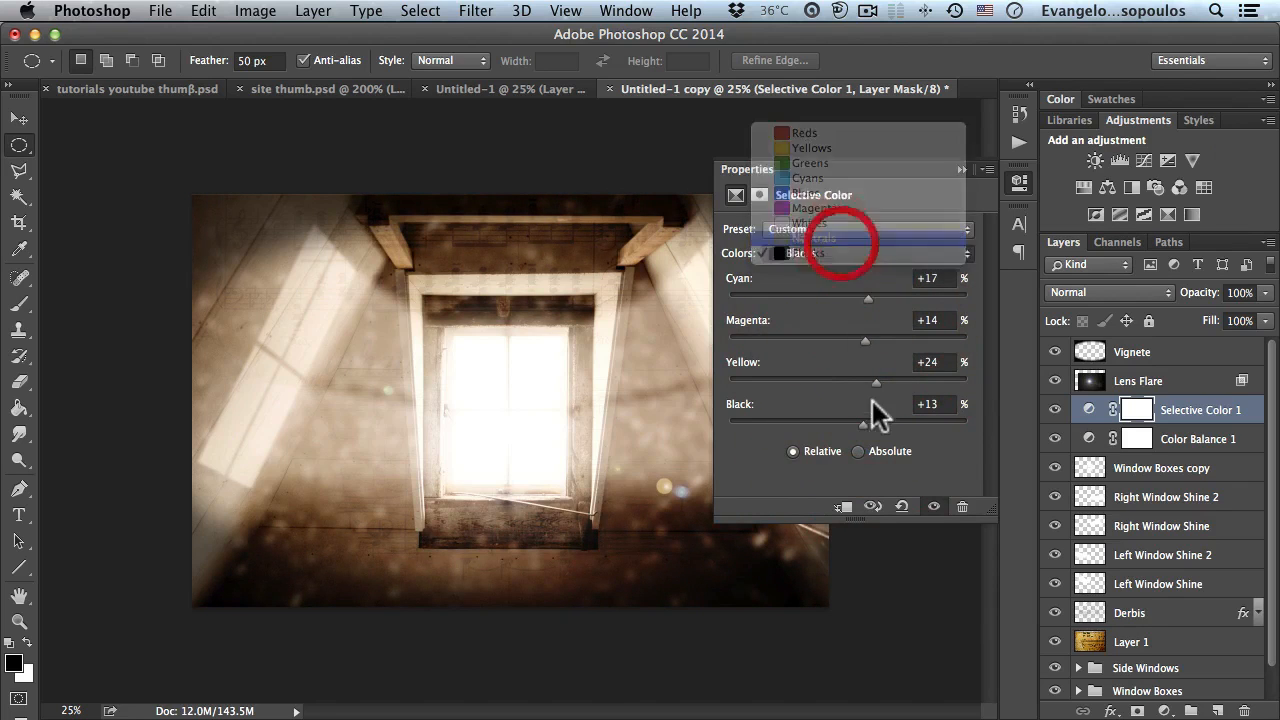
drag(854, 421, 843, 306)
Step: Set the Selective Color Whites to Cyan -12, Magenta +16, Yellow +8 and Black +21
click(848, 253)
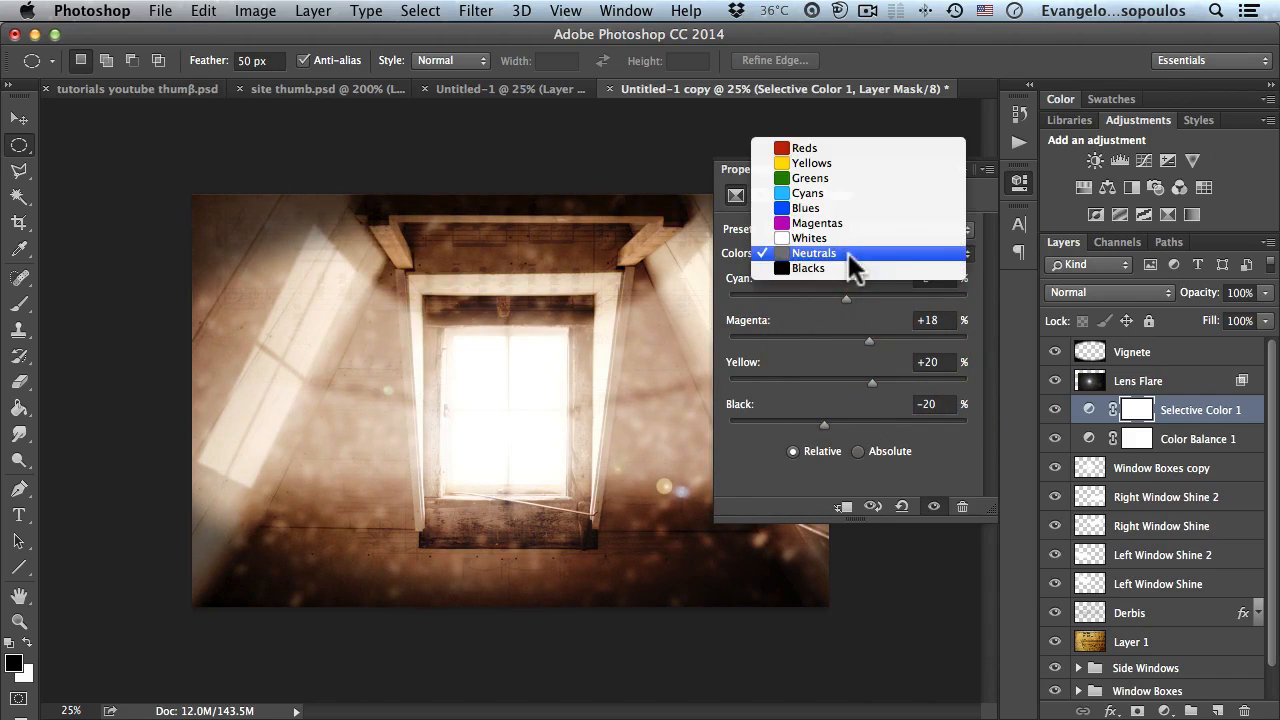
click(843, 237)
drag(846, 422, 867, 341)
mouse_move(846, 295)
mouse_down()
mouse_move(803, 296)
mouse_move(878, 302)
mouse_move(833, 294)
mouse_up()
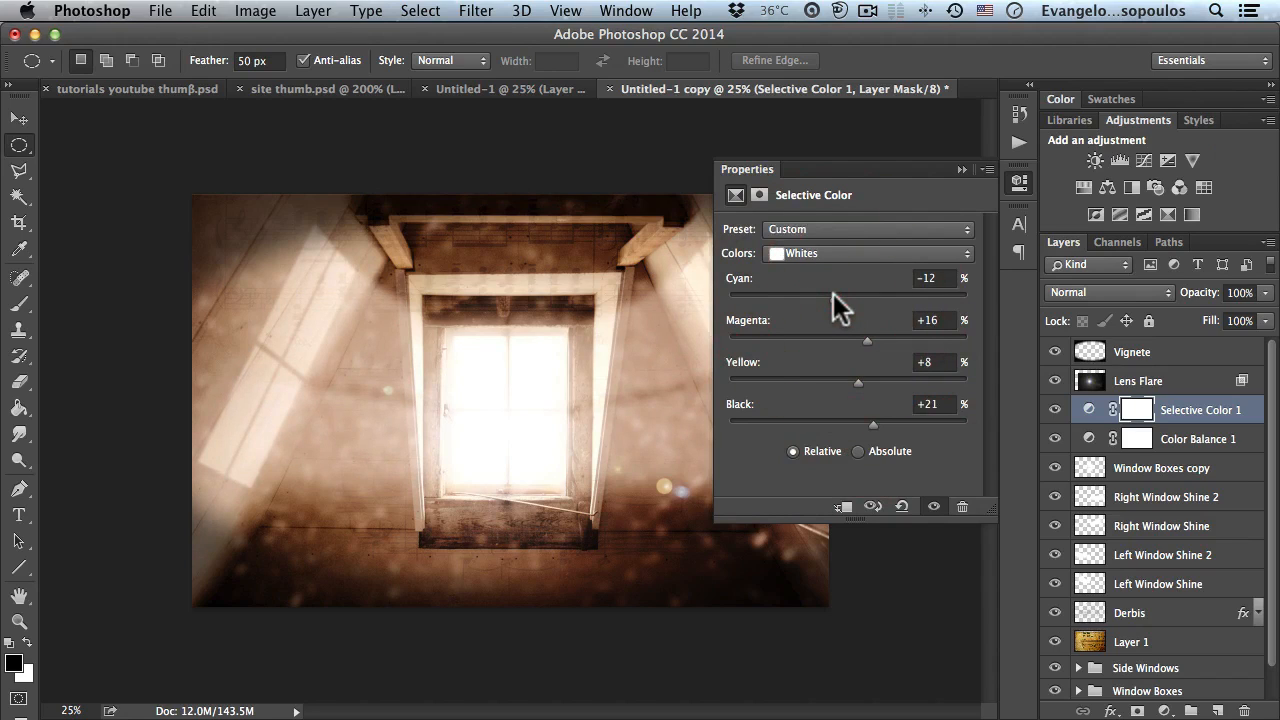
Step: Set the Selective Color Reds to Cyan +35, Magenta +33, Yellow +36 and Black -40, and close the adjustment's settings
click(858, 253)
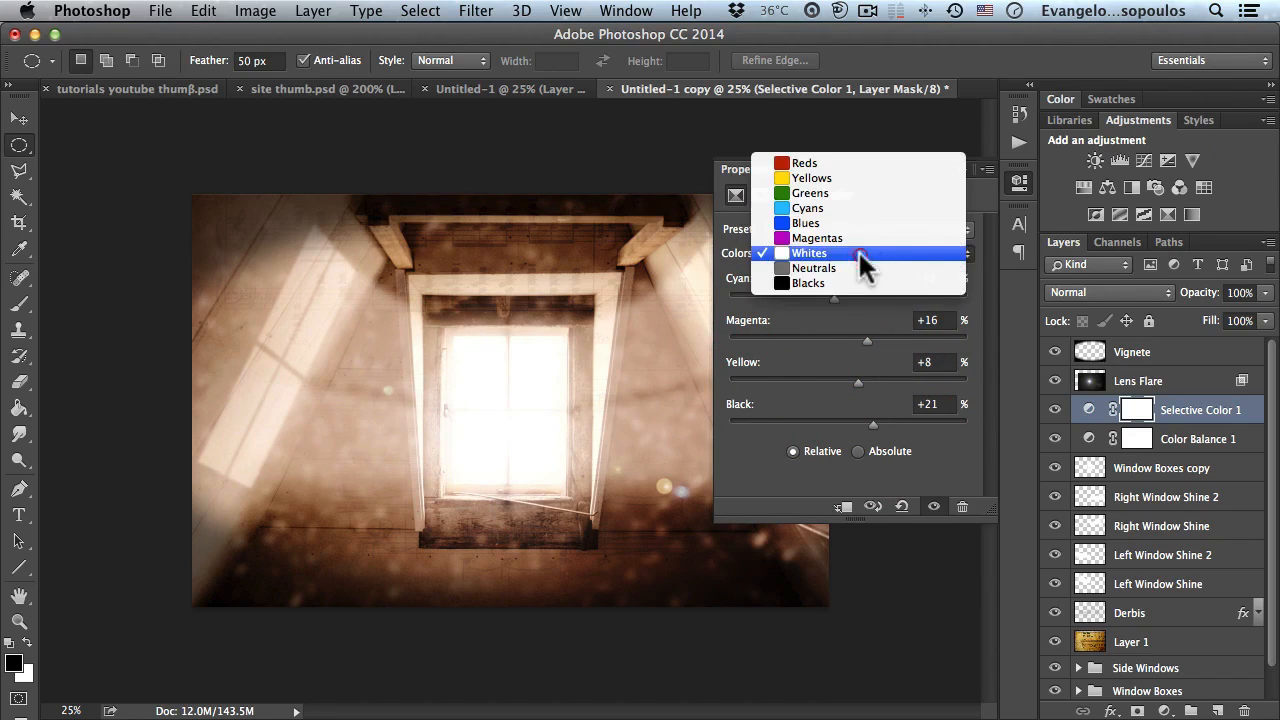
click(826, 162)
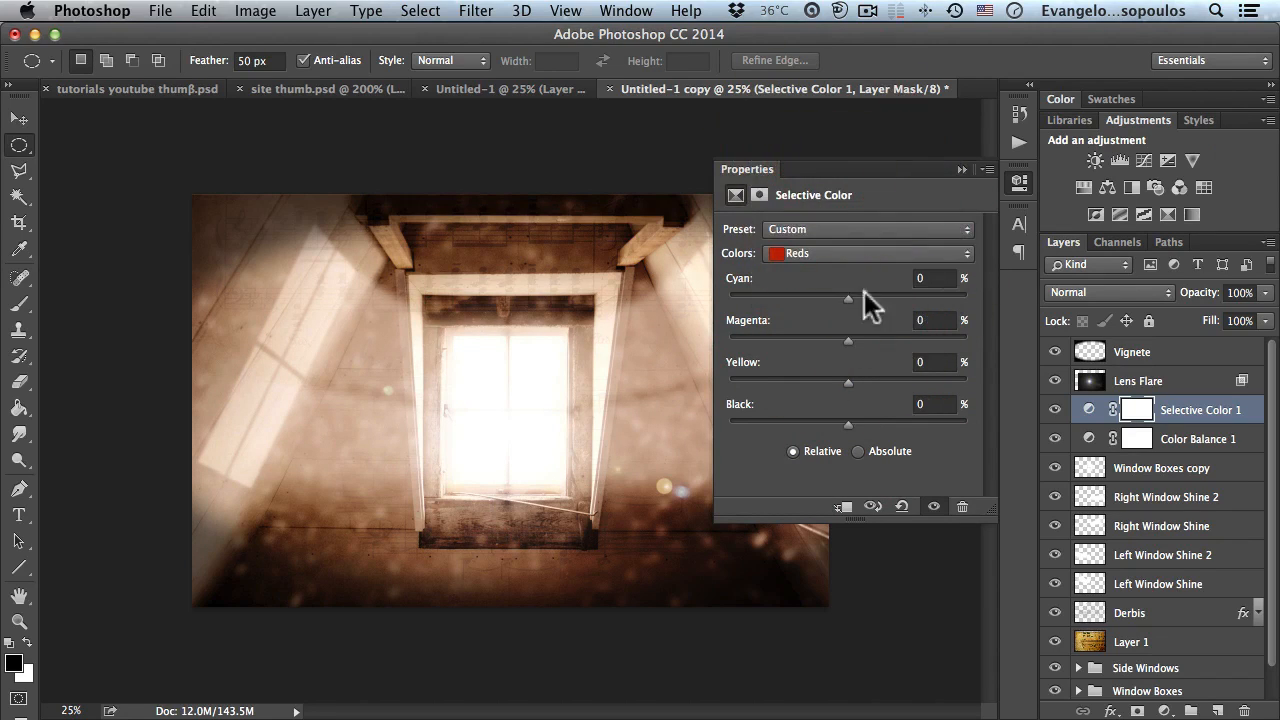
drag(848, 424, 890, 383)
drag(848, 338, 886, 337)
drag(848, 297, 815, 305)
drag(893, 305, 893, 305)
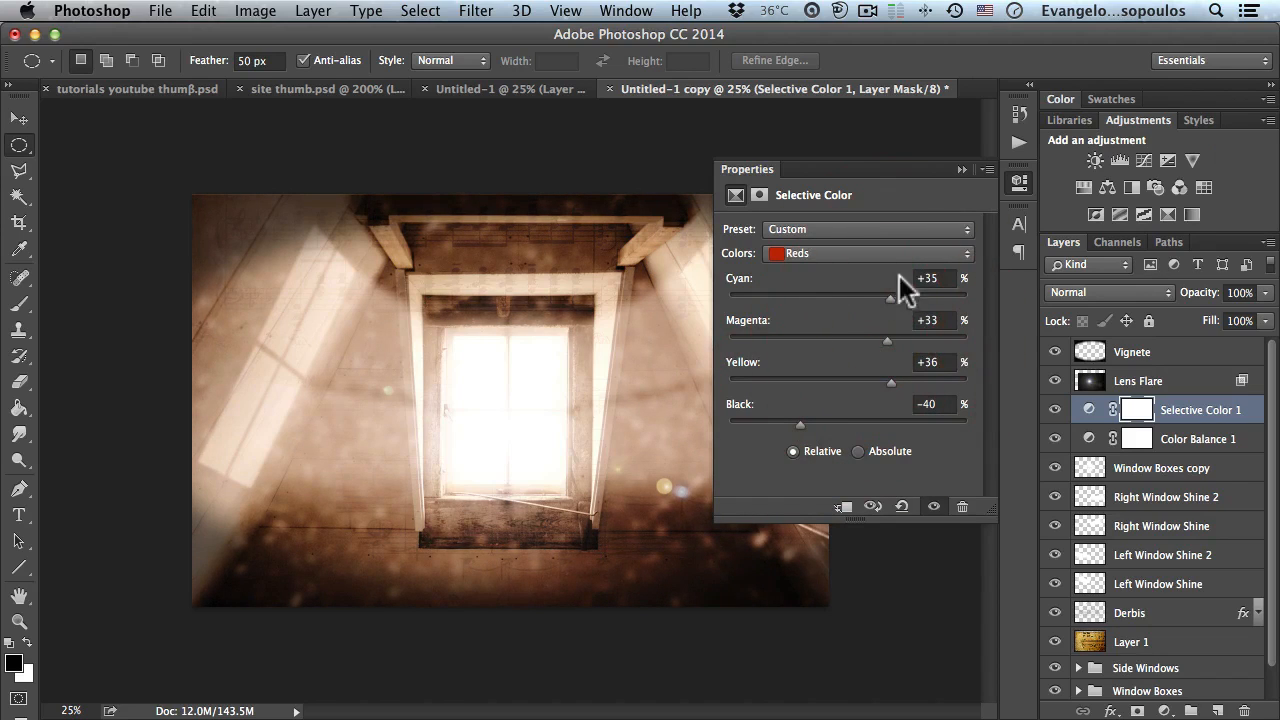
click(1017, 188)
Step: Try Selective Color 1 below Color Balance 1, compare the result with Main Window Scene alone, and restore the original layer order
click(1197, 415)
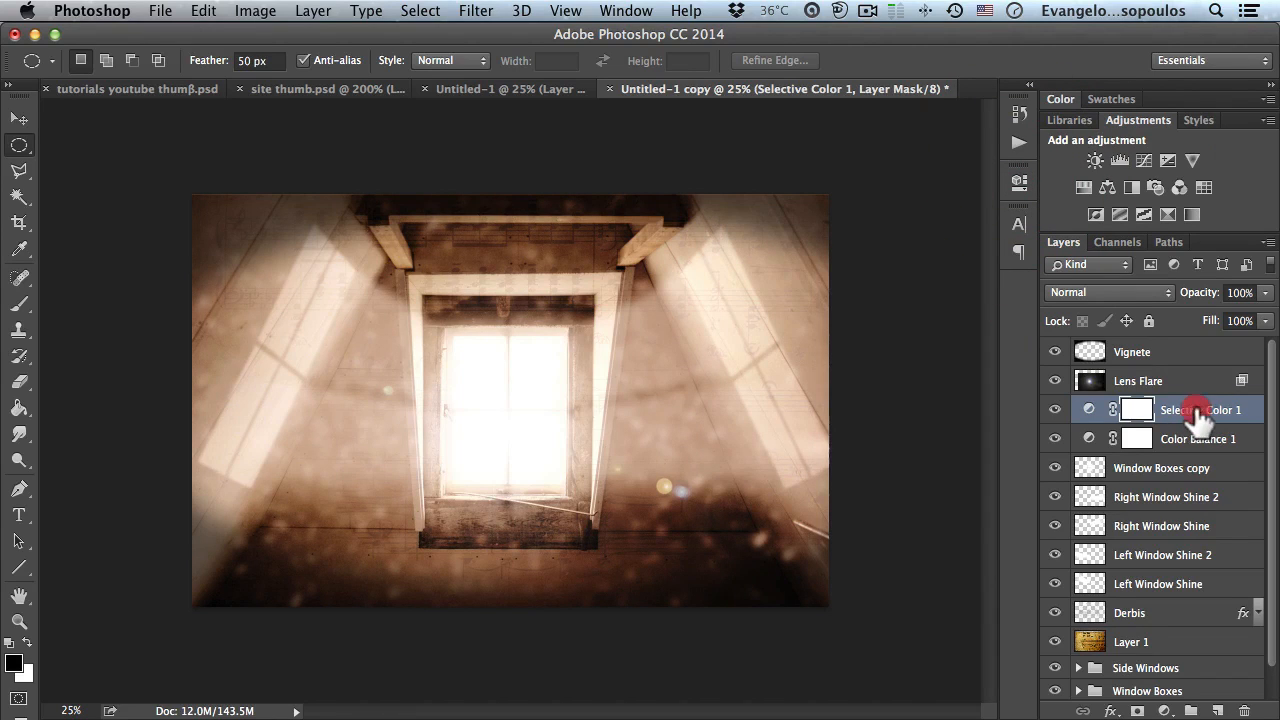
drag(1197, 415, 1180, 462)
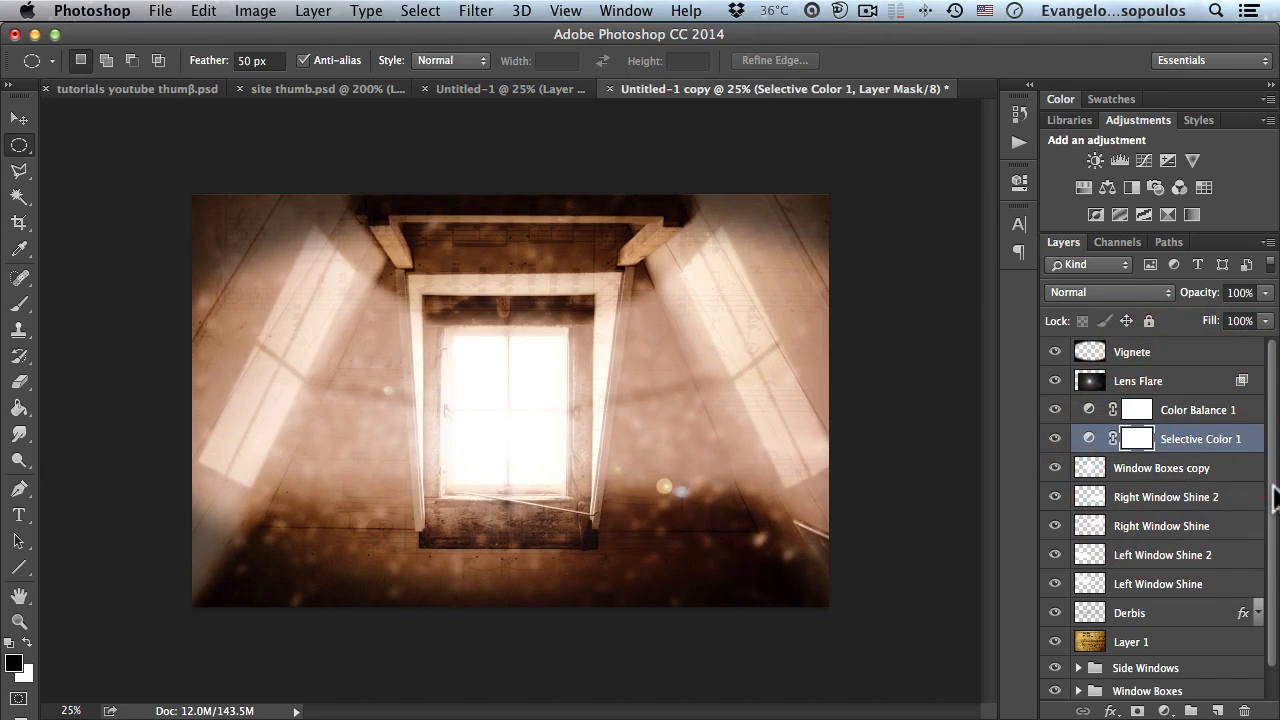
drag(1275, 500, 1271, 523)
alt+click(1055, 685)
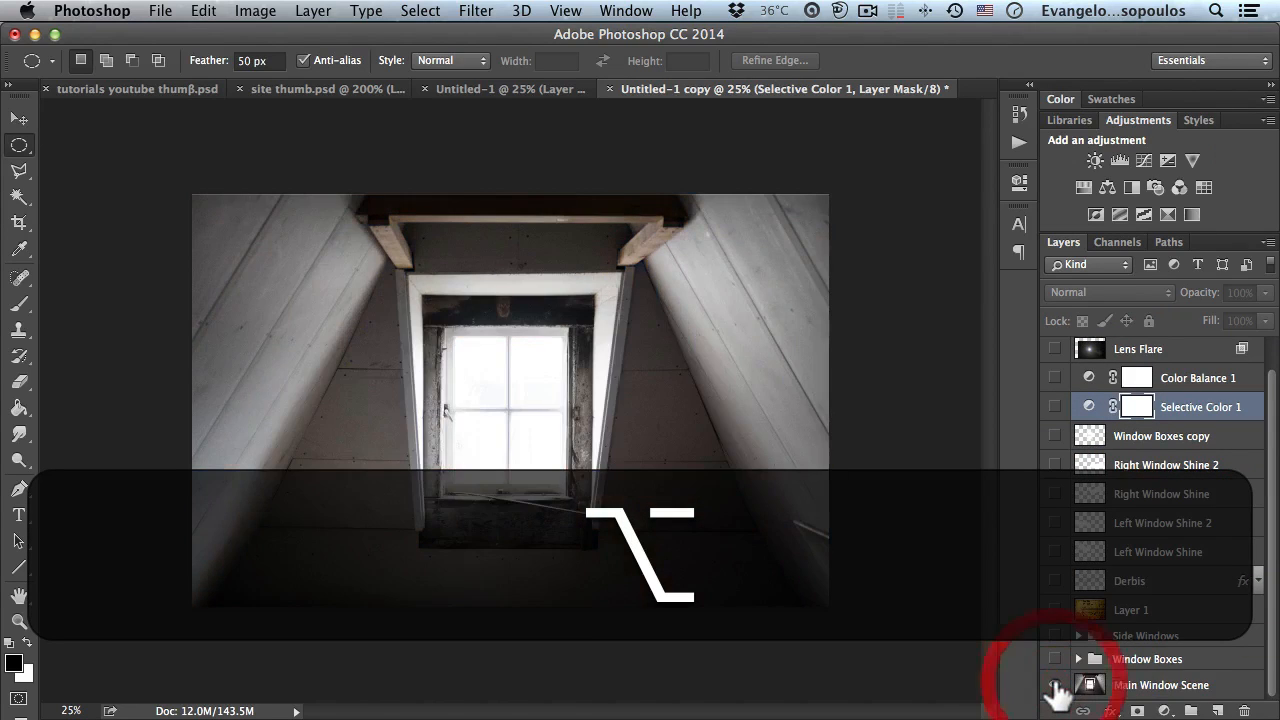
alt+click(1055, 685)
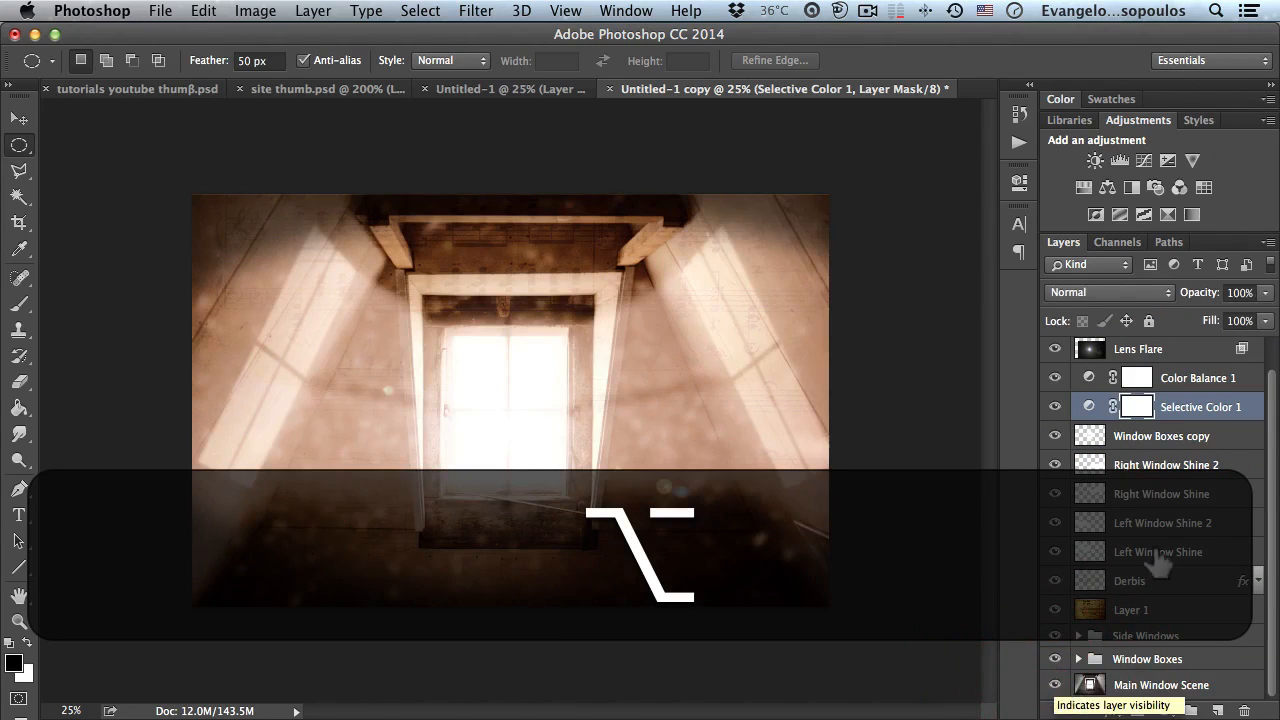
drag(1168, 410, 1171, 368)
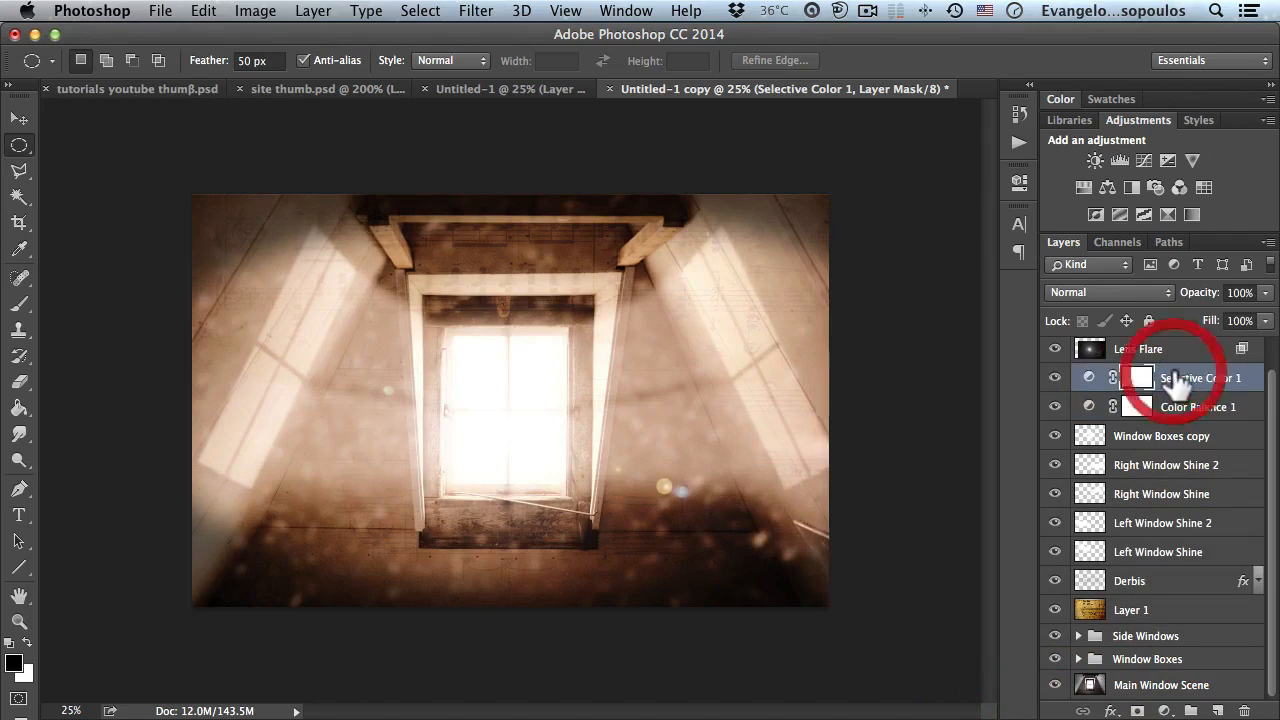
Step: Reduce the opacity of Left Window Shine 2 to 32% and of Right Window Shine 2 to 29%
click(1135, 580)
click(1135, 552)
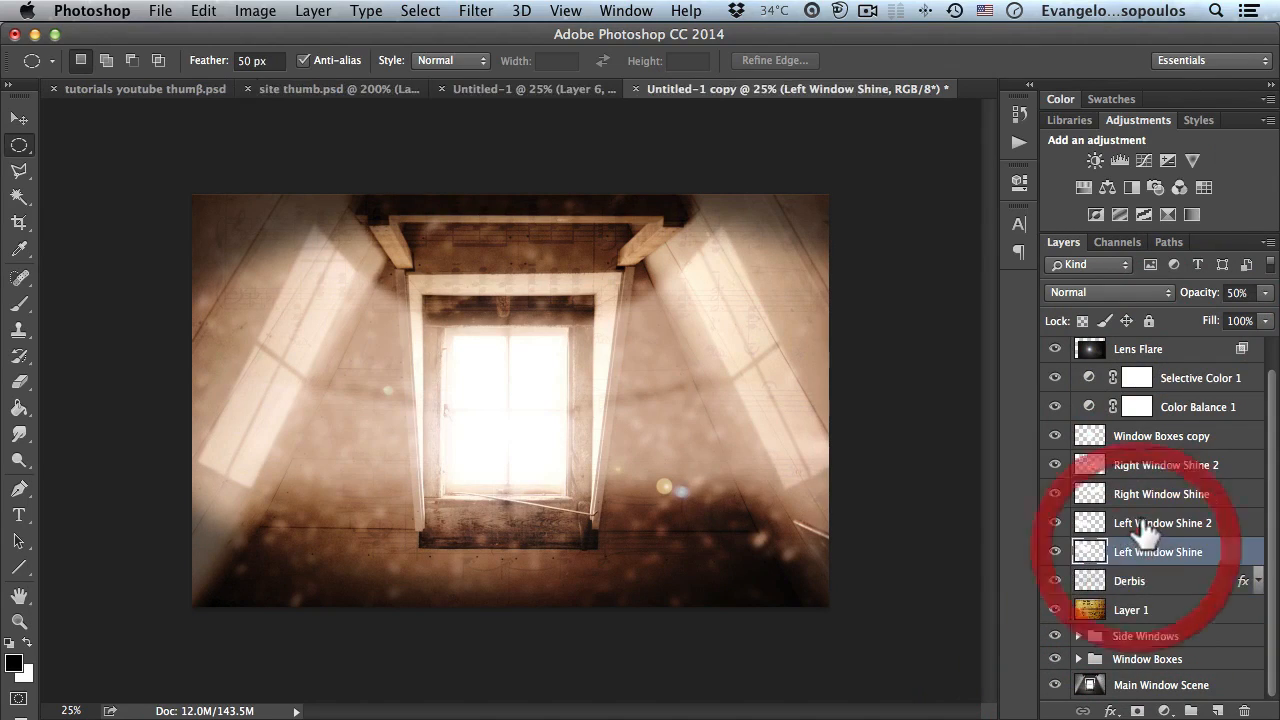
click(1103, 526)
click(1055, 523)
click(1055, 523)
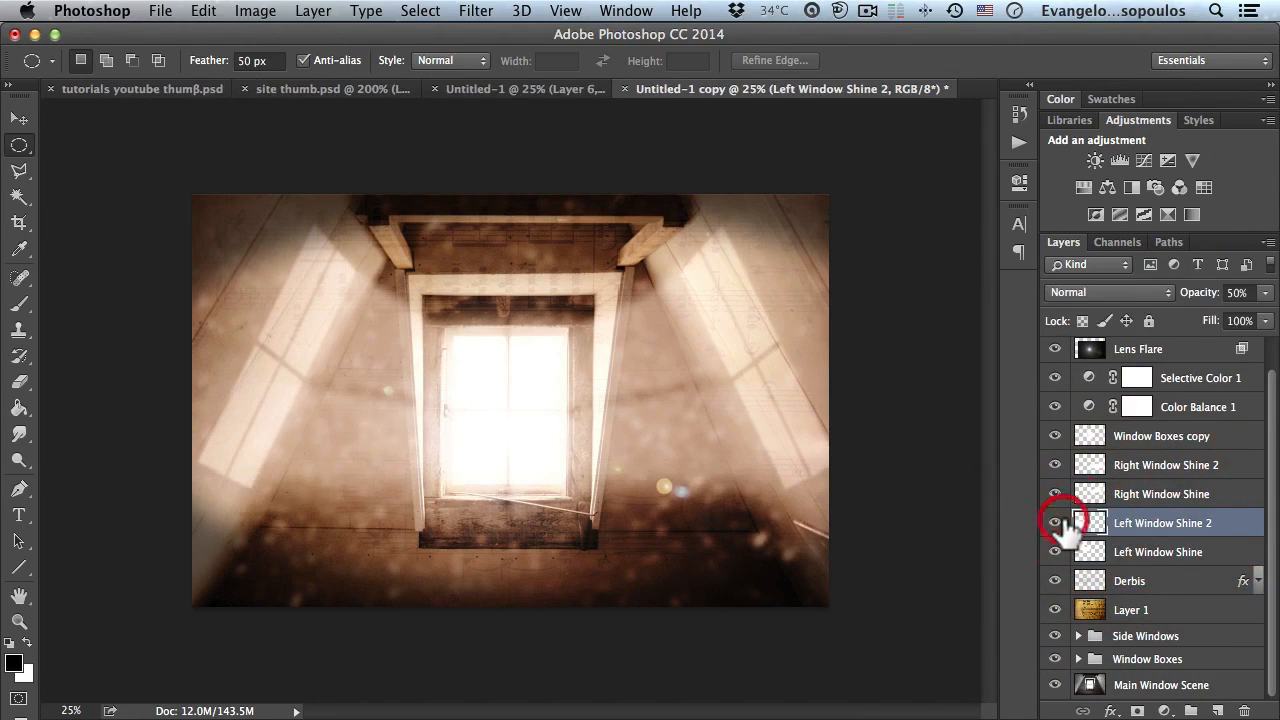
mouse_move(1195, 293)
mouse_down()
mouse_move(1168, 300)
mouse_move(1208, 308)
mouse_up()
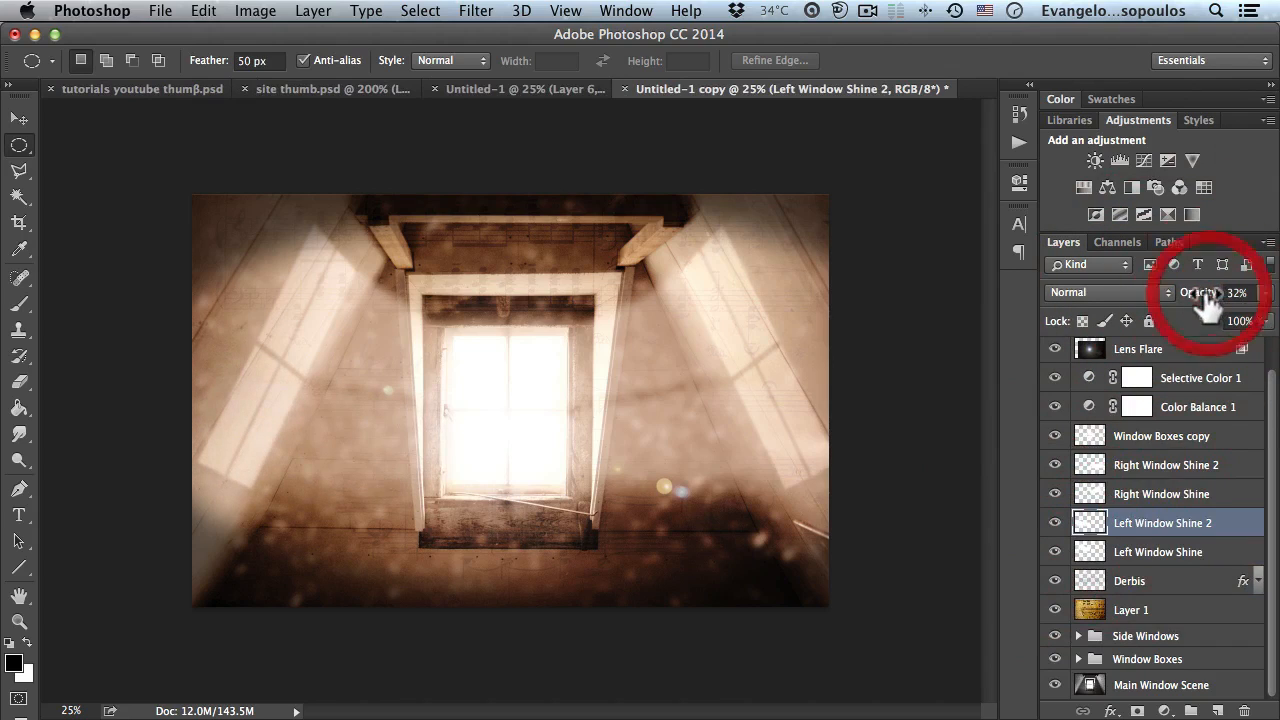
click(1155, 466)
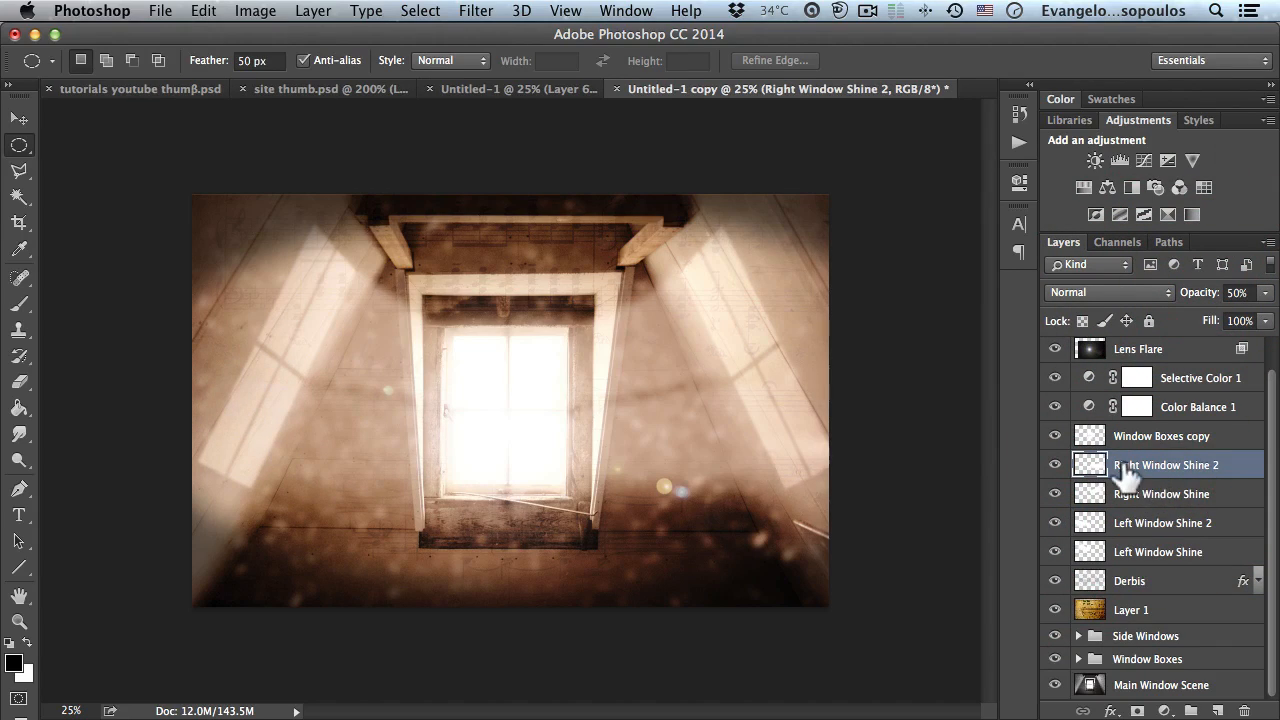
drag(1199, 293, 1184, 293)
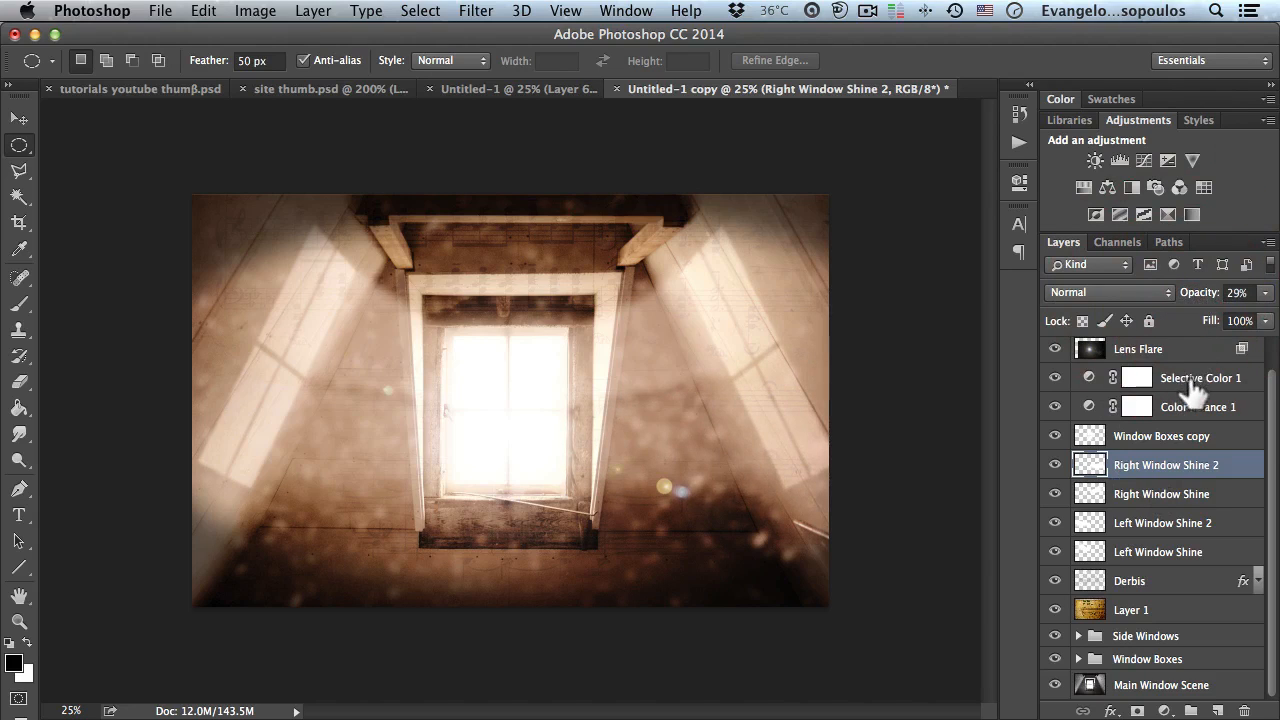
Step: Move Selective Color 1 and Color Balance 1 together above the Vignete layer, to the top of the layer stack
drag(1272, 420, 1274, 380)
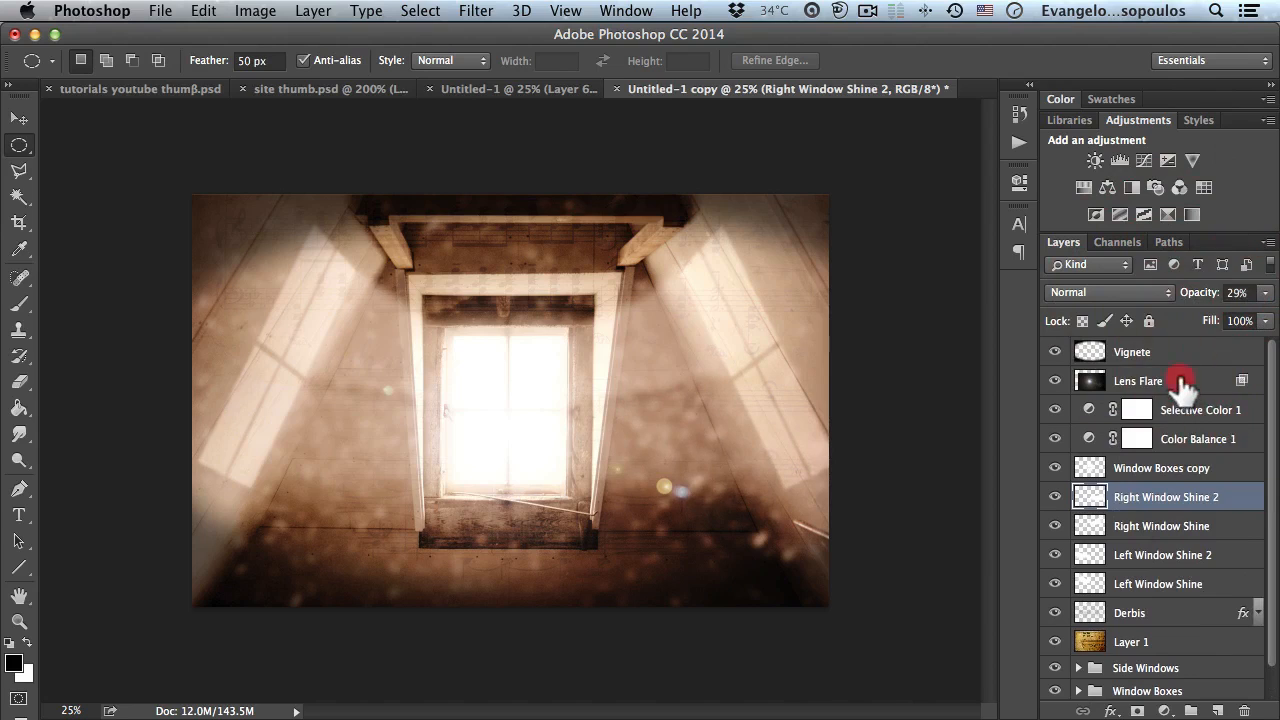
click(1178, 386)
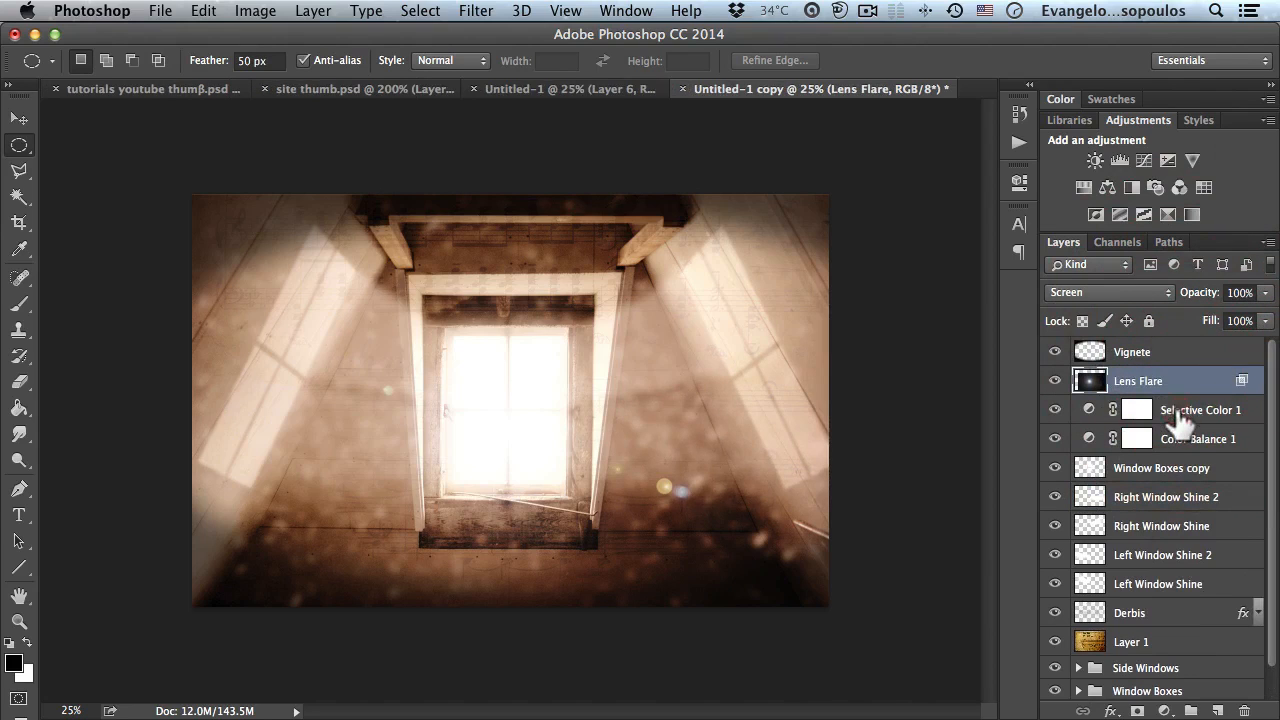
click(1172, 410)
shift+click(1178, 432)
drag(1178, 425, 1176, 348)
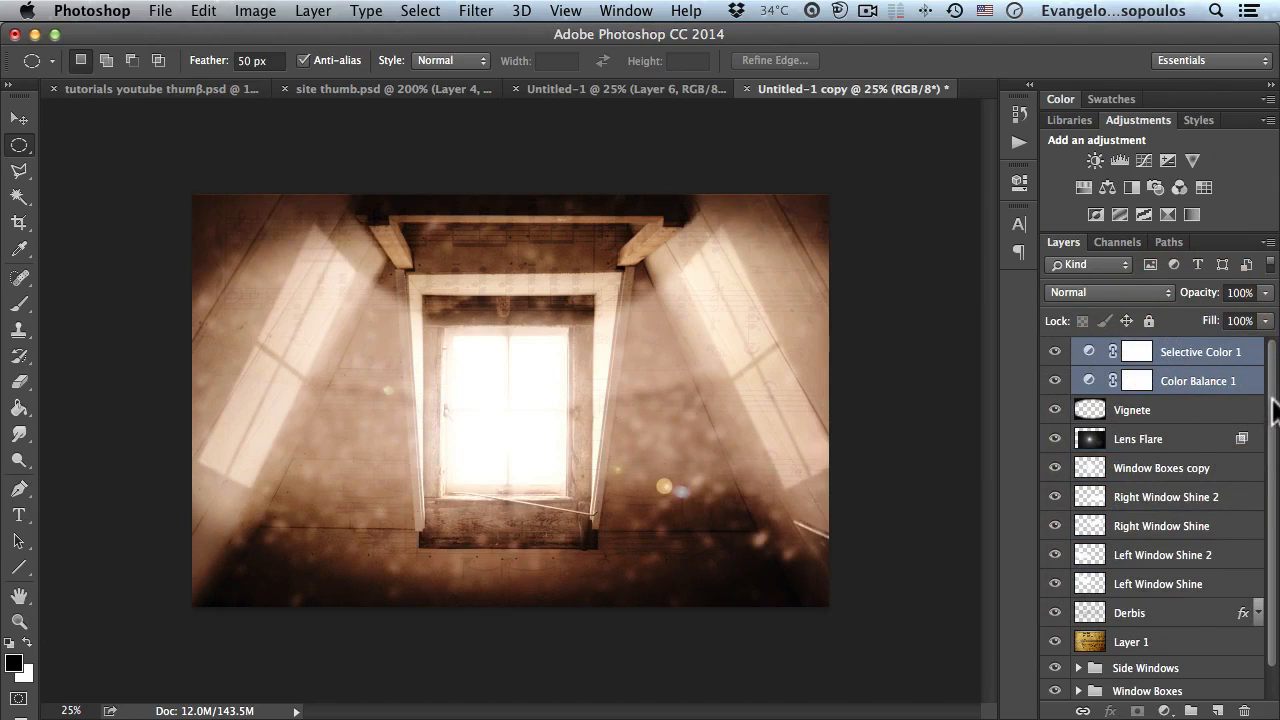
Step: Reduce the opacity of the Derbis layer to 69%
scroll(1268, 424, down, 1)
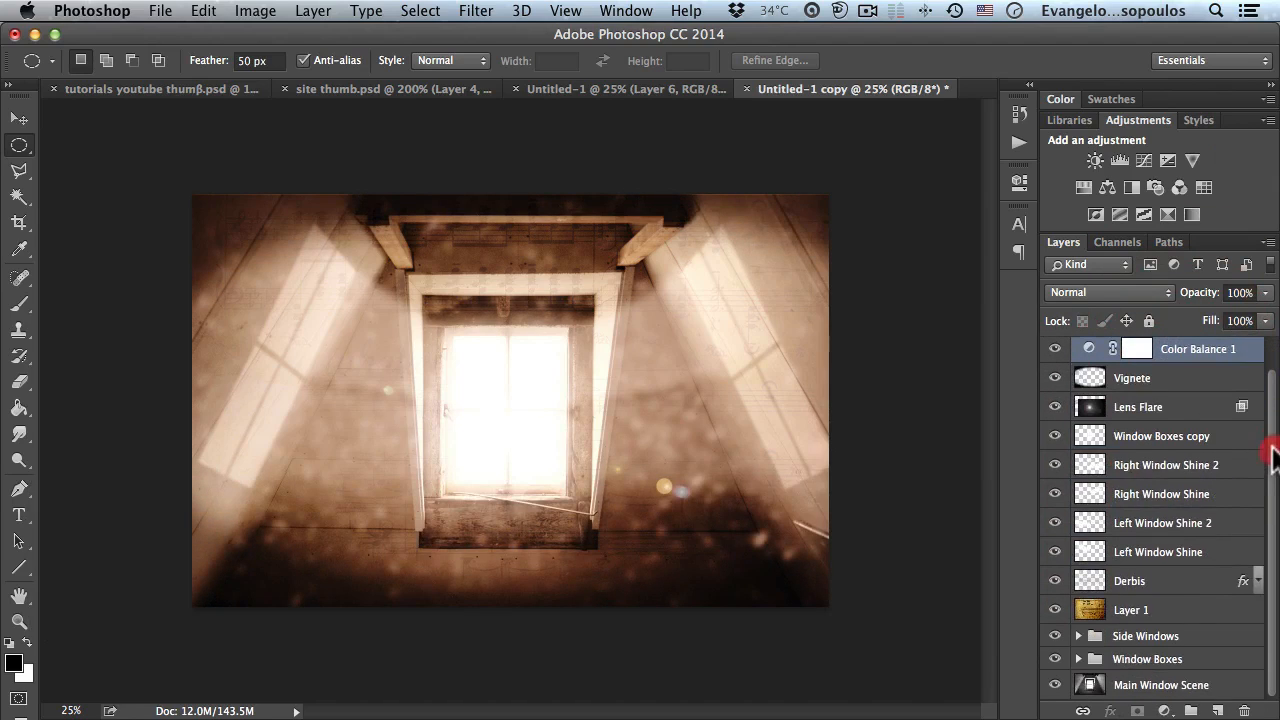
click(1130, 583)
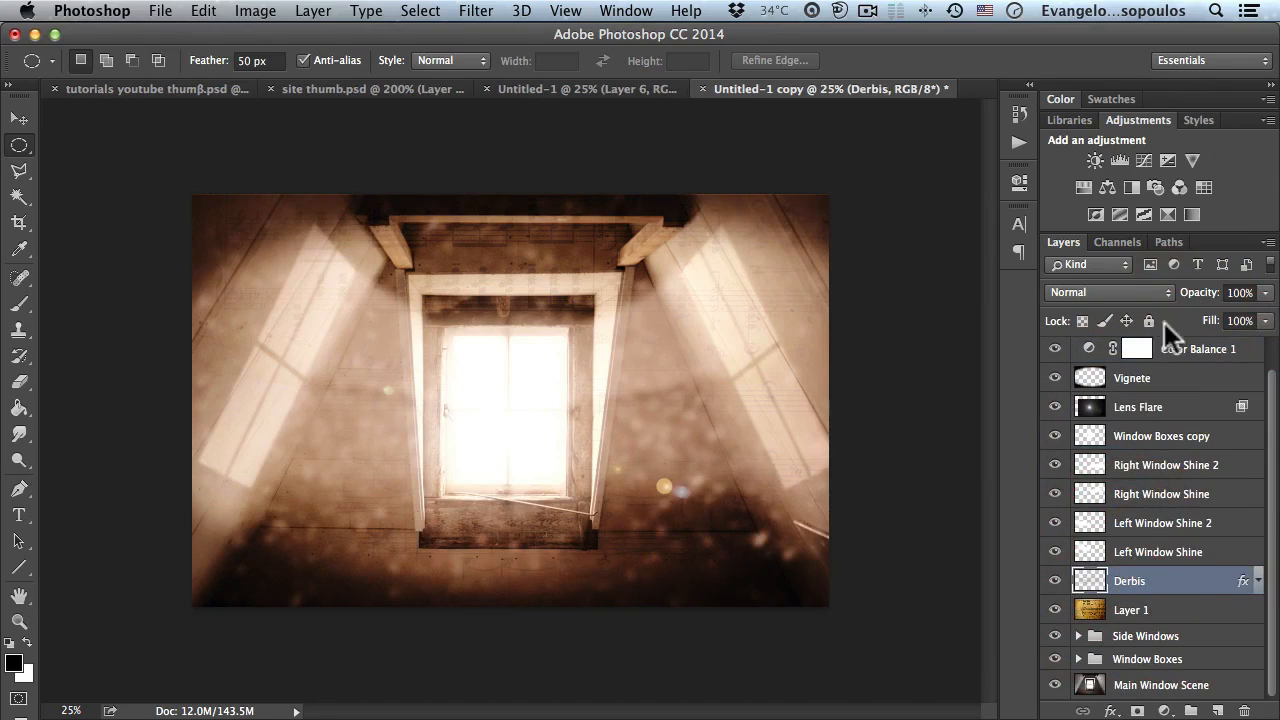
drag(1195, 295, 1167, 301)
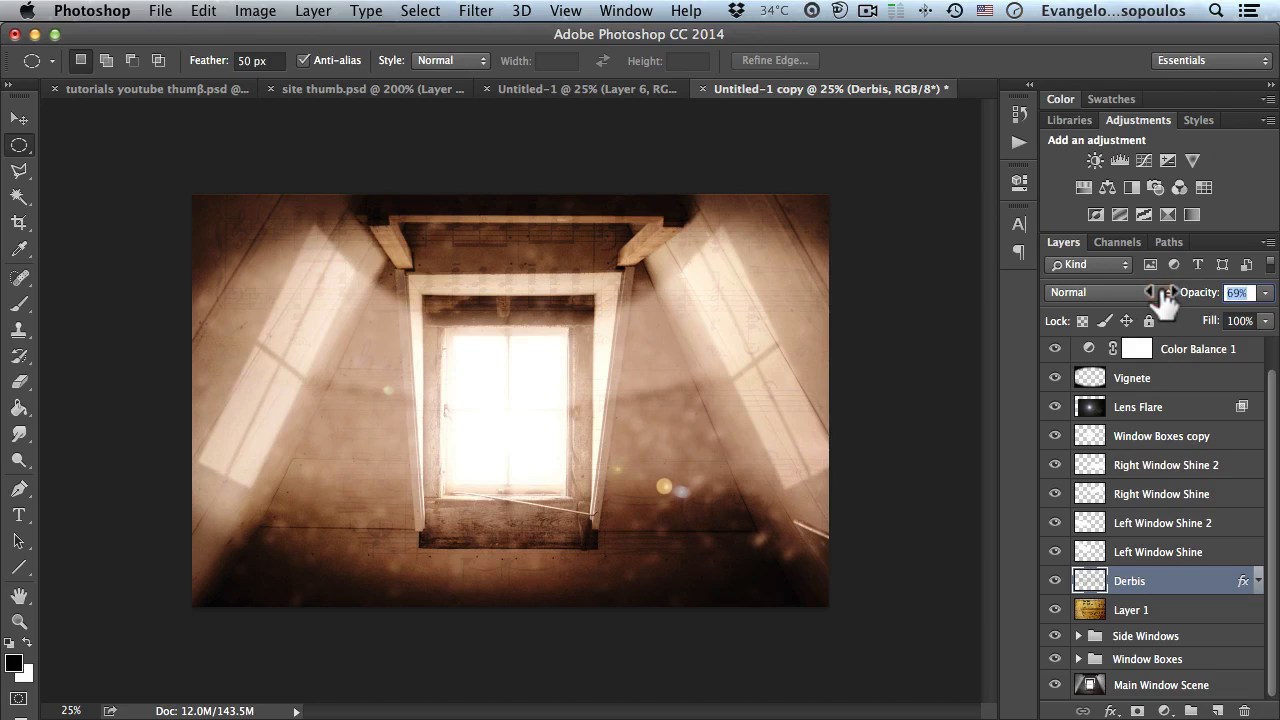
Step: Try a lower opacity on the Left Window Shine layer and undo the change
click(1155, 560)
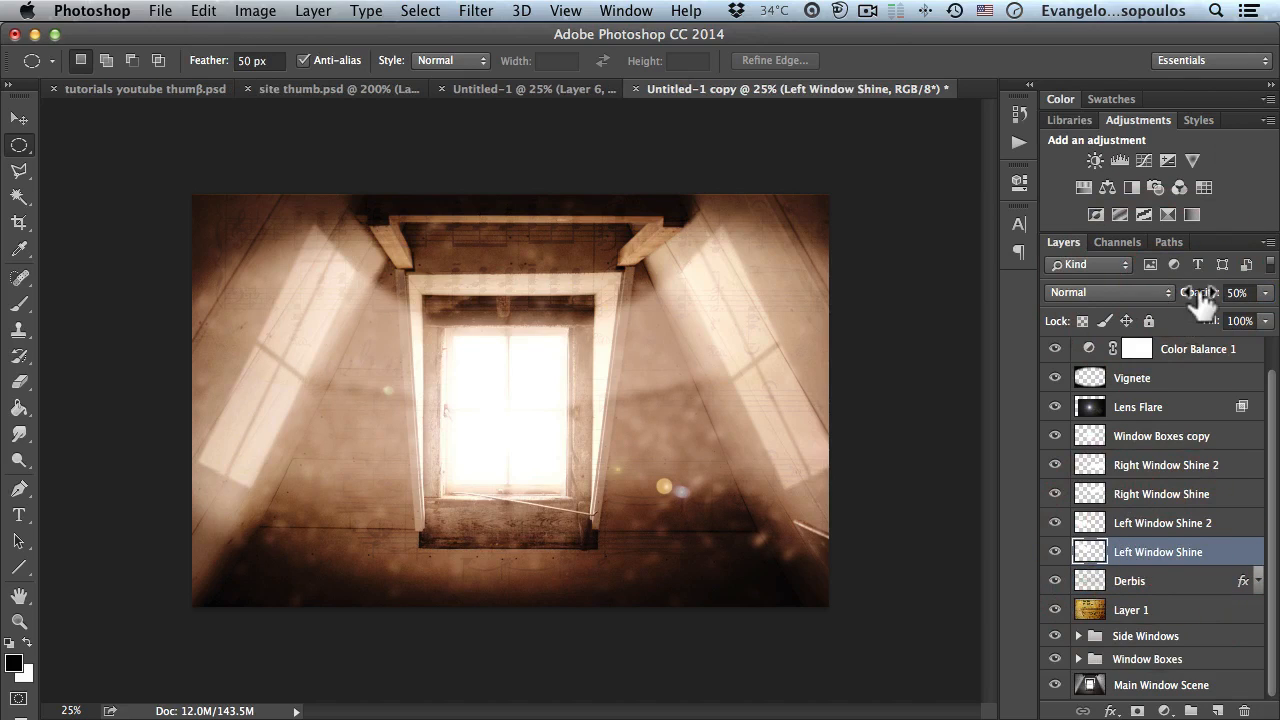
drag(1203, 297, 1183, 298)
key(super+z)
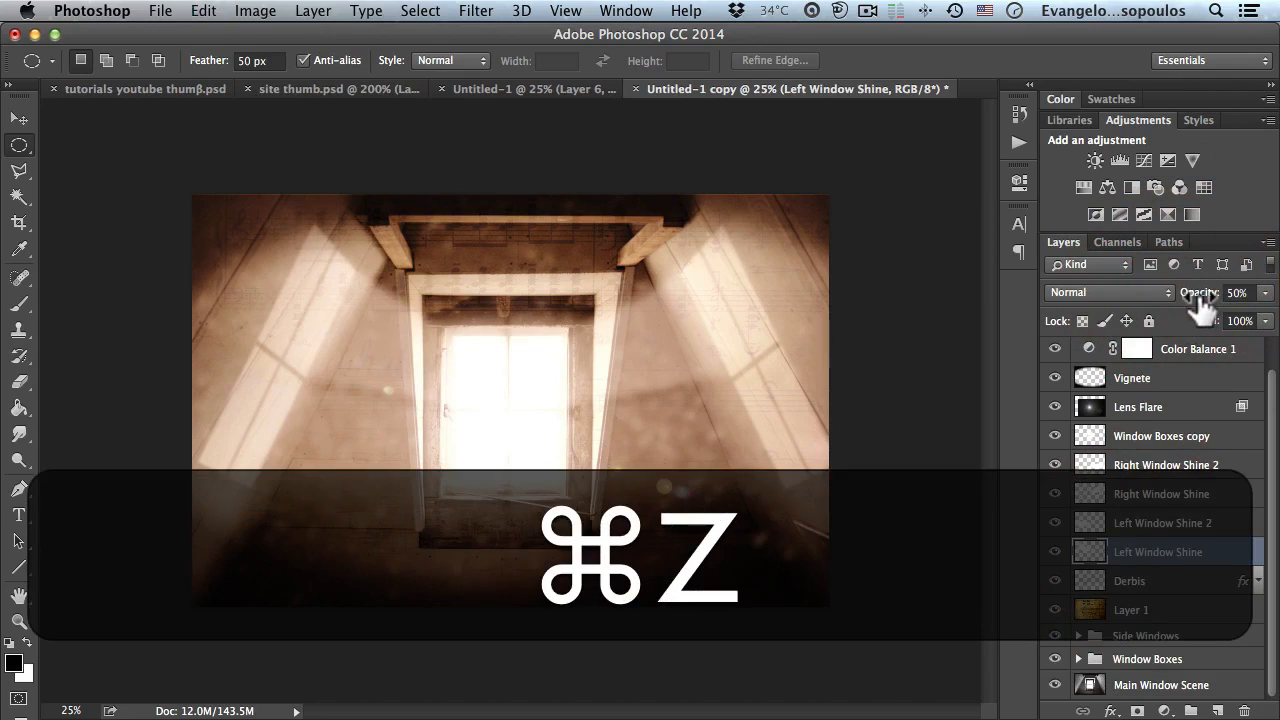
Step: In the Side Windows group, lower the opacity of Window on the wall copy and set Window on the wall to 40%, then collapse the group
click(1140, 640)
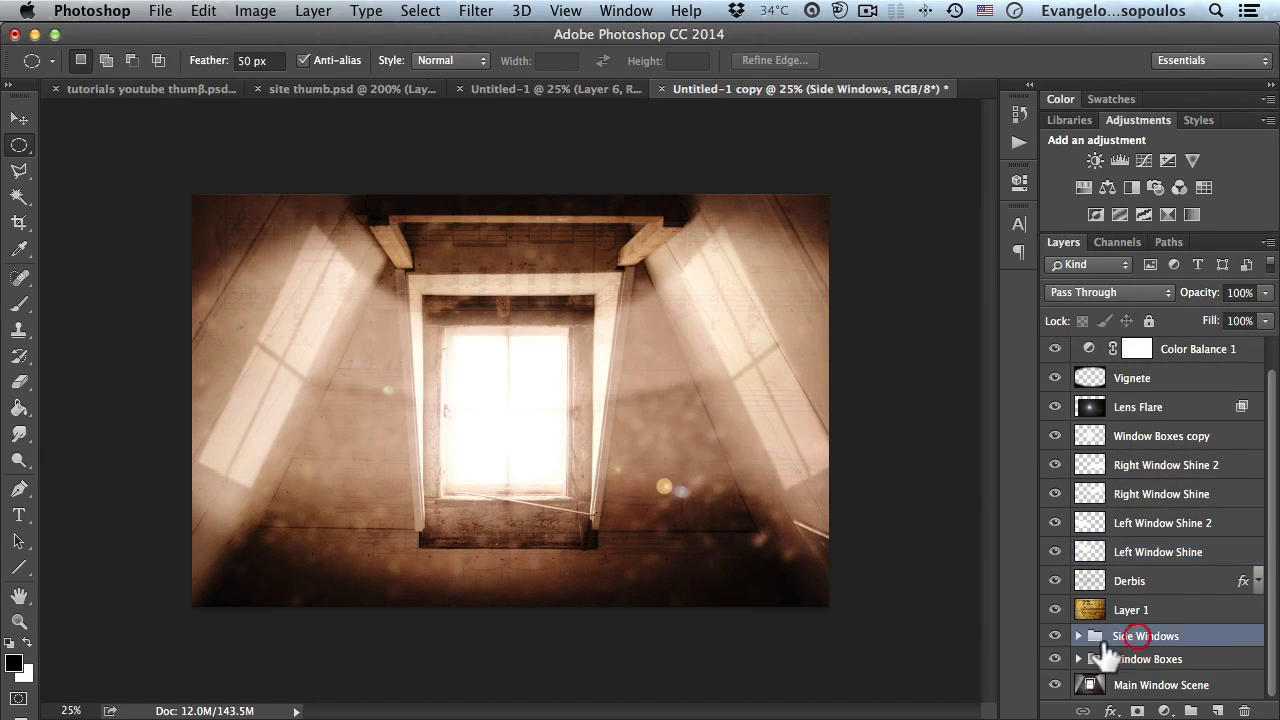
click(1078, 636)
drag(1274, 548, 1274, 580)
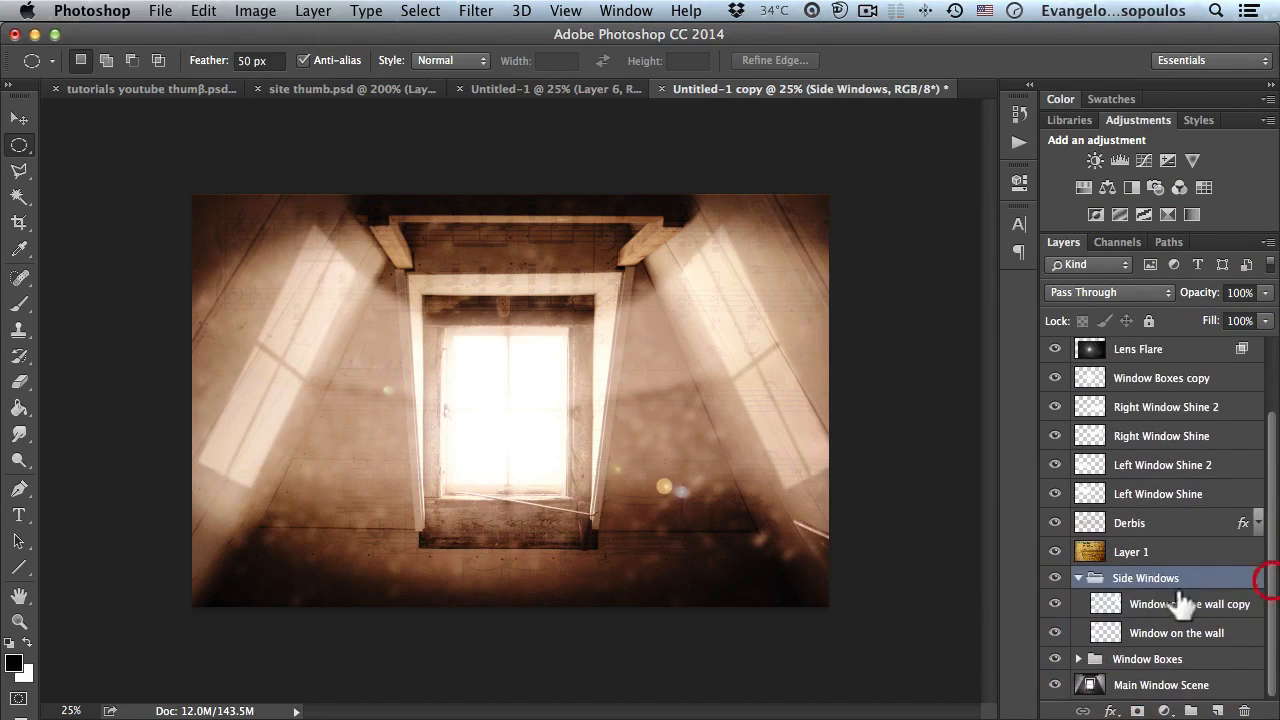
click(1180, 603)
mouse_move(1200, 292)
mouse_down()
mouse_move(1172, 294)
mouse_move(1190, 302)
mouse_up()
click(1197, 640)
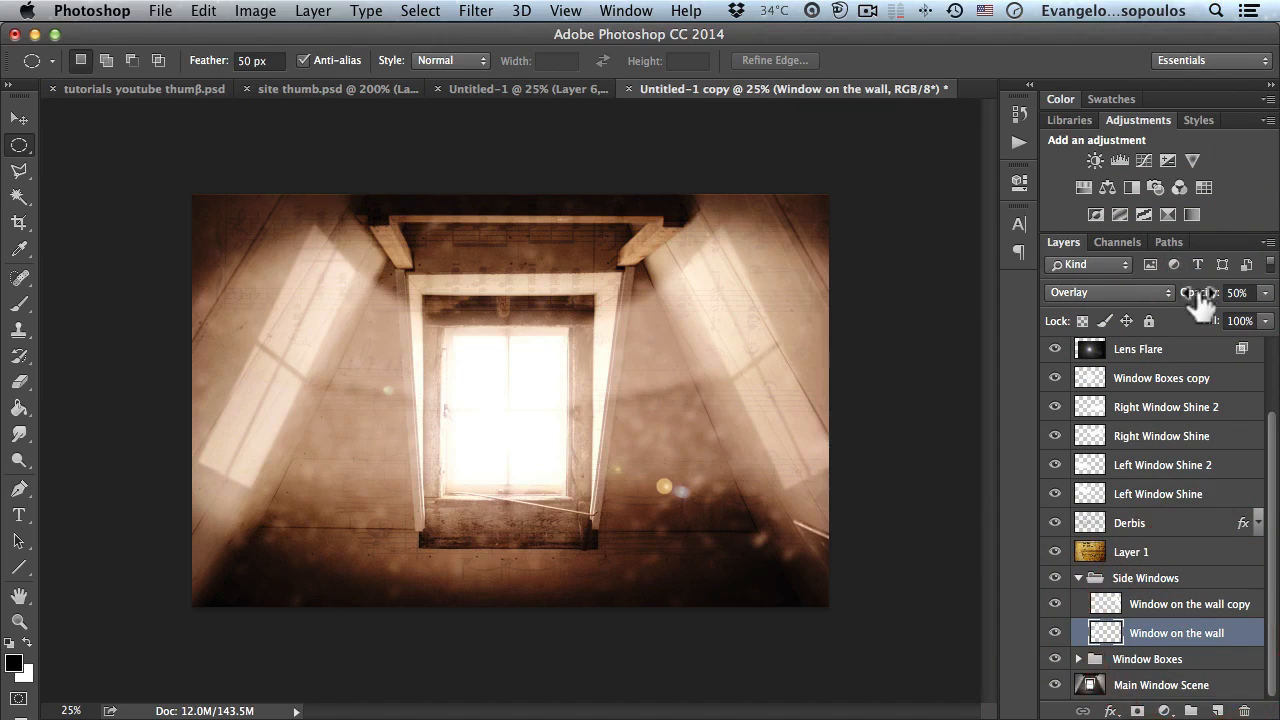
click(1188, 292)
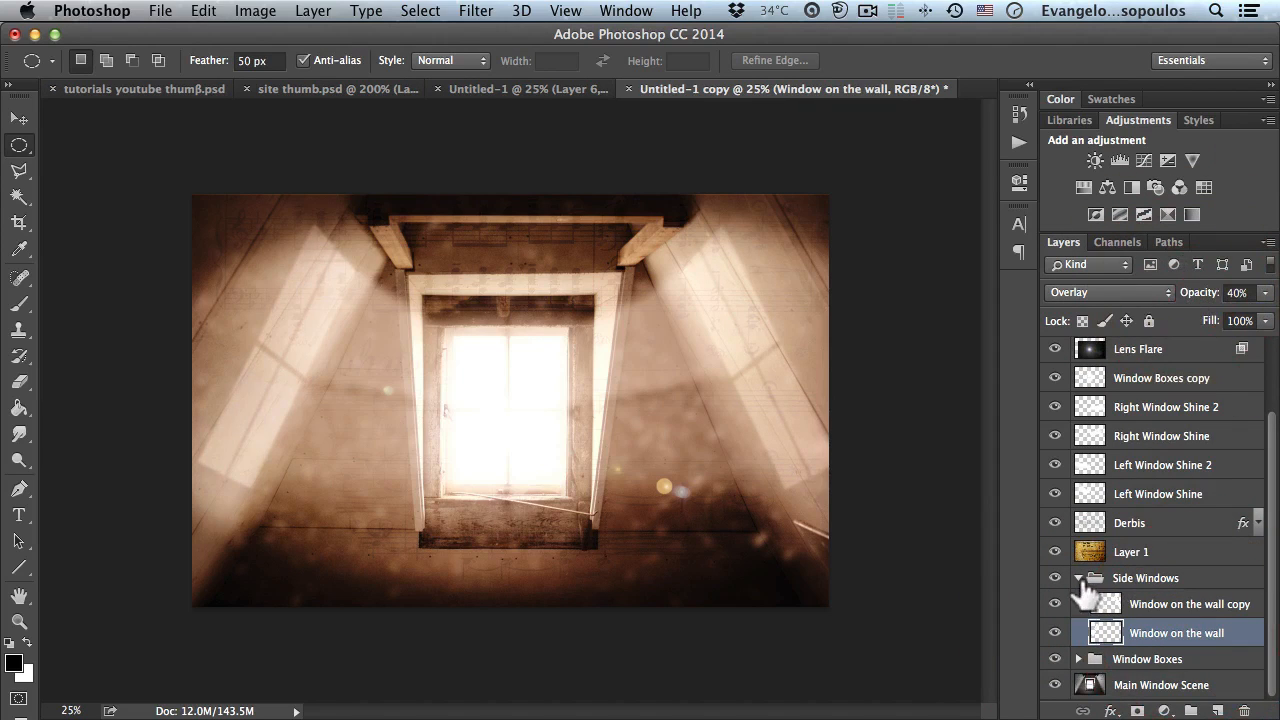
click(1078, 578)
scroll(1274, 537, up, 1)
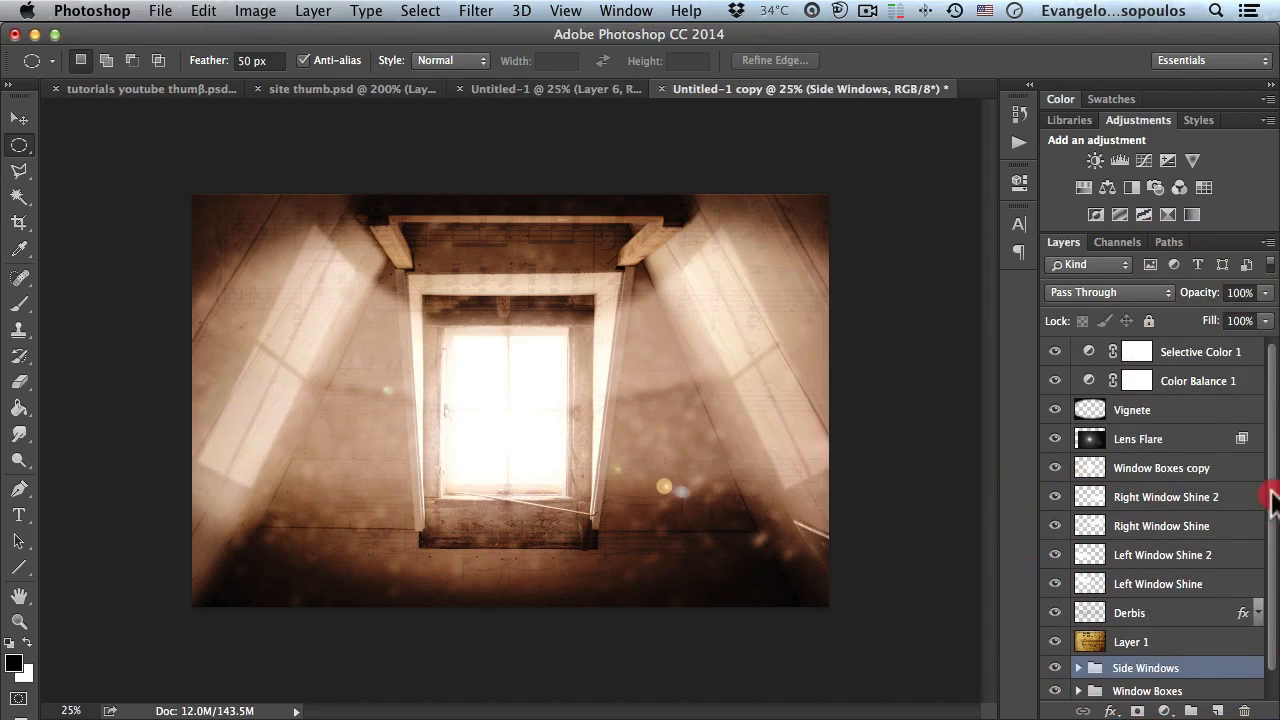